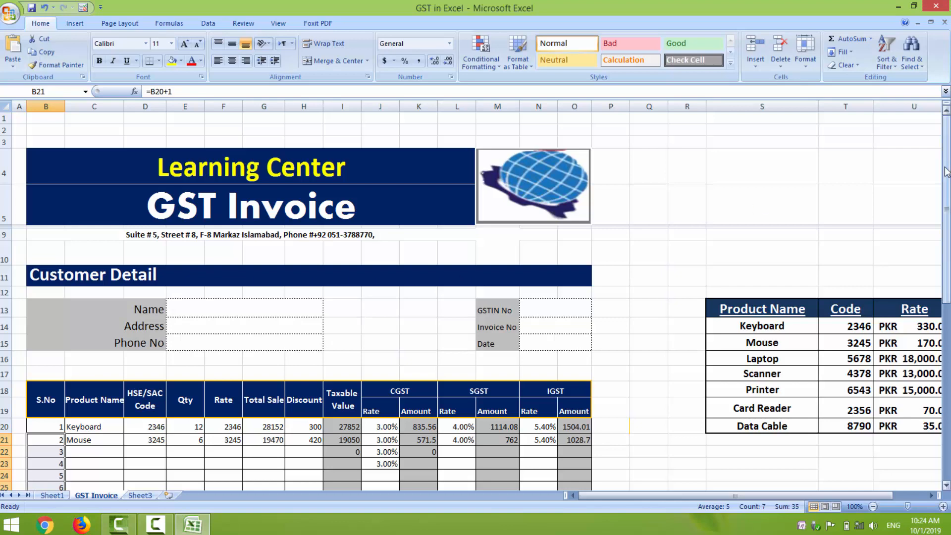
{"action": "left_click_drag", "start_coordinate": [946, 171], "coordinate": [907, 187]}
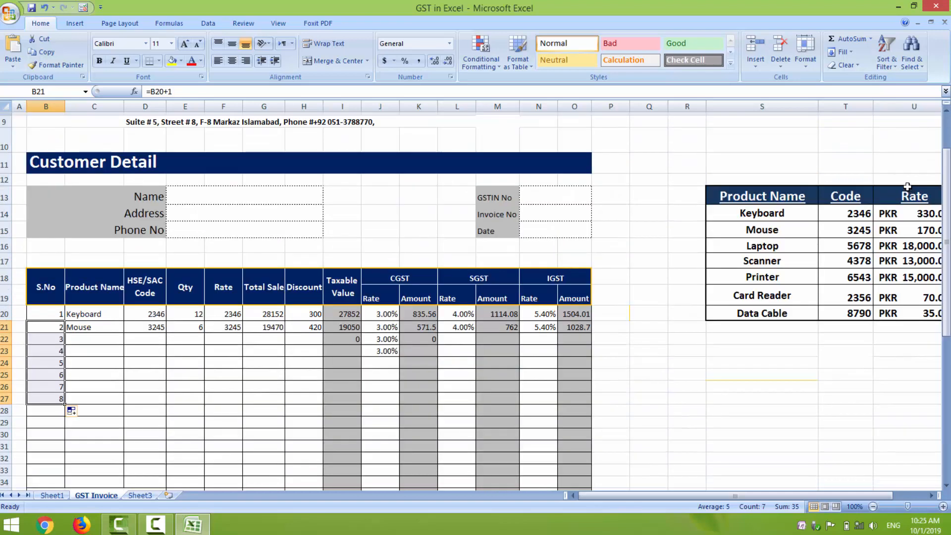
{"action": "scroll", "coordinate": [946, 139], "scroll_direction": "up", "scroll_amount": 3}
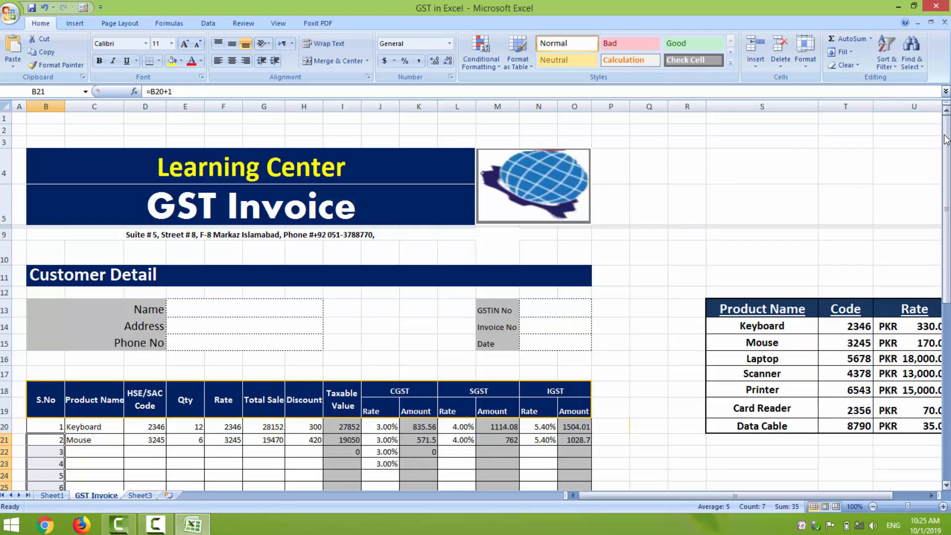
{"action": "left_click", "coordinate": [748, 207]}
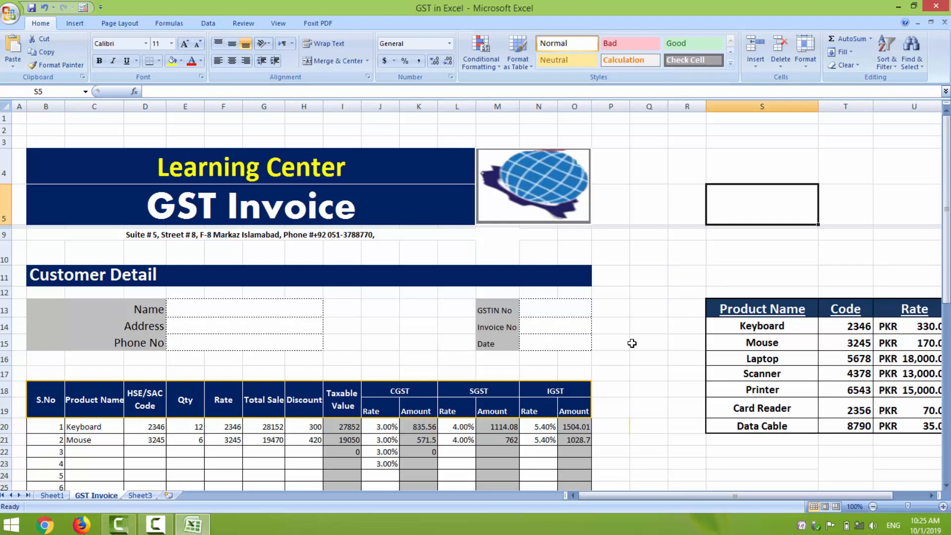
{"action": "scroll", "coordinate": [947, 490], "scroll_direction": "down", "scroll_amount": 2}
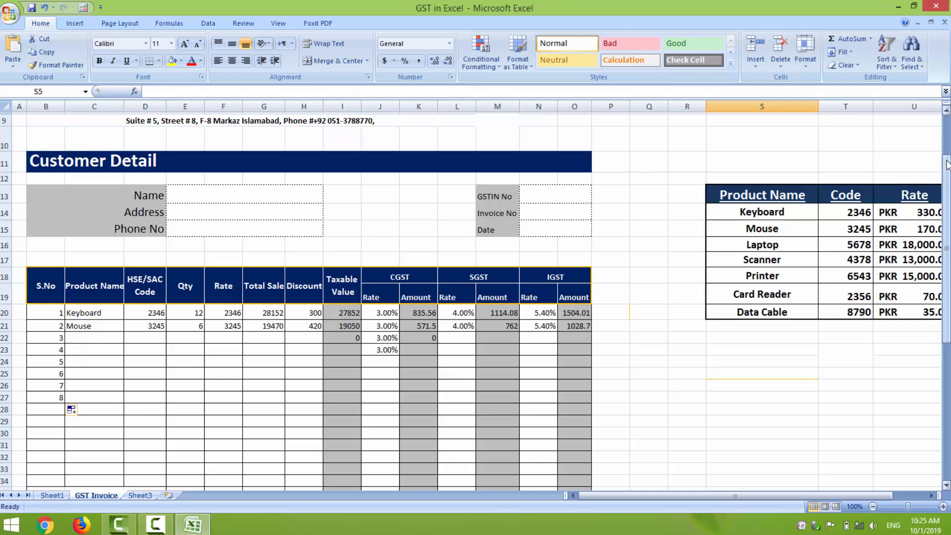
{"action": "scroll", "coordinate": [946, 165], "scroll_direction": "up", "scroll_amount": 2}
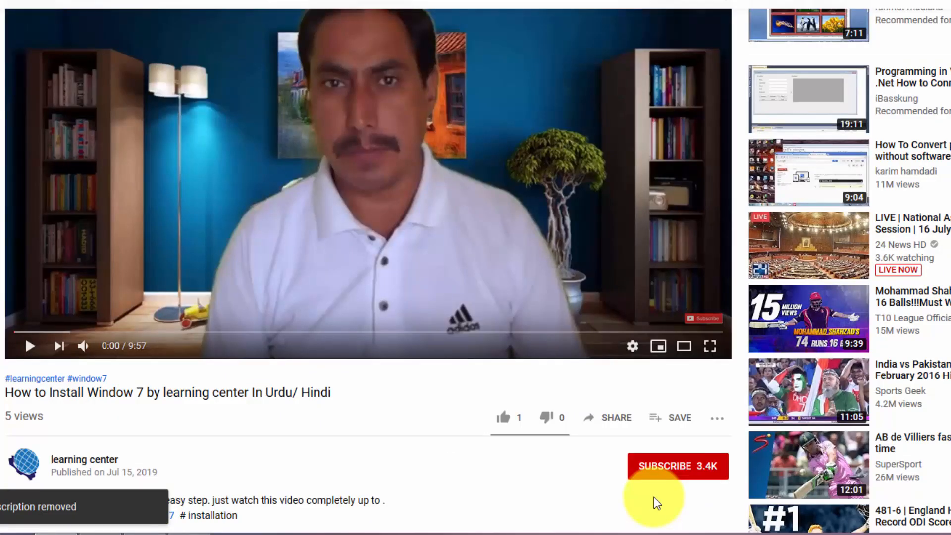
{"action": "left_click", "coordinate": [660, 465]}
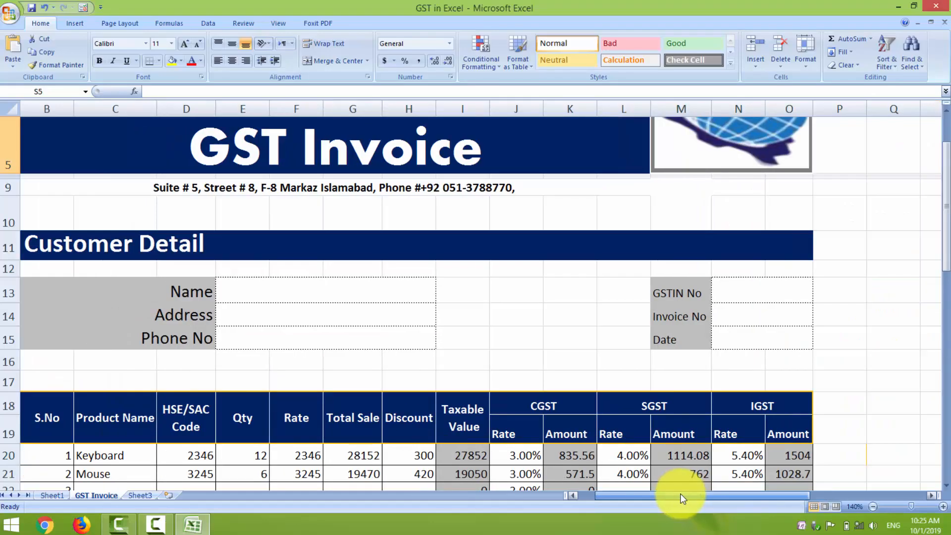
Add Laptop as the third invoice item in row 22 and enter a quantity of 3
{"action": "left_click", "coordinate": [946, 486]}
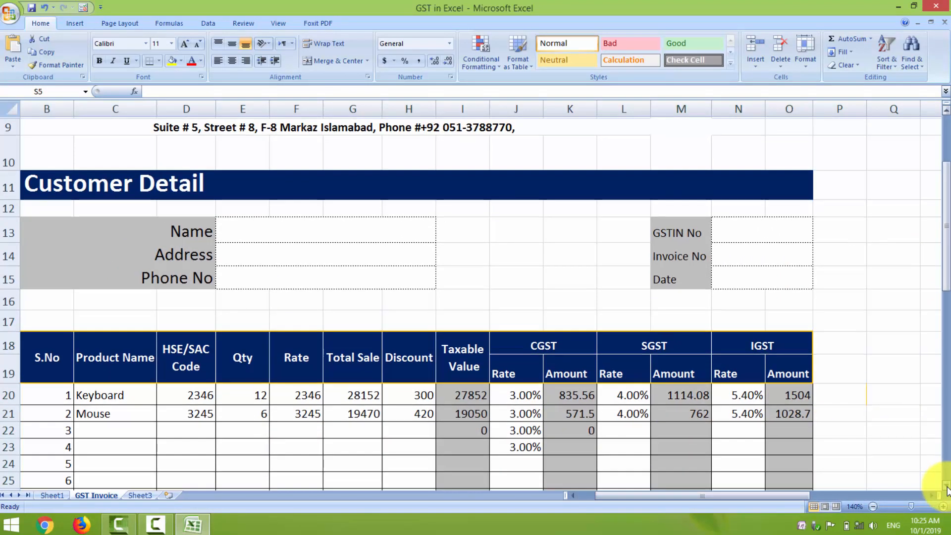
{"action": "left_click", "coordinate": [142, 427]}
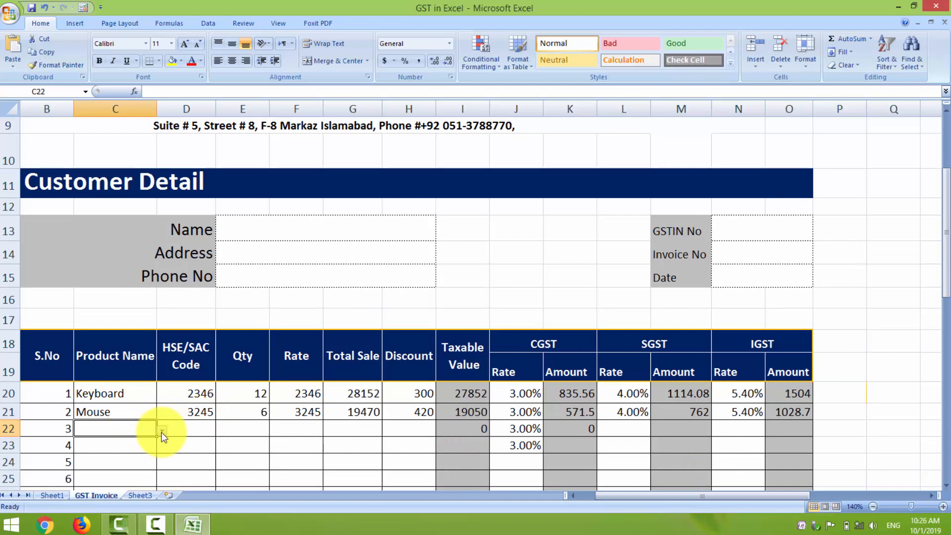
{"action": "left_click", "coordinate": [161, 431]}
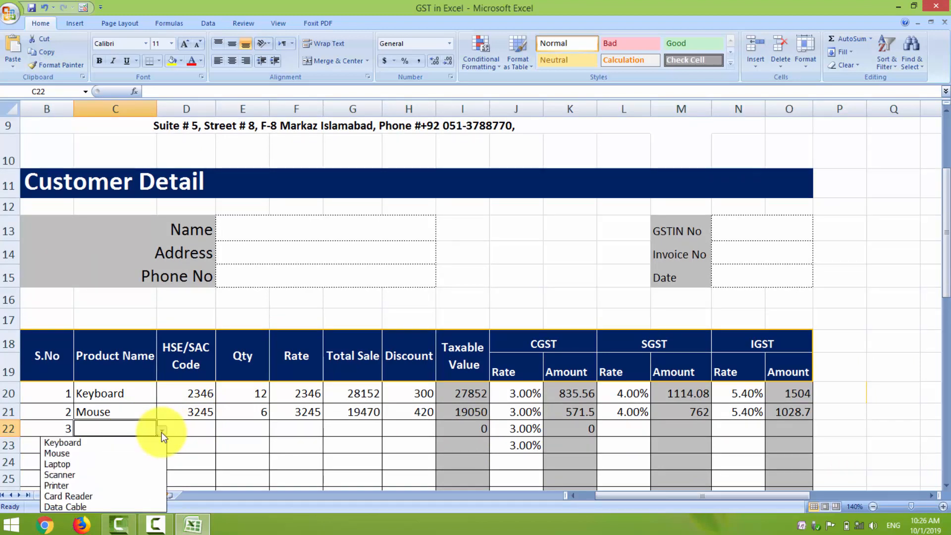
{"action": "left_click", "coordinate": [118, 464]}
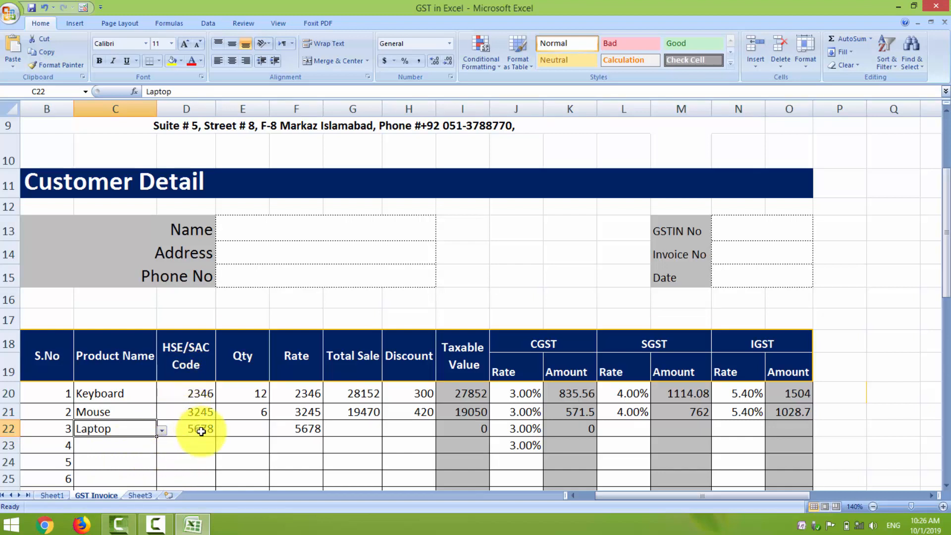
{"action": "left_click", "coordinate": [260, 430]}
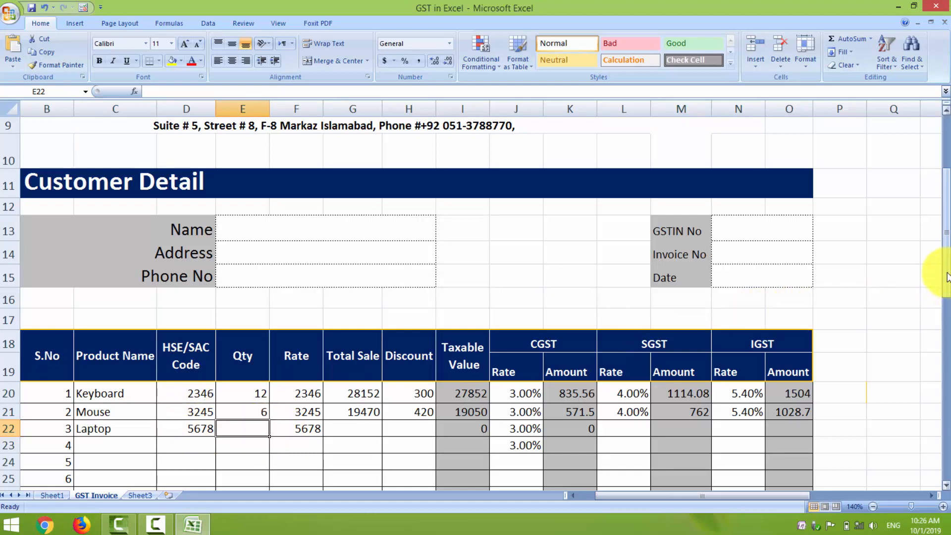
{"action": "mouse_move", "coordinate": [946, 275]}
{"action": "left_mouse_down"}
{"action": "mouse_move", "coordinate": [946, 208]}
{"action": "mouse_move", "coordinate": [947, 263]}
{"action": "left_mouse_up"}
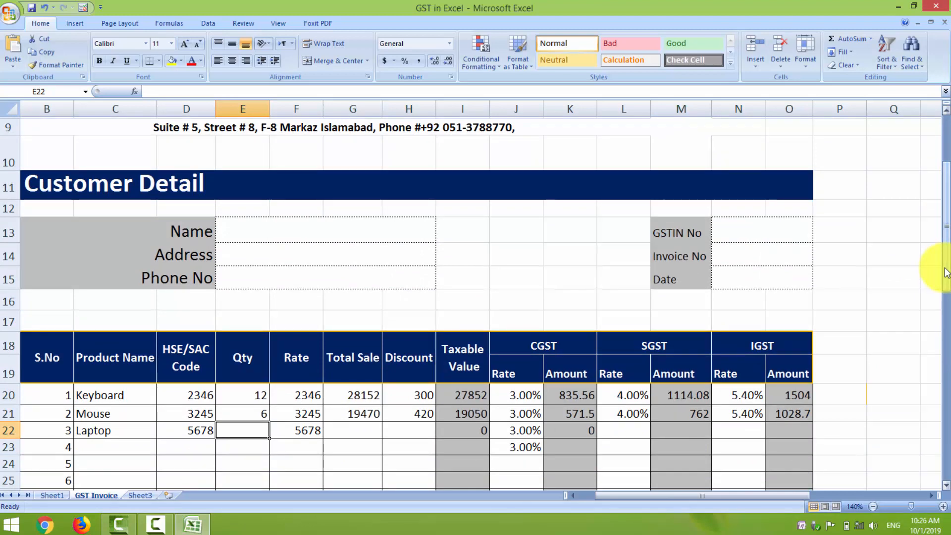
{"action": "type", "text": "3"}
{"action": "key", "text": "Tab"}
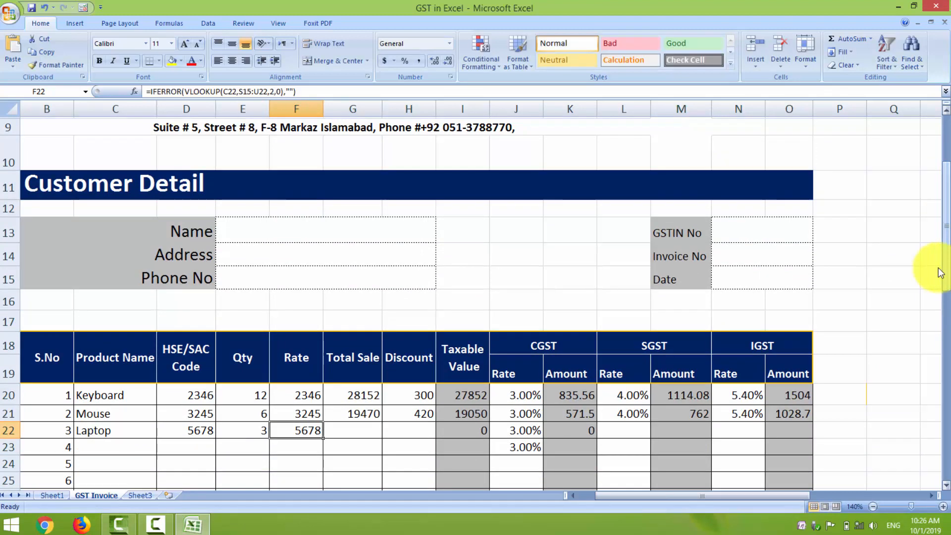
Fill the Total Sale formula, the 4.00% SGST rate and the SGST amount formula from the Mouse row down to the Laptop row
{"action": "left_click", "coordinate": [369, 415]}
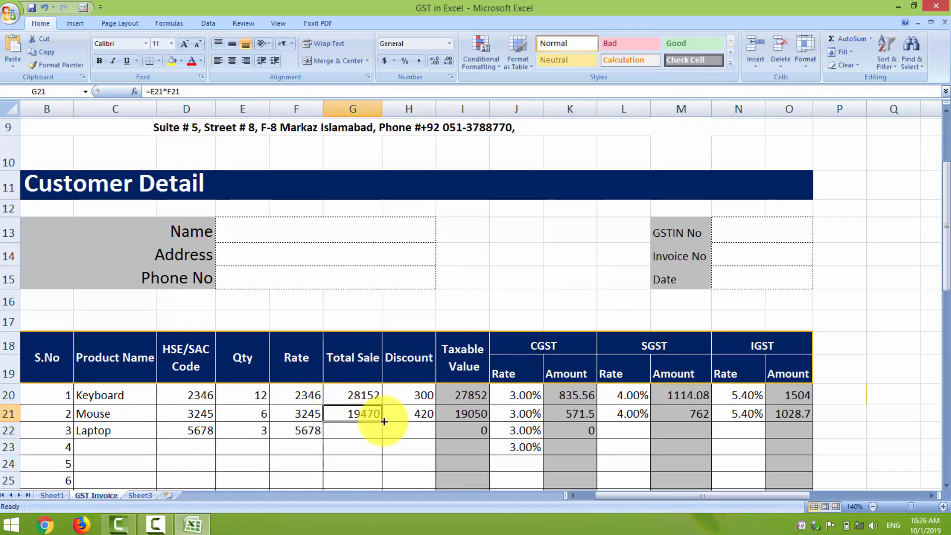
{"action": "left_click_drag", "start_coordinate": [384, 421], "coordinate": [382, 433]}
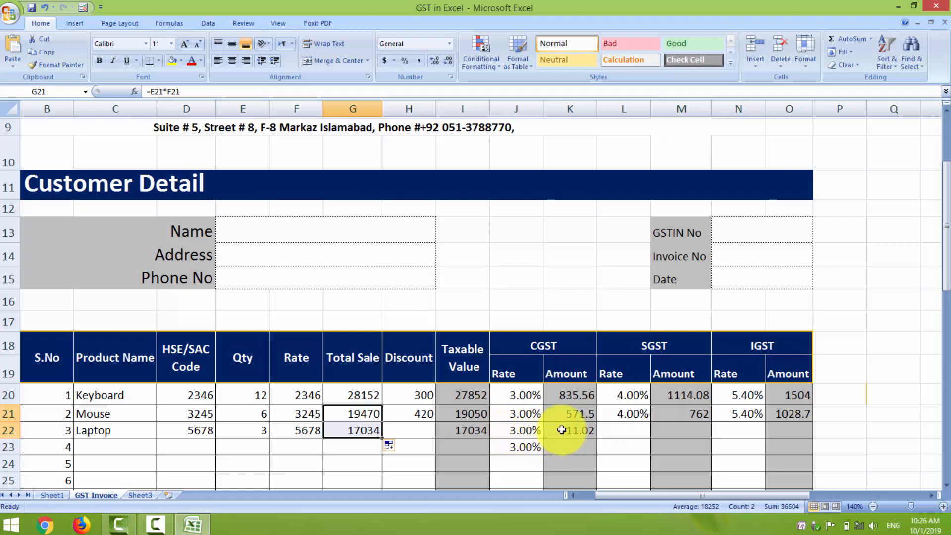
{"action": "left_click", "coordinate": [624, 413]}
{"action": "left_click_drag", "start_coordinate": [650, 421], "coordinate": [650, 435]}
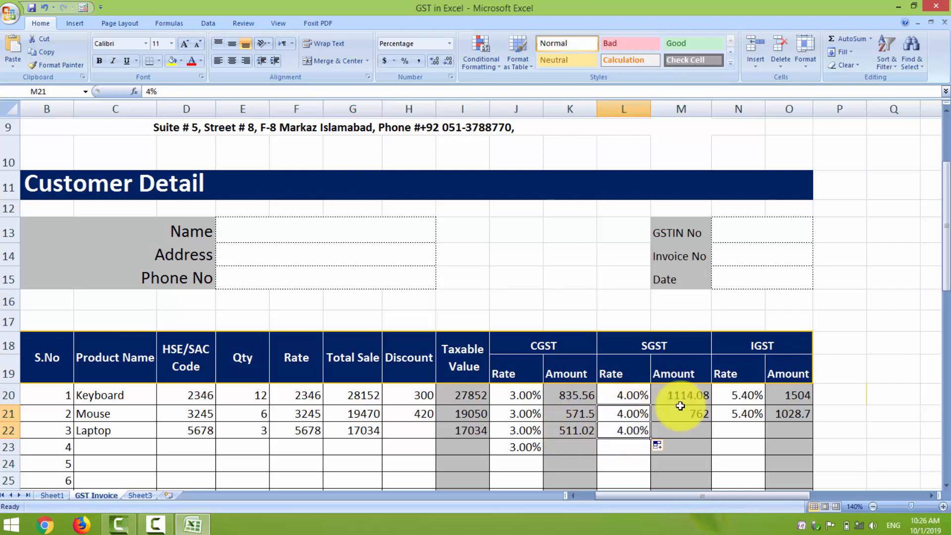
{"action": "left_click", "coordinate": [684, 408]}
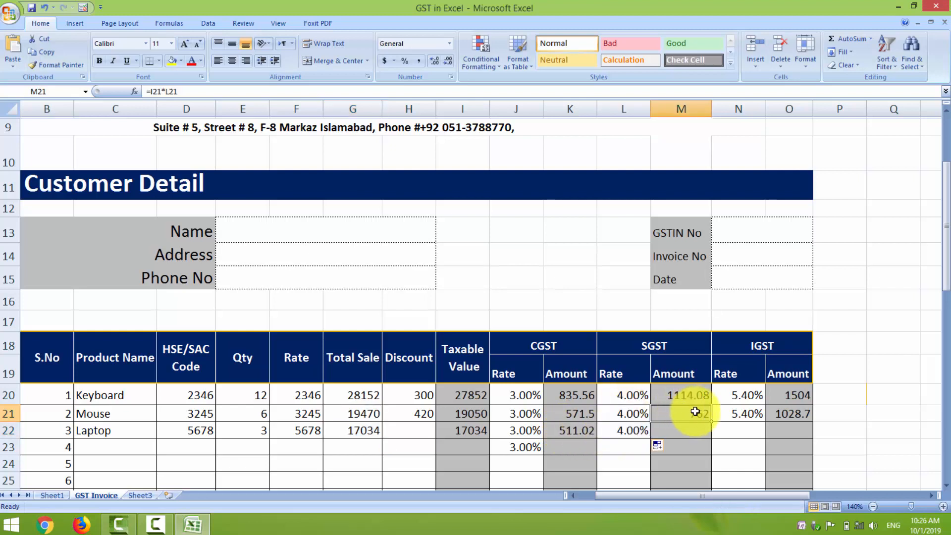
{"action": "left_click_drag", "start_coordinate": [711, 421], "coordinate": [711, 435]}
Fill the 5.40% IGST rate, the IGST amount formula and the 420 discount from the Mouse row down to the Laptop row
{"action": "left_click", "coordinate": [738, 413]}
{"action": "left_click_drag", "start_coordinate": [765, 422], "coordinate": [815, 433]}
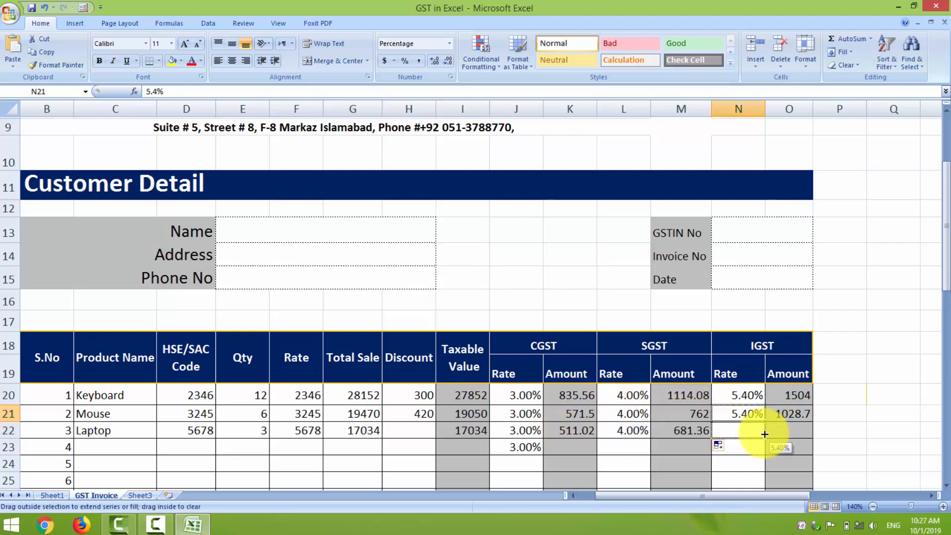
{"action": "left_click", "coordinate": [789, 414]}
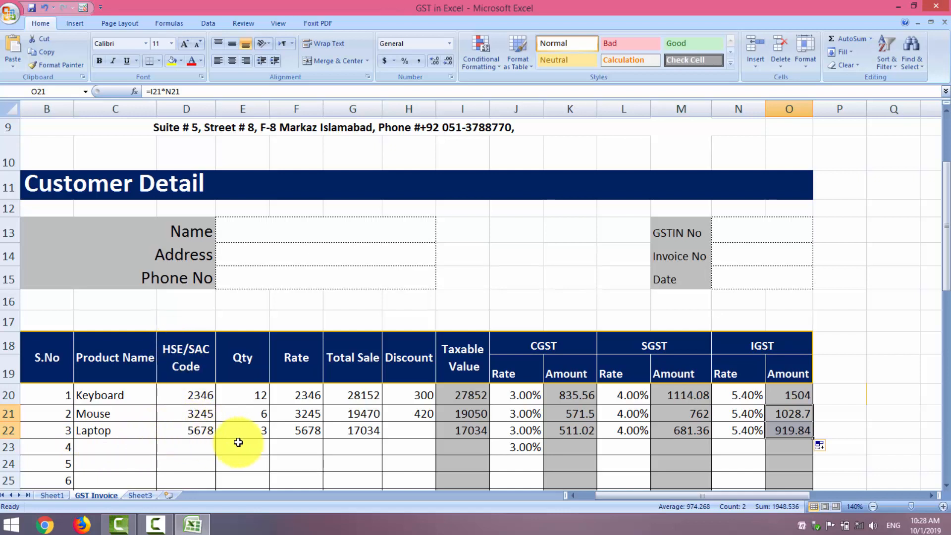
{"action": "left_click", "coordinate": [413, 417]}
{"action": "left_click_drag", "start_coordinate": [435, 422], "coordinate": [421, 431]}
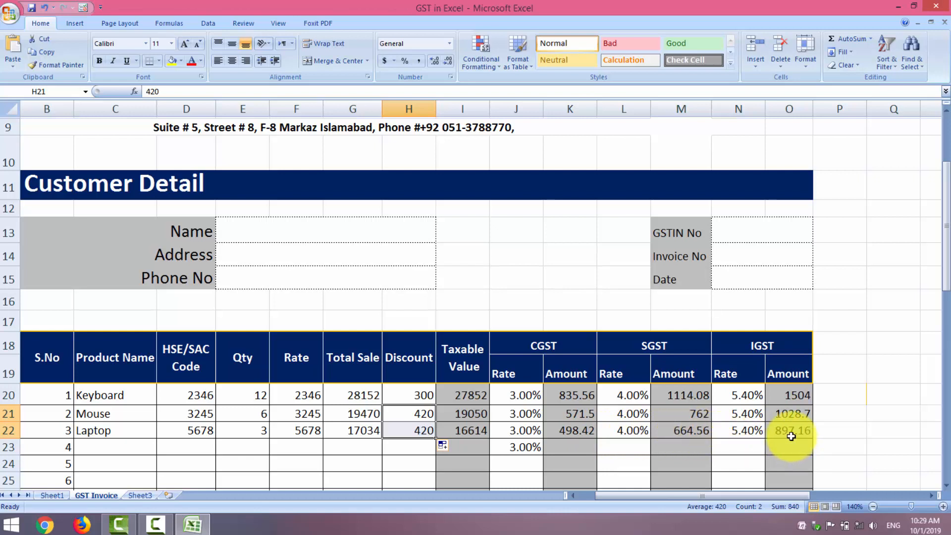
{"action": "left_click", "coordinate": [153, 453]}
{"action": "left_click", "coordinate": [162, 450]}
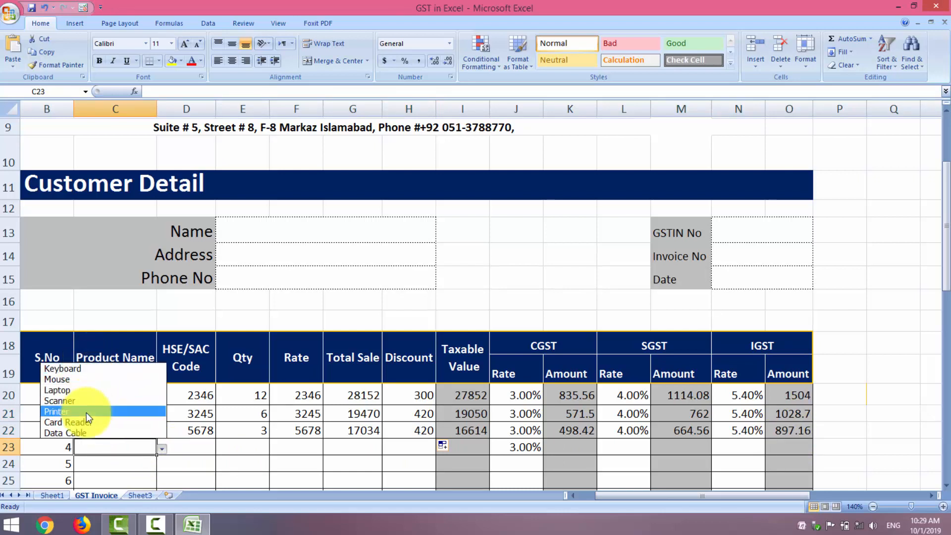
{"action": "left_click", "coordinate": [94, 449]}
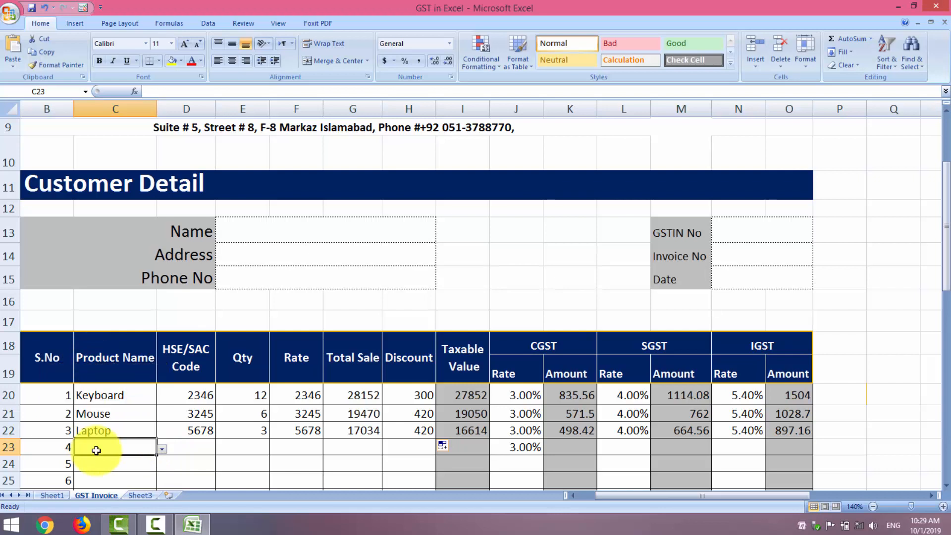
Examine the rest of the invoice template: the Total row, Terms & Condition, Summary, amount in words and signature areas
{"action": "left_click", "coordinate": [947, 382]}
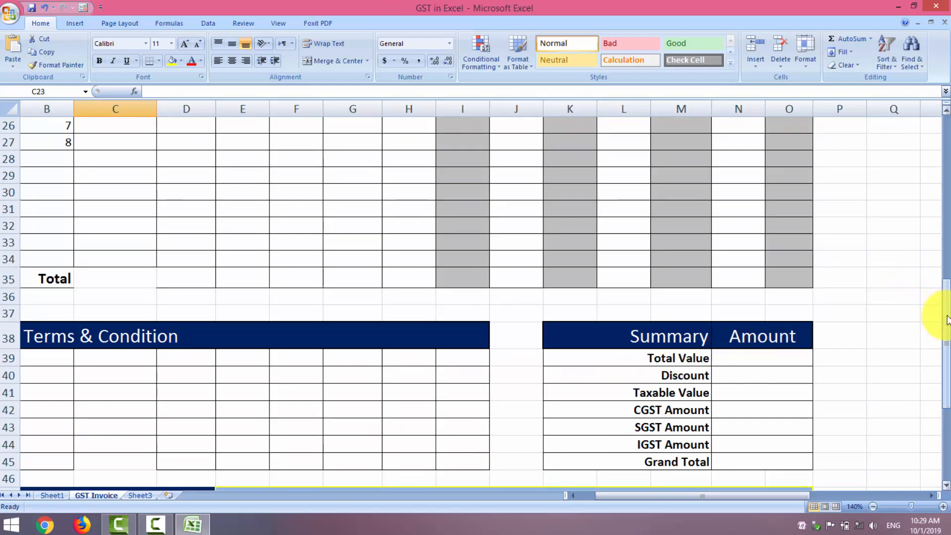
{"action": "scroll", "coordinate": [947, 320], "scroll_direction": "down", "scroll_amount": 3}
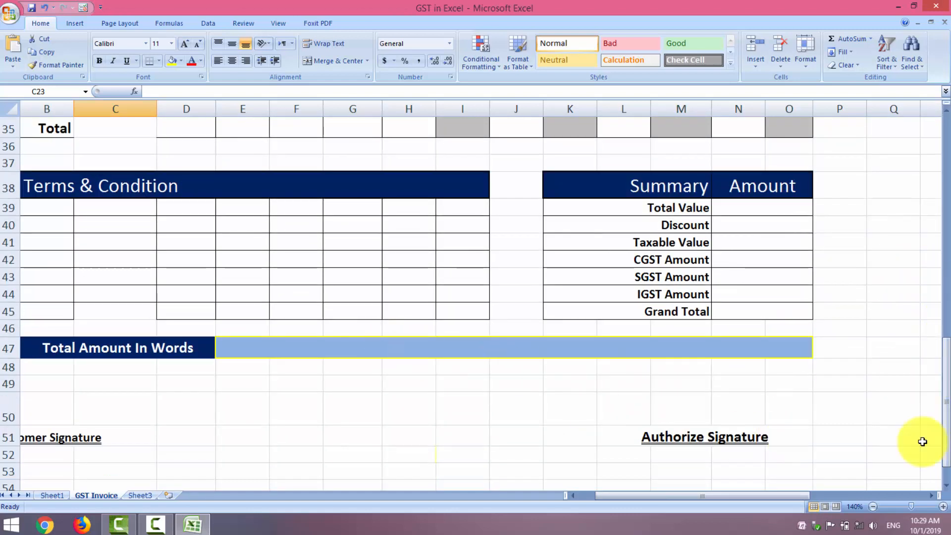
{"action": "scroll", "coordinate": [945, 456], "scroll_direction": "down", "scroll_amount": 6}
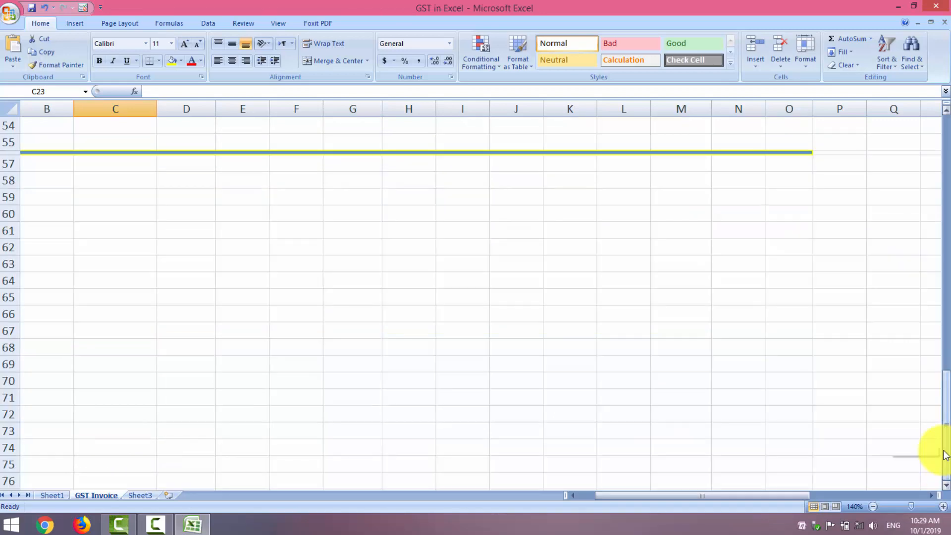
{"action": "left_click_drag", "start_coordinate": [945, 455], "coordinate": [944, 312]}
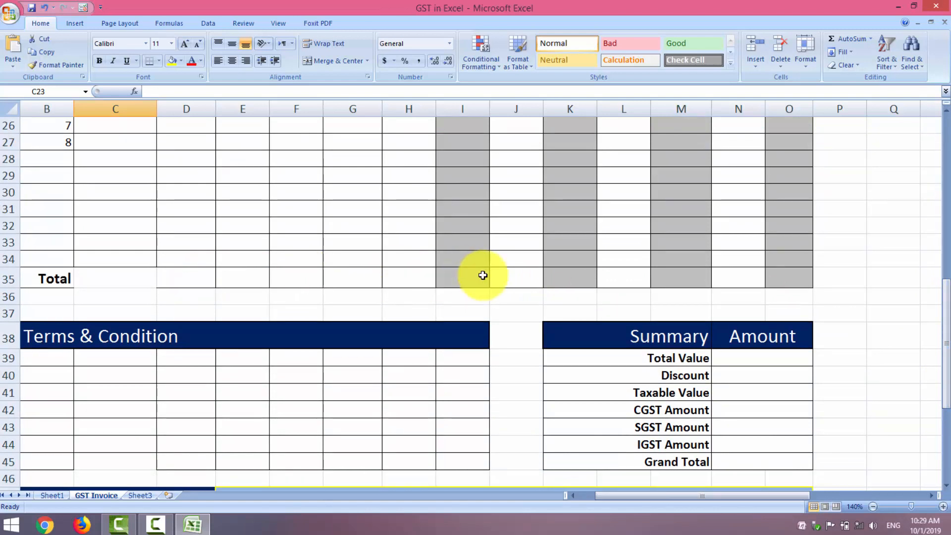
{"action": "left_click", "coordinate": [944, 466]}
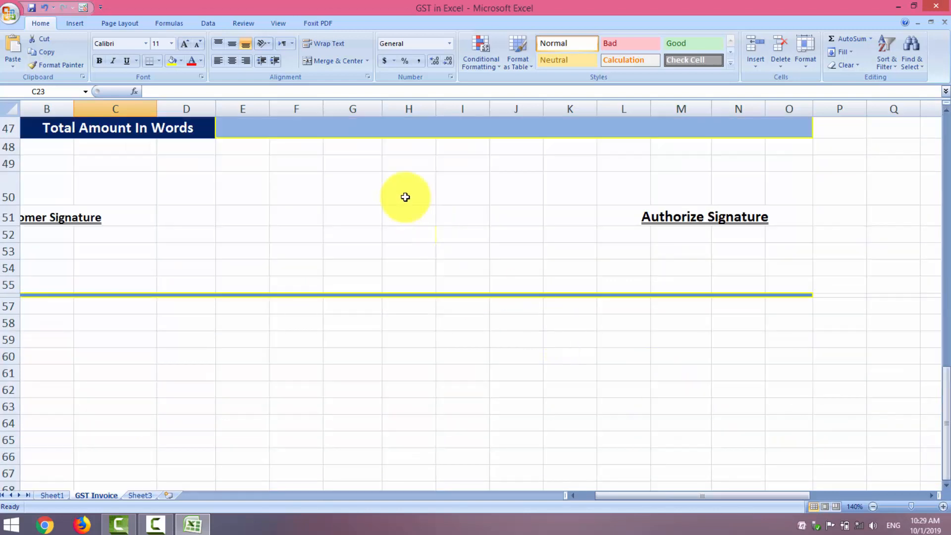
{"action": "left_click", "coordinate": [946, 158]}
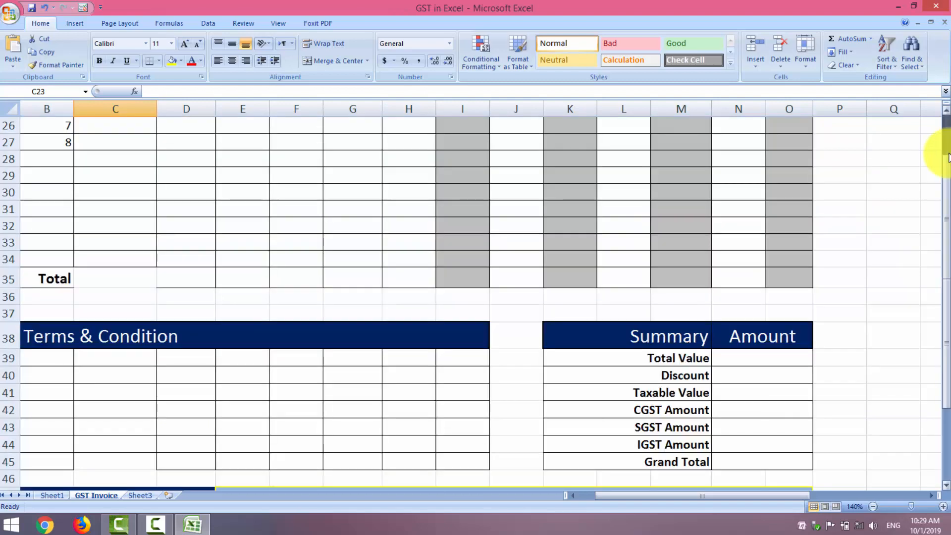
{"action": "left_click", "coordinate": [946, 158]}
{"action": "left_click", "coordinate": [946, 158]}
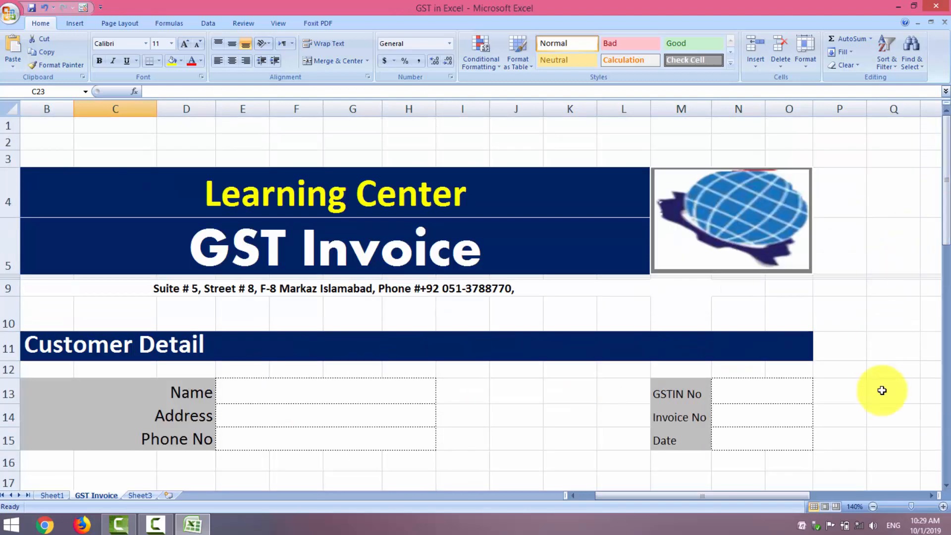
Examine the layout of the whole invoice together with the product price list at 50% zoom
{"action": "left_click", "coordinate": [873, 506]}
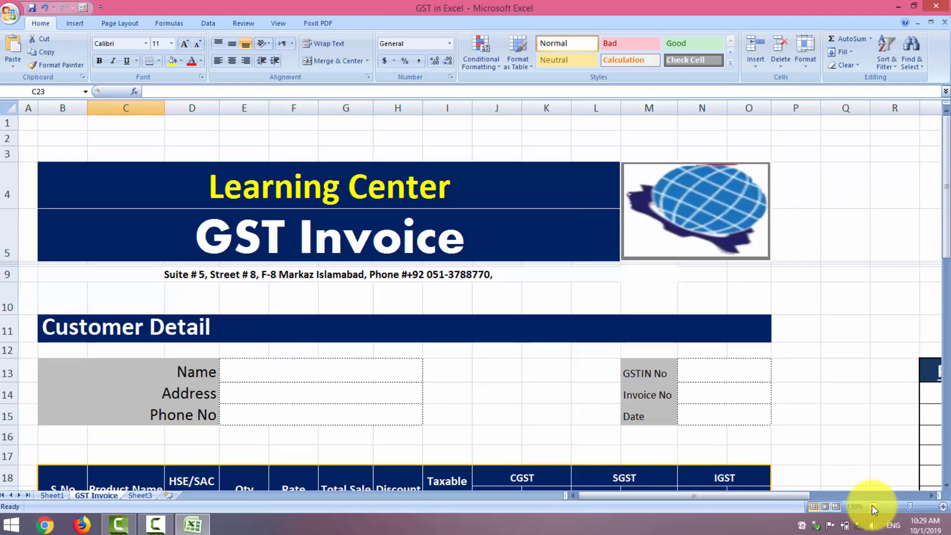
{"action": "left_click", "coordinate": [872, 506]}
{"action": "left_click", "coordinate": [872, 506]}
{"action": "left_click", "coordinate": [873, 506]}
{"action": "left_click", "coordinate": [872, 506]}
{"action": "left_click", "coordinate": [872, 506]}
{"action": "left_click", "coordinate": [872, 506]}
{"action": "left_click", "coordinate": [873, 506]}
{"action": "left_click", "coordinate": [872, 506]}
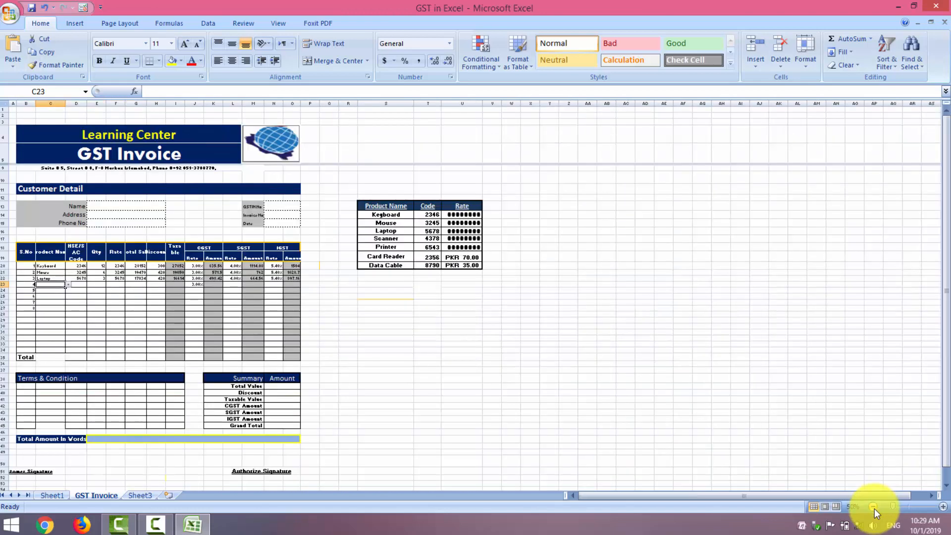
{"action": "left_click", "coordinate": [946, 485]}
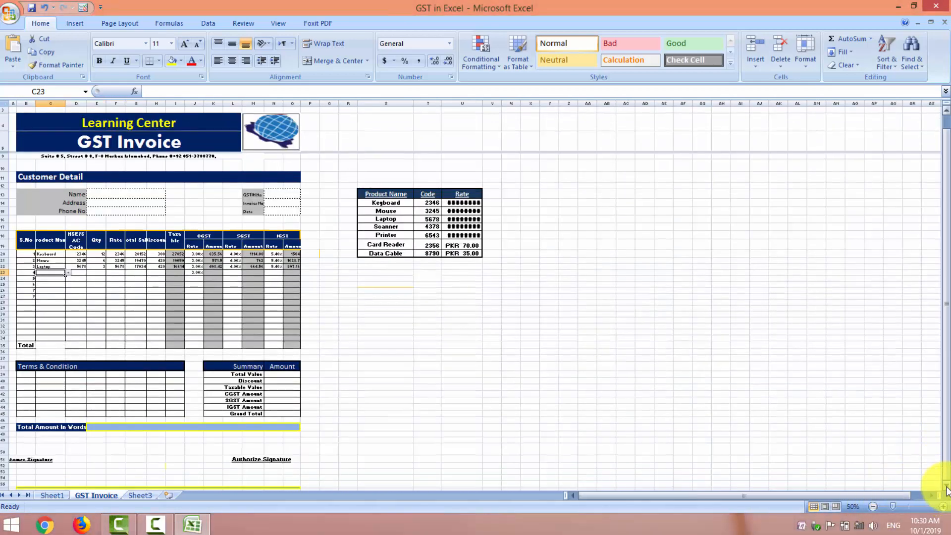
{"action": "left_click", "coordinate": [946, 486]}
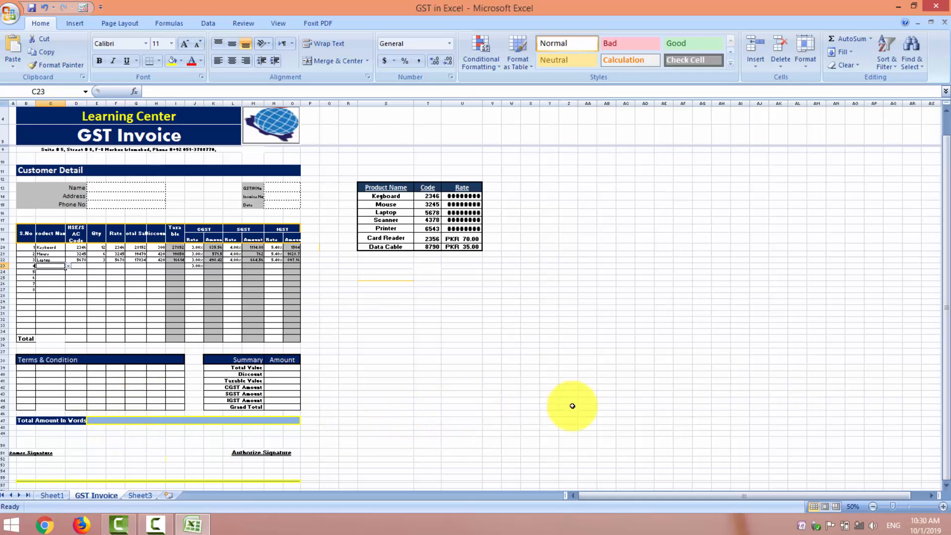
{"action": "left_click", "coordinate": [943, 506]}
{"action": "left_click", "coordinate": [943, 506]}
{"action": "left_click", "coordinate": [943, 507]}
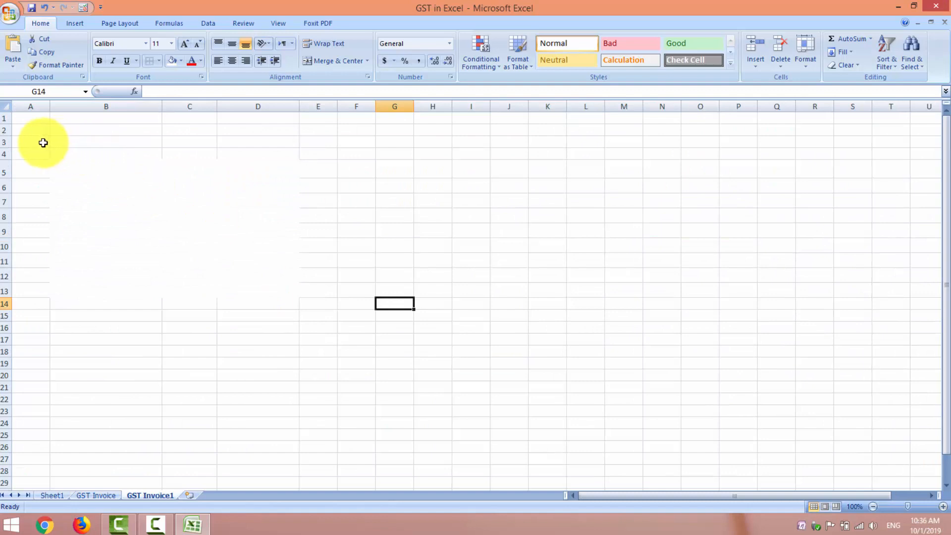
Merge and center cells A3 to O3 as one cell and cells A4 to O4 as another
{"action": "left_click_drag", "start_coordinate": [60, 142], "coordinate": [690, 142]}
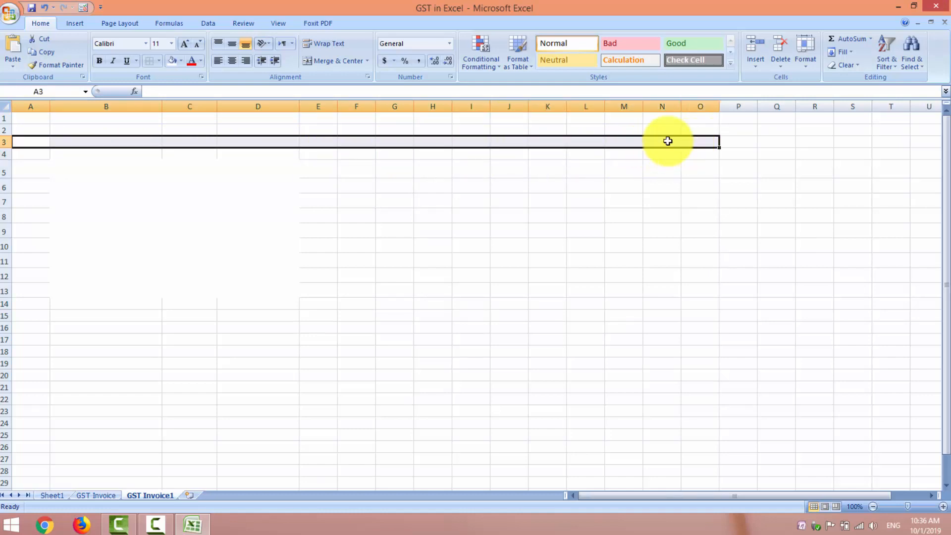
{"action": "left_click", "coordinate": [334, 62]}
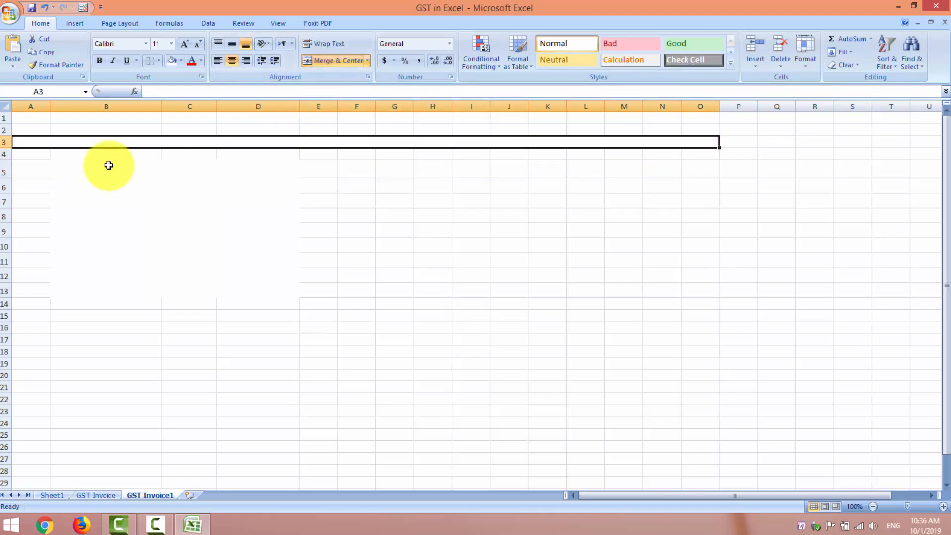
{"action": "left_click", "coordinate": [35, 154]}
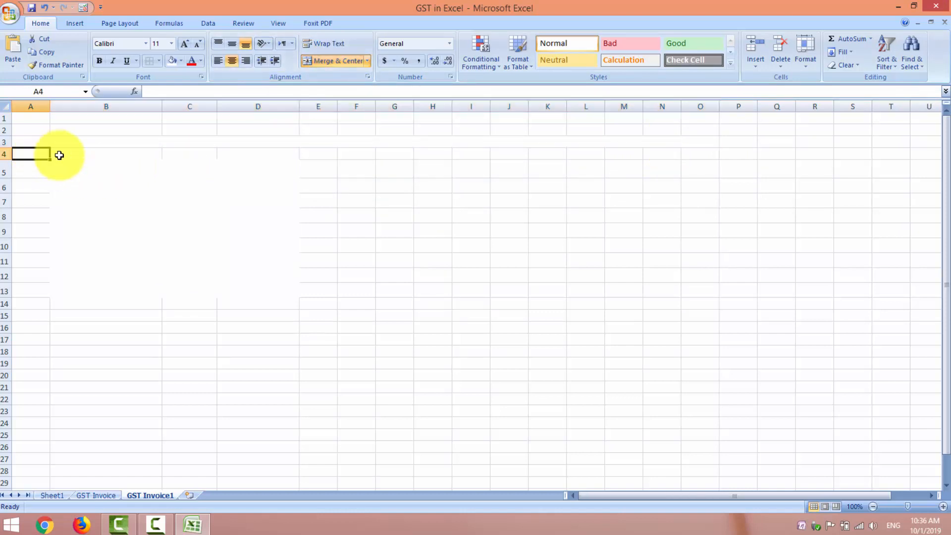
{"action": "left_click_drag", "start_coordinate": [59, 155], "coordinate": [685, 157]}
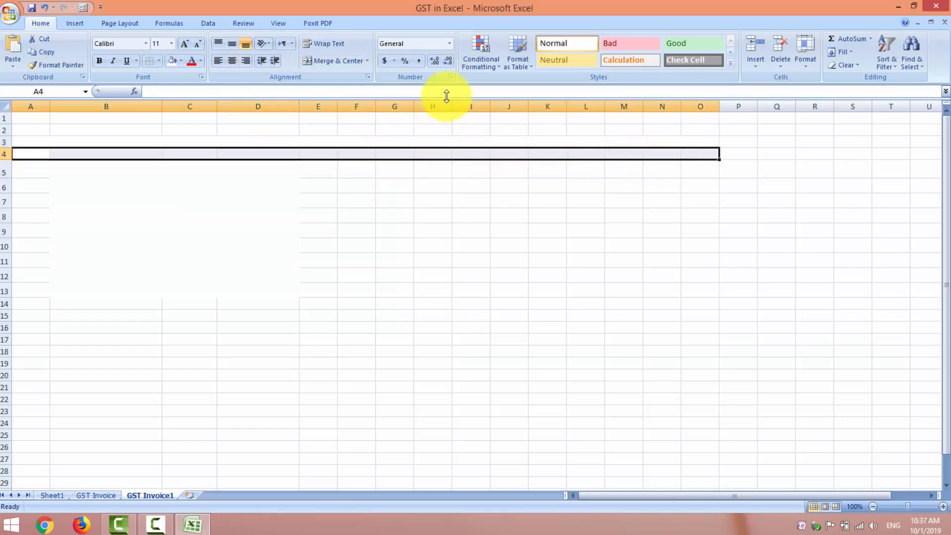
{"action": "left_click", "coordinate": [326, 65]}
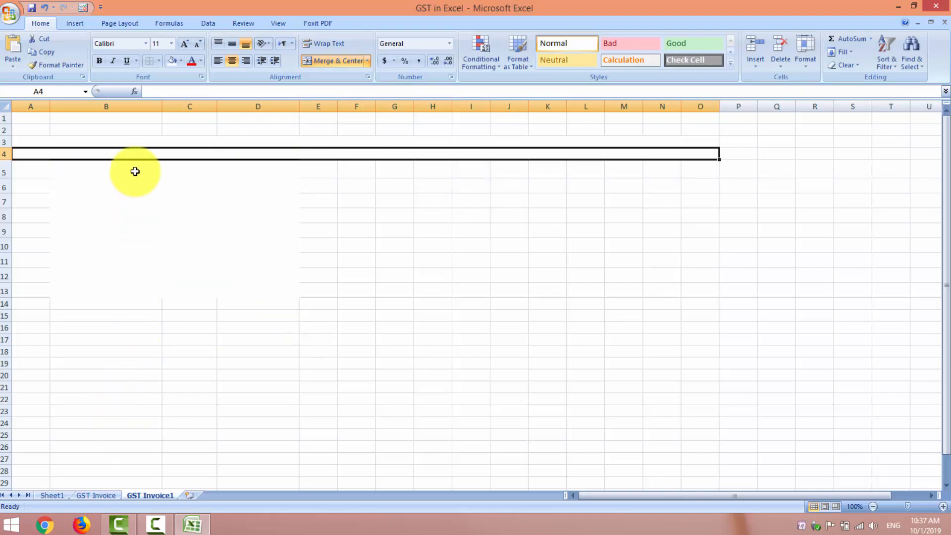
Enter the company title "Learning center" in the merged cell of row 3
{"action": "left_click", "coordinate": [158, 143]}
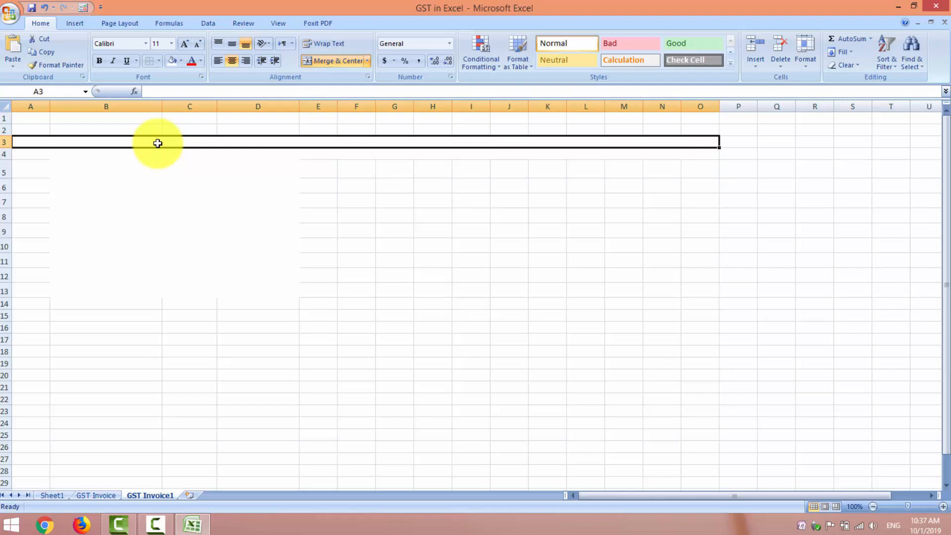
{"action": "type", "text": "Lea"}
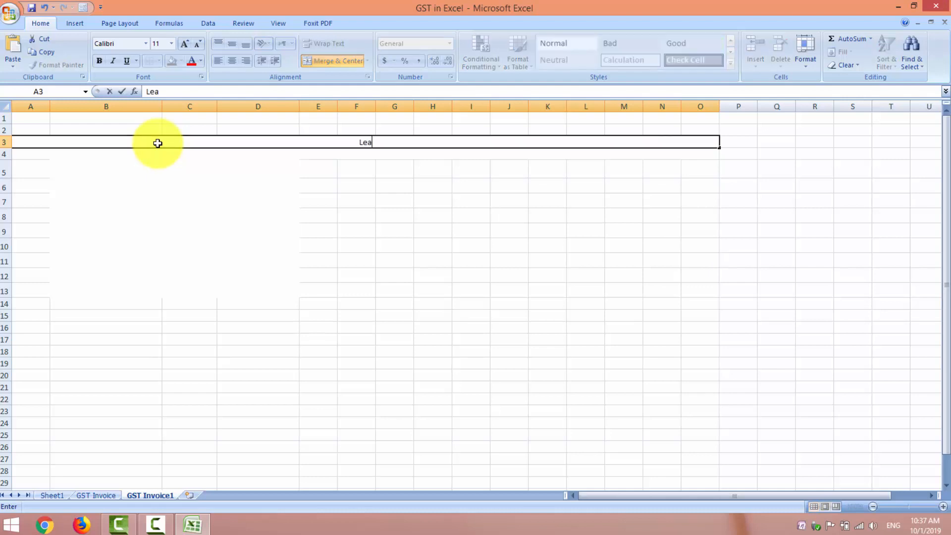
{"action": "type", "text": "rning center"}
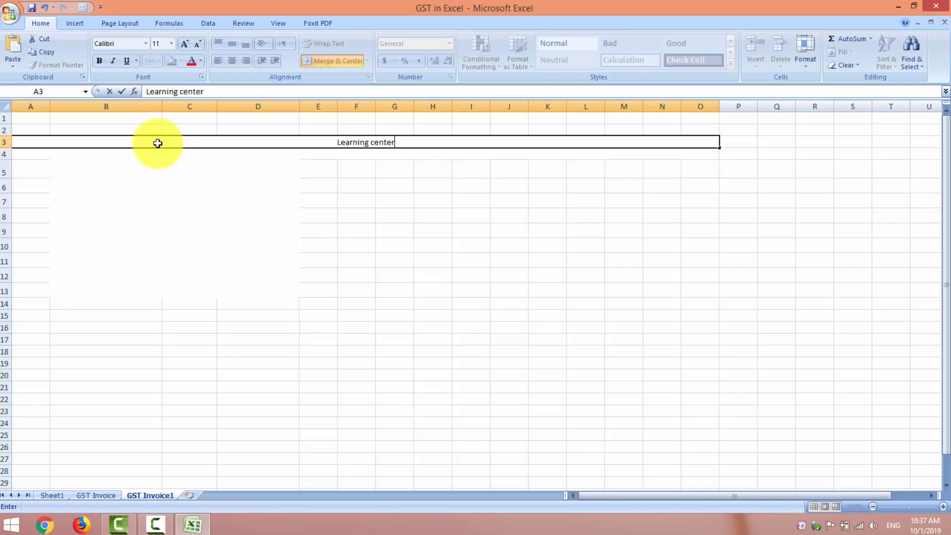
{"action": "left_click", "coordinate": [394, 261]}
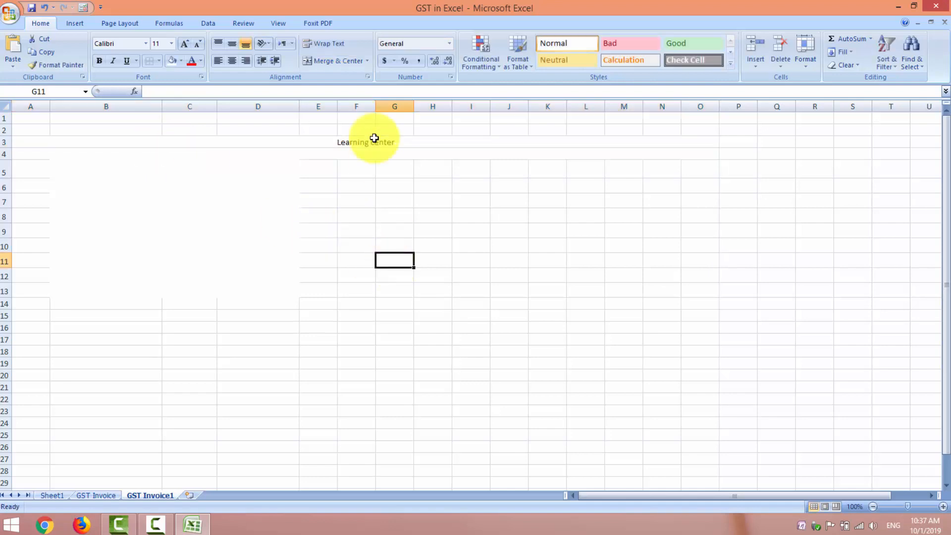
Increase the font size of the "Learning center" title to 20
{"action": "left_click", "coordinate": [371, 139]}
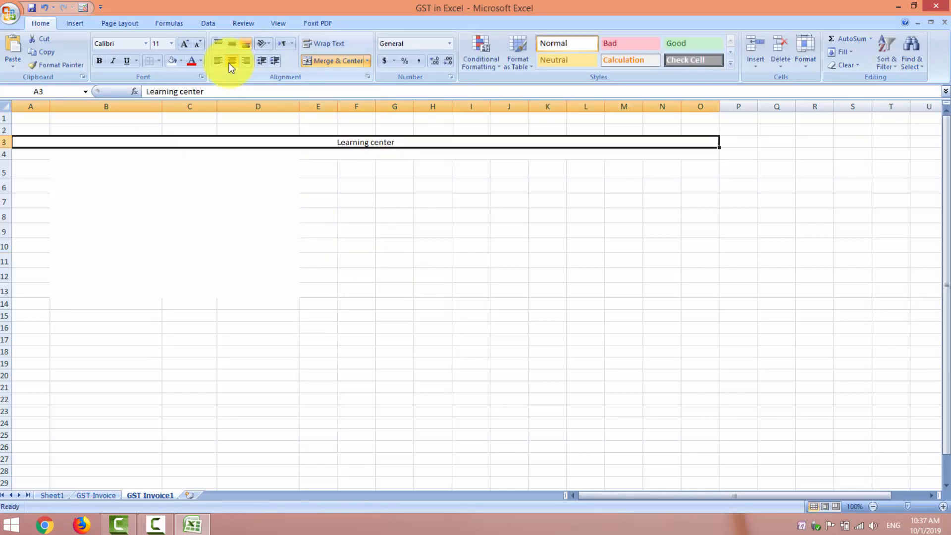
{"action": "left_click", "coordinate": [186, 43]}
{"action": "left_click", "coordinate": [186, 44]}
{"action": "left_click", "coordinate": [186, 44]}
{"action": "left_click", "coordinate": [186, 44]}
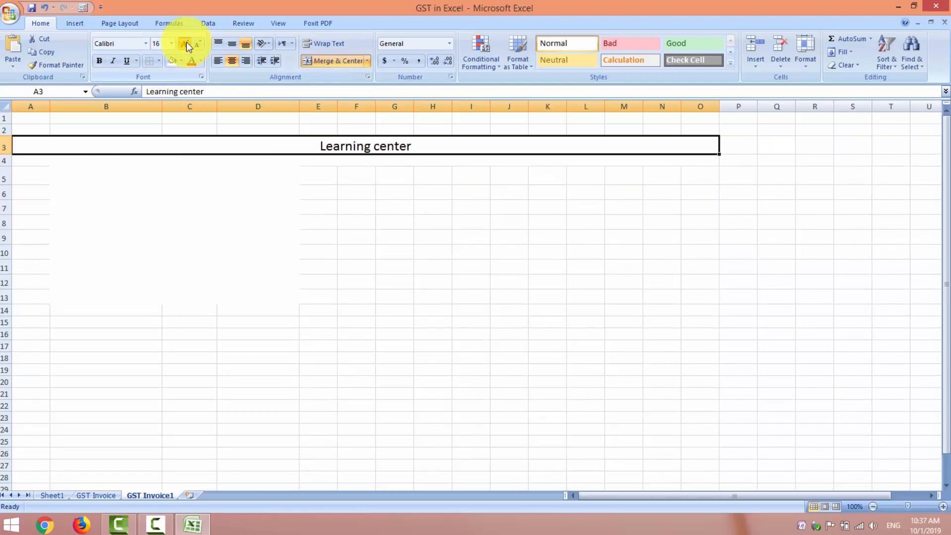
{"action": "left_click", "coordinate": [187, 43]}
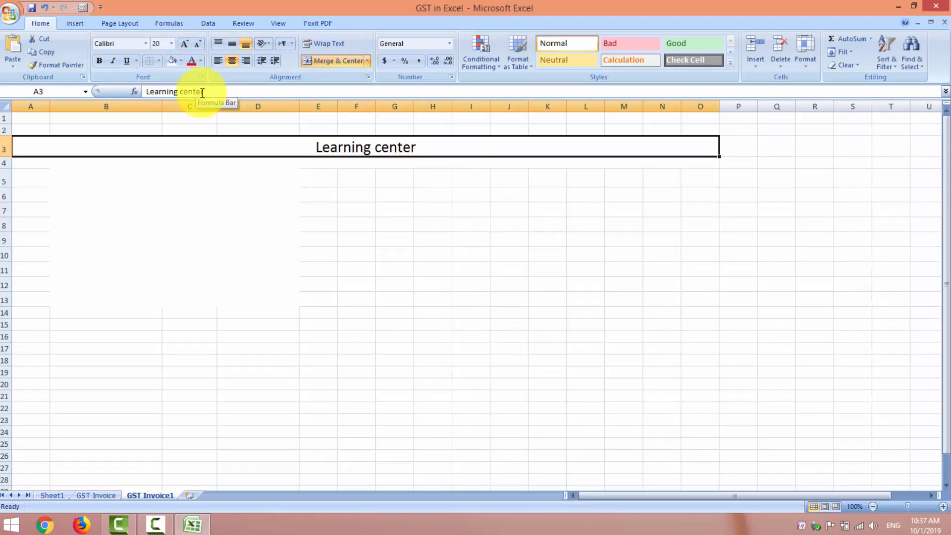
Fill the "Learning center" title cell with standard dark blue and color its text yellow
{"action": "left_click", "coordinate": [182, 62]}
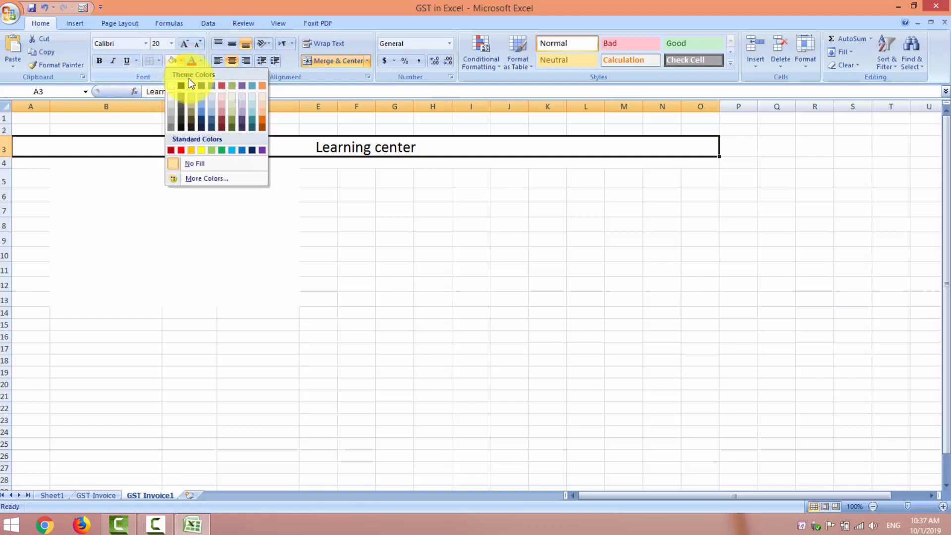
{"action": "left_click", "coordinate": [251, 150]}
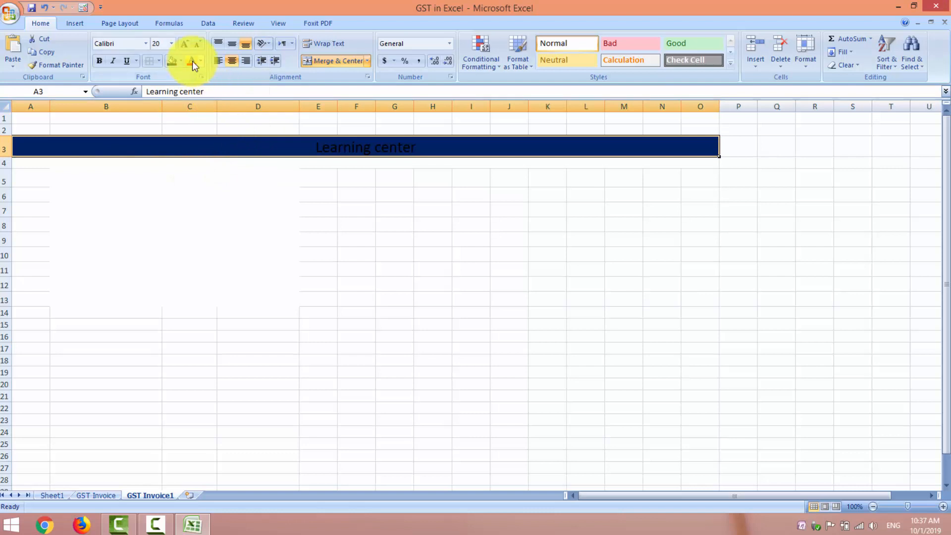
{"action": "left_click", "coordinate": [201, 61]}
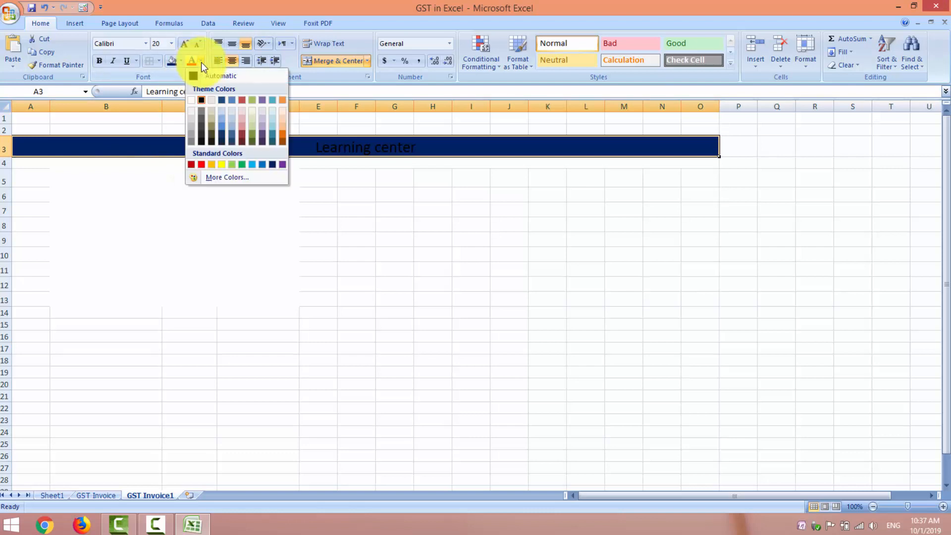
{"action": "left_click", "coordinate": [192, 100]}
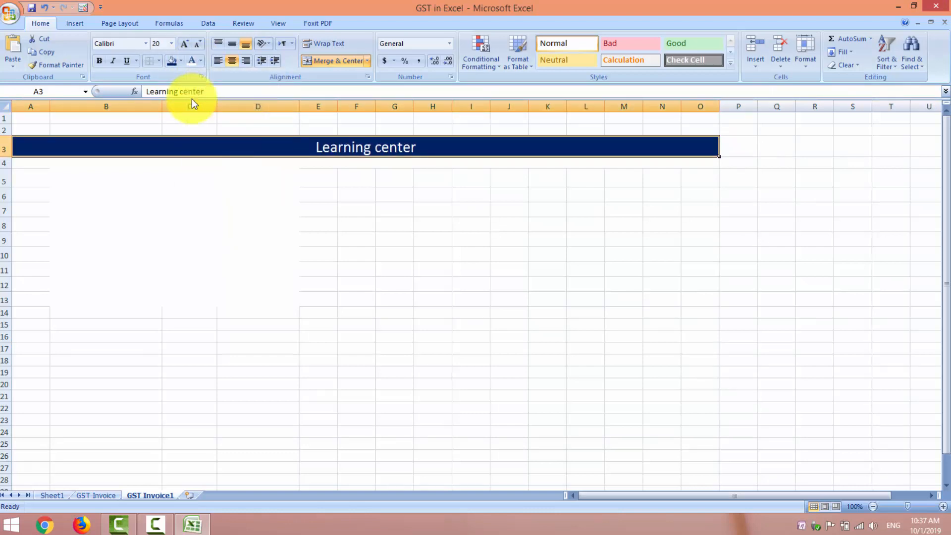
{"action": "left_click", "coordinate": [200, 66]}
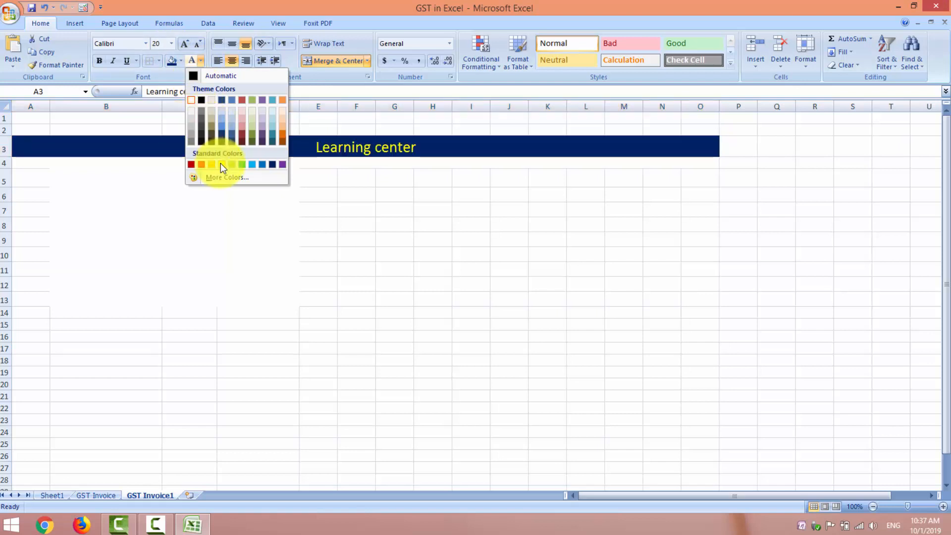
{"action": "left_click", "coordinate": [225, 141]}
Format the "Learning center" title as bold Cambria at font size 28
{"action": "left_click", "coordinate": [188, 43]}
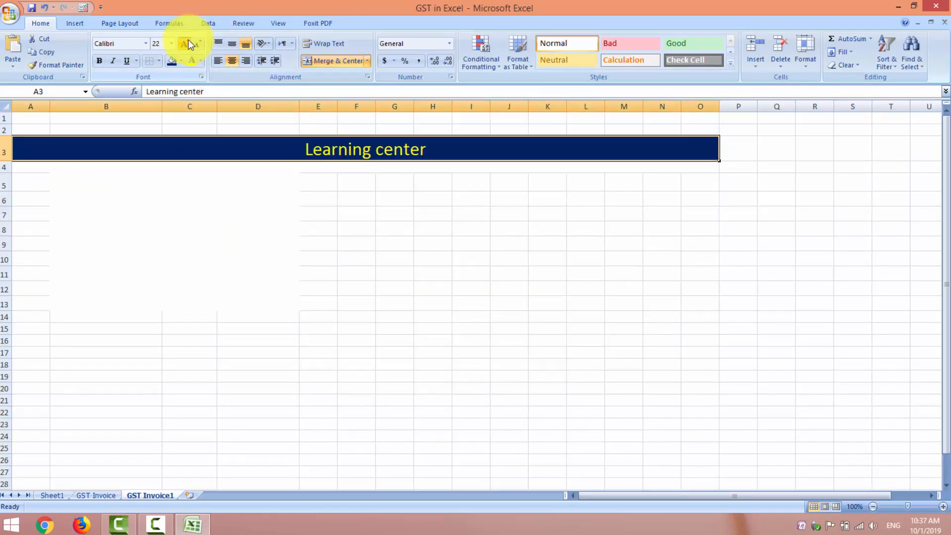
{"action": "left_click", "coordinate": [188, 44]}
{"action": "left_click", "coordinate": [188, 44]}
{"action": "left_click", "coordinate": [188, 43]}
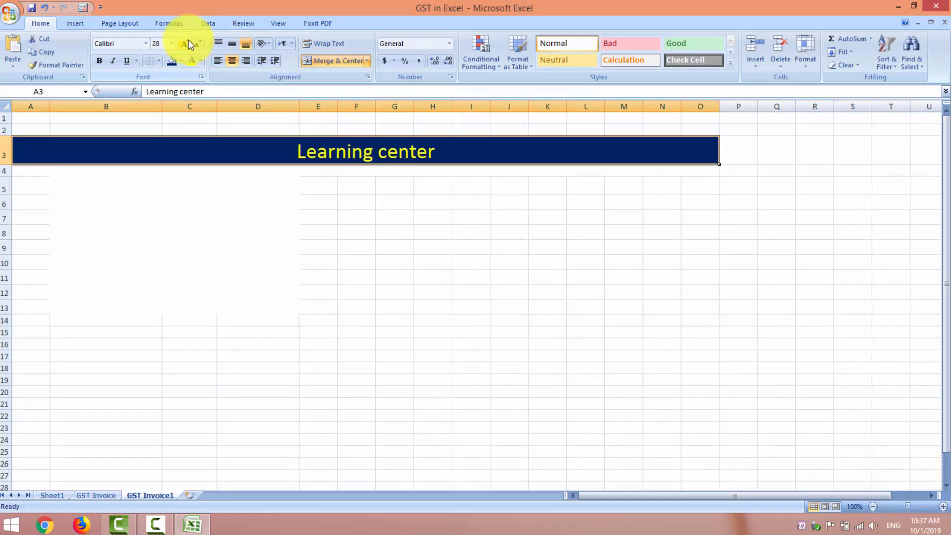
{"action": "left_click", "coordinate": [102, 62]}
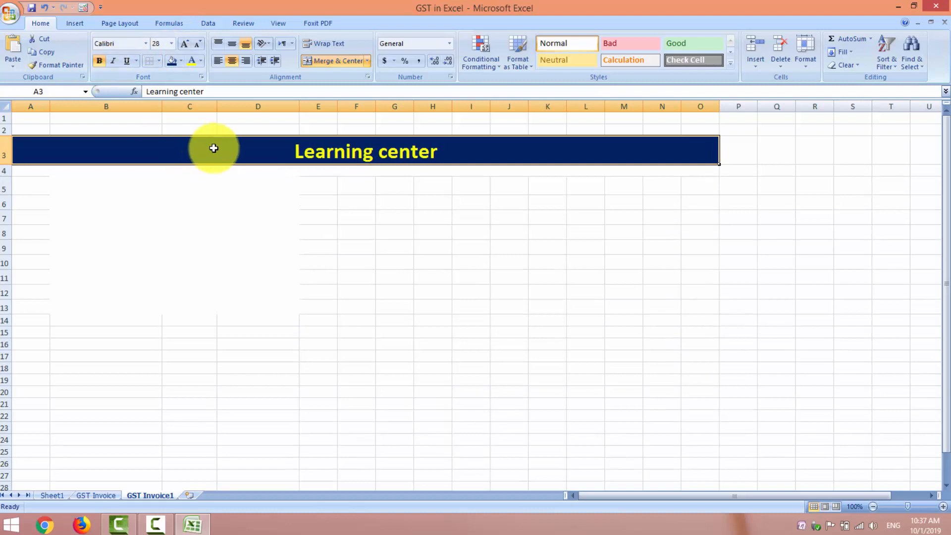
{"action": "left_click", "coordinate": [145, 48]}
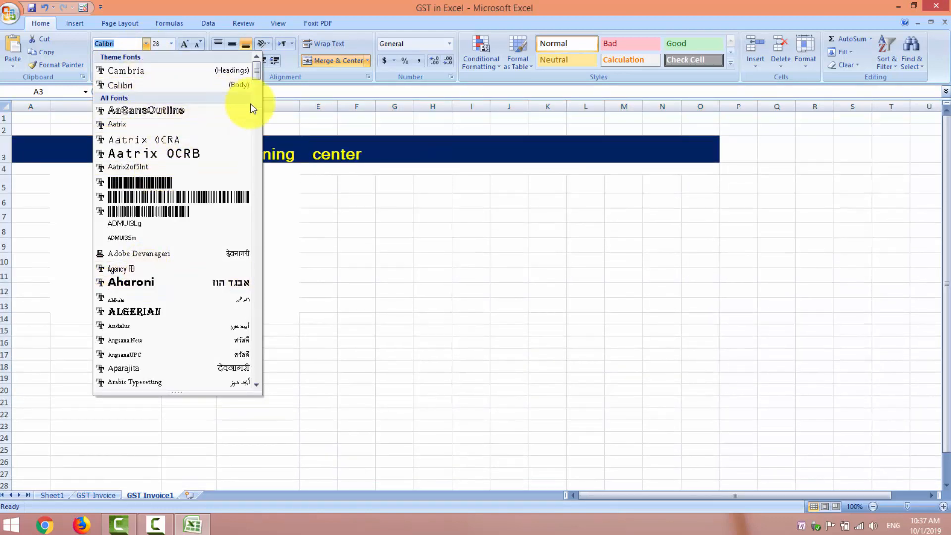
{"action": "left_click", "coordinate": [207, 73]}
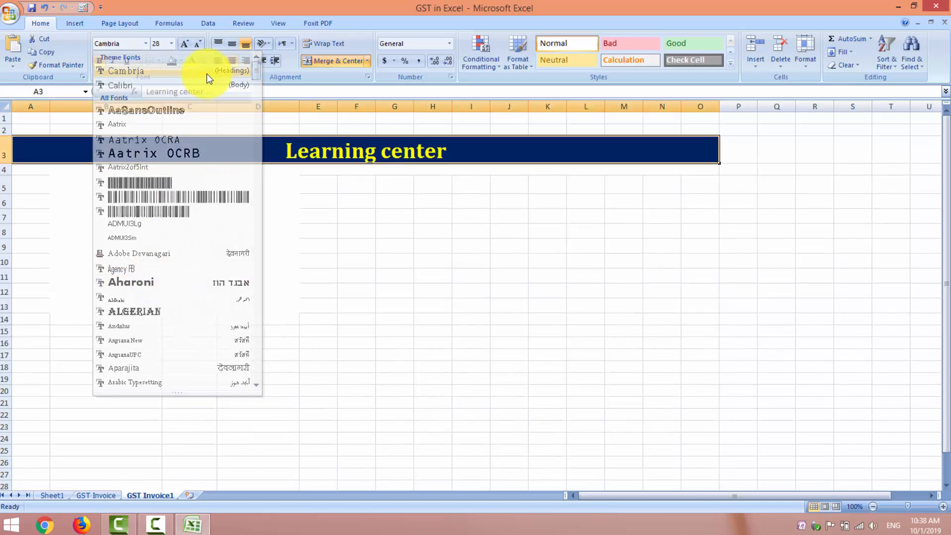
Enter the heading "GST Invoice" in the merged cell of row 4
{"action": "left_click", "coordinate": [50, 172]}
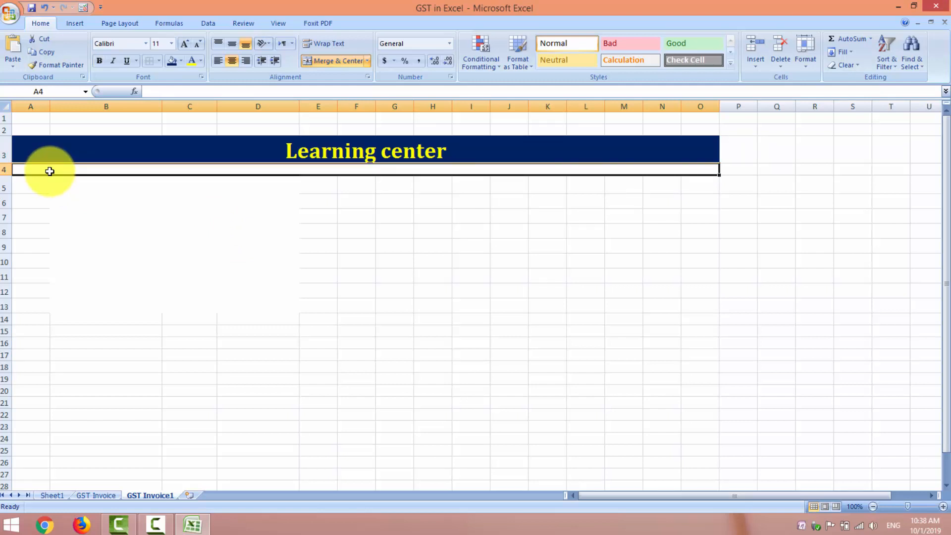
{"action": "type", "text": "GST Invoice"}
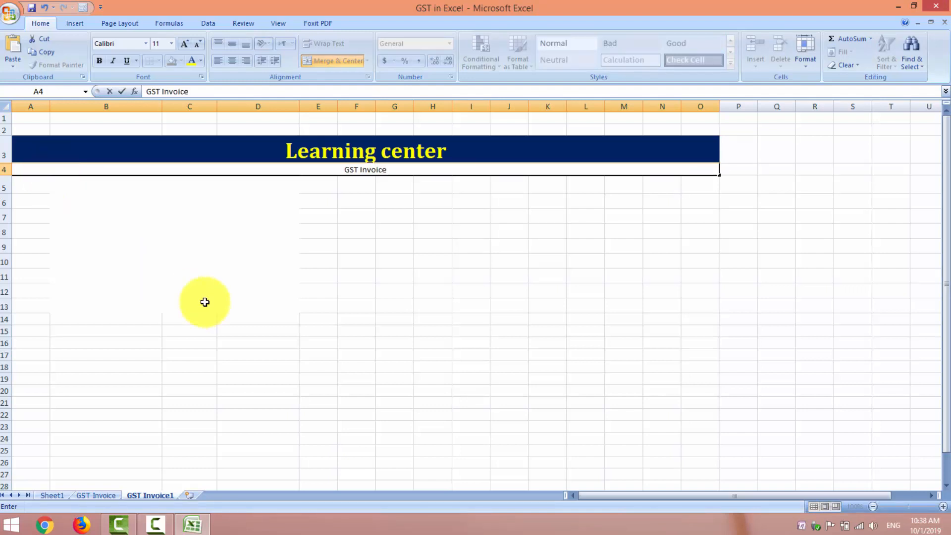
{"action": "left_click", "coordinate": [381, 318]}
Increase the font size of the "GST Invoice" heading to 22
{"action": "left_click", "coordinate": [369, 170]}
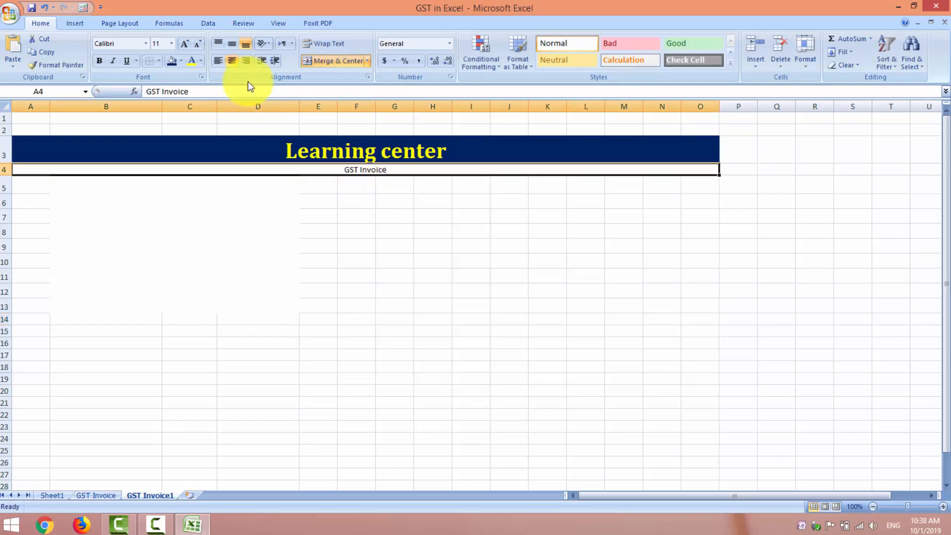
{"action": "left_click", "coordinate": [186, 44]}
{"action": "left_click", "coordinate": [186, 44]}
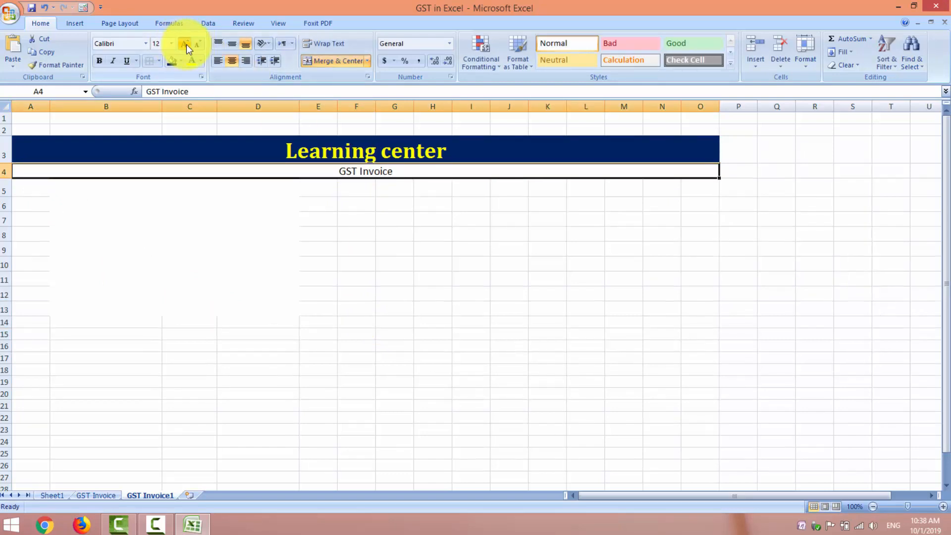
{"action": "left_click", "coordinate": [186, 43]}
{"action": "left_click", "coordinate": [186, 44]}
{"action": "left_click", "coordinate": [187, 44]}
{"action": "left_click", "coordinate": [186, 44]}
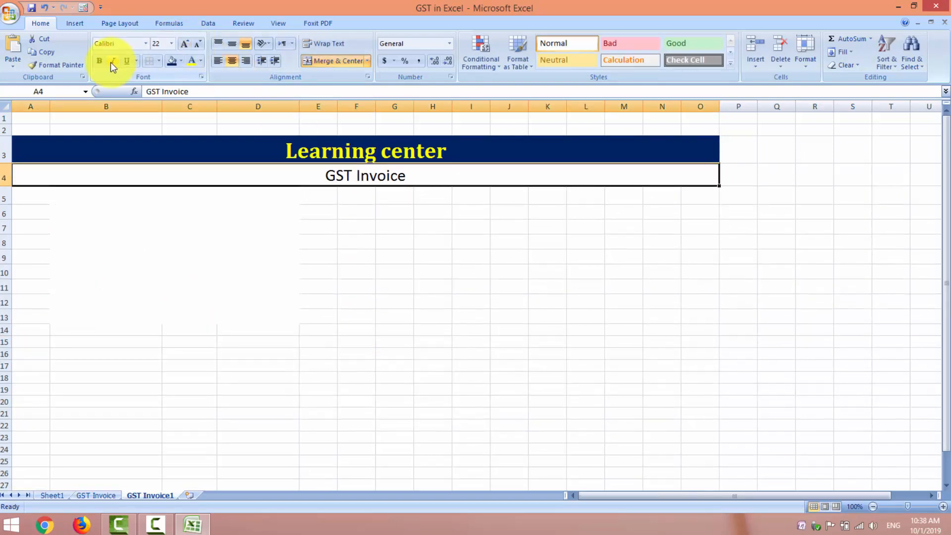
Fill the "GST Invoice" heading cell with standard dark blue and color its text white
{"action": "left_click", "coordinate": [181, 65]}
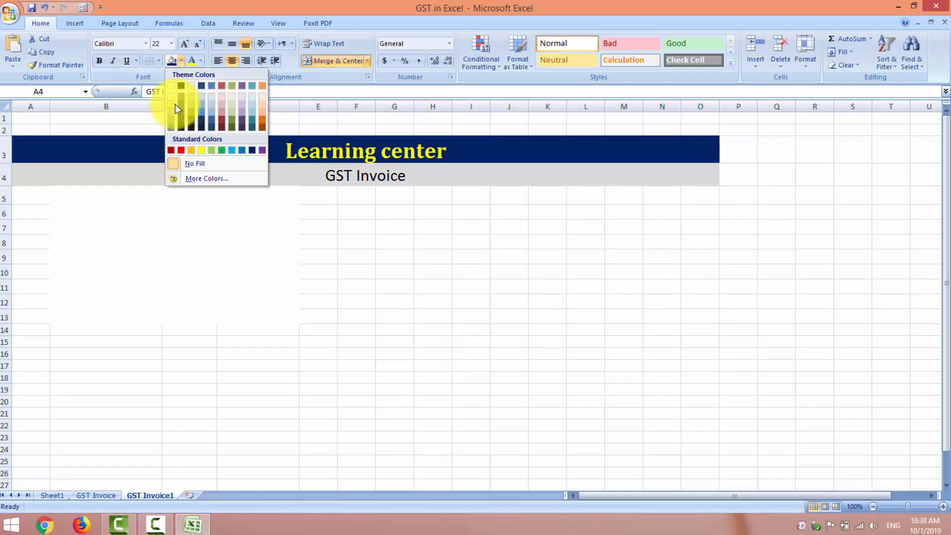
{"action": "left_click", "coordinate": [252, 151]}
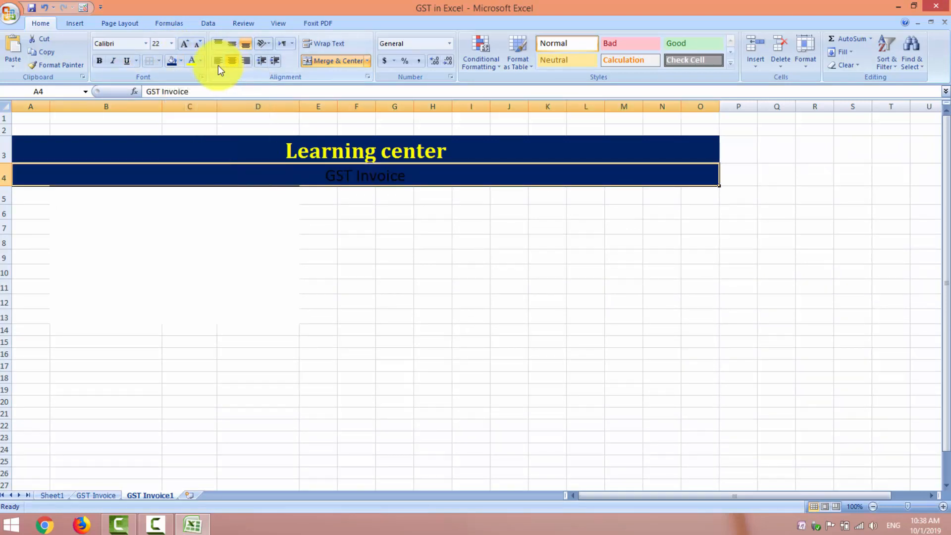
{"action": "left_click", "coordinate": [201, 61]}
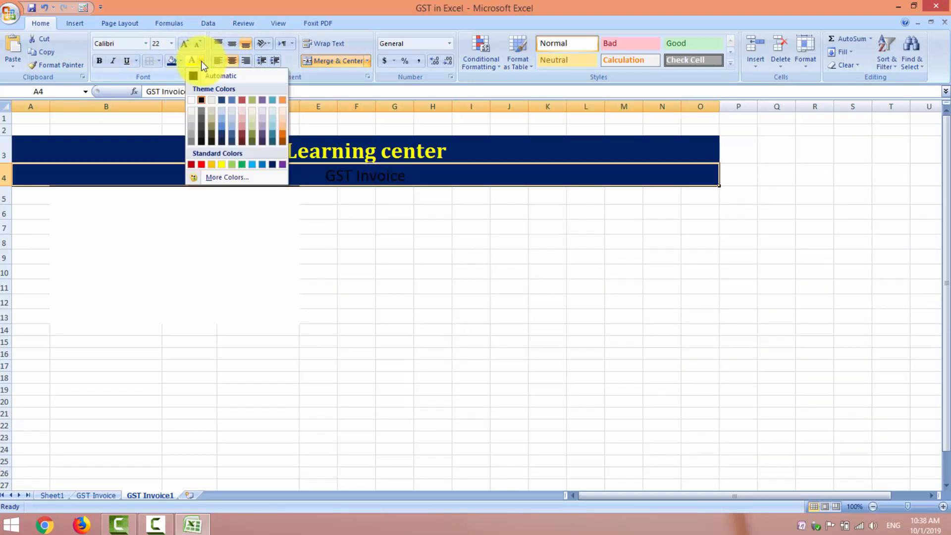
{"action": "left_click", "coordinate": [191, 100]}
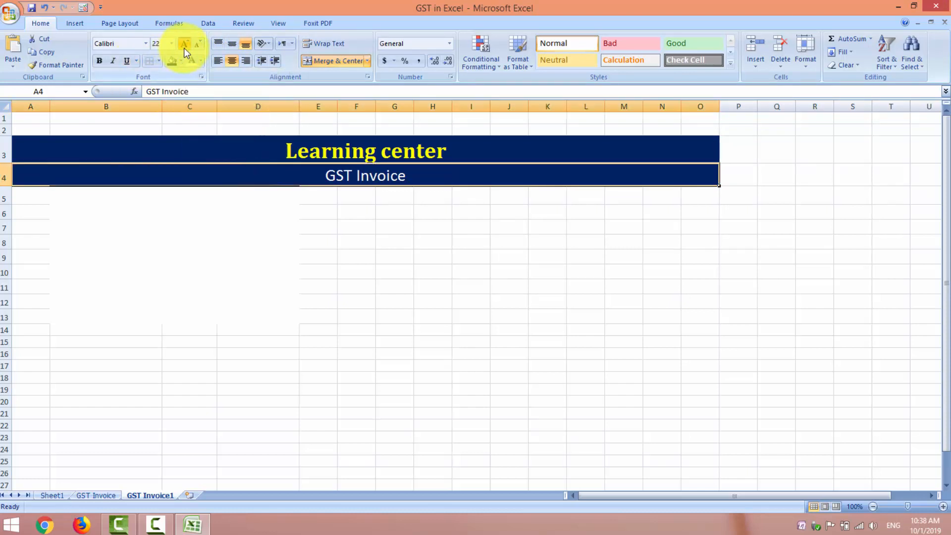
Format the "GST Invoice" heading as bold Elephant at font size 24
{"action": "left_click", "coordinate": [185, 45]}
{"action": "left_click", "coordinate": [99, 61]}
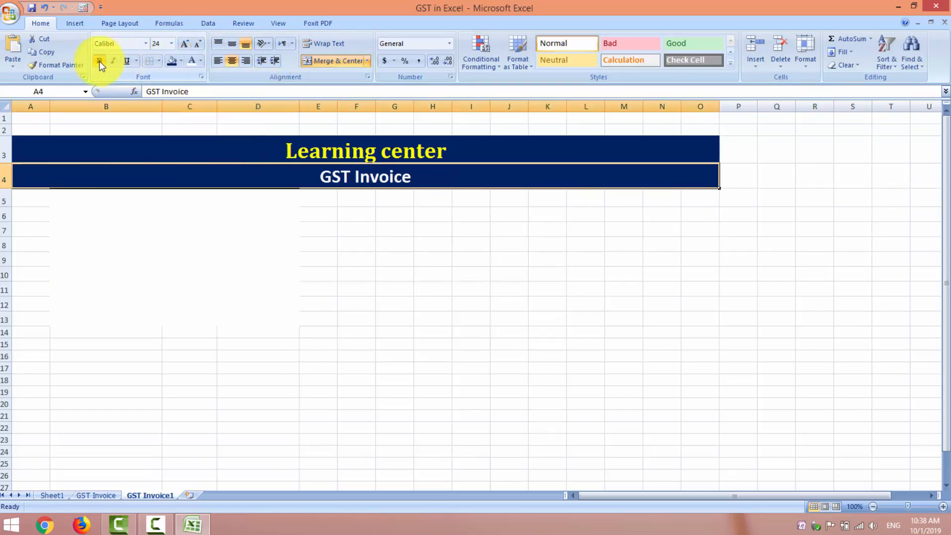
{"action": "left_click", "coordinate": [147, 46]}
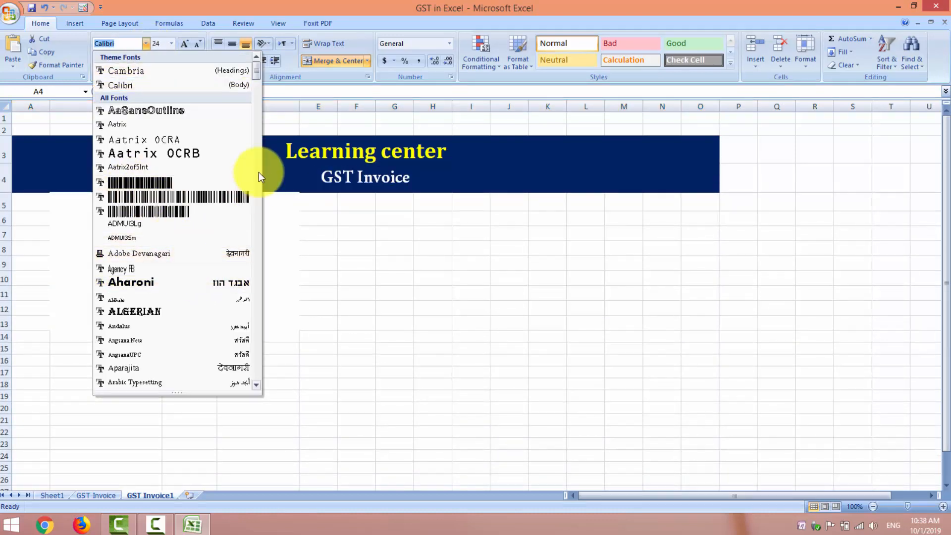
{"action": "left_click_drag", "start_coordinate": [257, 76], "coordinate": [255, 144]}
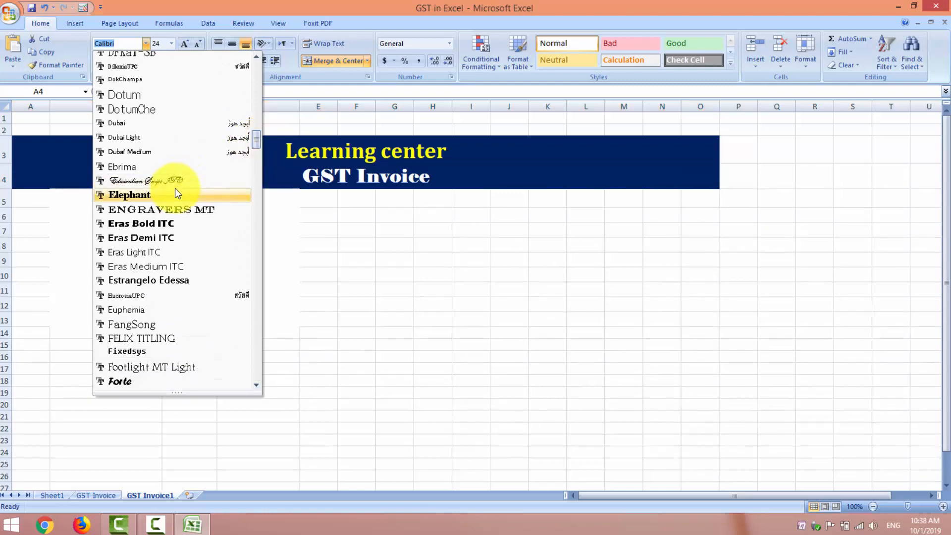
{"action": "left_click", "coordinate": [177, 194]}
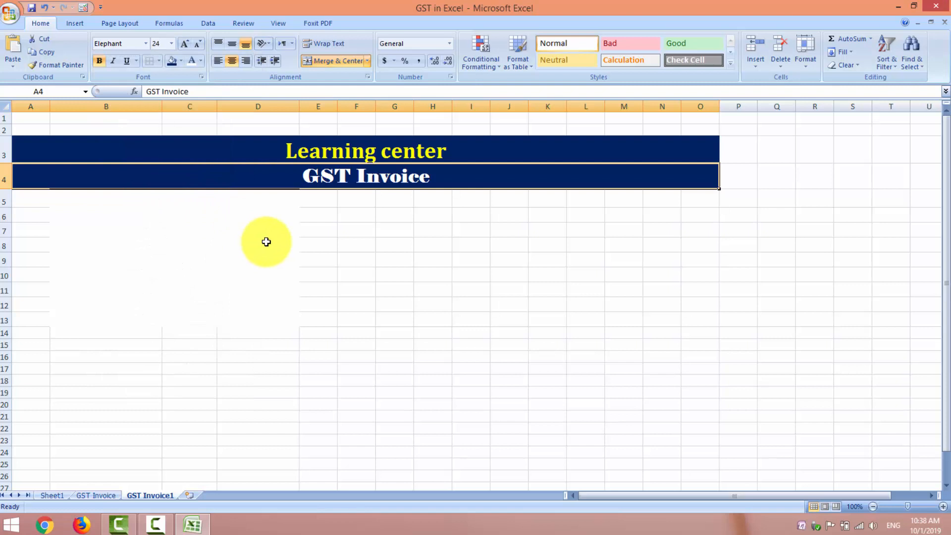
Change the font of the "Learning center" and "GST Invoice" headings to Georgia
{"action": "left_click", "coordinate": [145, 44]}
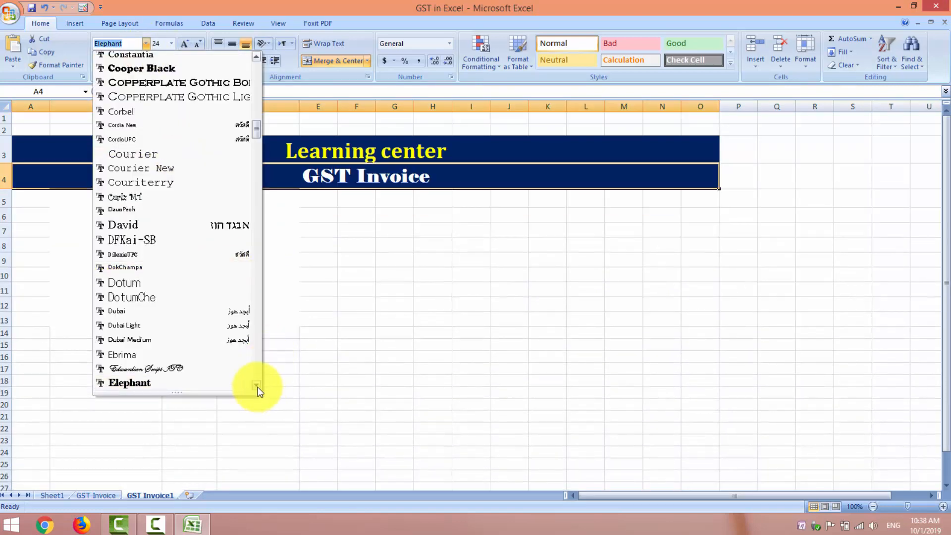
{"action": "scroll", "coordinate": [256, 386], "scroll_direction": "down", "scroll_amount": 4}
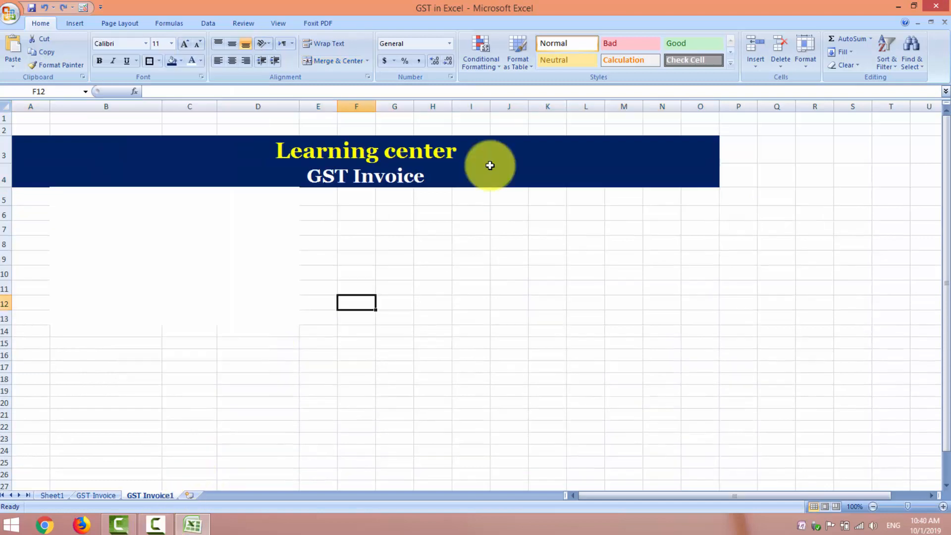
Apply a thick box border with a white line color to the merged "GST Invoice" heading cell
{"action": "left_click", "coordinate": [489, 167]}
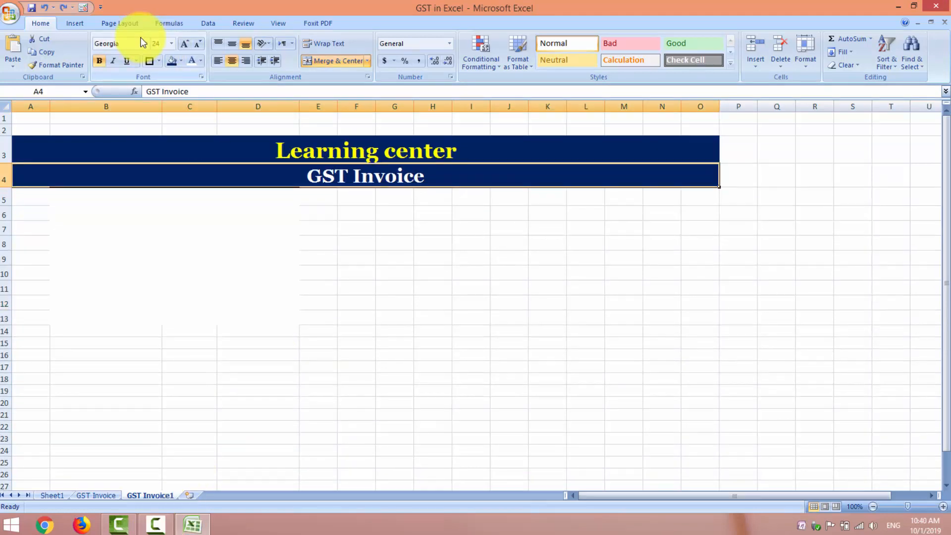
{"action": "left_click", "coordinate": [159, 61]}
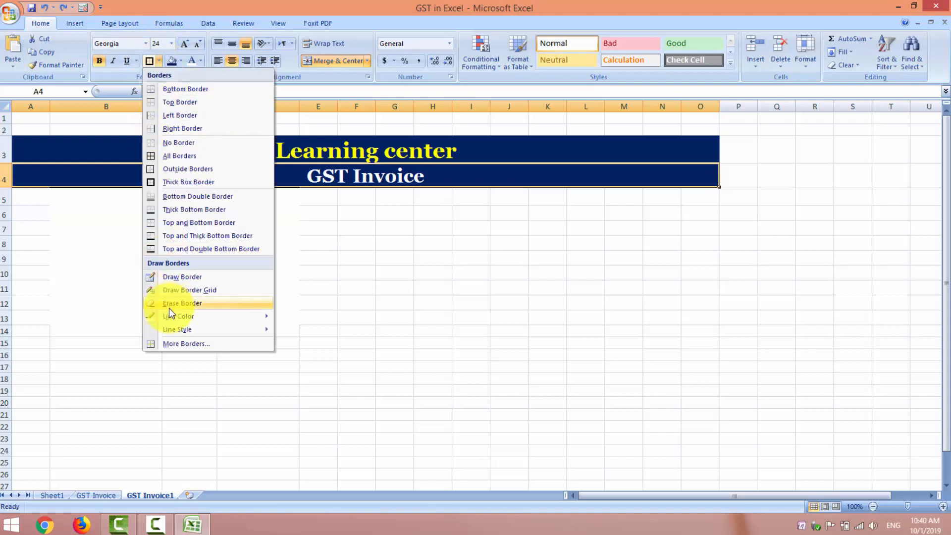
{"action": "mouse_move", "coordinate": [172, 317]}
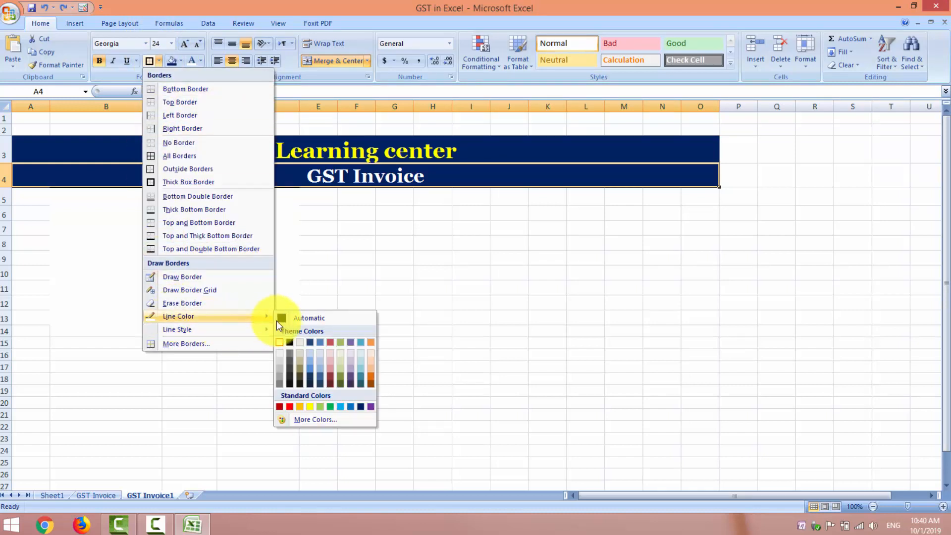
{"action": "left_click", "coordinate": [280, 342]}
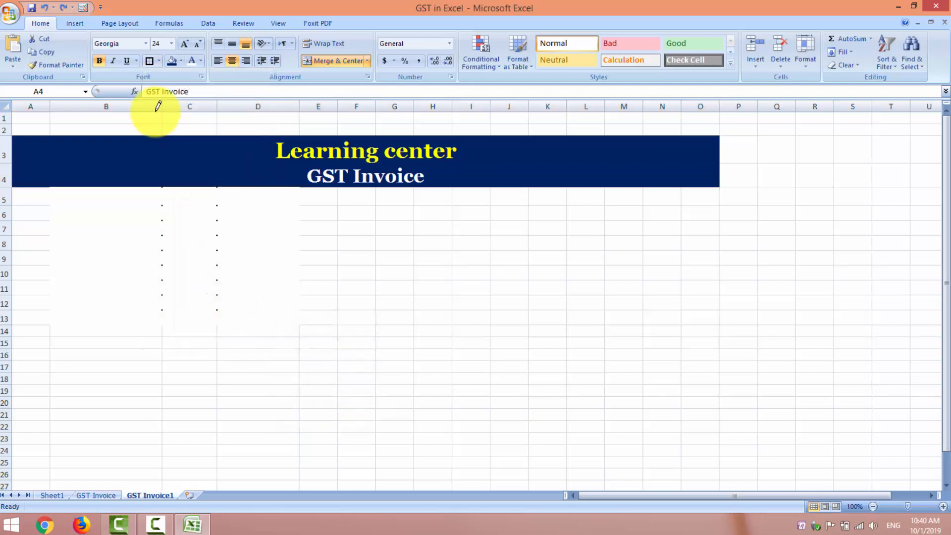
{"action": "left_click", "coordinate": [158, 60]}
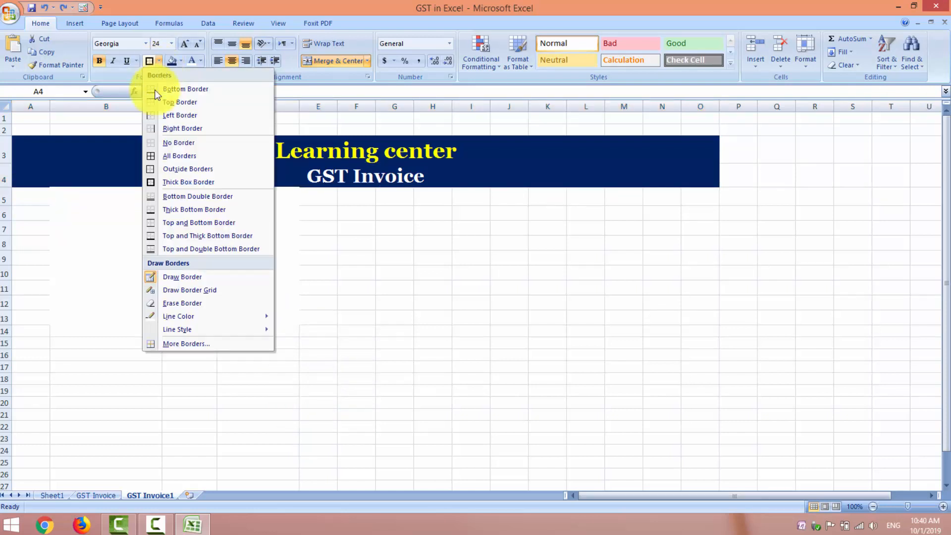
{"action": "left_click", "coordinate": [171, 183]}
{"action": "left_click", "coordinate": [379, 275]}
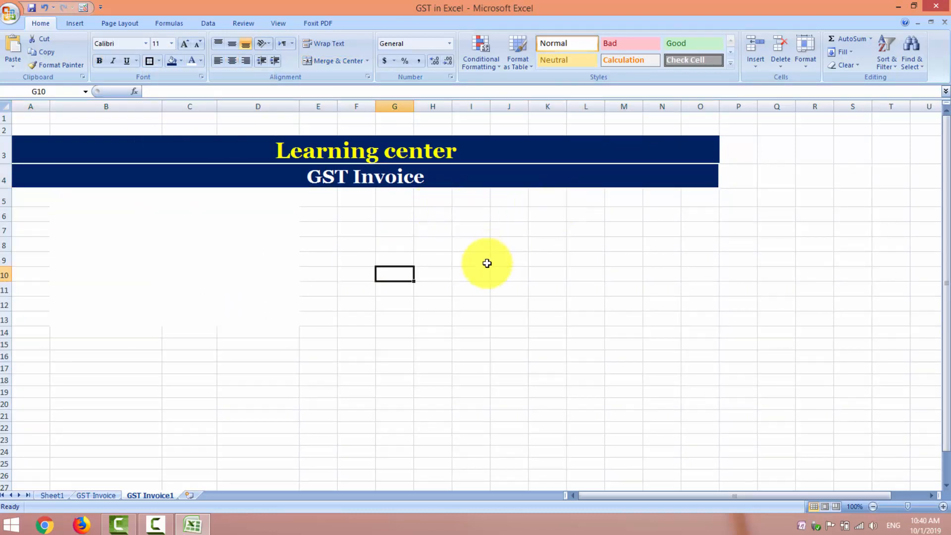
Slightly reduce the height of row 3, which holds the "Learning center" title
{"action": "left_click", "coordinate": [446, 184]}
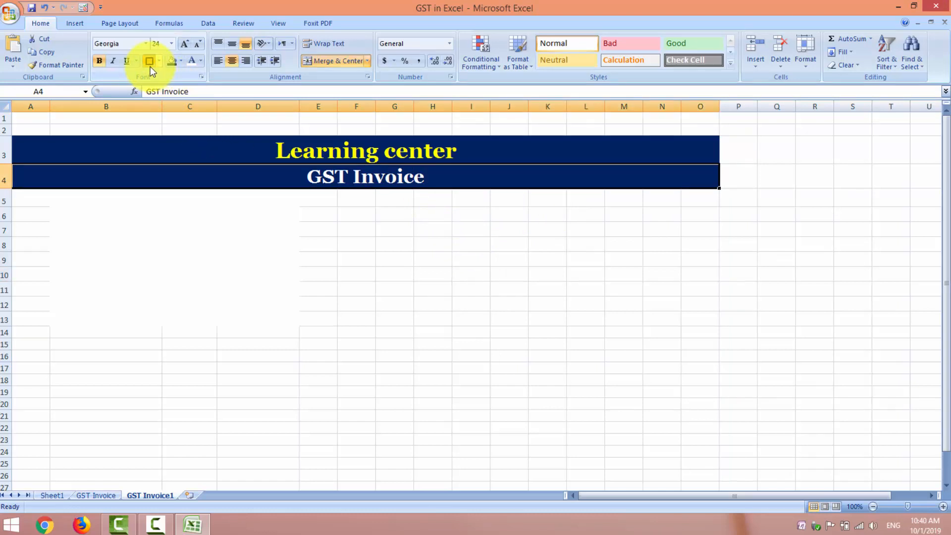
{"action": "left_click", "coordinate": [317, 245]}
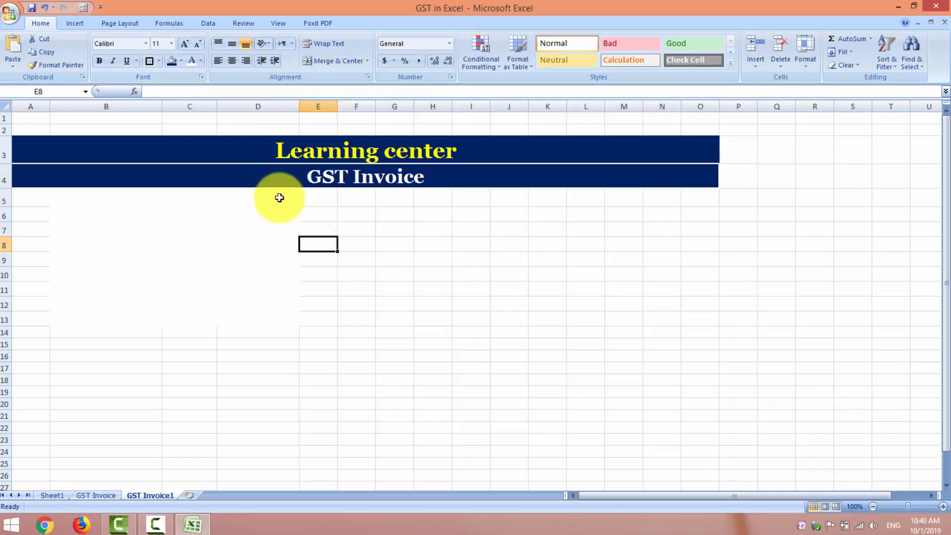
{"action": "left_click", "coordinate": [277, 152]}
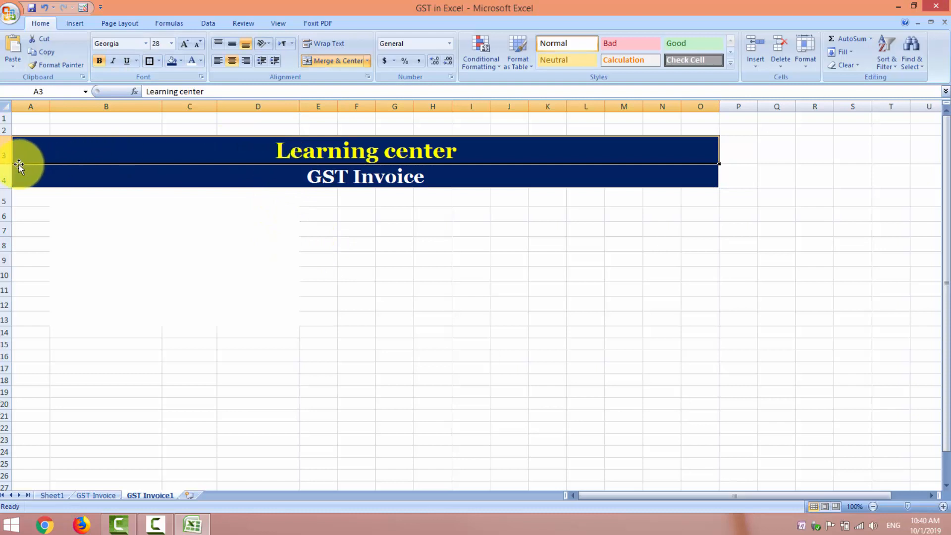
{"action": "left_click_drag", "start_coordinate": [8, 164], "coordinate": [7, 161]}
{"action": "left_click", "coordinate": [383, 297]}
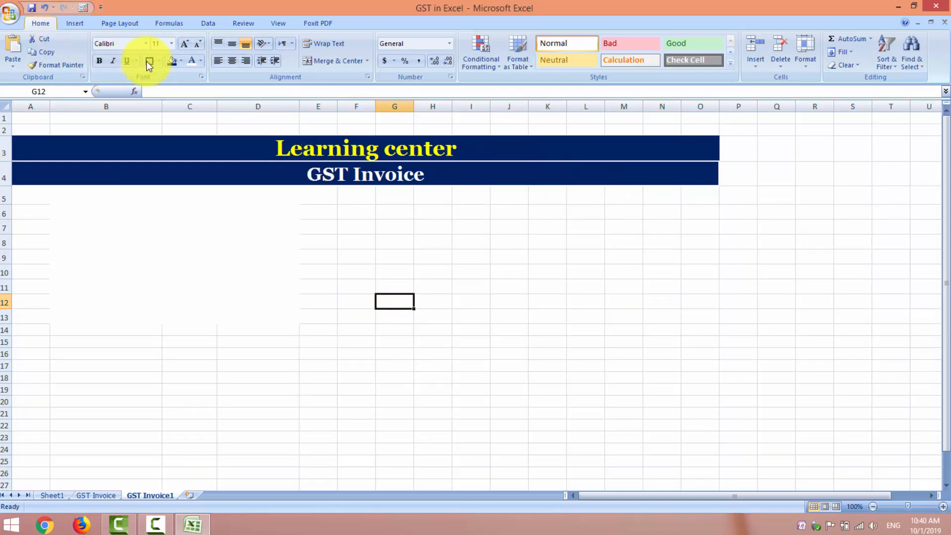
Insert the picture "learning center logo1" from the png images folder on the Desktop
{"action": "left_click", "coordinate": [82, 26]}
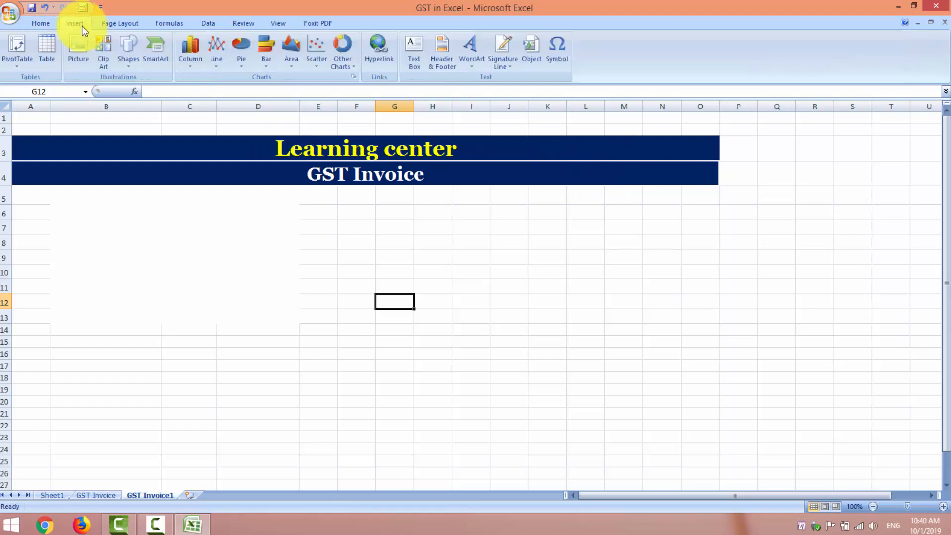
{"action": "left_click", "coordinate": [81, 52]}
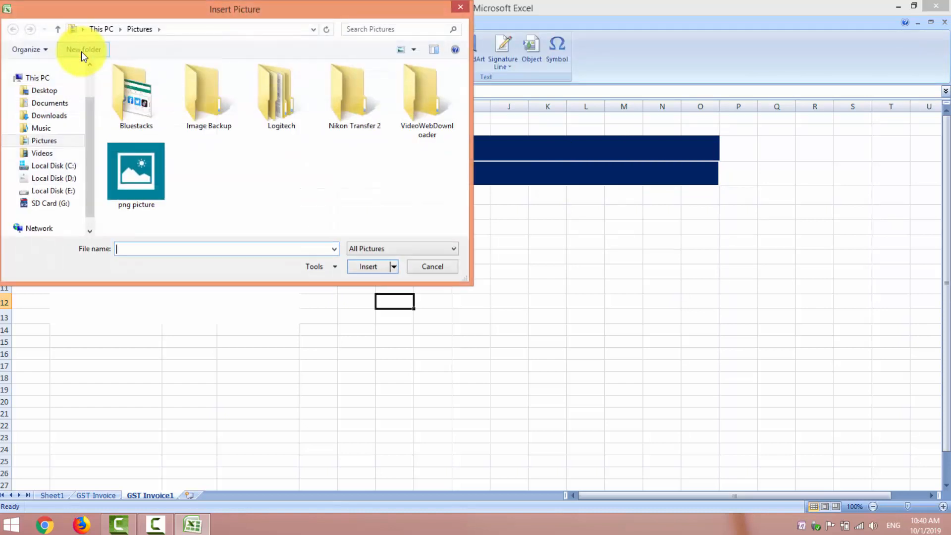
{"action": "left_click", "coordinate": [61, 93]}
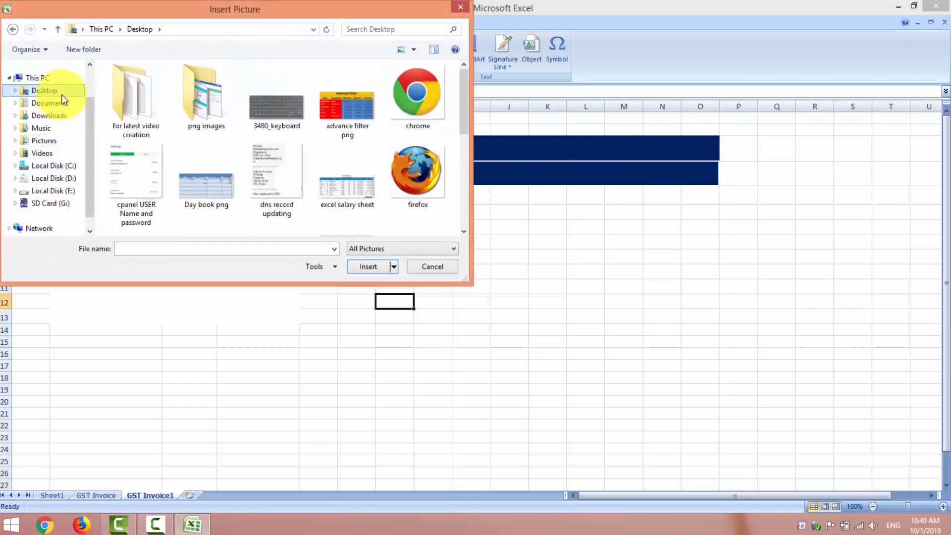
{"action": "double_click", "coordinate": [219, 126]}
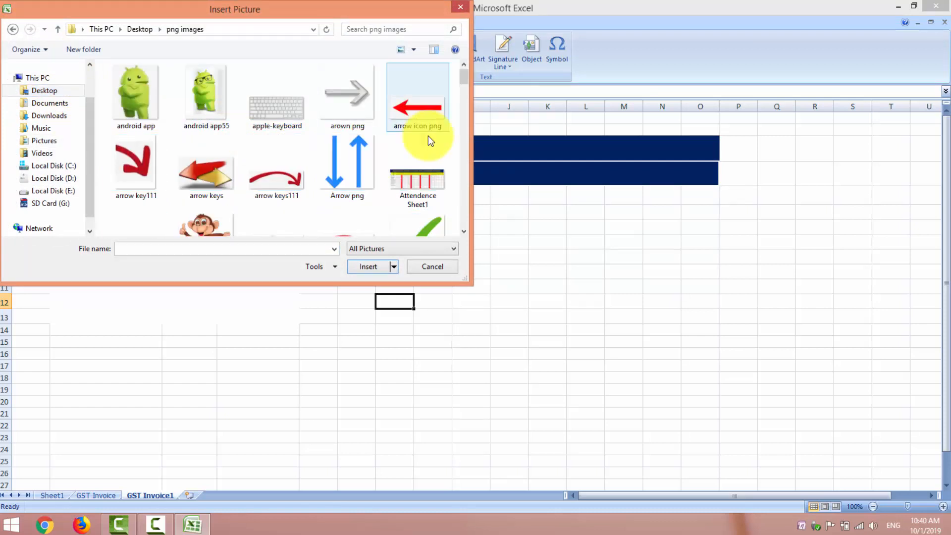
{"action": "scroll", "coordinate": [460, 193], "scroll_direction": "down", "scroll_amount": 3}
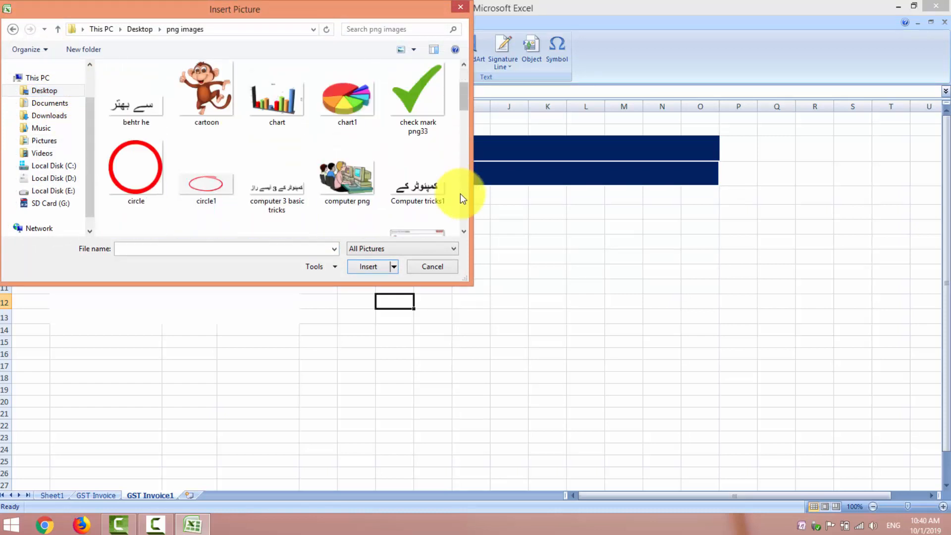
{"action": "scroll", "coordinate": [459, 193], "scroll_direction": "down", "scroll_amount": 9}
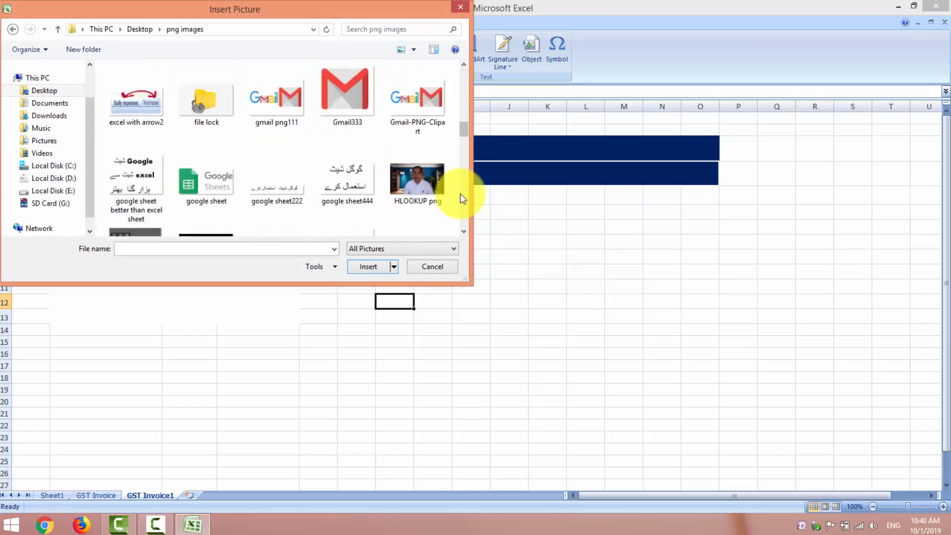
{"action": "scroll", "coordinate": [460, 193], "scroll_direction": "down", "scroll_amount": 8}
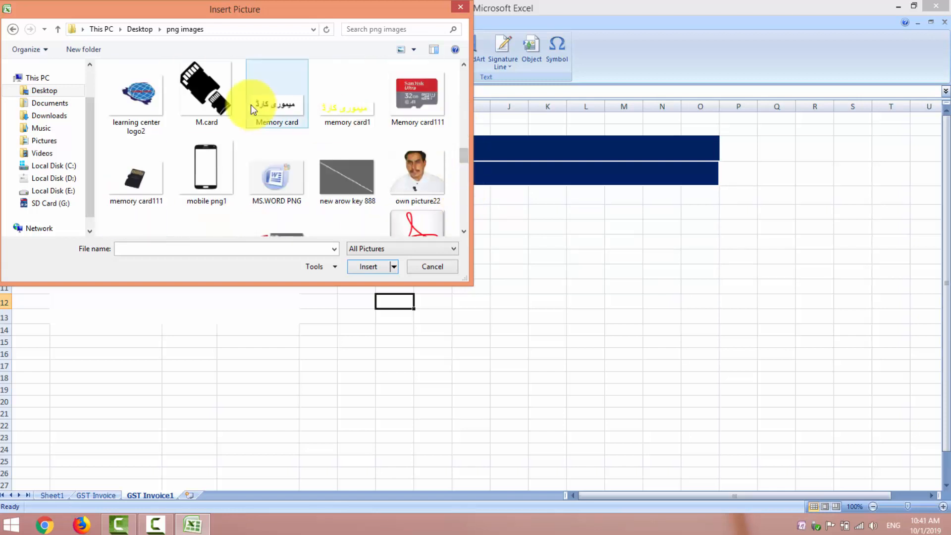
{"action": "left_click", "coordinate": [464, 65]}
{"action": "left_click", "coordinate": [465, 65]}
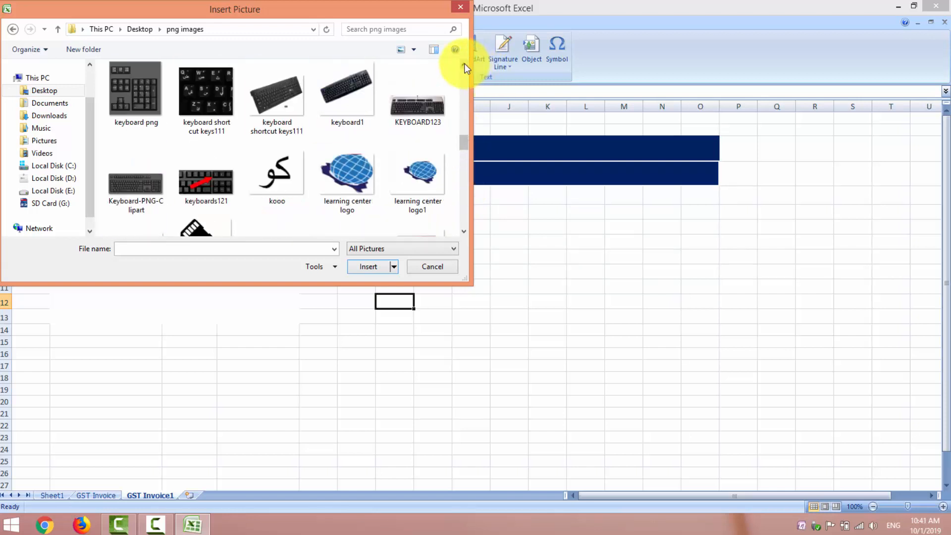
{"action": "left_click", "coordinate": [420, 171]}
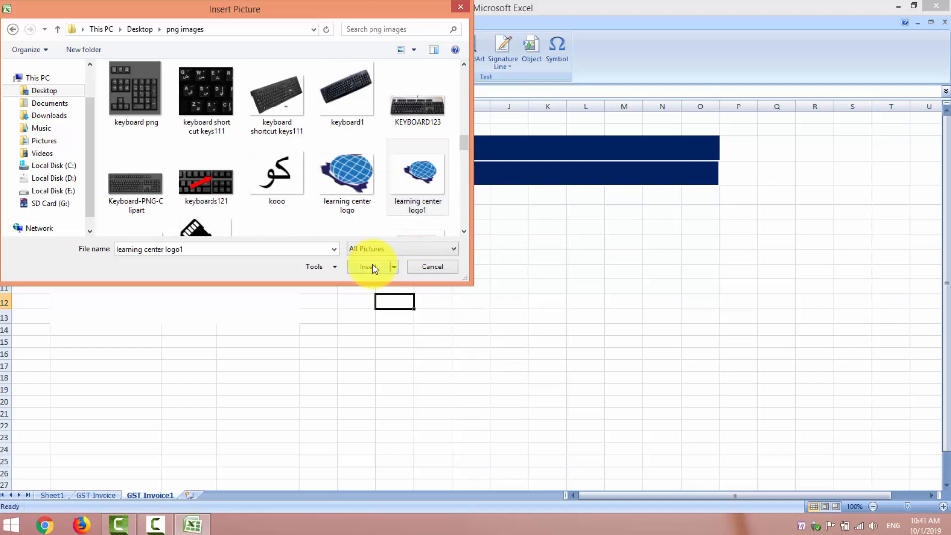
{"action": "left_click", "coordinate": [373, 265]}
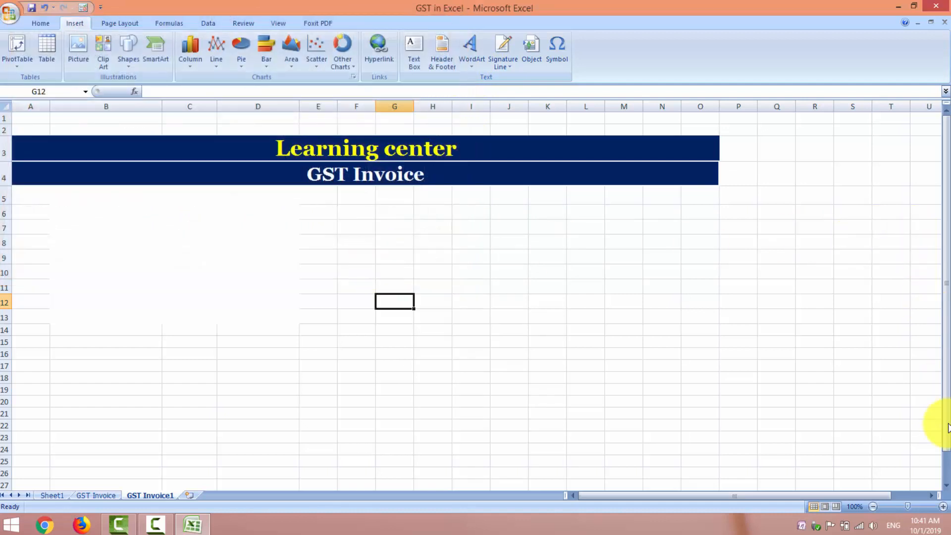
Place the logo over columns N and O of the heading rows 3 and 4 and shrink it to about 0.87" by 1.15"
{"action": "left_click", "coordinate": [947, 462]}
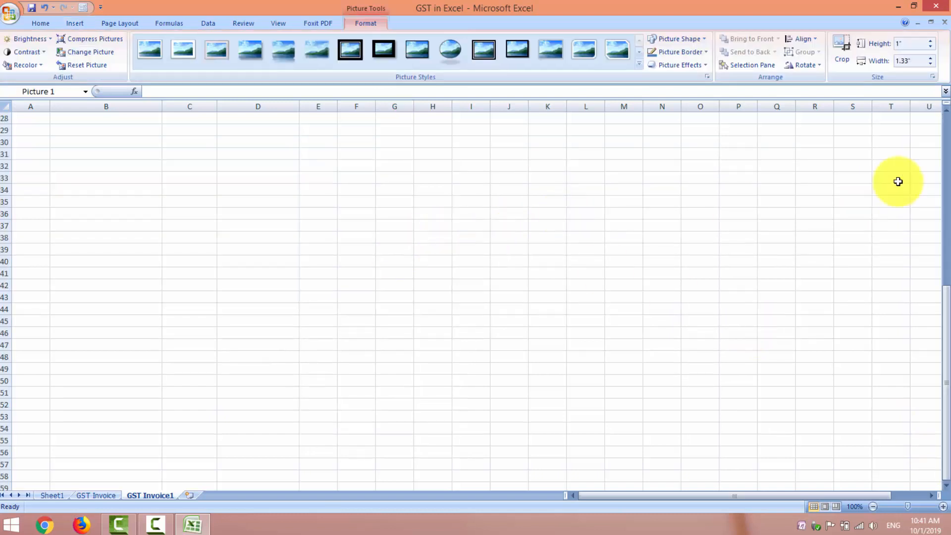
{"action": "left_click", "coordinate": [945, 167]}
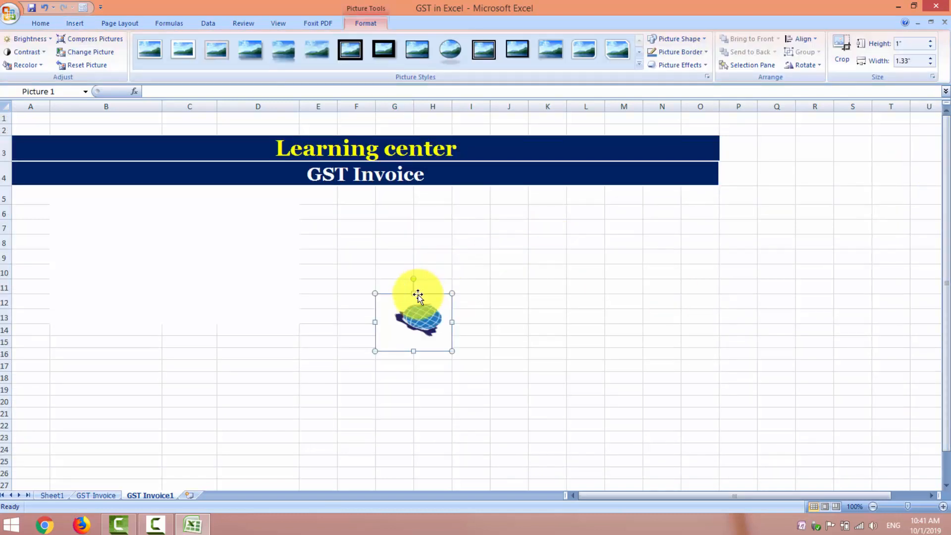
{"action": "left_click_drag", "start_coordinate": [407, 319], "coordinate": [675, 160]}
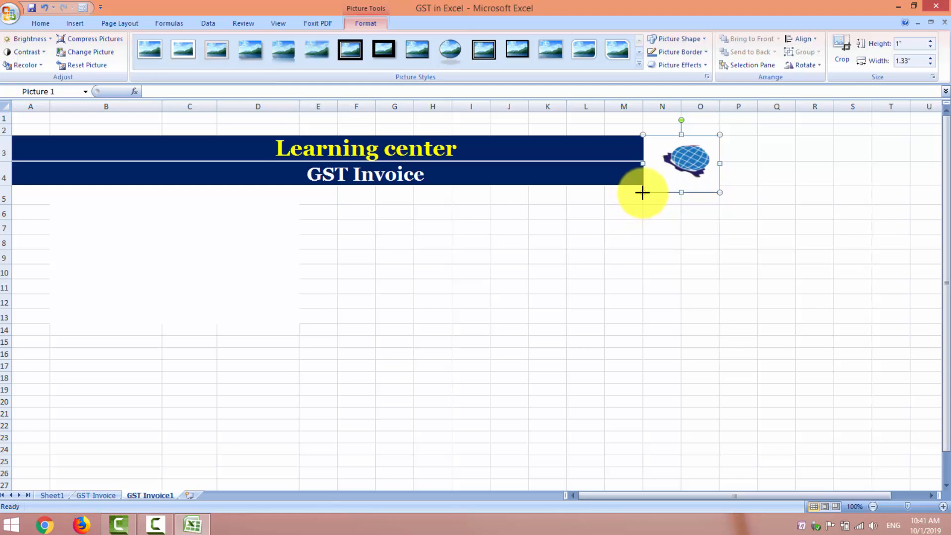
{"action": "left_click_drag", "start_coordinate": [643, 193], "coordinate": [653, 184]}
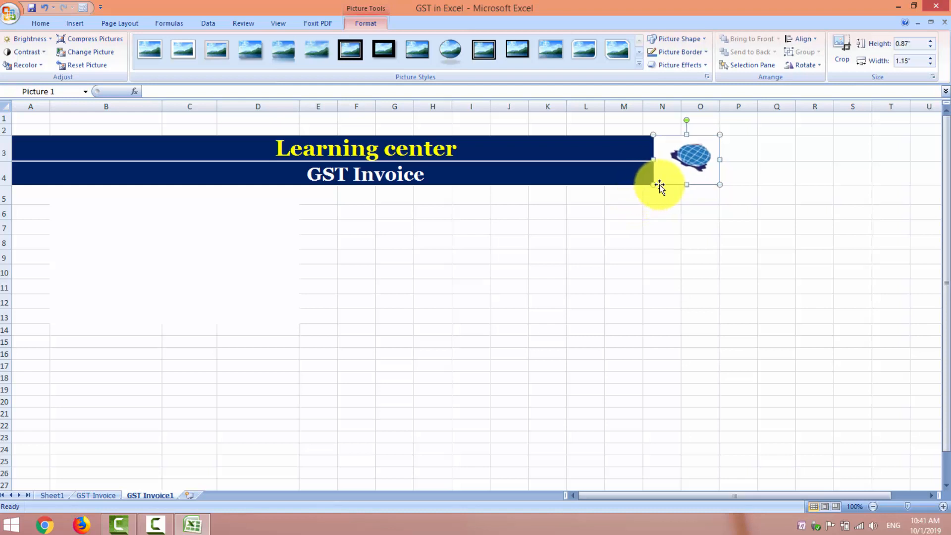
{"action": "key", "text": "Escape"}
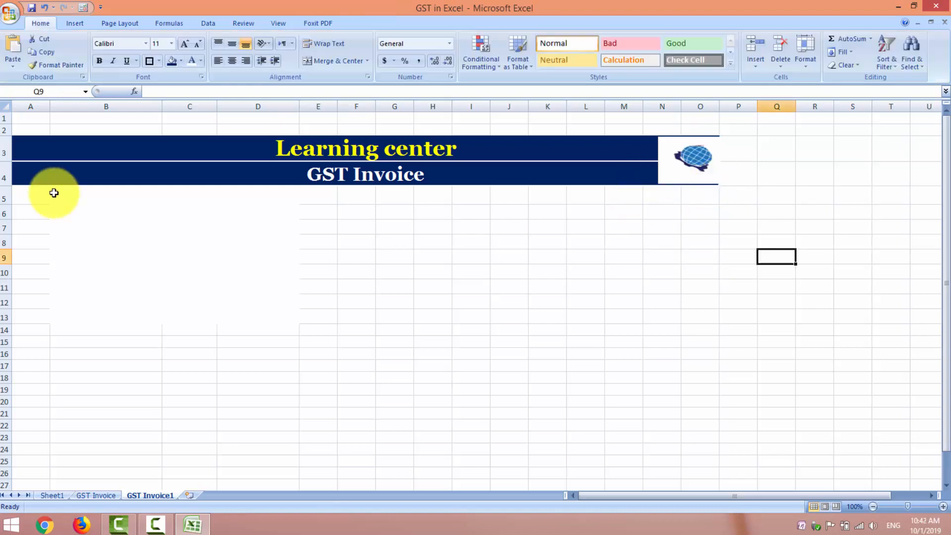
Merge and center A5:O5 and enter the company's street address, phone numbers and e-mail address
{"action": "left_click", "coordinate": [53, 193]}
{"action": "left_click_drag", "start_coordinate": [36, 193], "coordinate": [684, 194]}
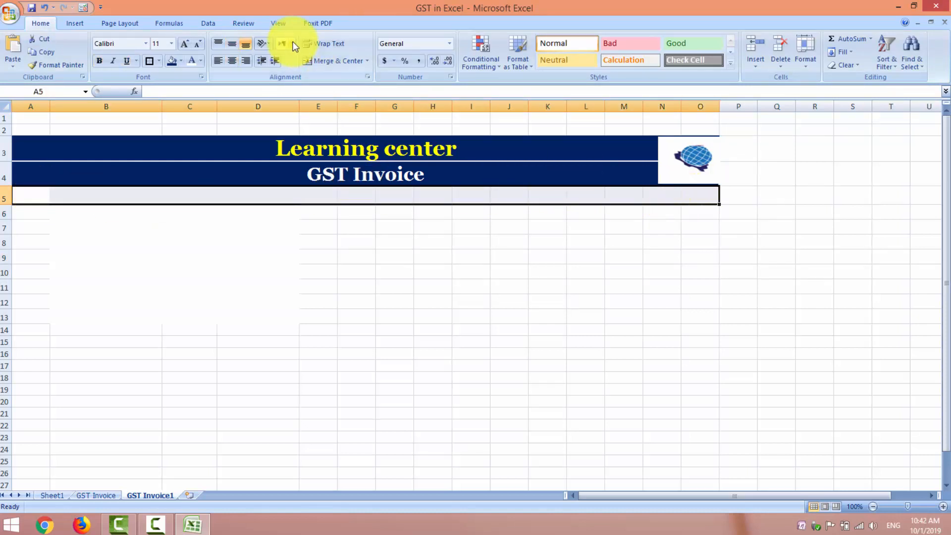
{"action": "left_click", "coordinate": [330, 61]}
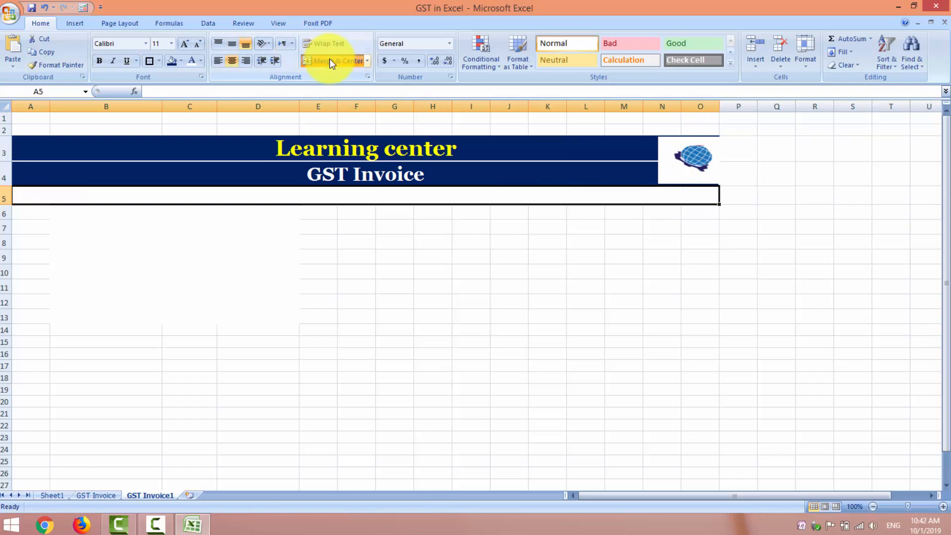
{"action": "type", "text": "S"}
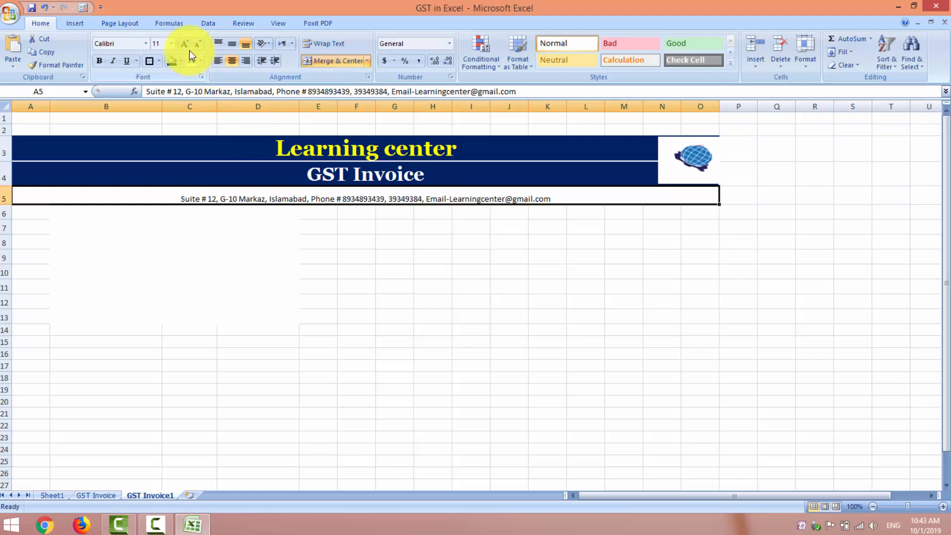
Format the contact line in row 5 as middle-aligned, bold text at font size 12
{"action": "left_click", "coordinate": [230, 47]}
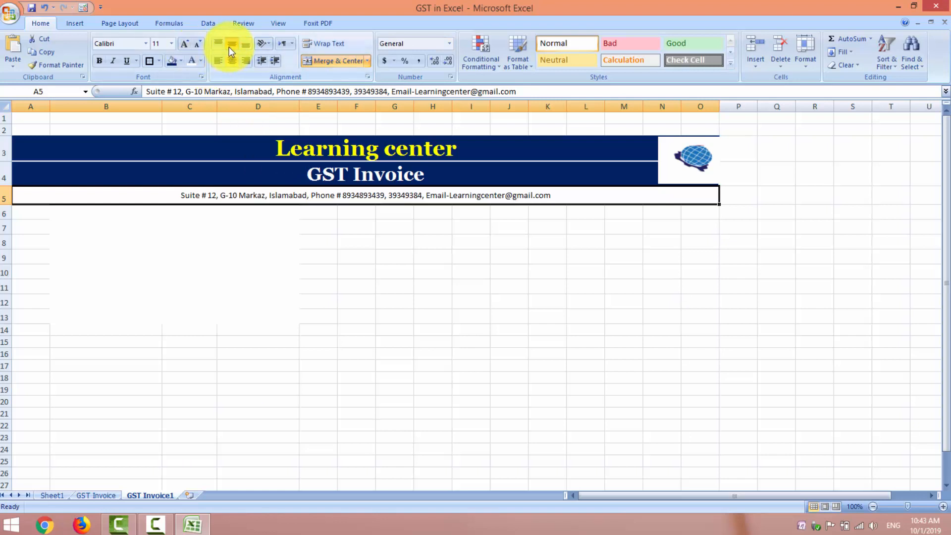
{"action": "left_click", "coordinate": [185, 44]}
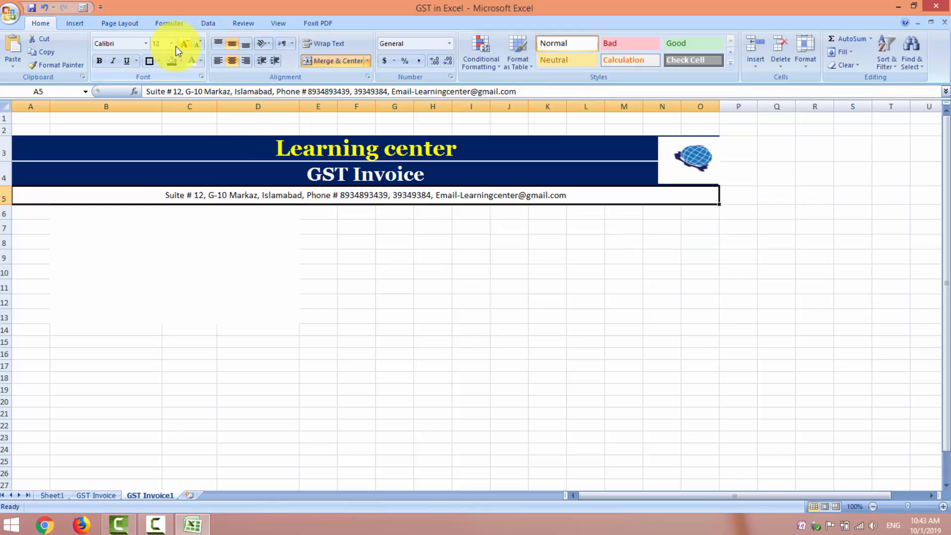
{"action": "left_click", "coordinate": [101, 61]}
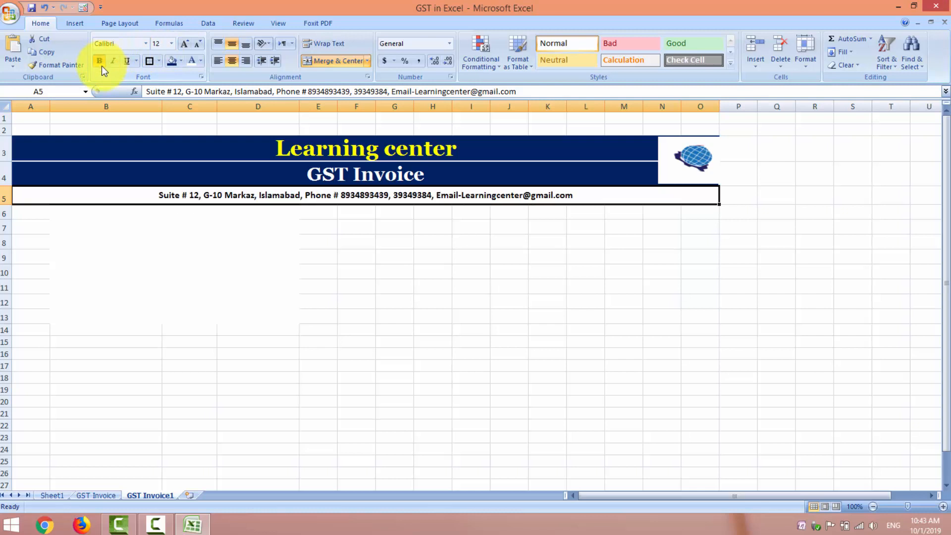
{"action": "left_click", "coordinate": [494, 320]}
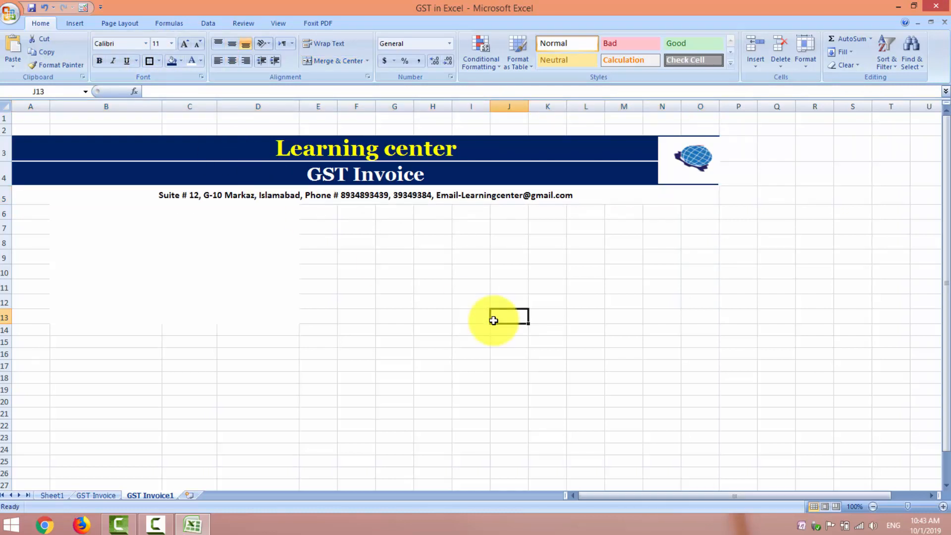
{"action": "left_click", "coordinate": [319, 341]}
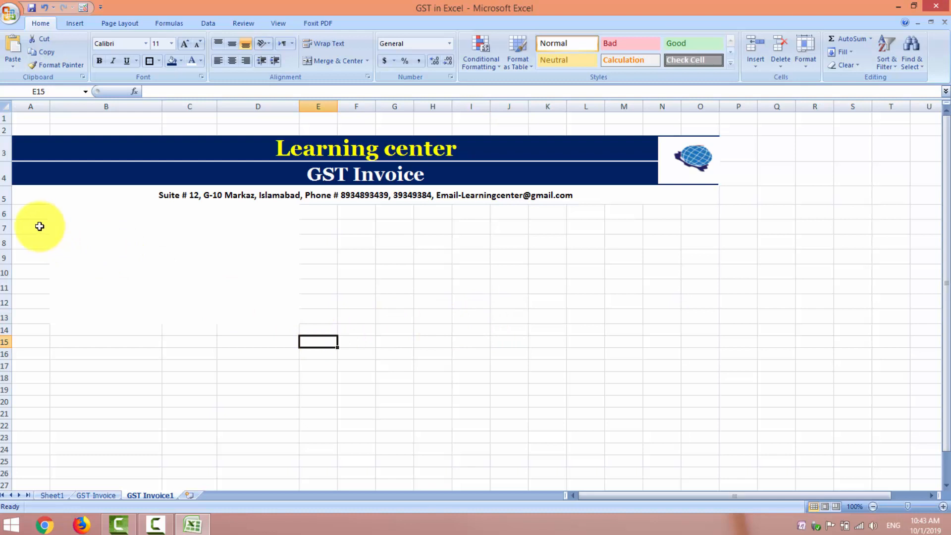
Merge and center A7:O7 and enter the section heading "Customer Detail"
{"action": "left_click_drag", "start_coordinate": [39, 227], "coordinate": [706, 224]}
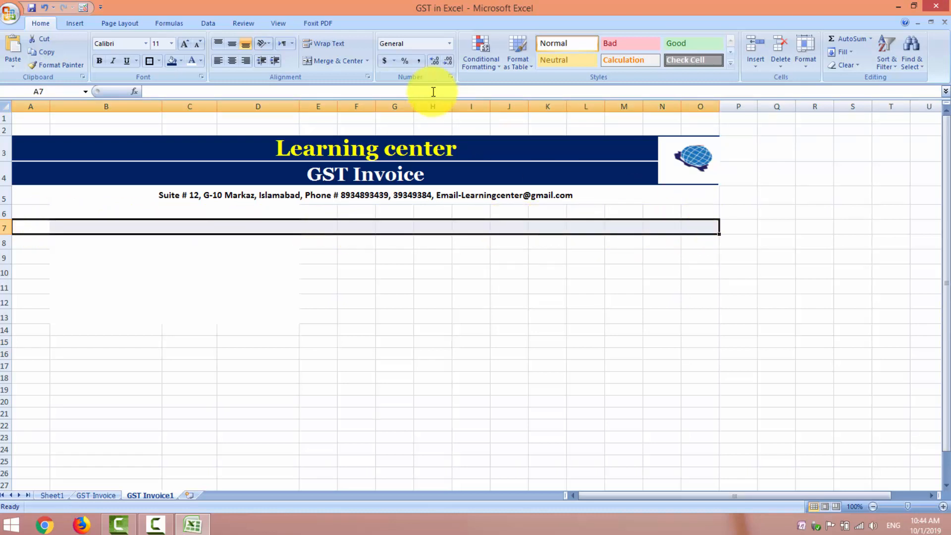
{"action": "left_click", "coordinate": [341, 64]}
{"action": "type", "text": "C"}
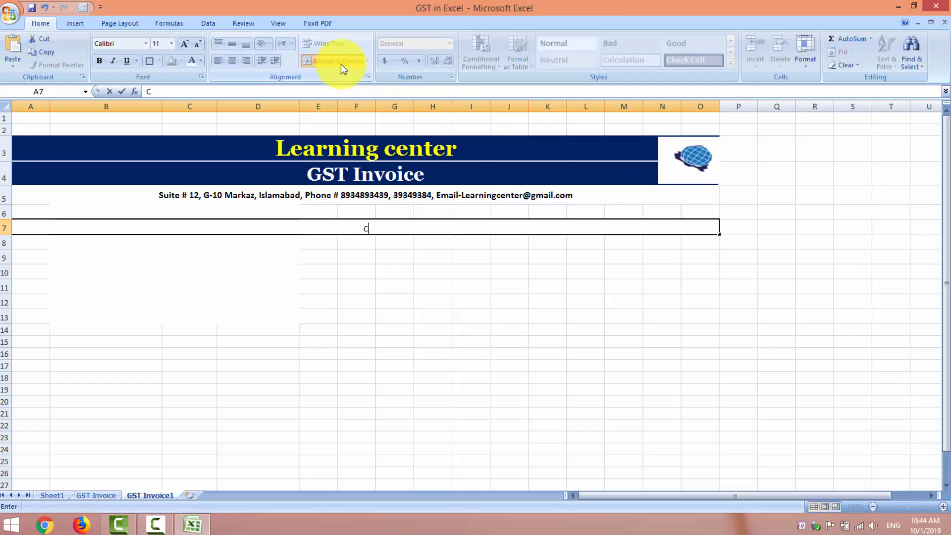
{"action": "type", "text": "ustomer"}
{"action": "type", "text": "Detail"}
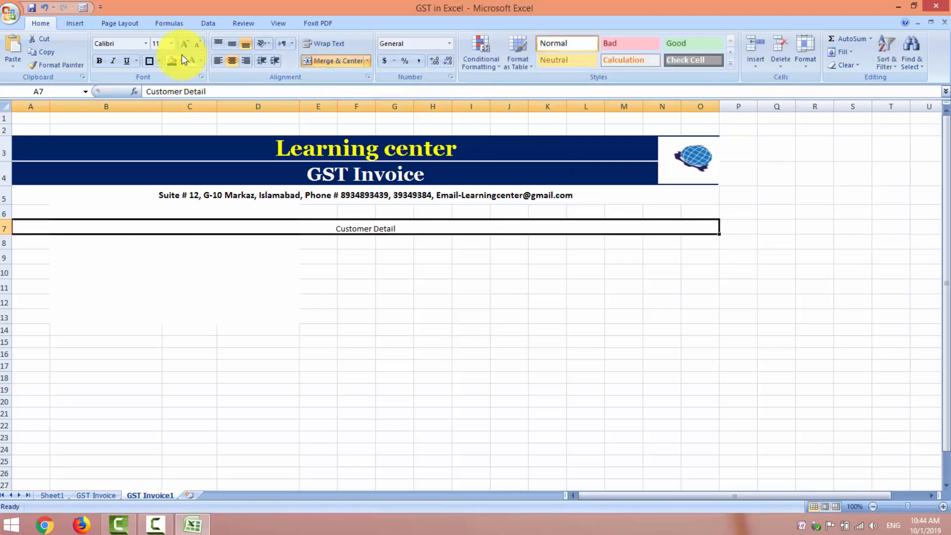
Enlarge the Customer Detail heading to font size 20 and increase the height of row 7 to fit it
{"action": "left_click", "coordinate": [186, 46]}
{"action": "left_click", "coordinate": [185, 46]}
{"action": "left_click", "coordinate": [185, 46]}
{"action": "left_click", "coordinate": [185, 45]}
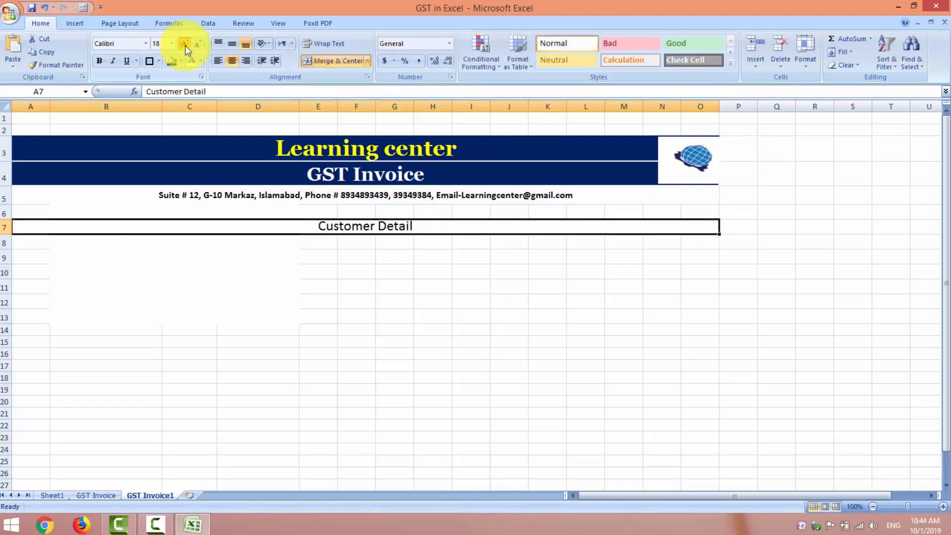
{"action": "left_click", "coordinate": [185, 46]}
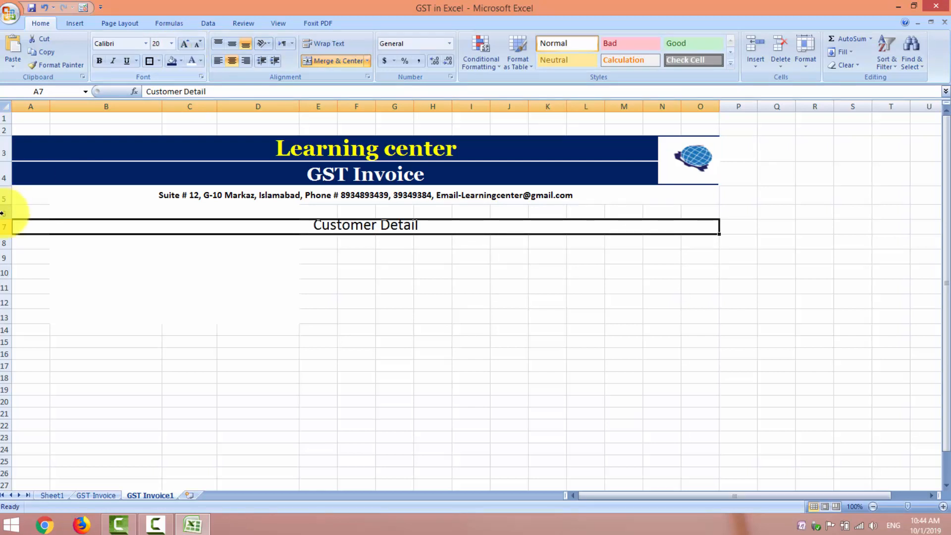
{"action": "left_click_drag", "start_coordinate": [10, 234], "coordinate": [8, 241]}
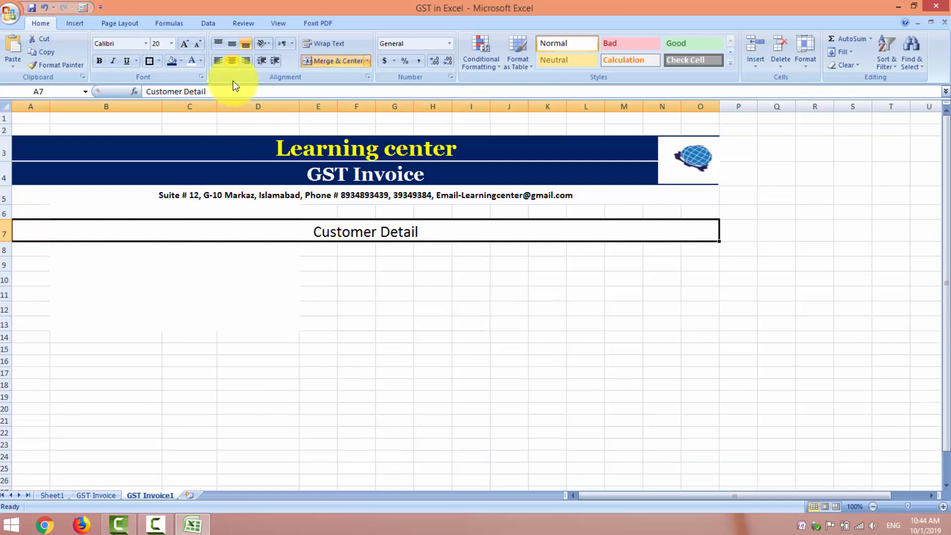
Format the Customer Detail heading as left-aligned, bold white text on a dark blue fill
{"action": "left_click", "coordinate": [219, 64]}
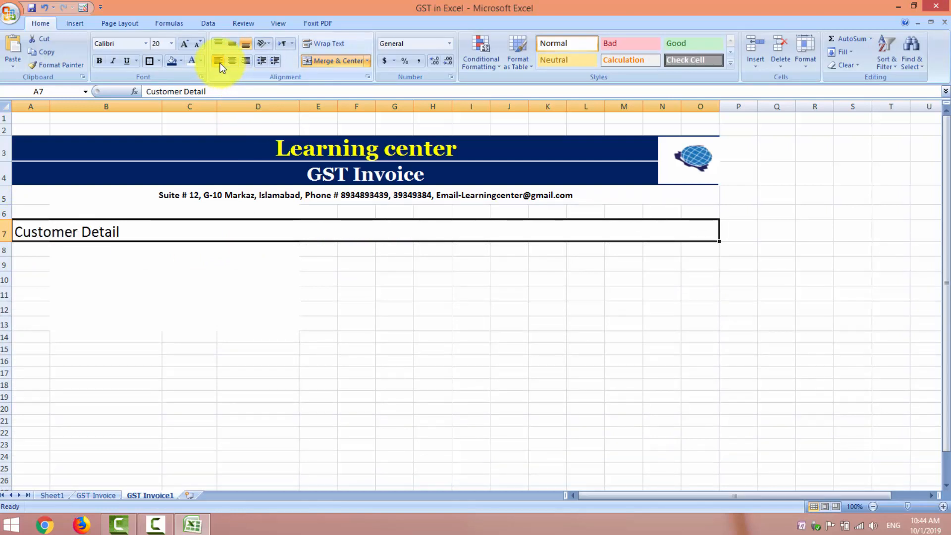
{"action": "left_click", "coordinate": [100, 62]}
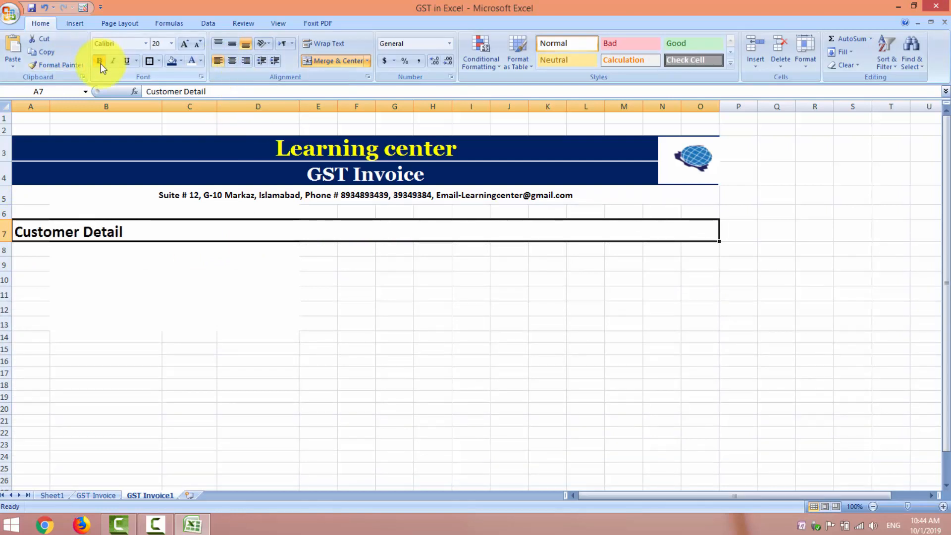
{"action": "left_click", "coordinate": [194, 65]}
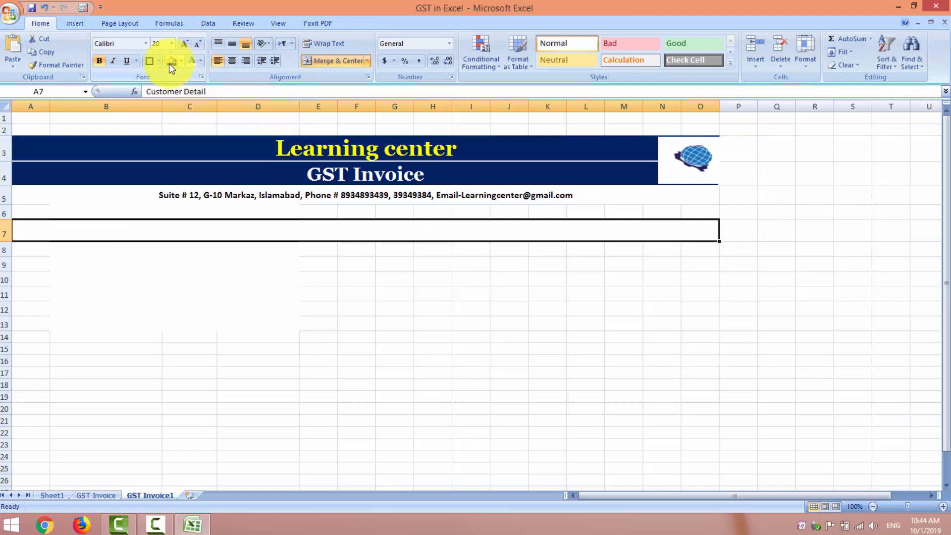
{"action": "left_click", "coordinate": [169, 64]}
{"action": "left_click", "coordinate": [473, 382]}
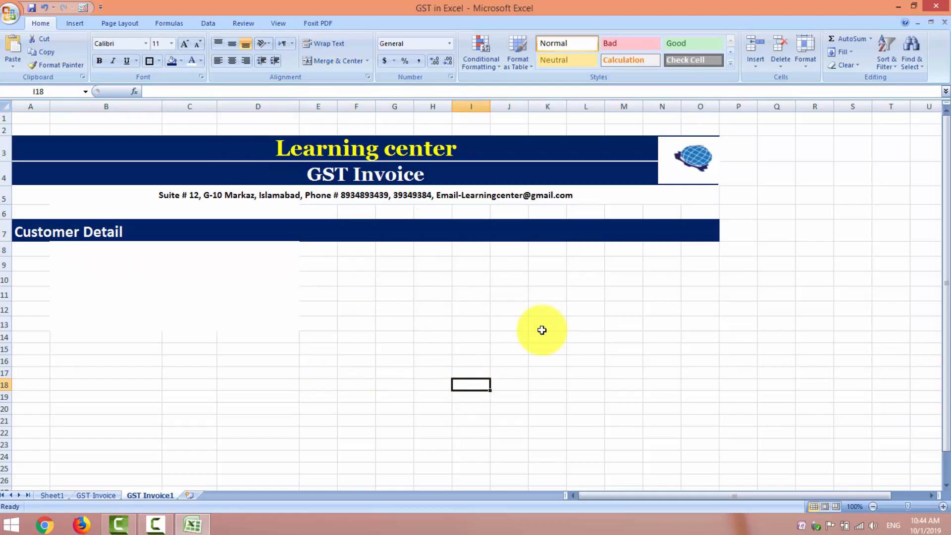
Increase the Customer Detail heading to font size 26 and add a box border around its merged cell
{"action": "left_click", "coordinate": [132, 233]}
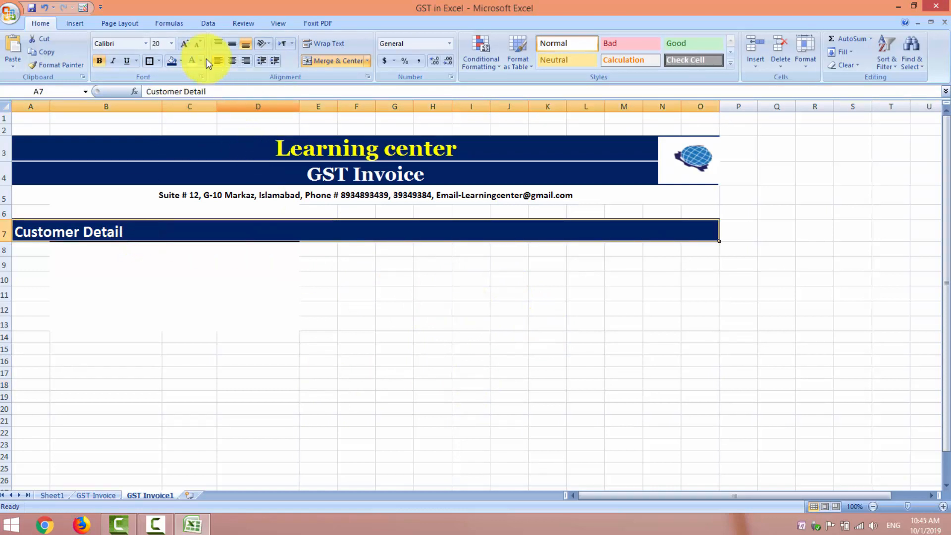
{"action": "left_click", "coordinate": [184, 47]}
{"action": "left_click", "coordinate": [184, 47]}
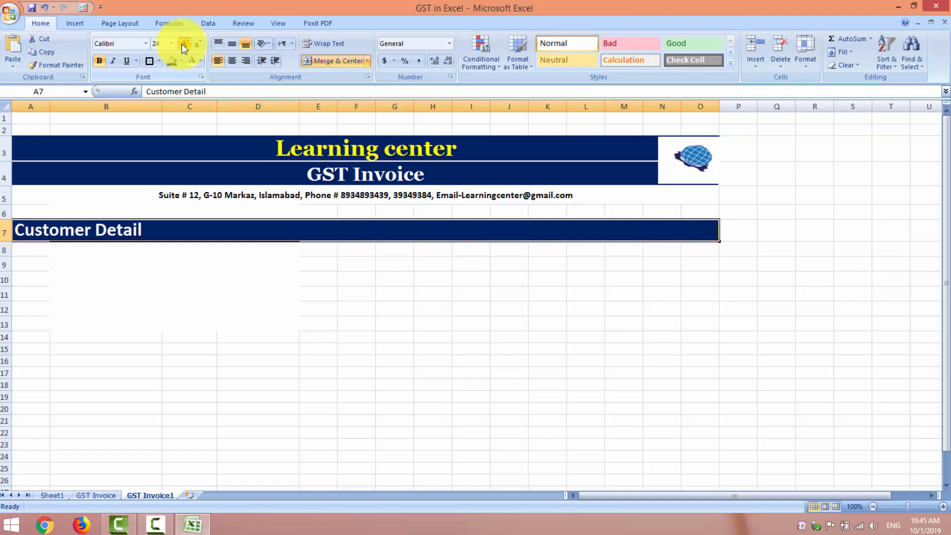
{"action": "left_click", "coordinate": [184, 47]}
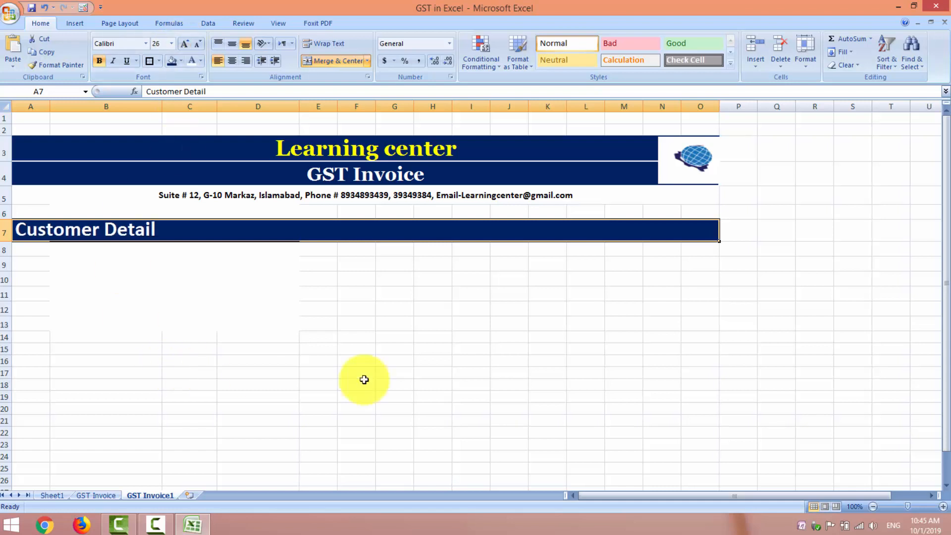
{"action": "left_click", "coordinate": [398, 384]}
{"action": "left_click", "coordinate": [288, 230]}
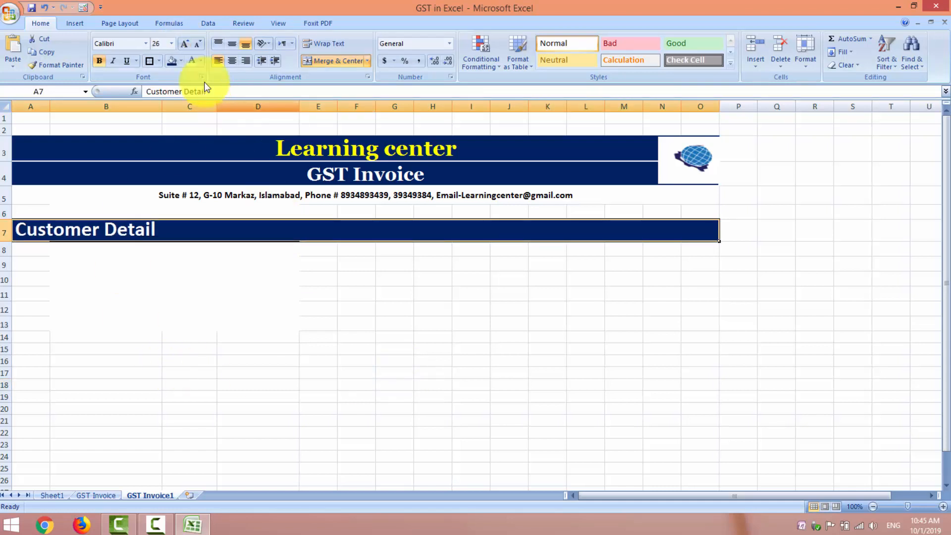
{"action": "left_click", "coordinate": [150, 62]}
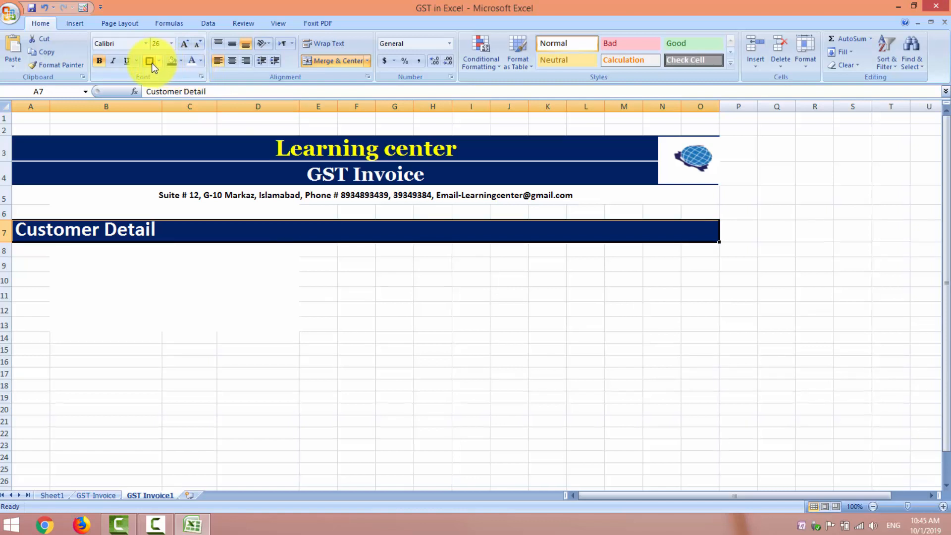
{"action": "left_click", "coordinate": [413, 388]}
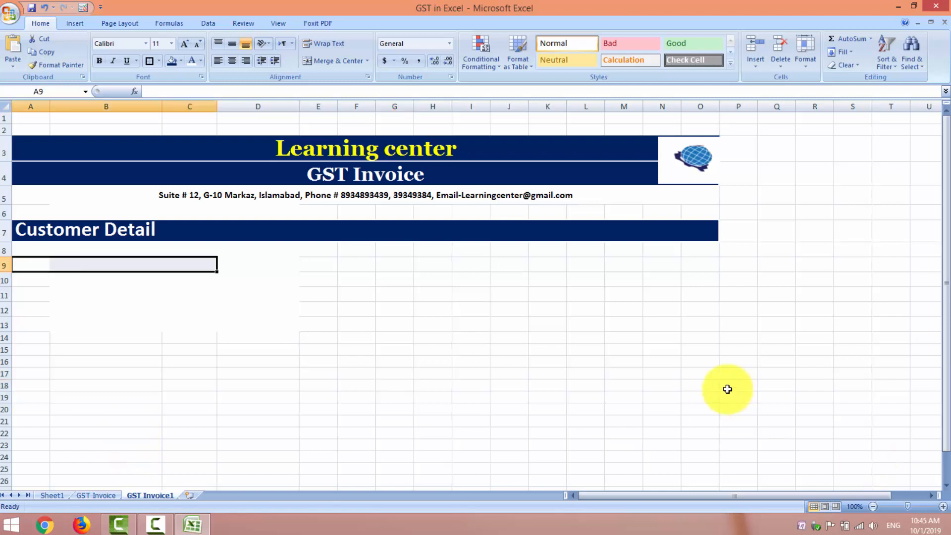
Merge and center A10:C10 below the Customer Detail heading
{"action": "left_click", "coordinate": [45, 278]}
{"action": "left_click_drag", "start_coordinate": [45, 278], "coordinate": [210, 276]}
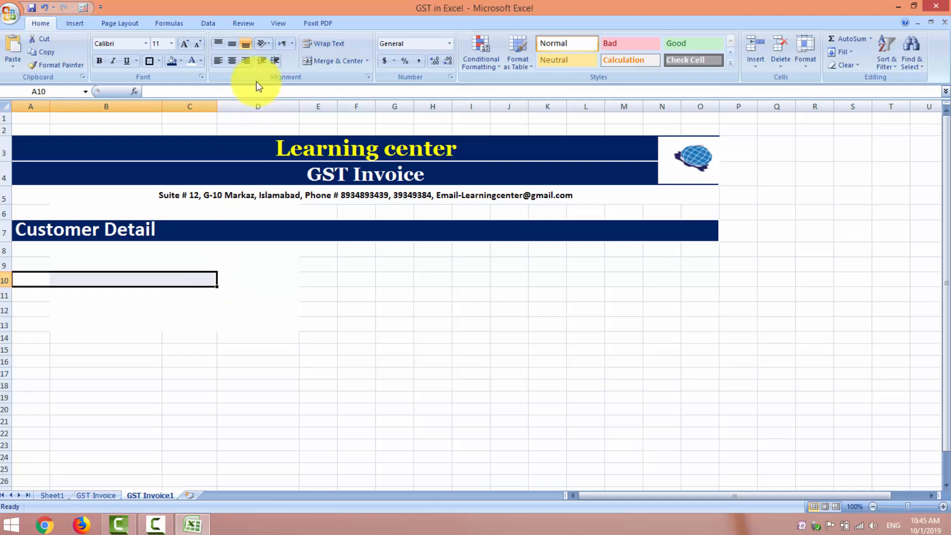
{"action": "left_click", "coordinate": [319, 60]}
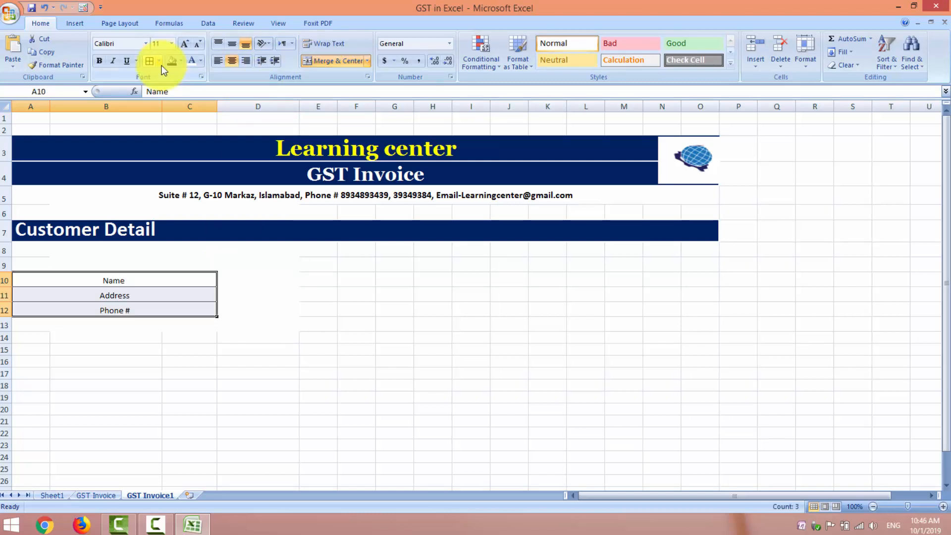
Fill the Name, Address and Phone # label cells in rows 10 to 12 with light gray
{"action": "left_click", "coordinate": [159, 60]}
{"action": "left_click", "coordinate": [180, 61]}
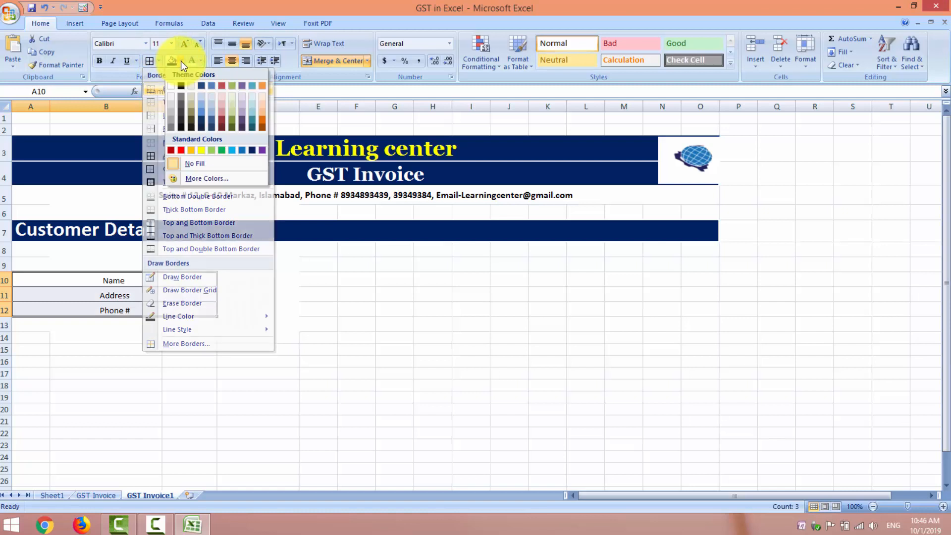
{"action": "left_click", "coordinate": [172, 109]}
{"action": "left_click", "coordinate": [251, 351]}
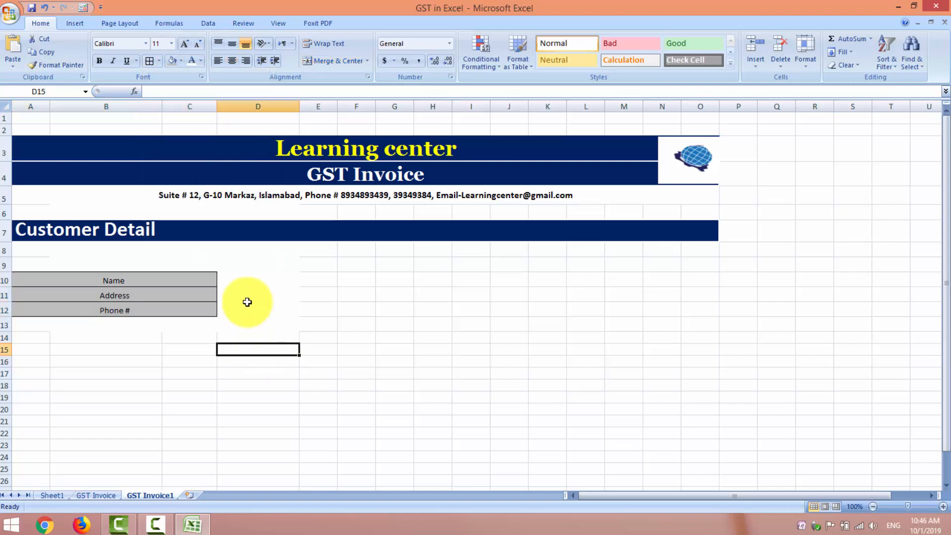
Draw dotted borders around and between cells D10:D12 beside the customer labels
{"action": "left_click_drag", "start_coordinate": [232, 280], "coordinate": [244, 312]}
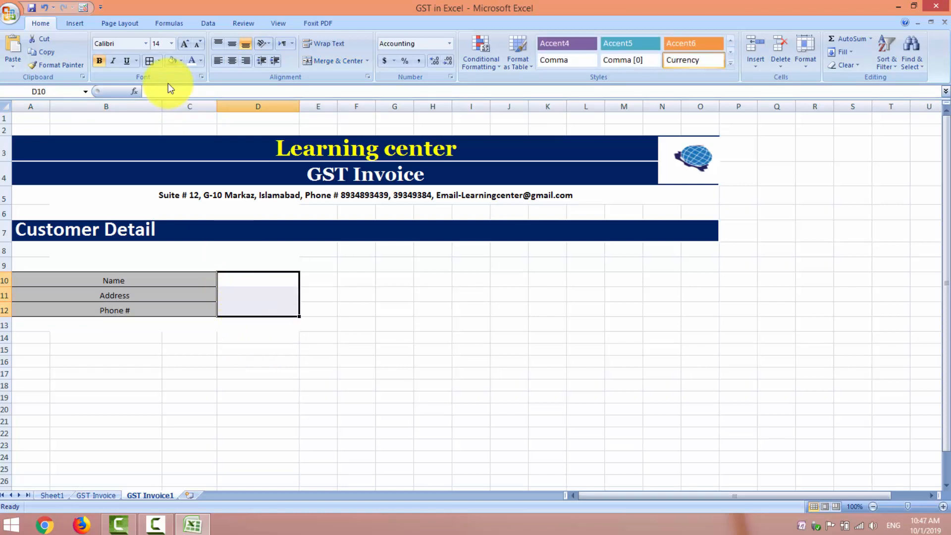
{"action": "left_click", "coordinate": [159, 63]}
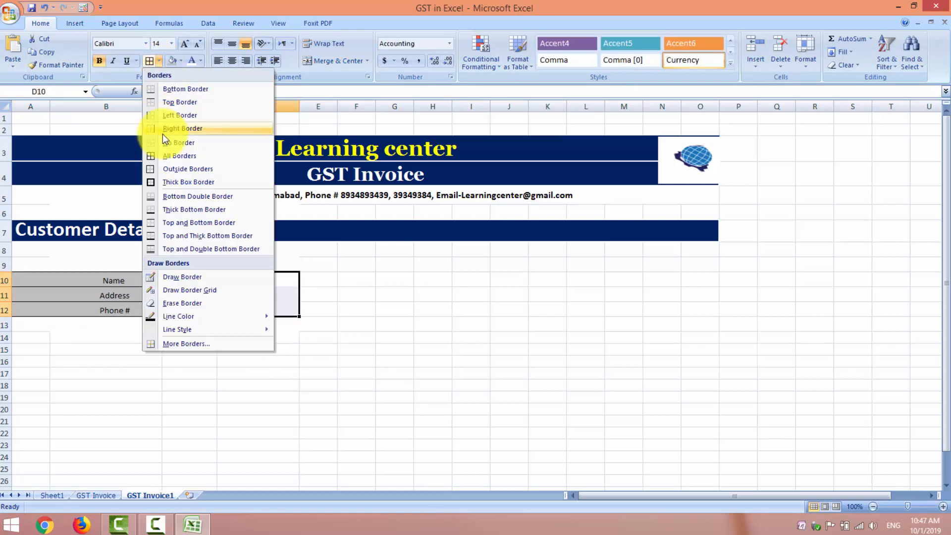
{"action": "mouse_move", "coordinate": [195, 317]}
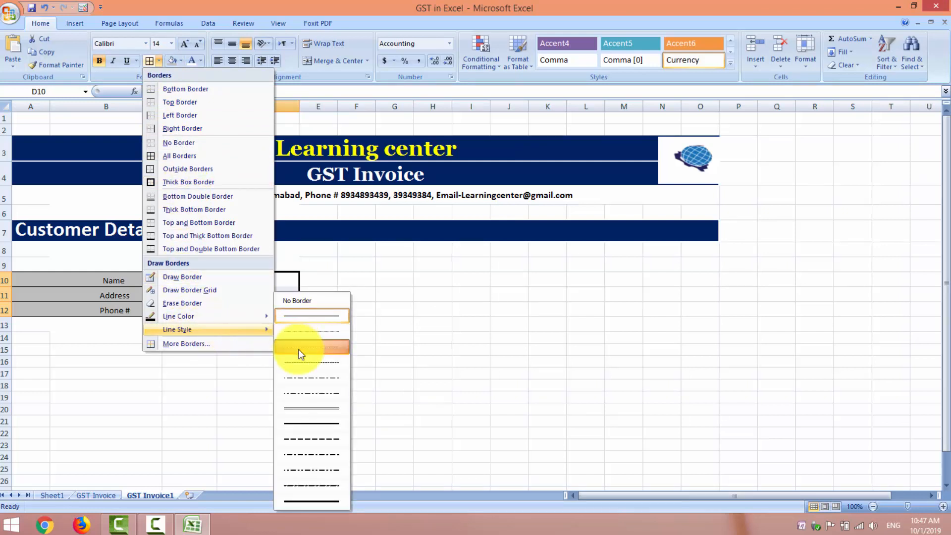
{"action": "left_click", "coordinate": [299, 349]}
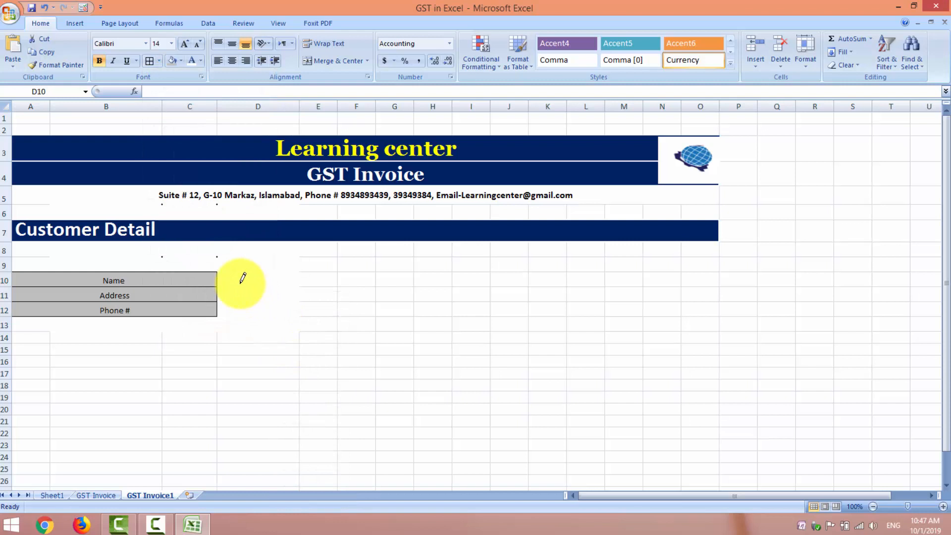
{"action": "left_click", "coordinate": [263, 278]}
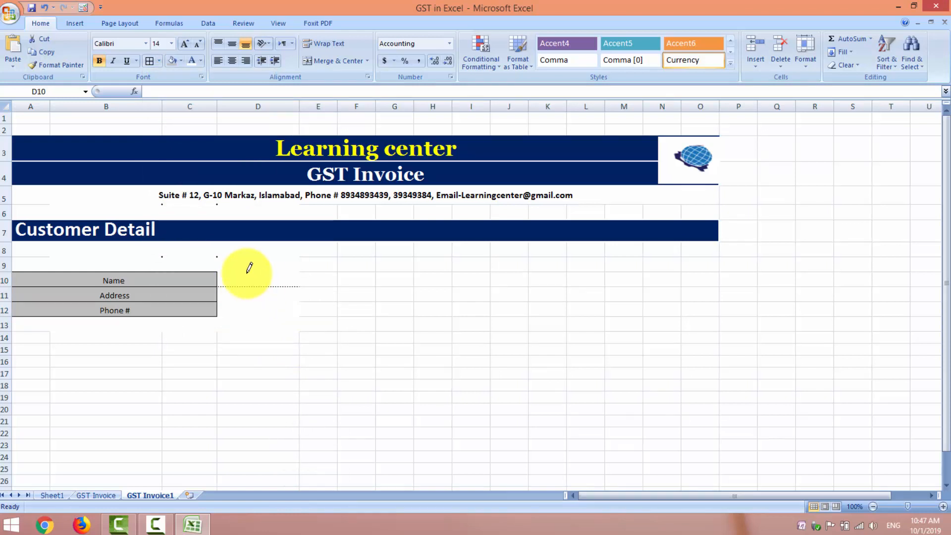
{"action": "left_click", "coordinate": [268, 271]}
{"action": "left_click", "coordinate": [267, 293]}
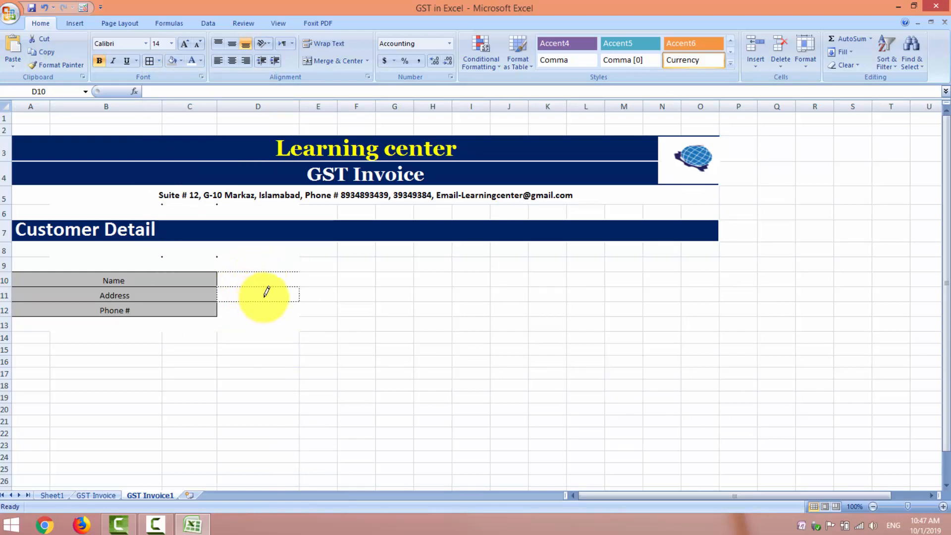
{"action": "left_click", "coordinate": [266, 310]}
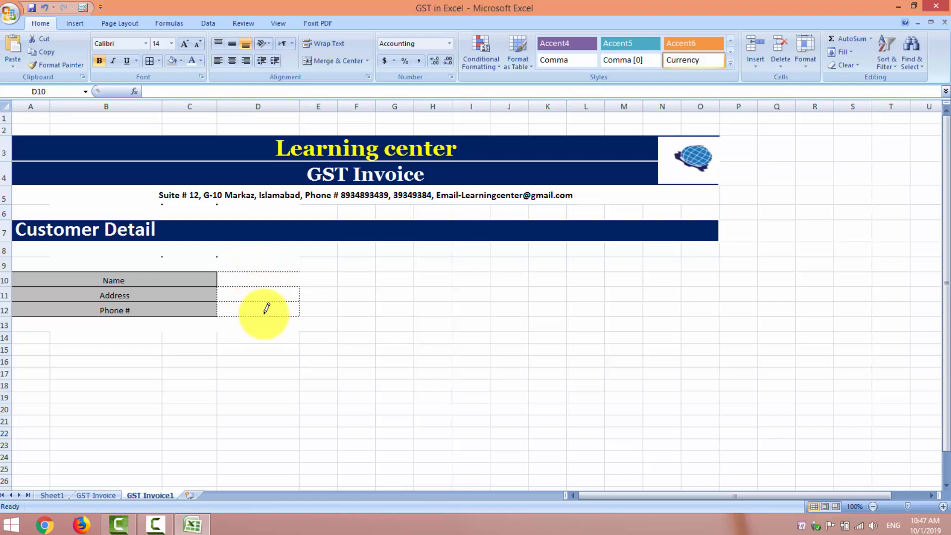
{"action": "left_click", "coordinate": [300, 277]}
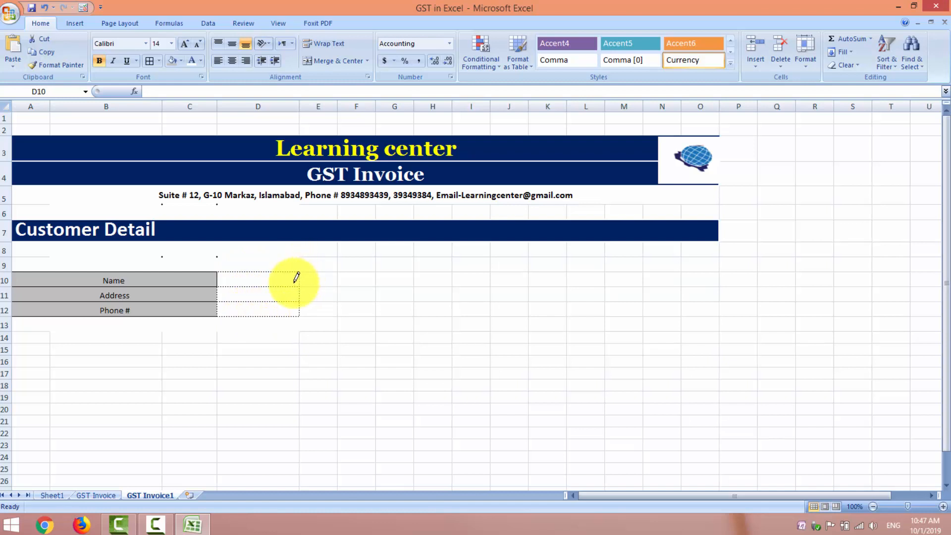
{"action": "left_click", "coordinate": [432, 379]}
{"action": "key", "text": "Escape"}
{"action": "left_click", "coordinate": [433, 372]}
{"action": "left_click", "coordinate": [805, 371]}
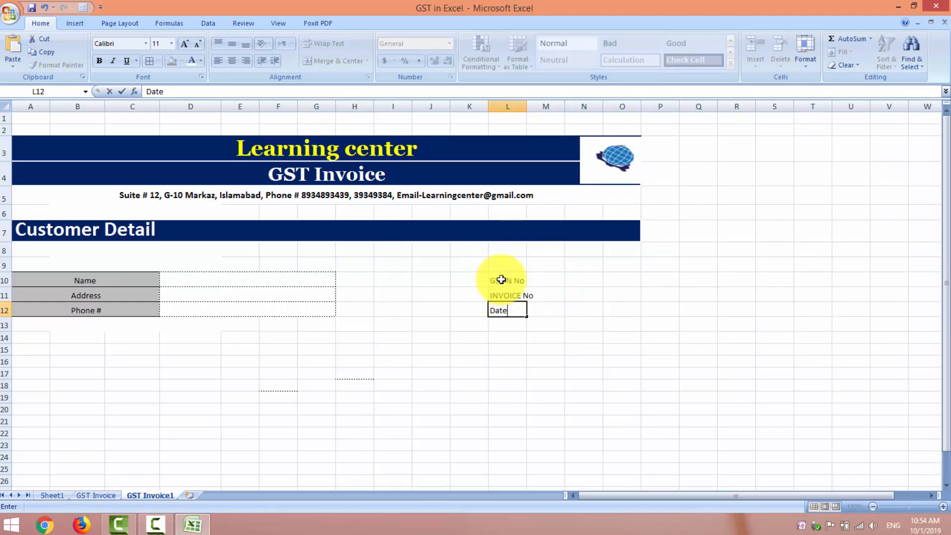
Merge and center the GSTIN No, INVOICE No and Date labels across columns L and M, each in its own row
{"action": "left_click_drag", "start_coordinate": [548, 278], "coordinate": [515, 280]}
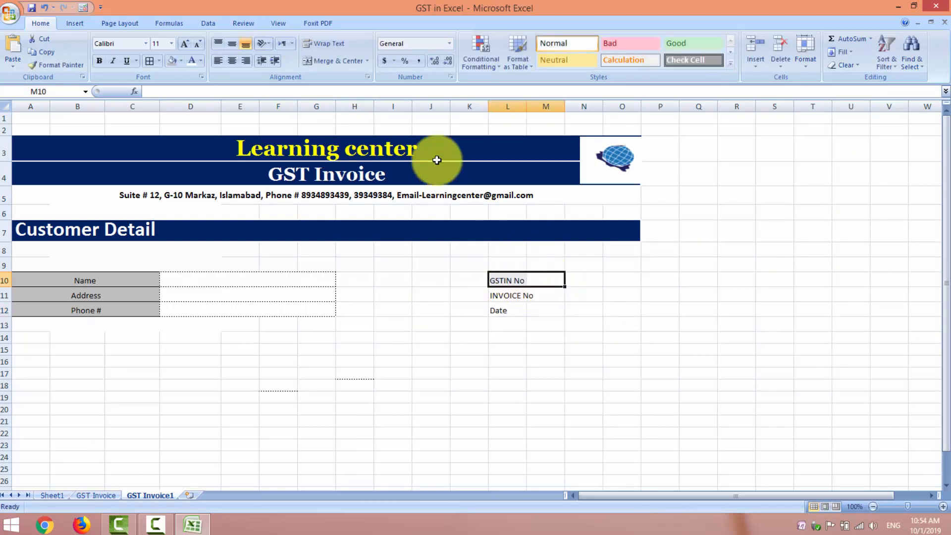
{"action": "left_click", "coordinate": [346, 61]}
{"action": "left_click", "coordinate": [545, 296]}
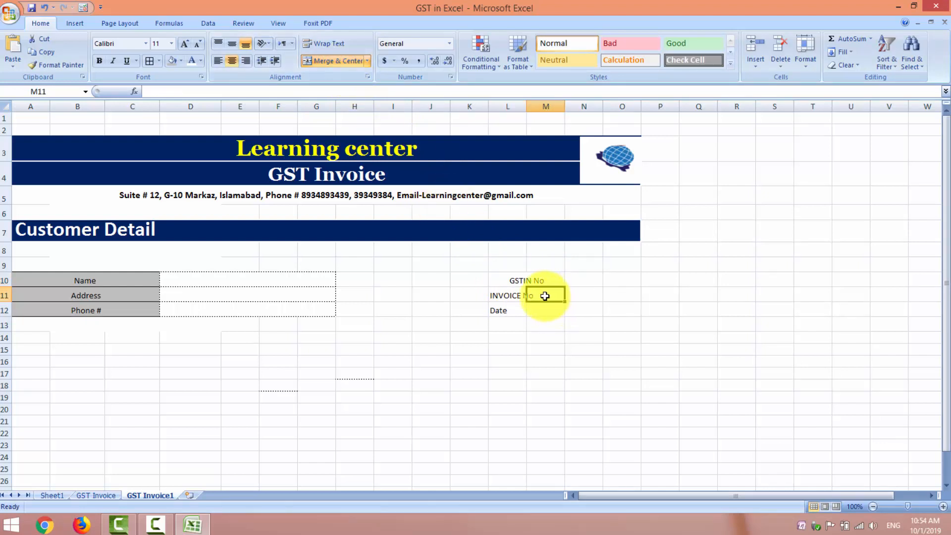
{"action": "left_click_drag", "start_coordinate": [545, 295], "coordinate": [512, 296]}
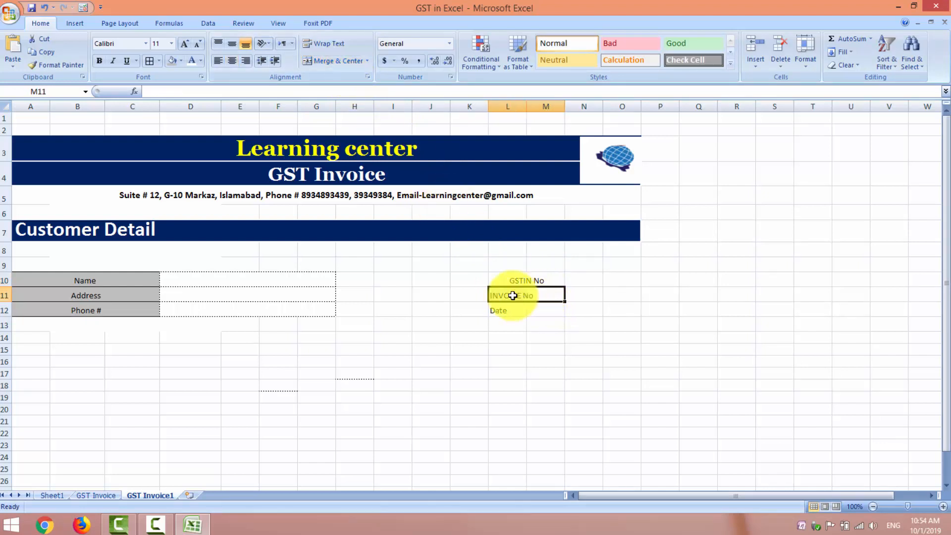
{"action": "left_click", "coordinate": [322, 64]}
{"action": "left_click", "coordinate": [539, 310]}
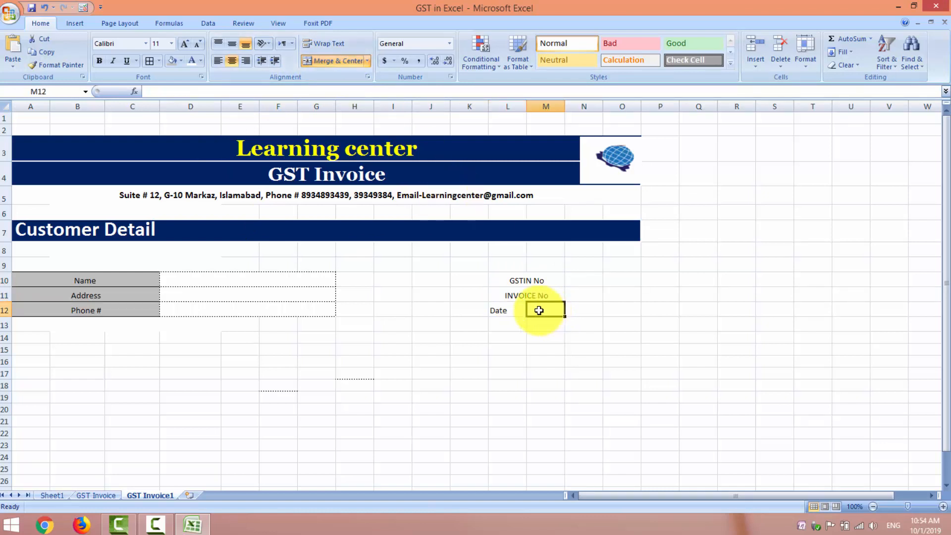
{"action": "left_click_drag", "start_coordinate": [538, 310], "coordinate": [509, 310]}
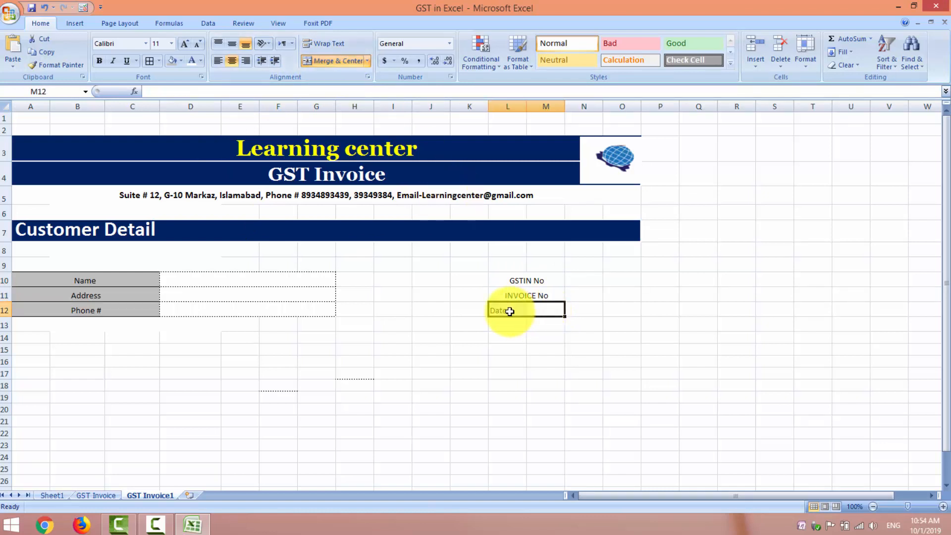
{"action": "left_click", "coordinate": [328, 64]}
{"action": "left_click", "coordinate": [516, 280]}
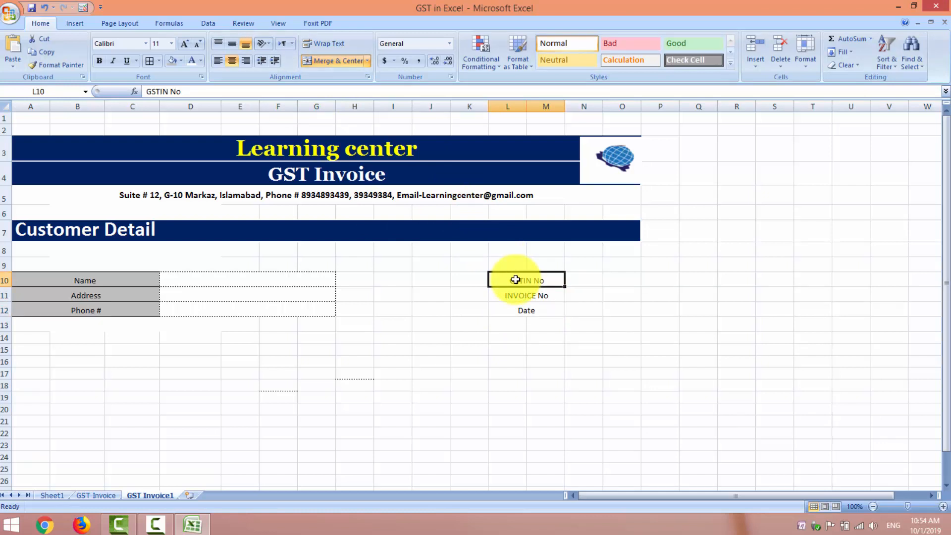
Left-align the GSTIN No, INVOICE No and Date labels and fill them with light gray
{"action": "left_click_drag", "start_coordinate": [515, 280], "coordinate": [519, 303]}
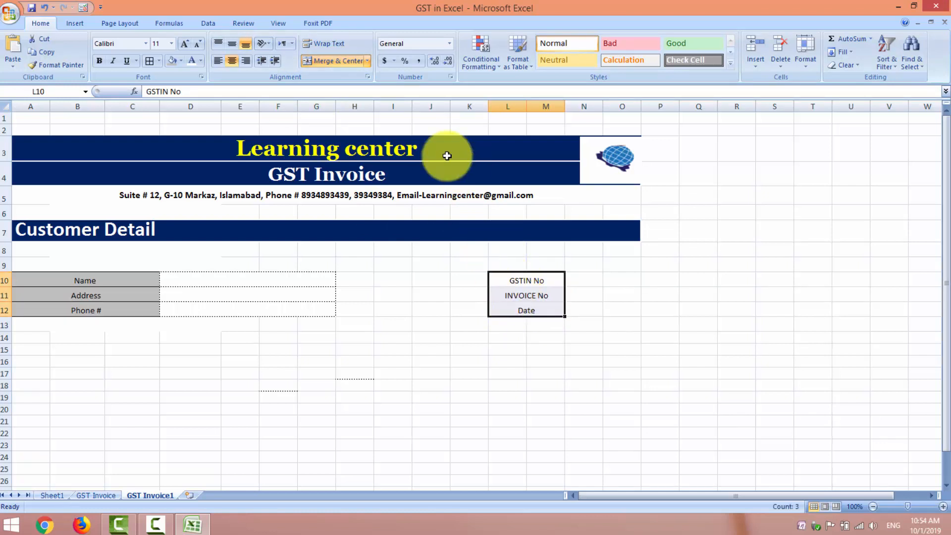
{"action": "left_click", "coordinate": [218, 61]}
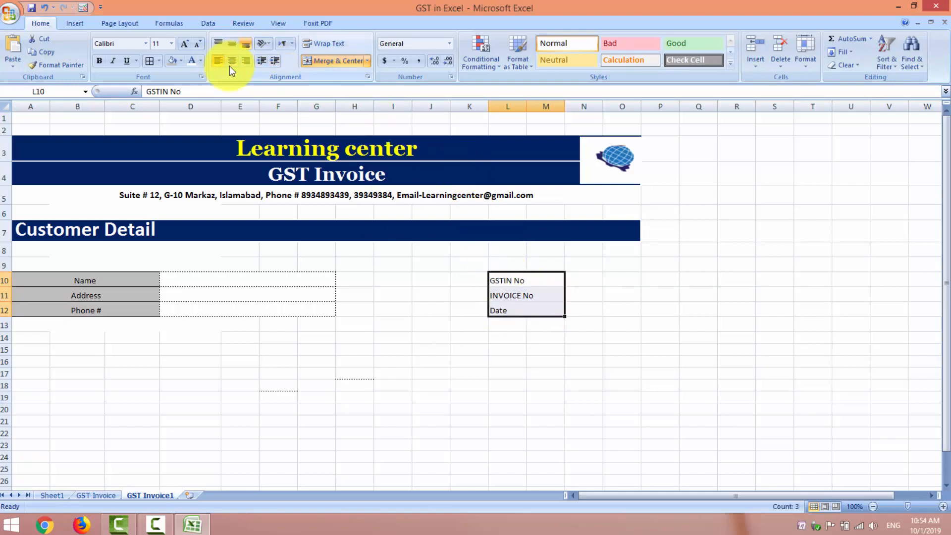
{"action": "left_click", "coordinate": [584, 279]}
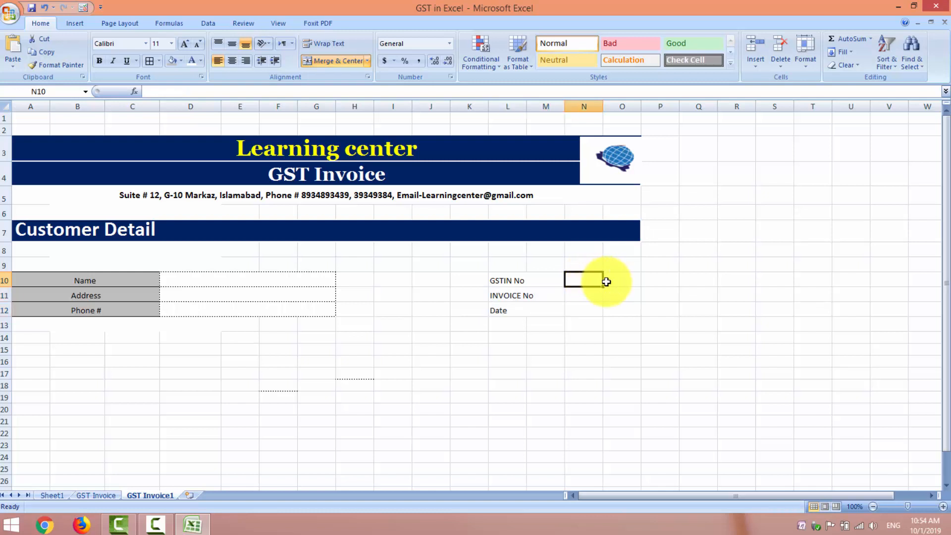
{"action": "left_click_drag", "start_coordinate": [515, 281], "coordinate": [513, 305]}
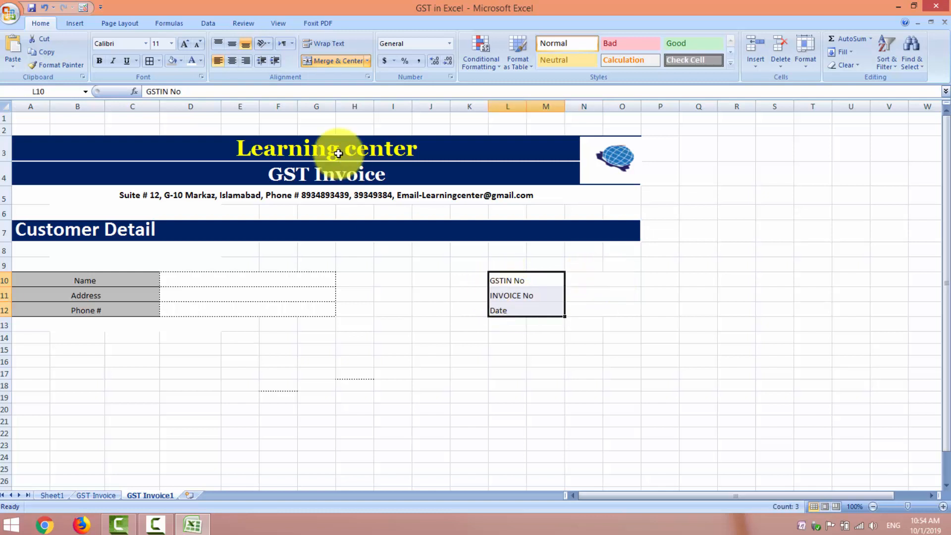
{"action": "left_click", "coordinate": [172, 62]}
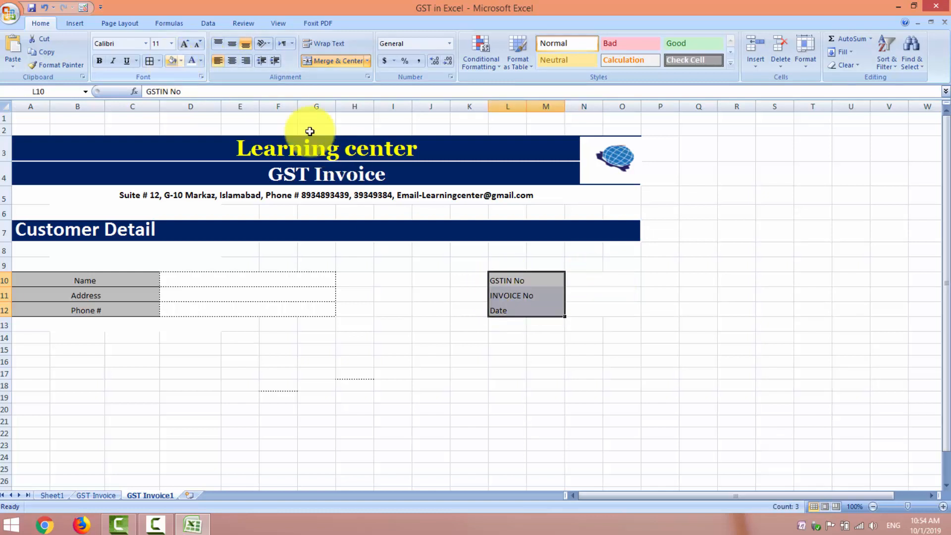
Draw dotted borders around and between the cells N10:O12 beside the invoice labels
{"action": "left_click", "coordinate": [584, 280]}
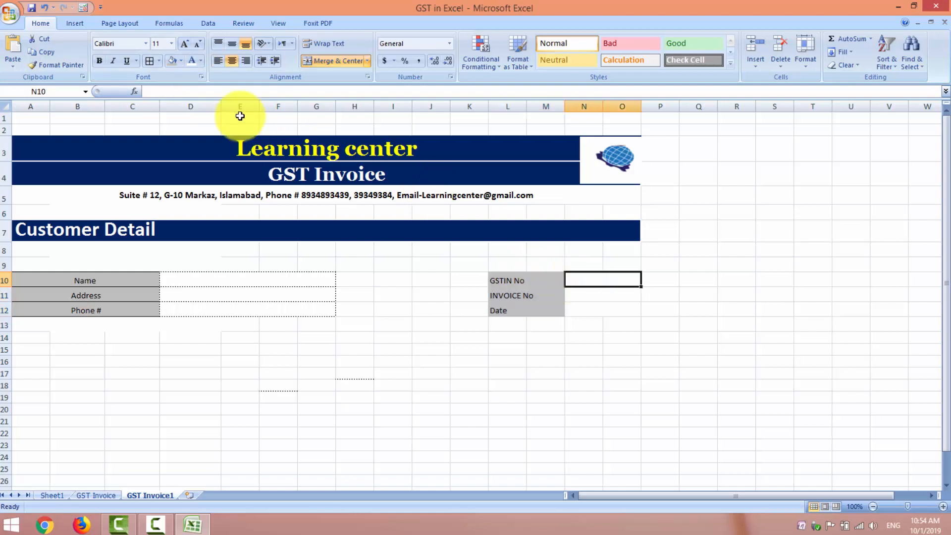
{"action": "left_click", "coordinate": [159, 60]}
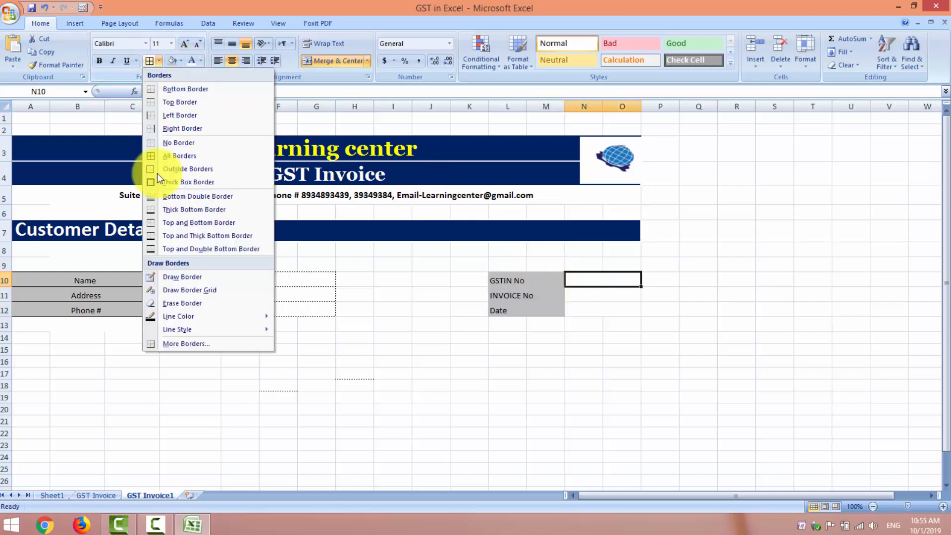
{"action": "mouse_move", "coordinate": [187, 329]}
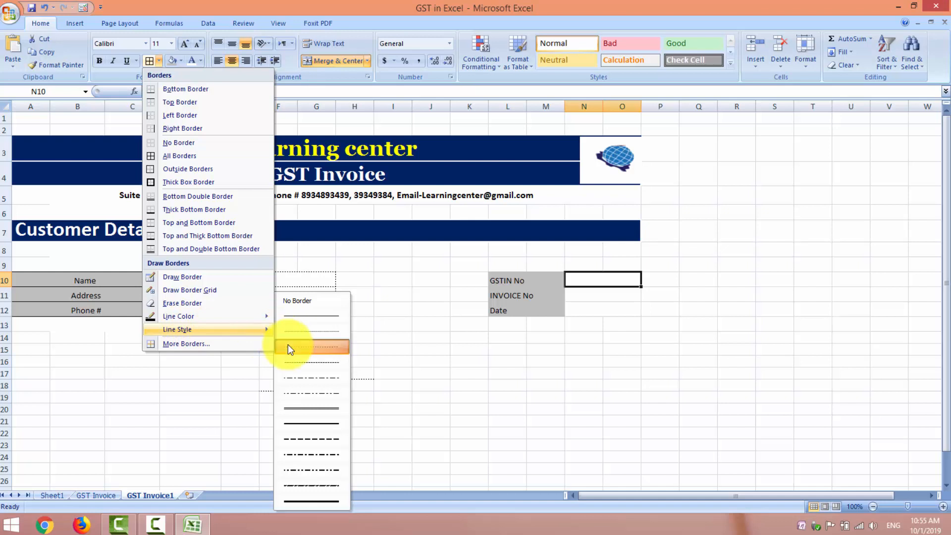
{"action": "left_click", "coordinate": [312, 346]}
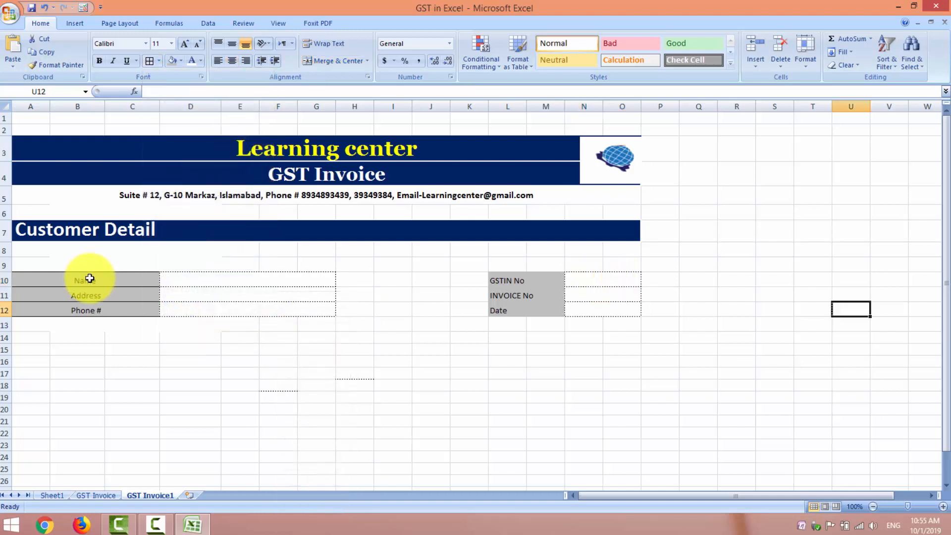
Increase the font size of the centered Name, Address and Phone # labels and of the GSTIN No, INVOICE No and Date labels
{"action": "left_click_drag", "start_coordinate": [89, 279], "coordinate": [85, 310]}
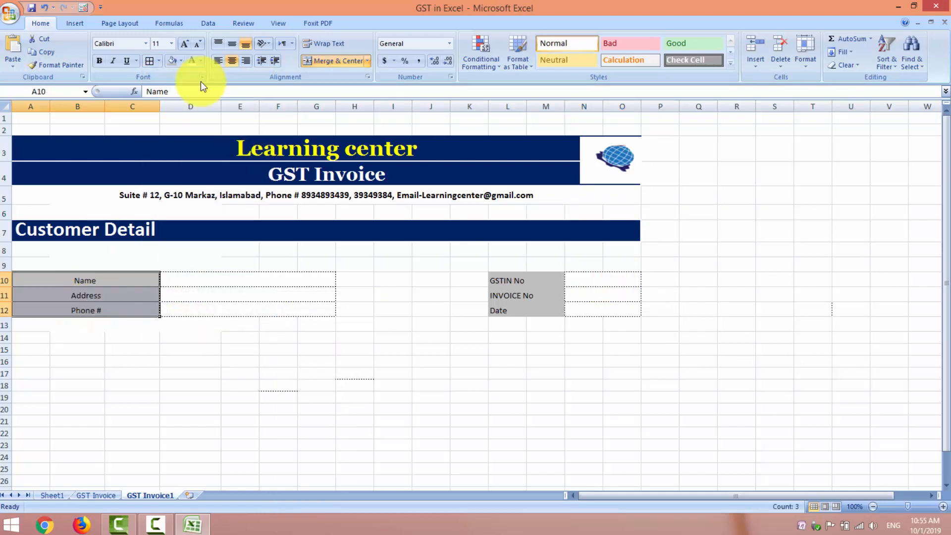
{"action": "left_click", "coordinate": [217, 60]}
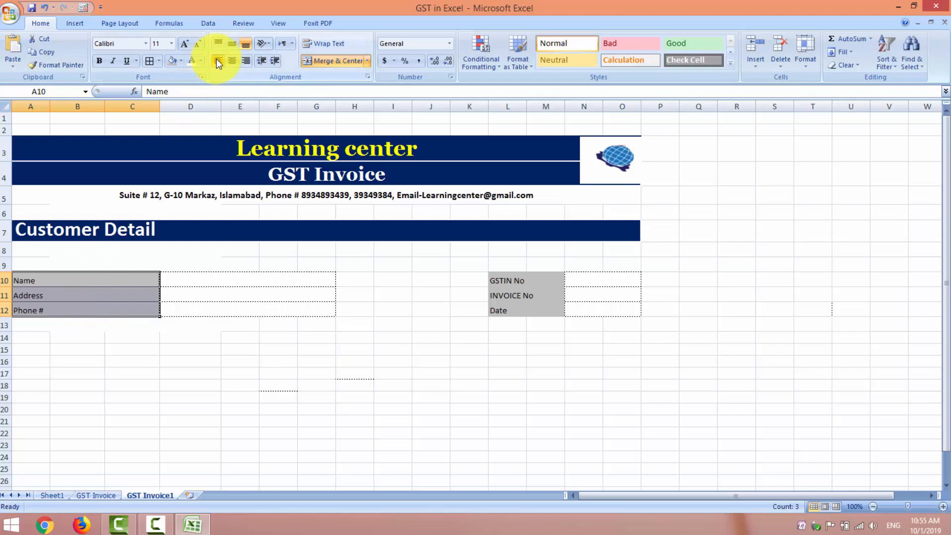
{"action": "left_click", "coordinate": [231, 60]}
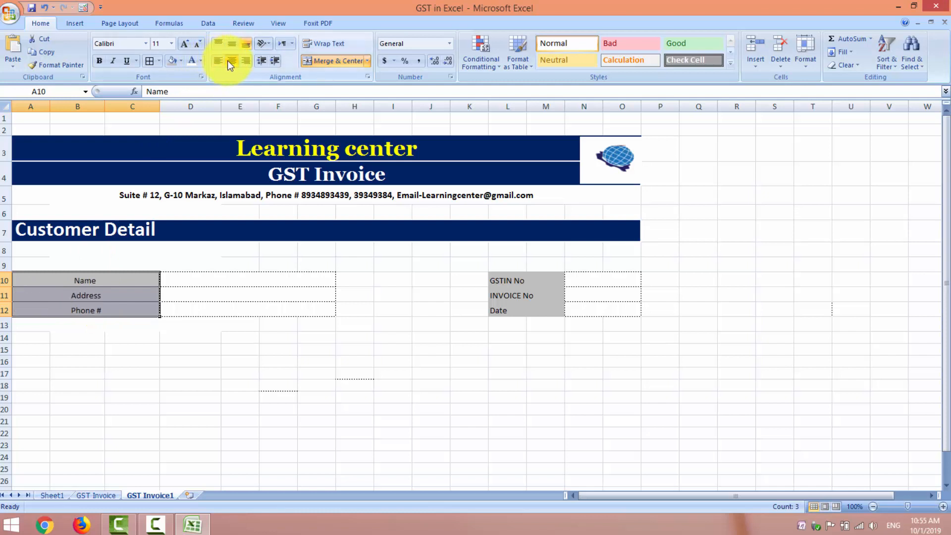
{"action": "left_click", "coordinate": [186, 45]}
{"action": "left_click_drag", "start_coordinate": [499, 280], "coordinate": [504, 310]}
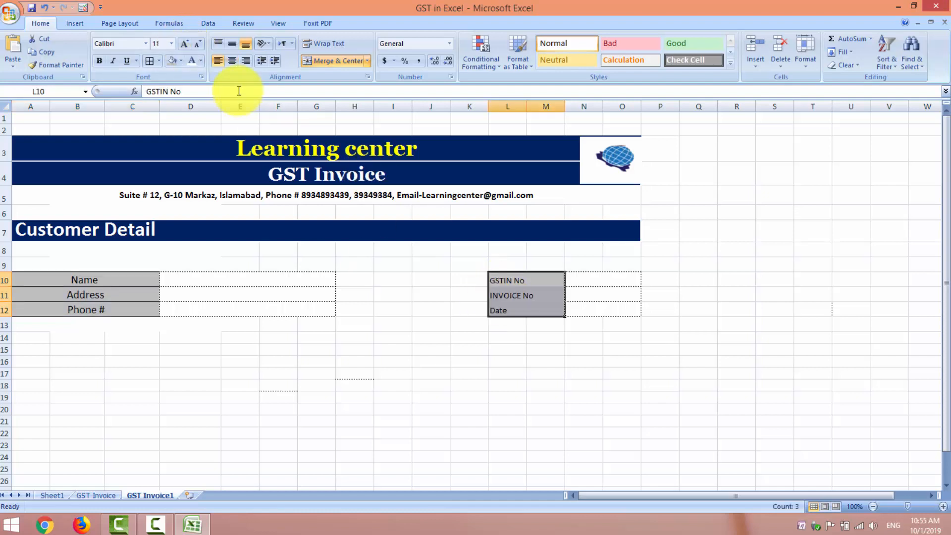
{"action": "left_click", "coordinate": [189, 45]}
{"action": "left_click", "coordinate": [612, 401]}
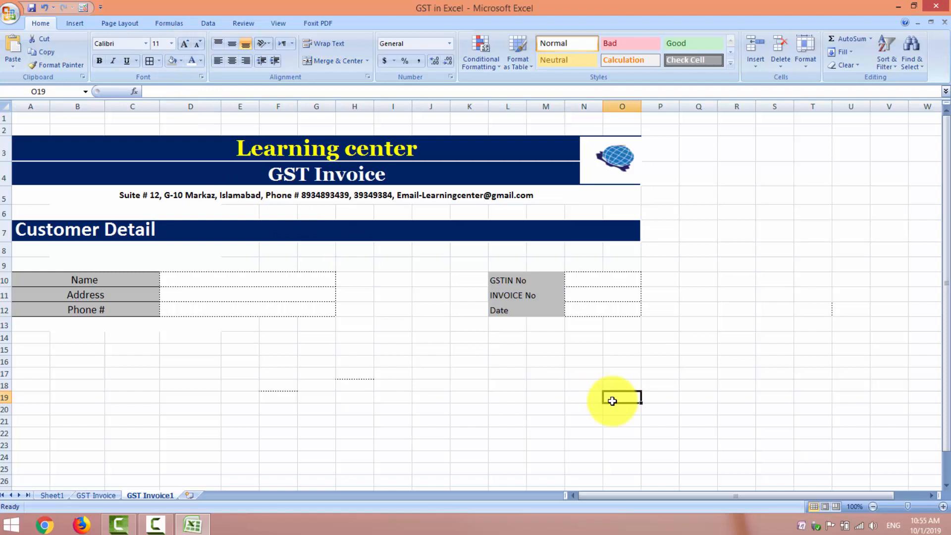
Draw dotted borders around the gray GSTIN No, INVOICE No and Date label cells
{"action": "left_click", "coordinate": [774, 396]}
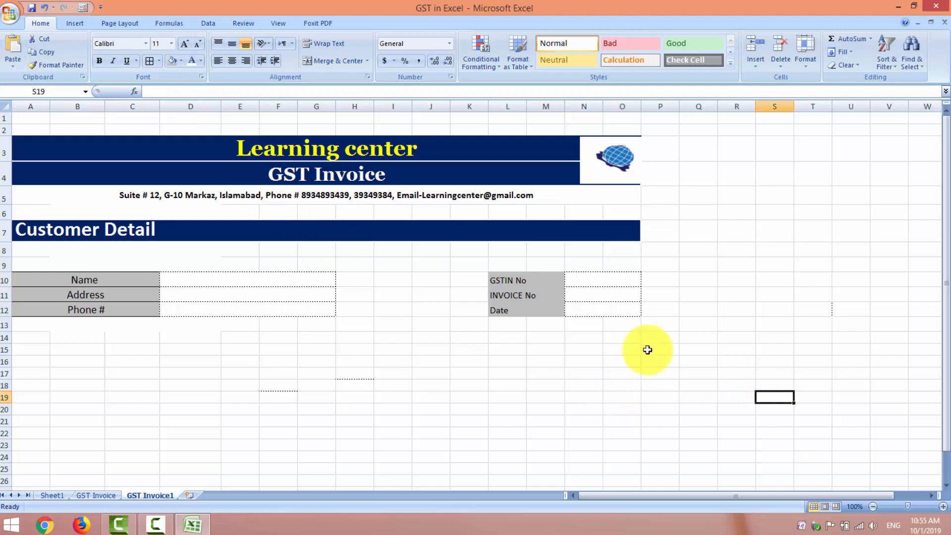
{"action": "left_click", "coordinate": [159, 61]}
{"action": "mouse_move", "coordinate": [174, 329]}
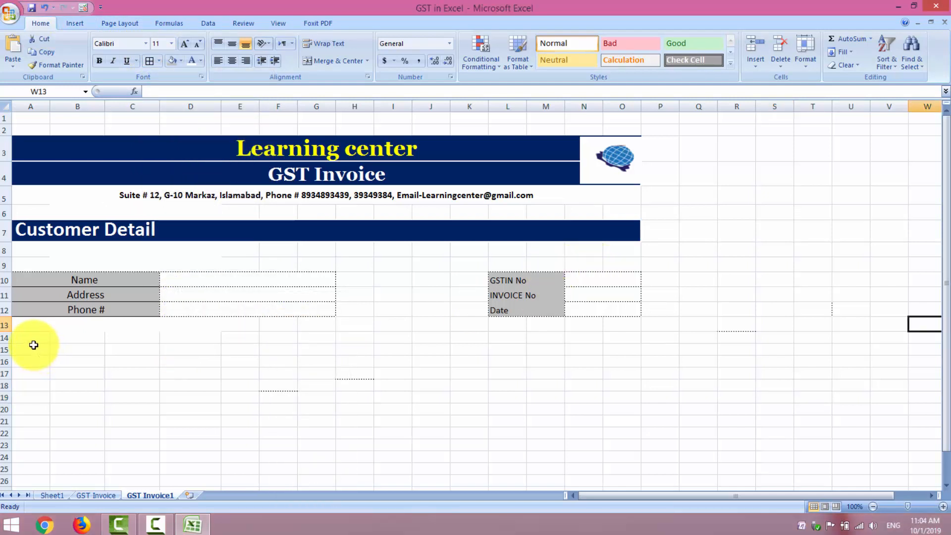
Apply thin solid borders to all cells in A14:O15 for the item table header
{"action": "left_click_drag", "start_coordinate": [31, 342], "coordinate": [609, 348]}
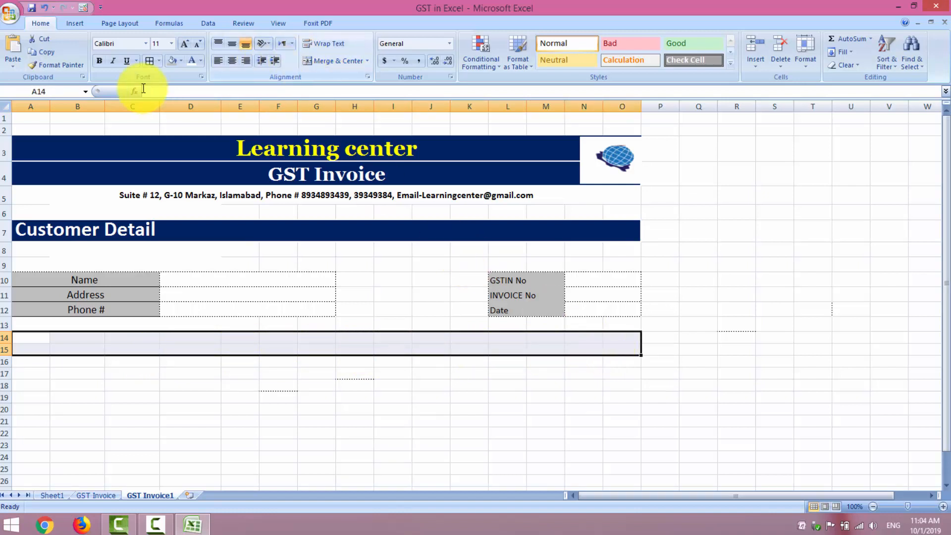
{"action": "left_click", "coordinate": [158, 60]}
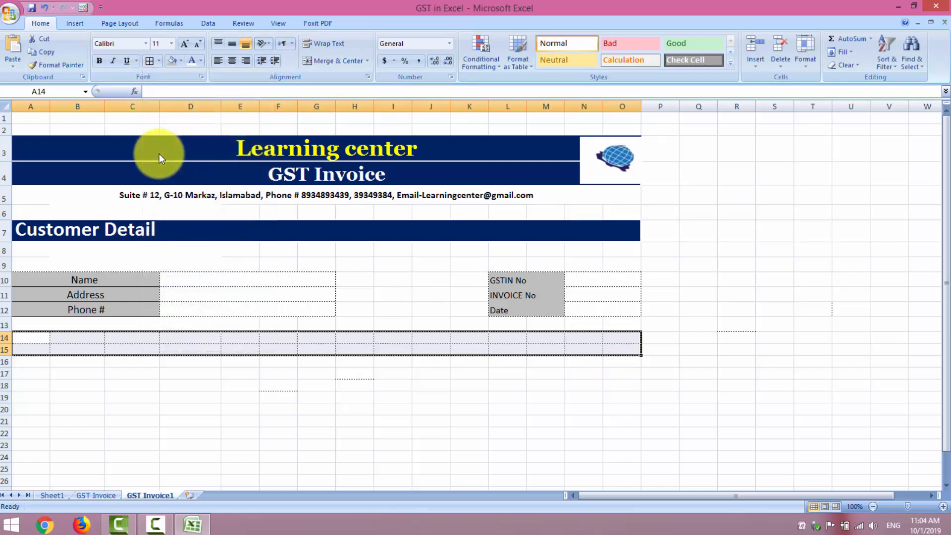
{"action": "left_click", "coordinate": [159, 63]}
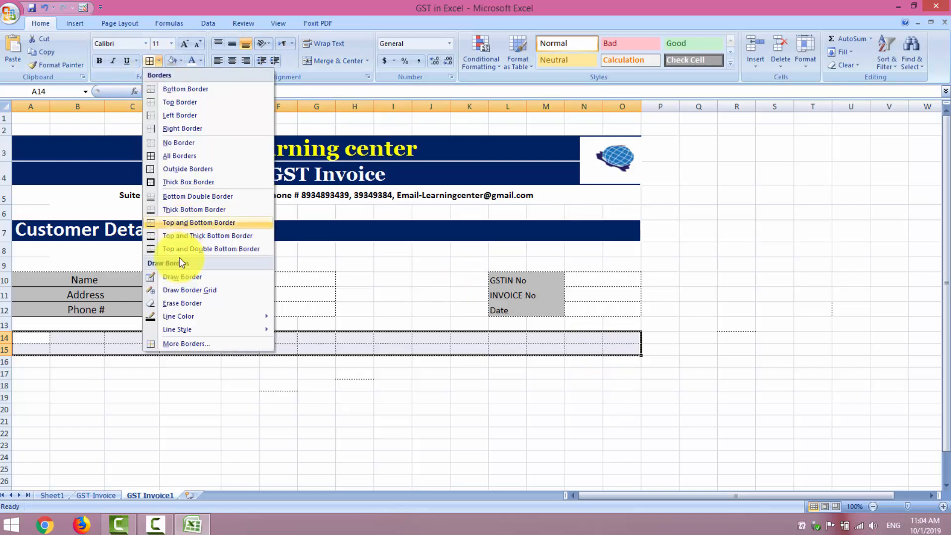
{"action": "mouse_move", "coordinate": [180, 329]}
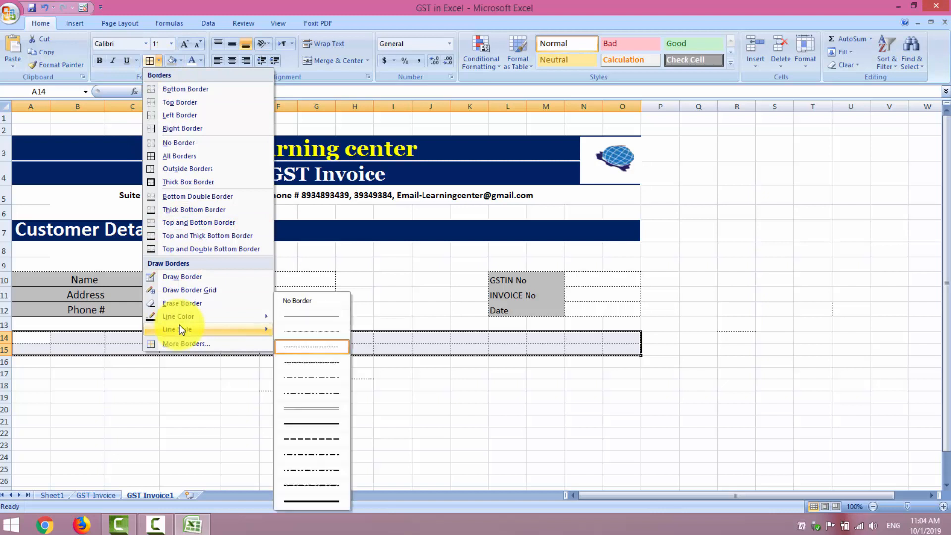
{"action": "left_click", "coordinate": [306, 316]}
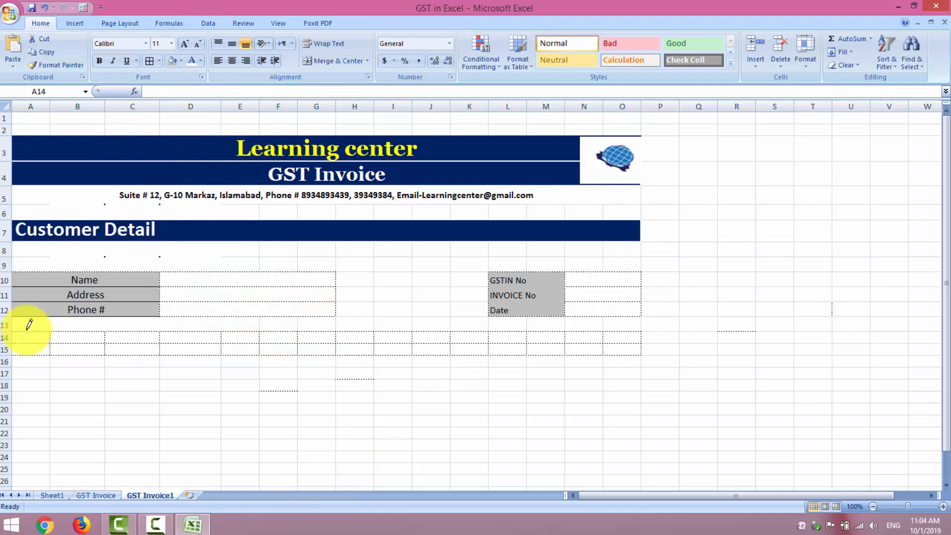
{"action": "key", "text": "Escape"}
{"action": "left_click_drag", "start_coordinate": [30, 338], "coordinate": [609, 348]}
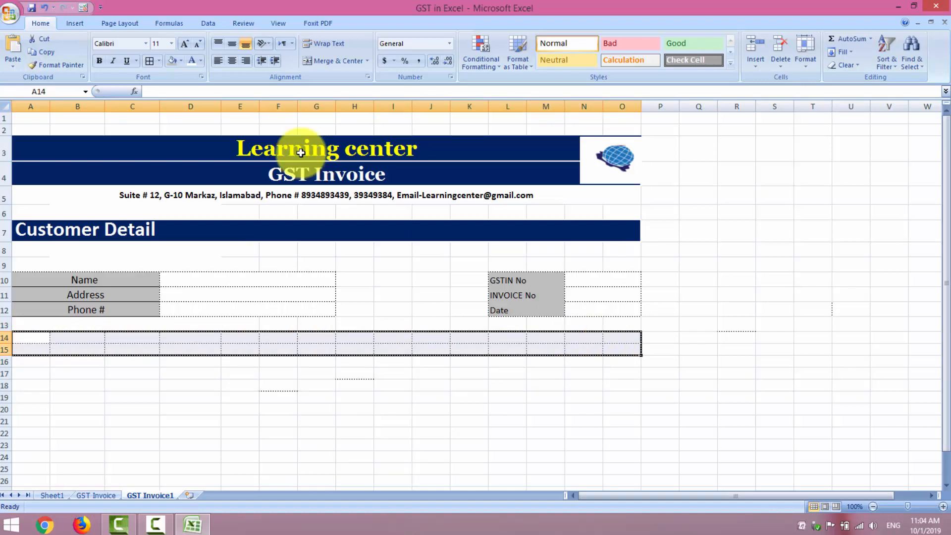
{"action": "left_click", "coordinate": [149, 61]}
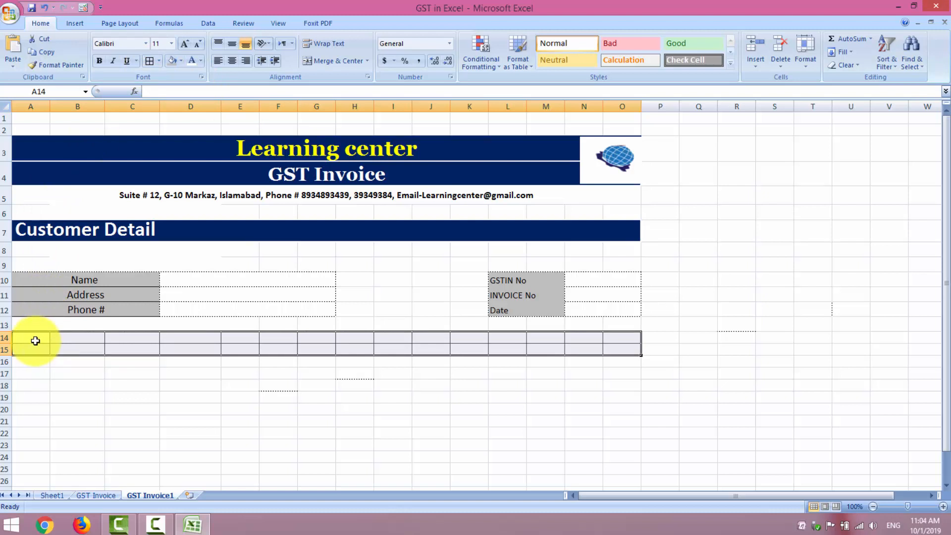
Merge and center A14:A15 as the first heading cell of the item table
{"action": "left_click_drag", "start_coordinate": [35, 340], "coordinate": [35, 345]}
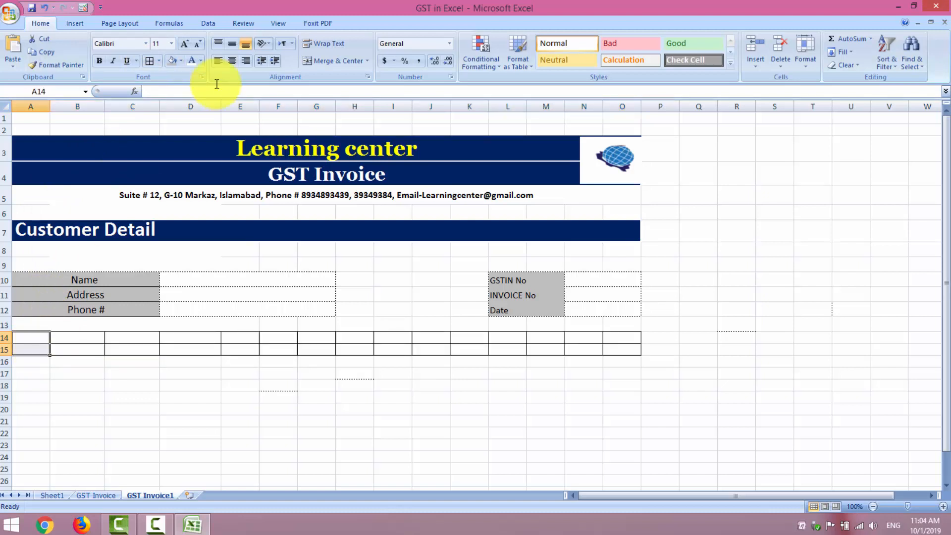
{"action": "left_click", "coordinate": [314, 61]}
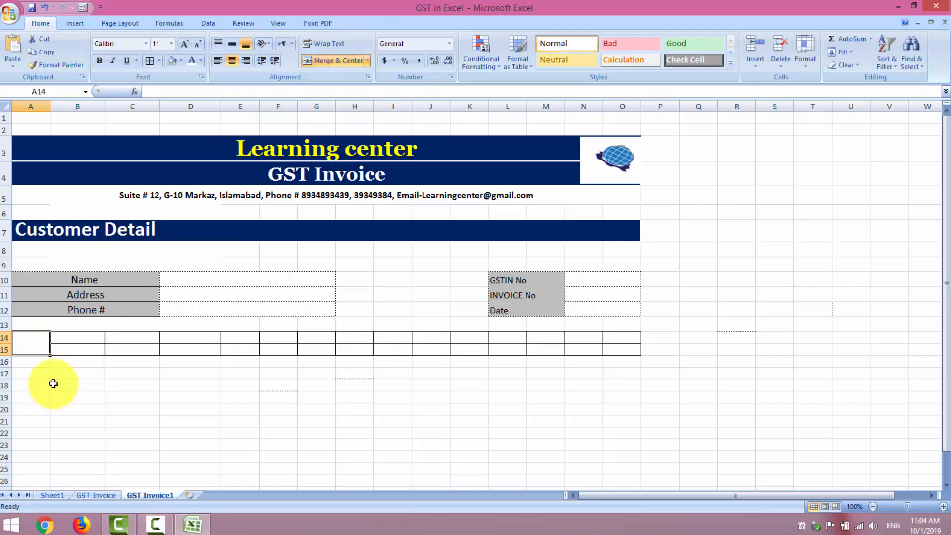
{"action": "left_click", "coordinate": [85, 338]}
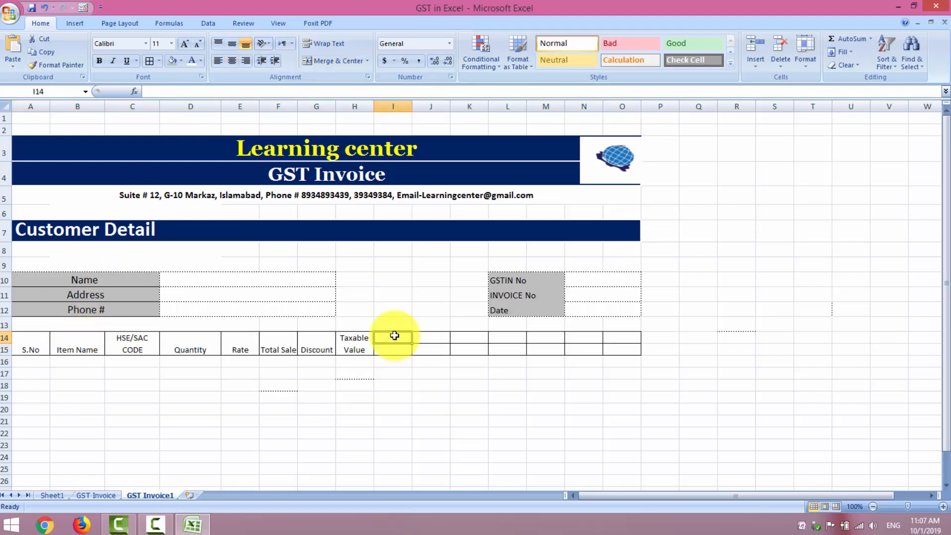
Enter the headings CGST, SGST and IGST in row 14, each merged and centered across two columns from I to N
{"action": "type", "text": "CGS"}
{"action": "type", "text": "T"}
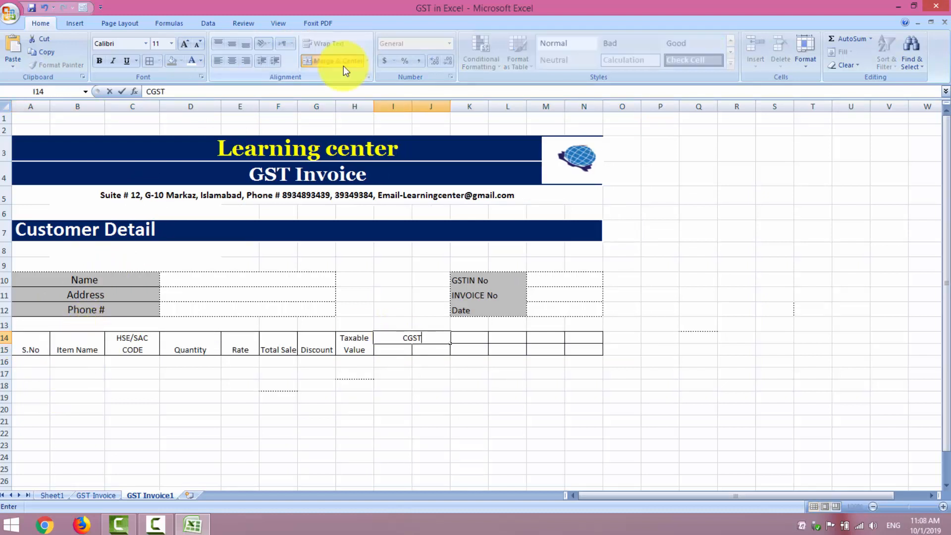
{"action": "key", "text": "Tab"}
{"action": "key", "text": "shift+Right"}
{"action": "left_click", "coordinate": [345, 65]}
{"action": "type", "text": "SGST"}
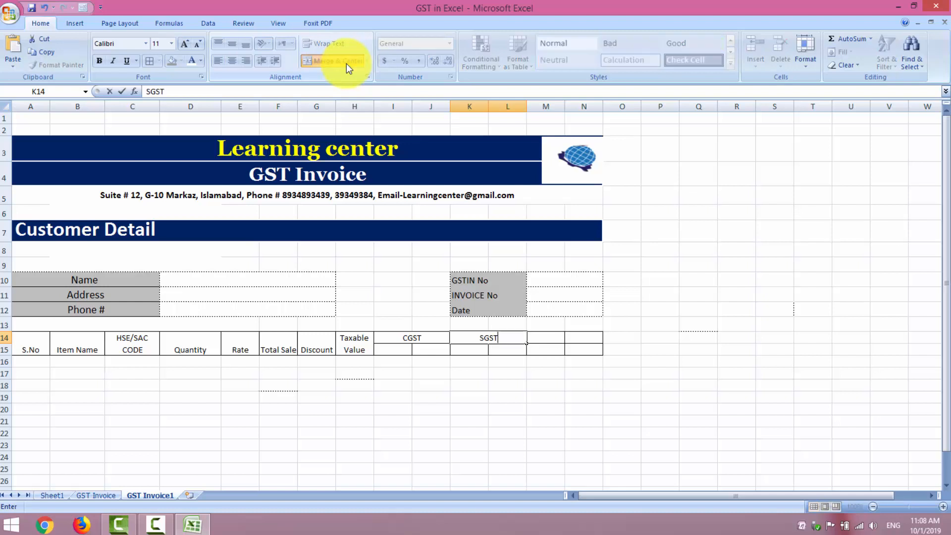
{"action": "key", "text": "Tab"}
{"action": "key", "text": "shift+Right"}
{"action": "left_click", "coordinate": [335, 61]}
{"action": "type", "text": "IGS"}
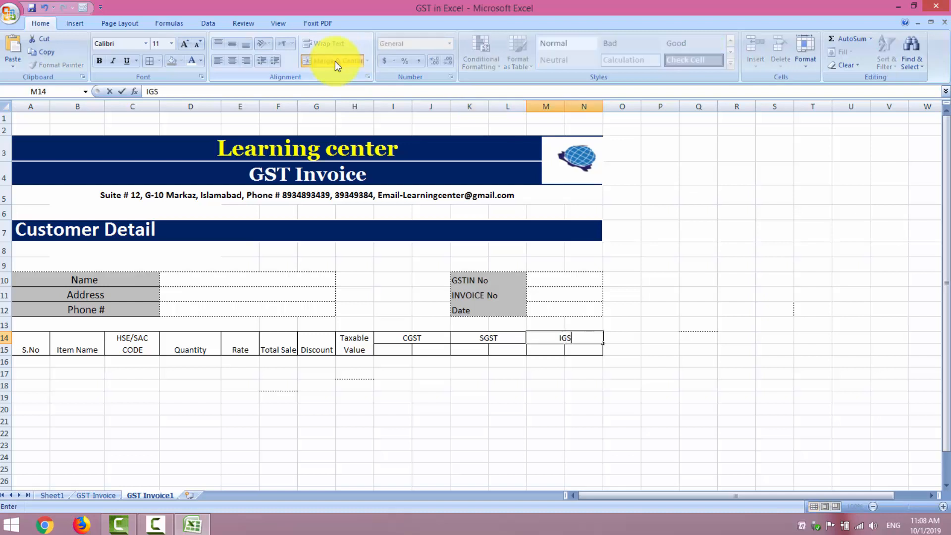
Enter Rate and Amount subheadings in row 15 under both CGST and SGST
{"action": "left_click", "coordinate": [384, 350]}
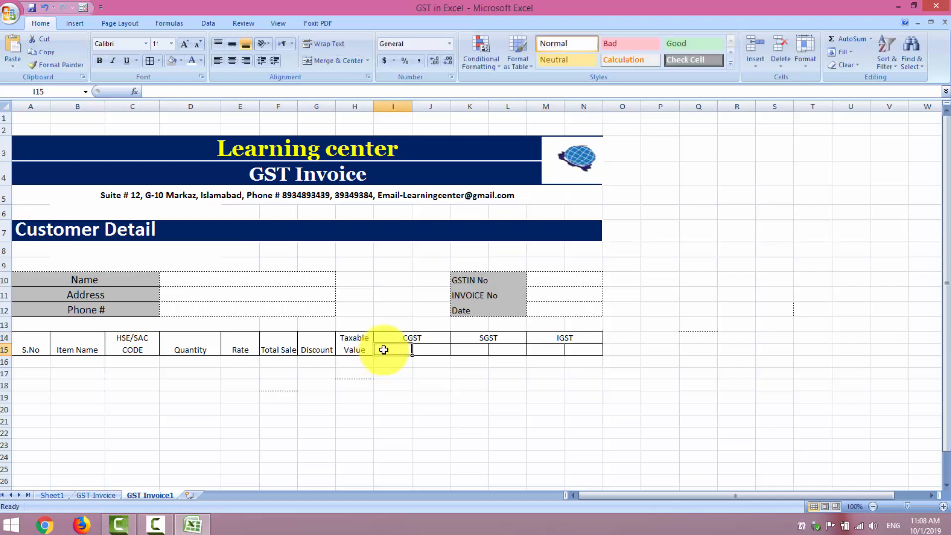
{"action": "type", "text": "Rate"}
{"action": "key", "text": "Tab"}
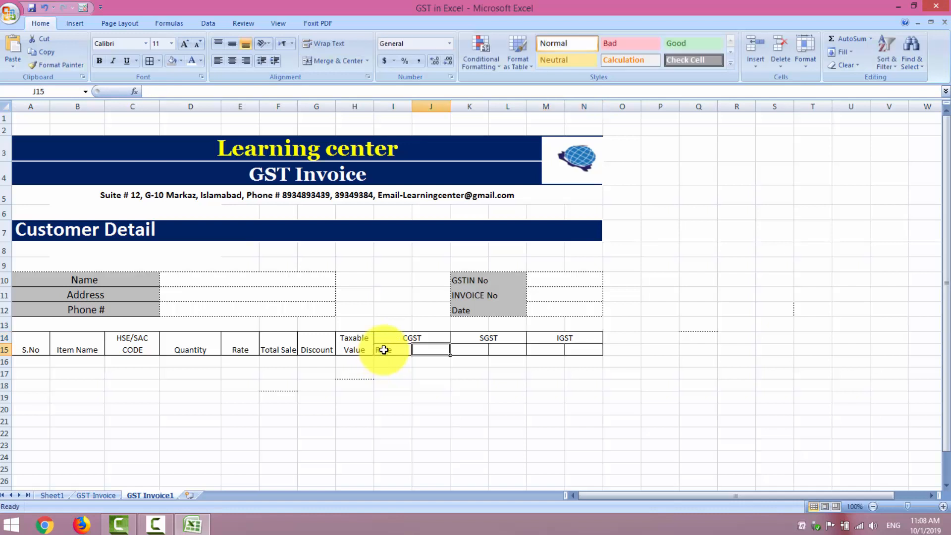
{"action": "type", "text": "Amount"}
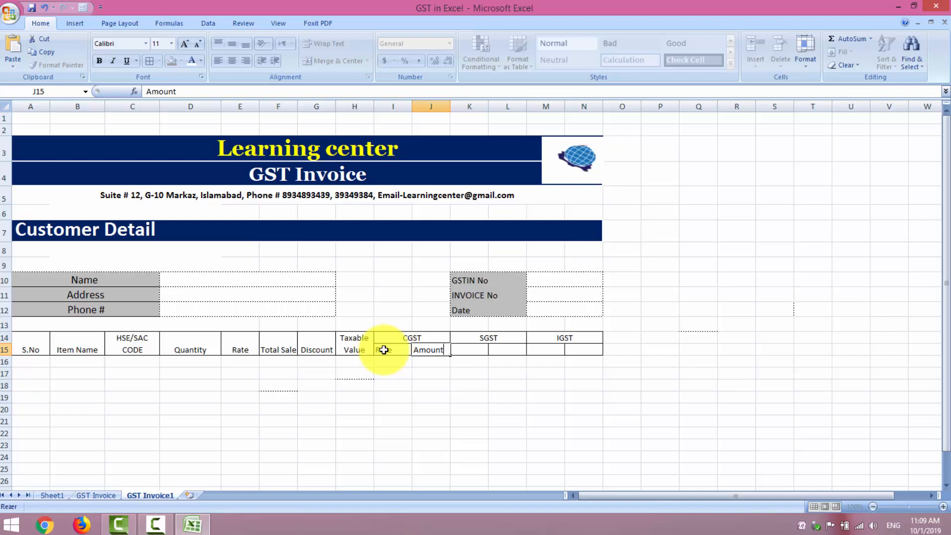
{"action": "key", "text": "Tab"}
{"action": "type", "text": "Rate"}
{"action": "key", "text": "Tab"}
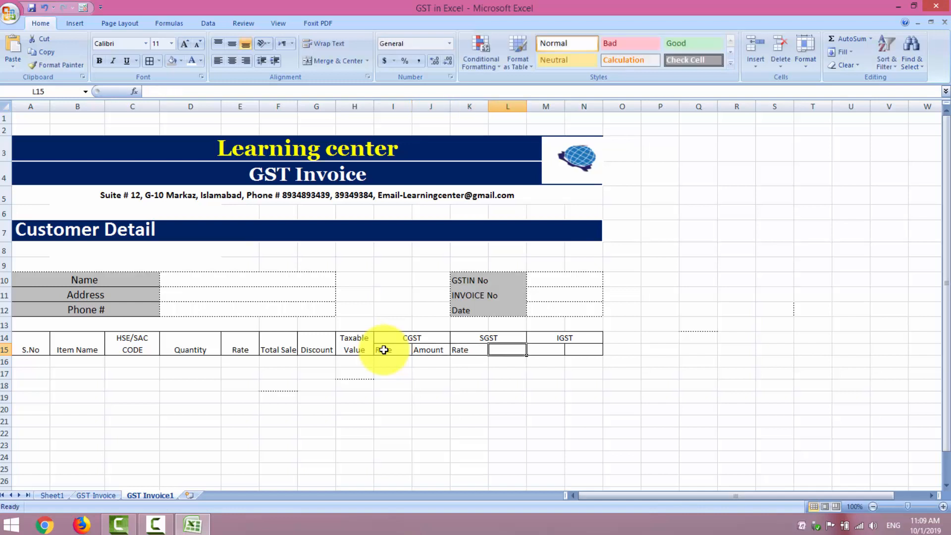
{"action": "type", "text": "Amount"}
{"action": "key", "text": "Tab"}
Complete the row 15 subheadings by entering Rate and Amount under IGST in M15 and N15
{"action": "type", "text": "Ra"}
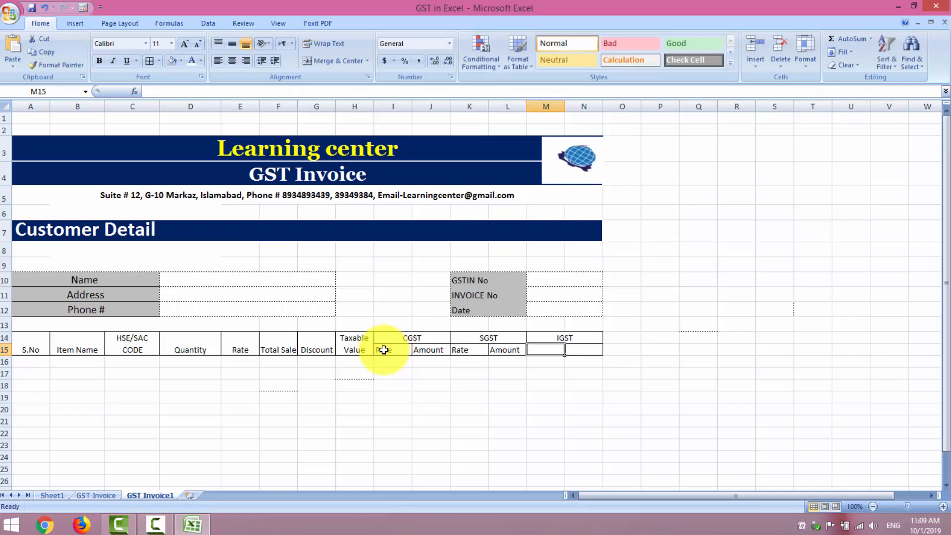
{"action": "type", "text": "te"}
{"action": "key", "text": "Tab"}
{"action": "type", "text": "Am"}
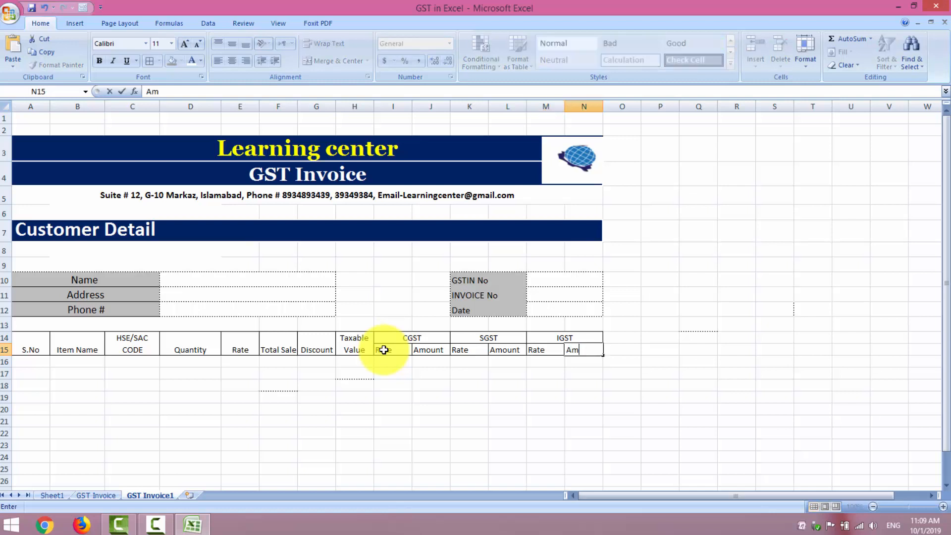
{"action": "left_click", "coordinate": [664, 482]}
{"action": "left_click", "coordinate": [524, 399]}
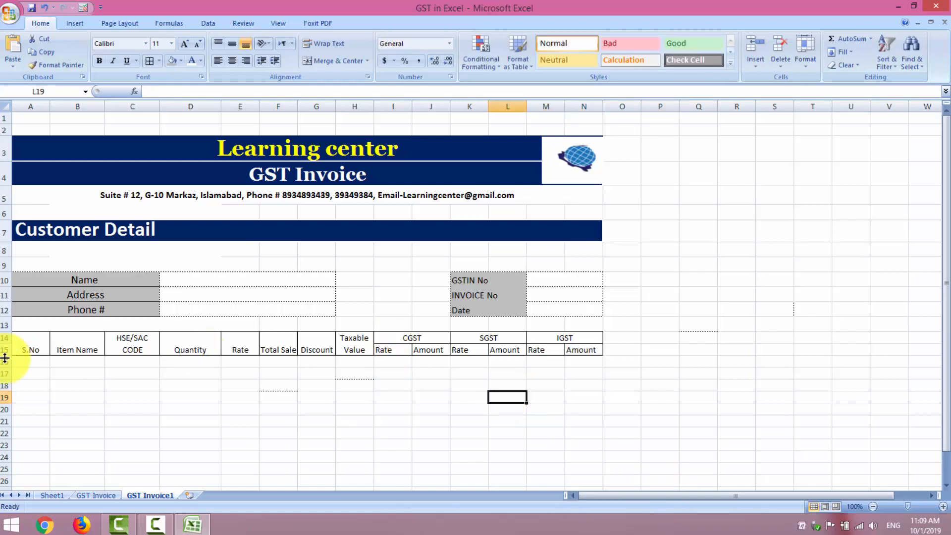
Increase the height of row 15, then left-align and middle-align the item table header A14:N15
{"action": "left_click_drag", "start_coordinate": [7, 358], "coordinate": [5, 361]}
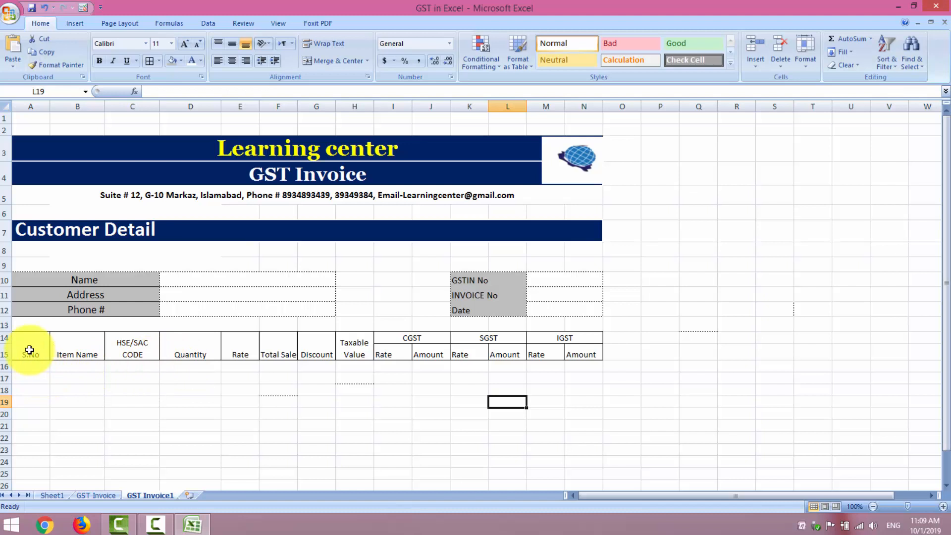
{"action": "left_click_drag", "start_coordinate": [11, 359], "coordinate": [540, 348]}
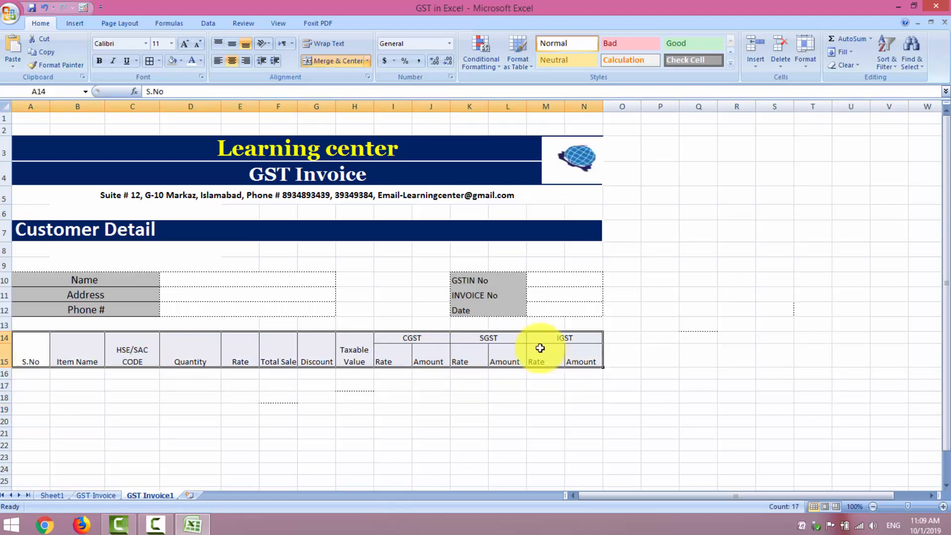
{"action": "left_click", "coordinate": [232, 58]}
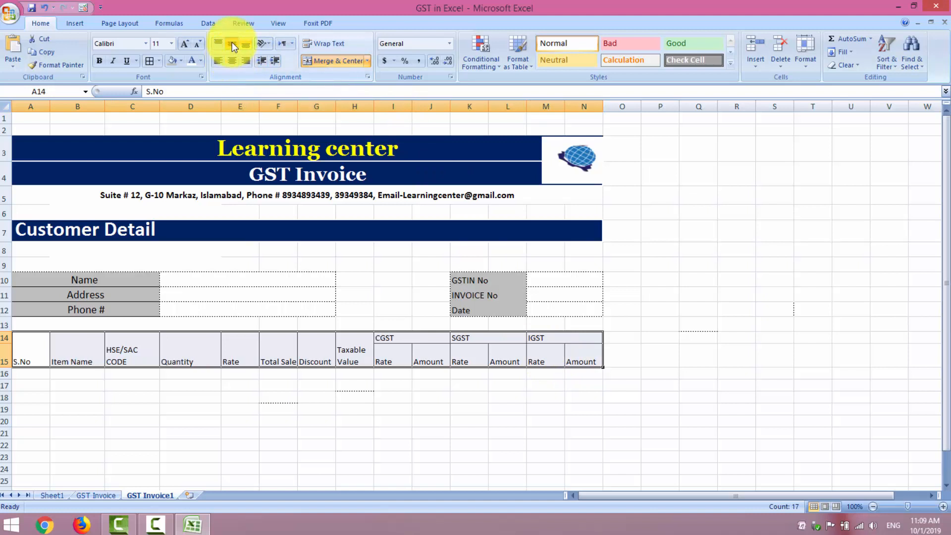
{"action": "left_click", "coordinate": [232, 42]}
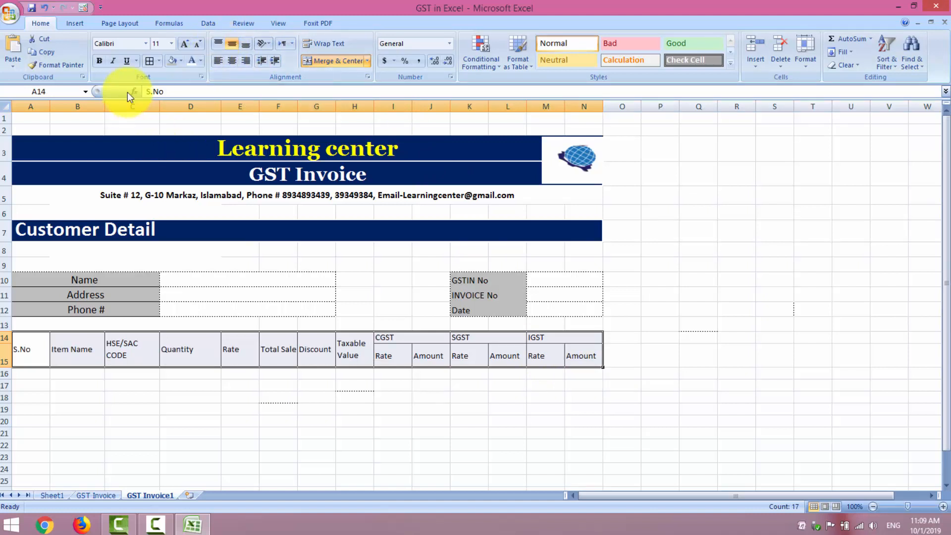
Make the item table header text in A14:N15 bold with font size 12
{"action": "left_click", "coordinate": [104, 61]}
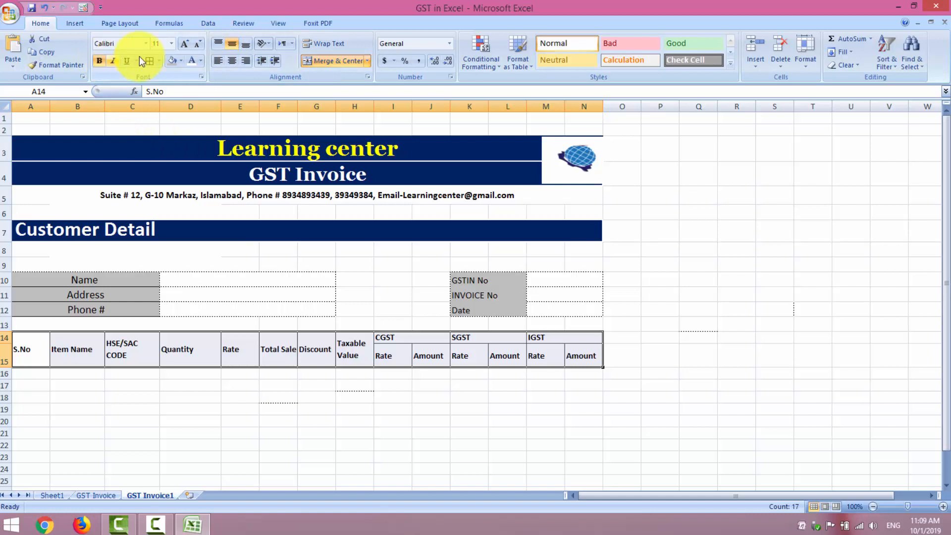
{"action": "left_click", "coordinate": [185, 44]}
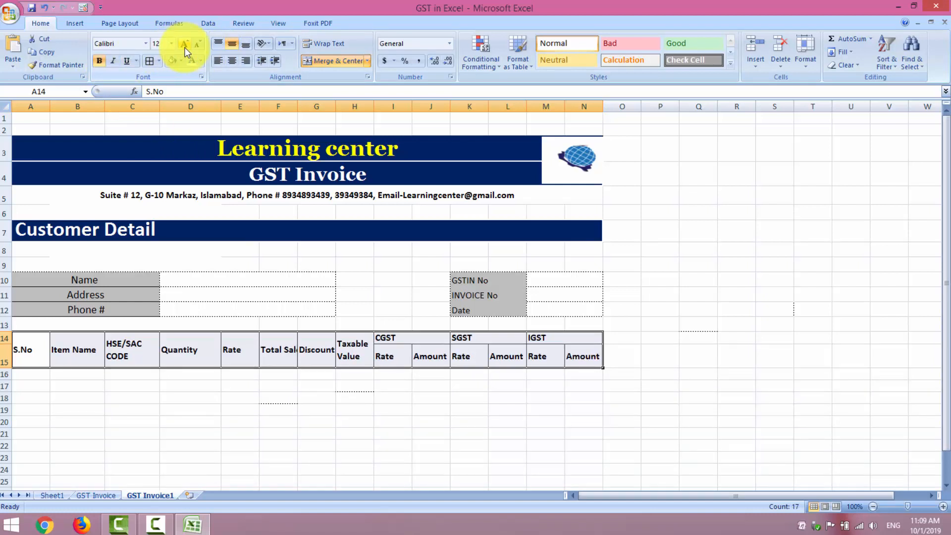
{"action": "left_click", "coordinate": [100, 63]}
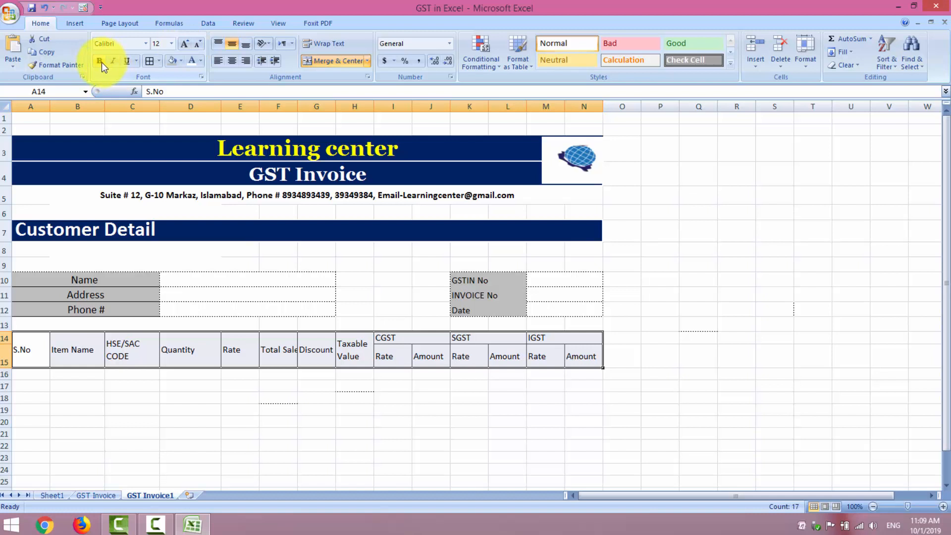
{"action": "left_click", "coordinate": [184, 44]}
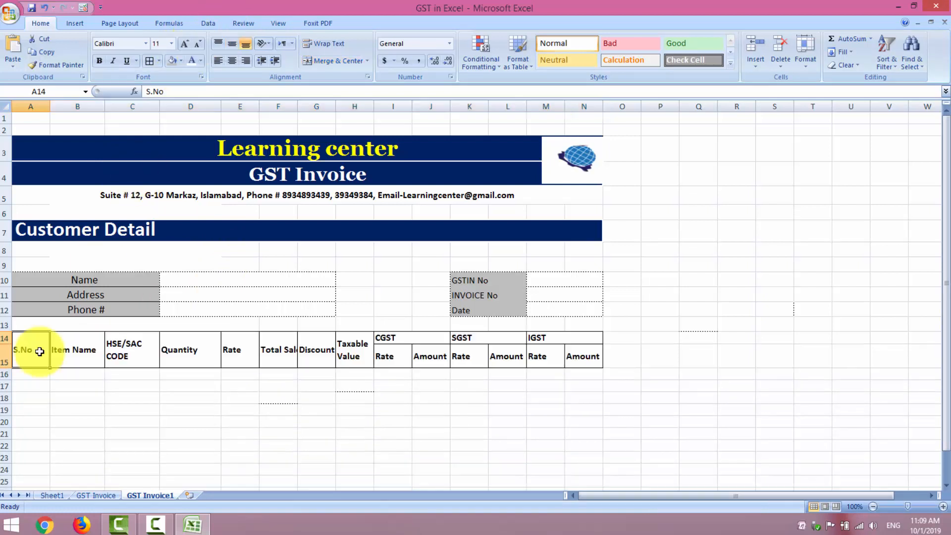
Fill the item table header A14:N15 with dark blue and set its font color to white
{"action": "left_click_drag", "start_coordinate": [39, 351], "coordinate": [584, 353]}
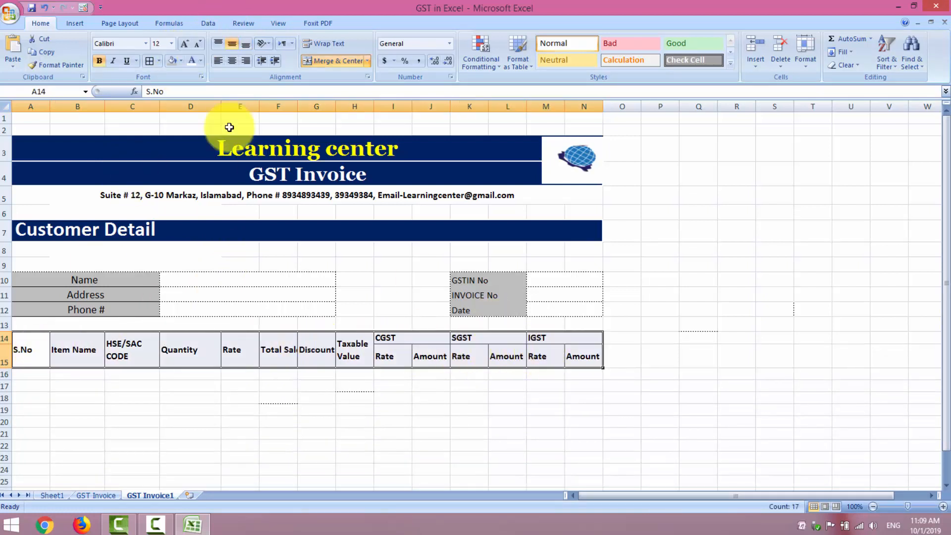
{"action": "left_click", "coordinate": [181, 61]}
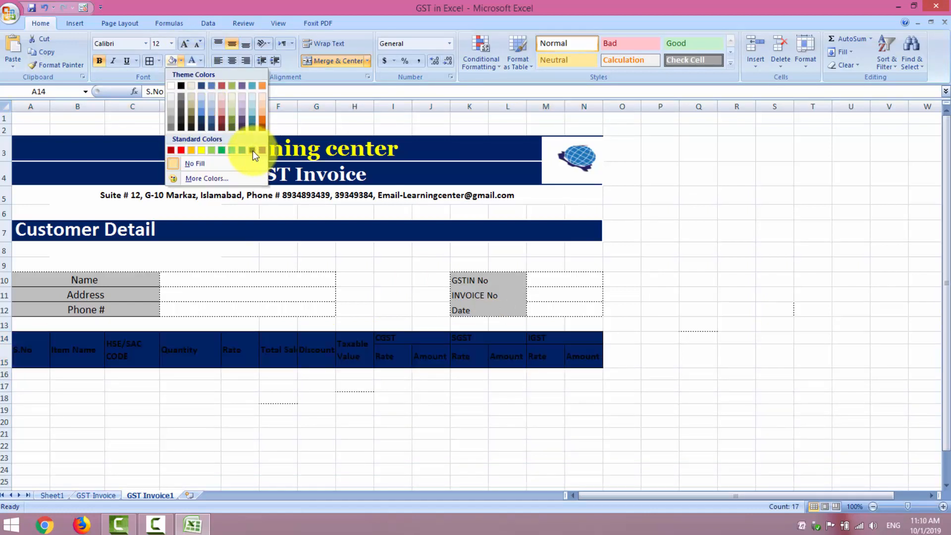
{"action": "left_click", "coordinate": [252, 150]}
{"action": "left_click", "coordinate": [201, 60]}
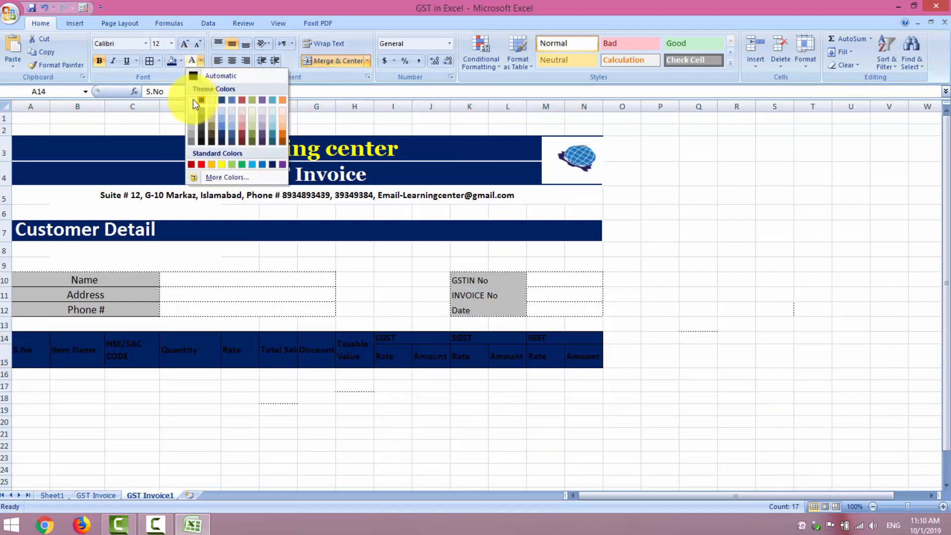
{"action": "left_click", "coordinate": [192, 103]}
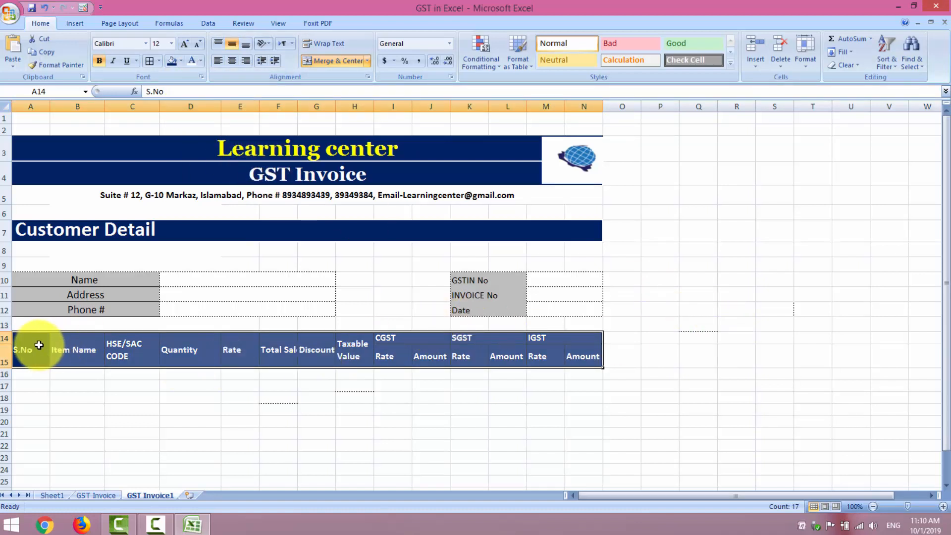
{"action": "left_click", "coordinate": [773, 307]}
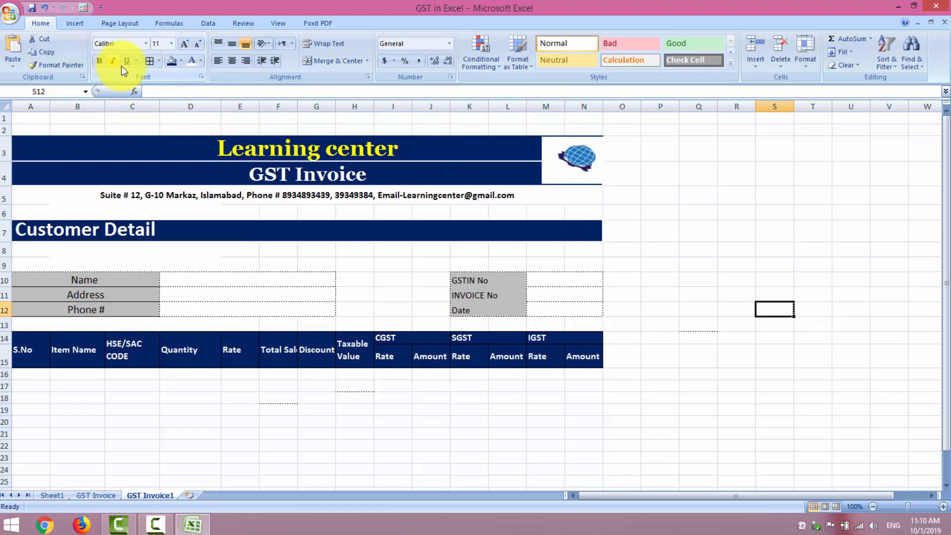
Set the border line color to white and draw a border across the header cells from S.No to Discount
{"action": "left_click", "coordinate": [159, 61]}
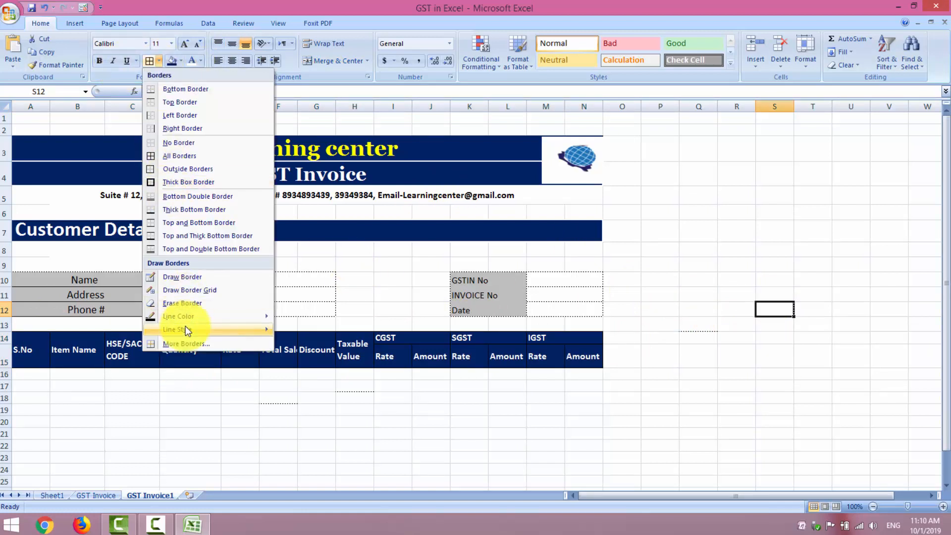
{"action": "mouse_move", "coordinate": [188, 328]}
{"action": "mouse_move", "coordinate": [279, 316]}
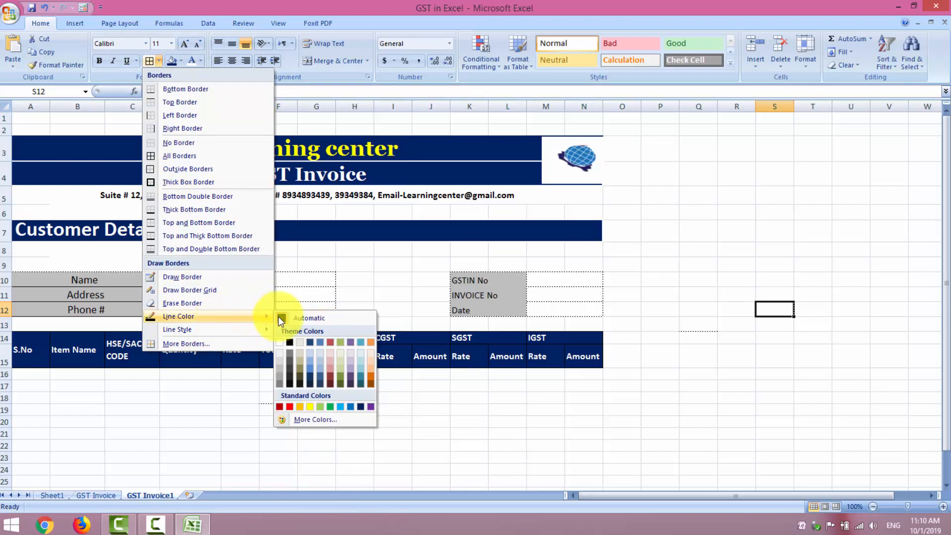
{"action": "left_click", "coordinate": [279, 342]}
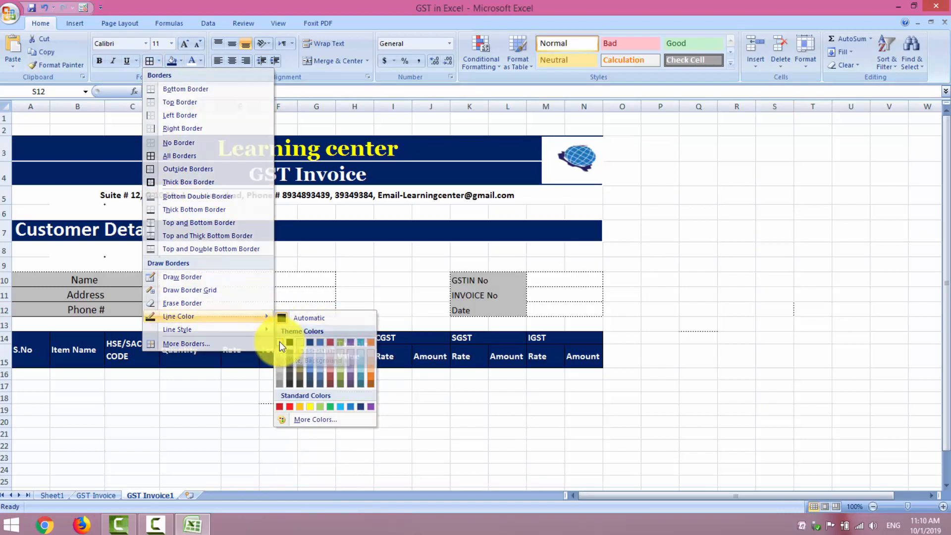
{"action": "left_click_drag", "start_coordinate": [25, 351], "coordinate": [311, 355]}
{"action": "key", "text": "Escape"}
{"action": "left_click", "coordinate": [311, 350]}
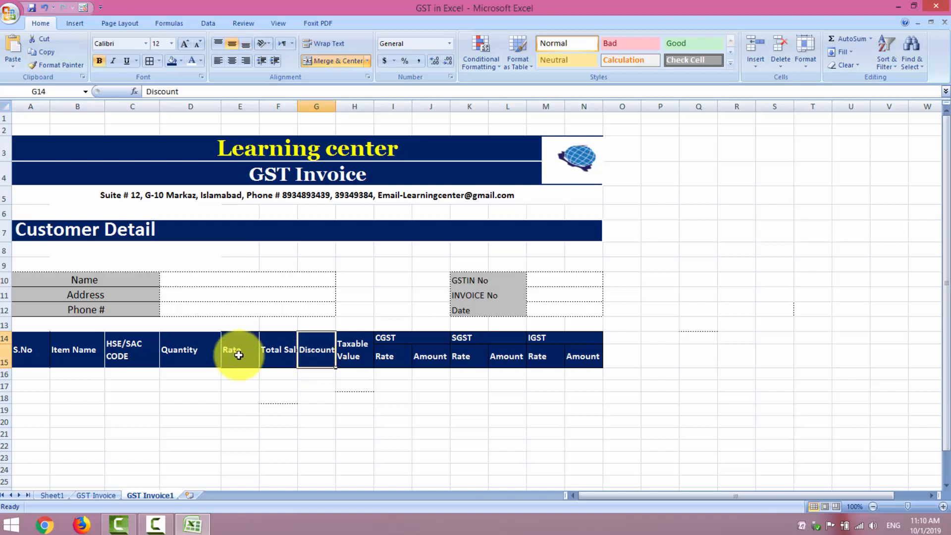
Apply white borders to all cells of the item table header A14:N15
{"action": "left_click", "coordinate": [48, 350]}
{"action": "left_click_drag", "start_coordinate": [47, 351], "coordinate": [504, 333]}
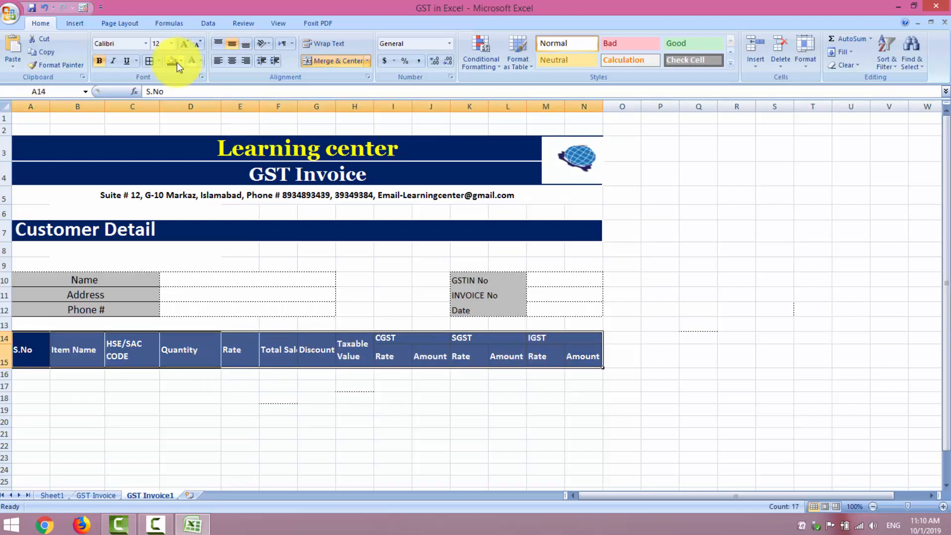
{"action": "left_click", "coordinate": [149, 61]}
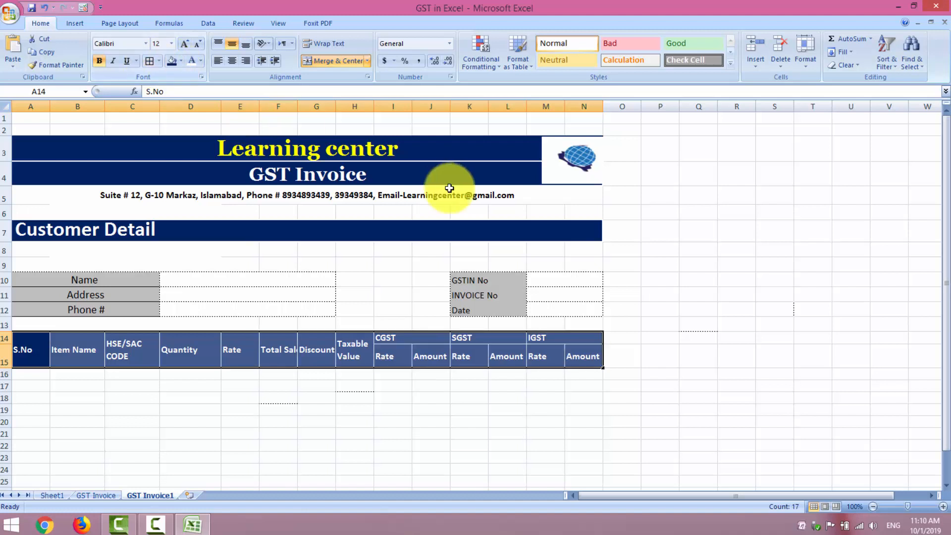
{"action": "left_click", "coordinate": [775, 325]}
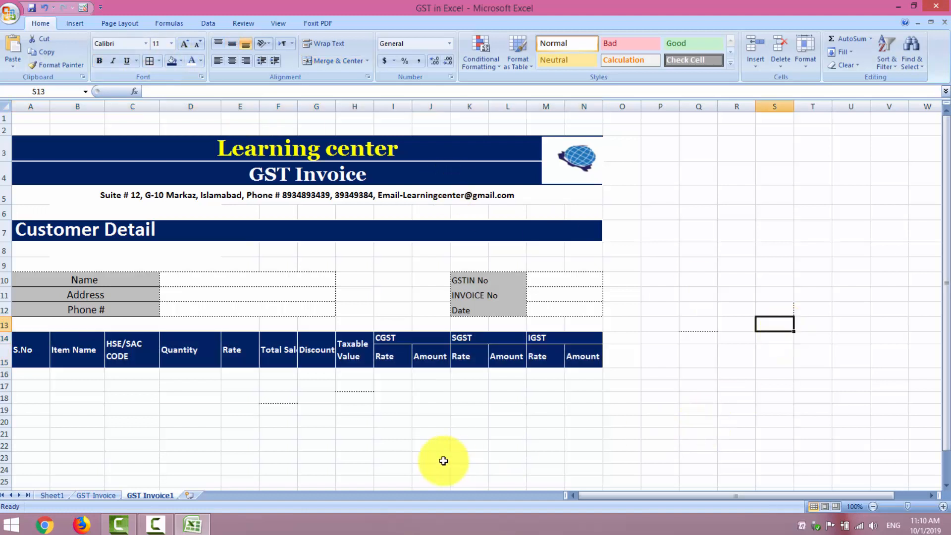
{"action": "left_click", "coordinate": [622, 432]}
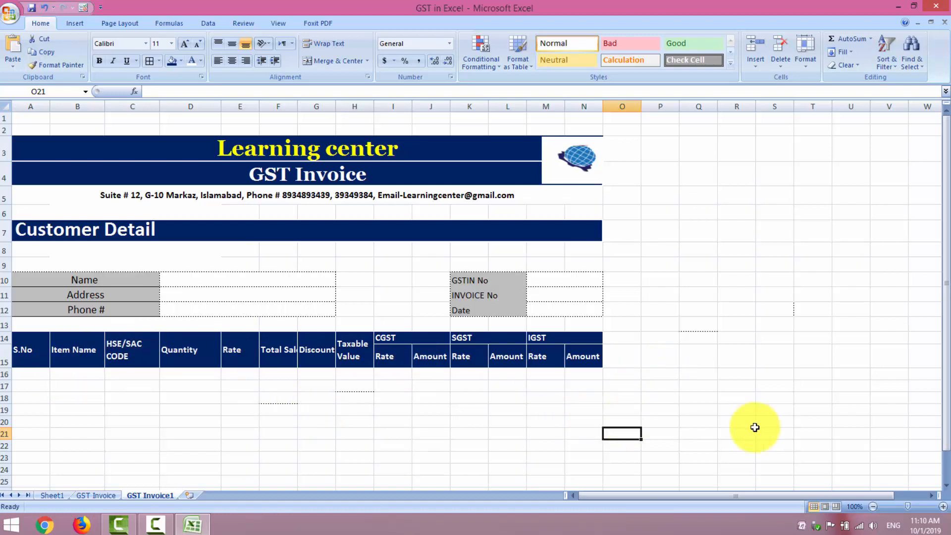
{"action": "left_click", "coordinate": [734, 422]}
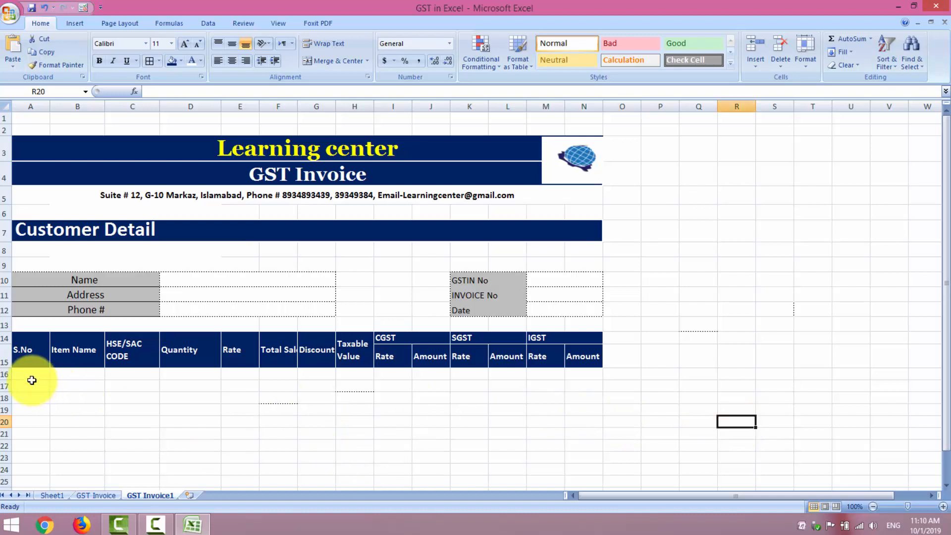
Start the S.No column with 1 in A16 and the formula =A16+1 in A17
{"action": "left_click", "coordinate": [30, 384]}
{"action": "left_click", "coordinate": [32, 374]}
{"action": "type", "text": "1"}
{"action": "key", "text": "Return"}
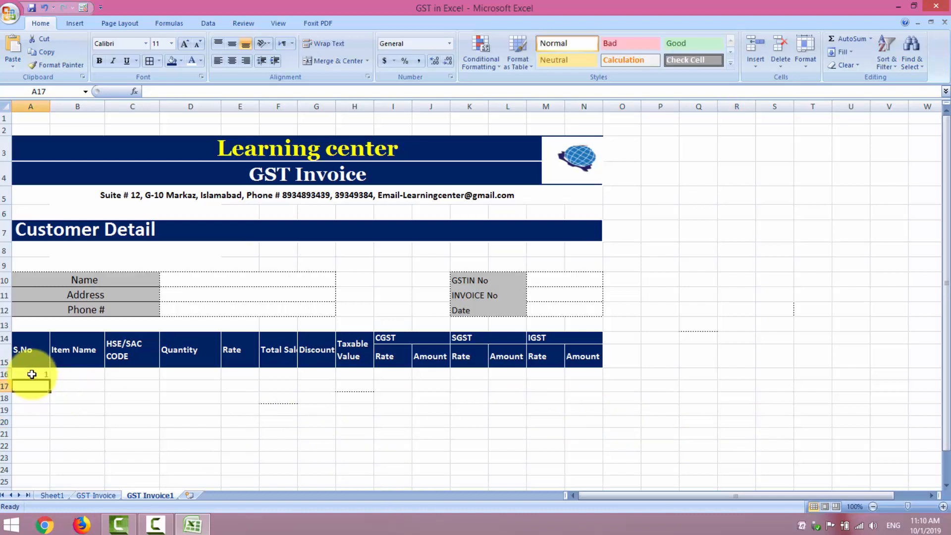
{"action": "type", "text": "="}
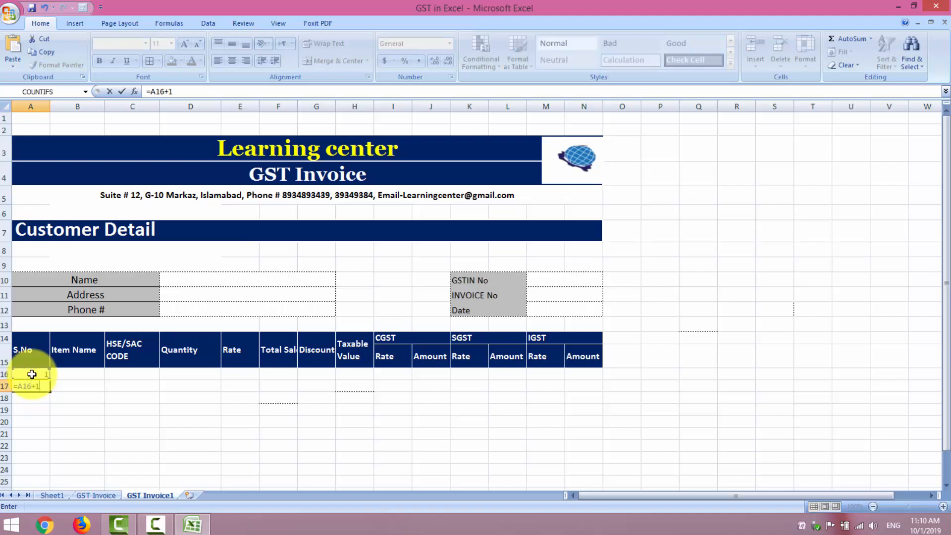
{"action": "type", "text": "A16+1"}
{"action": "key", "text": "Return"}
{"action": "left_click", "coordinate": [76, 376]}
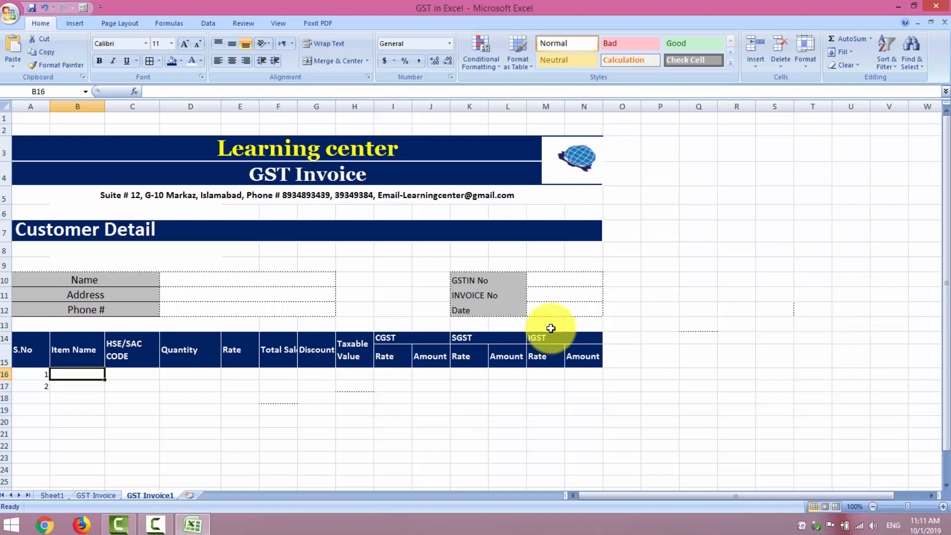
Copy the product table B7:D15 from Sheet1 and paste it at T6 on the GST Invoice1 sheet
{"action": "left_click", "coordinate": [52, 495]}
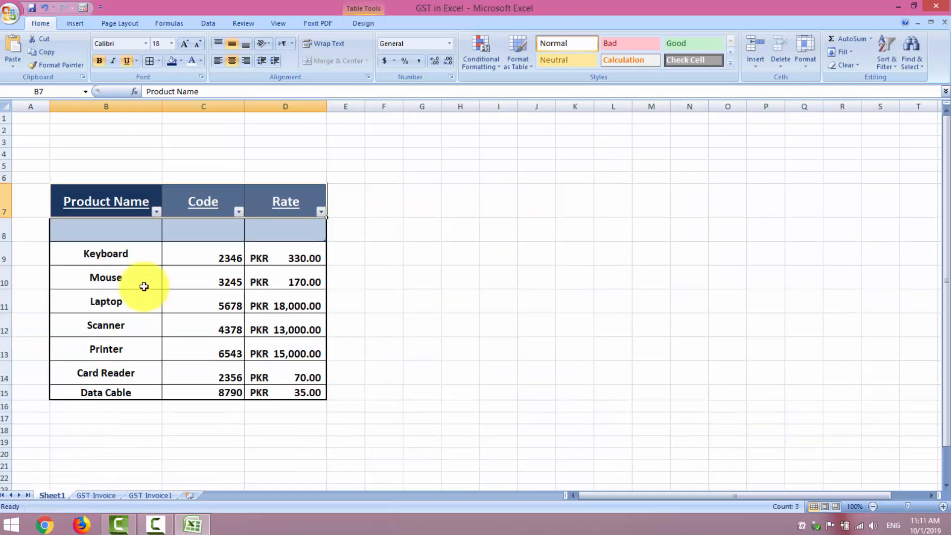
{"action": "left_click", "coordinate": [474, 276]}
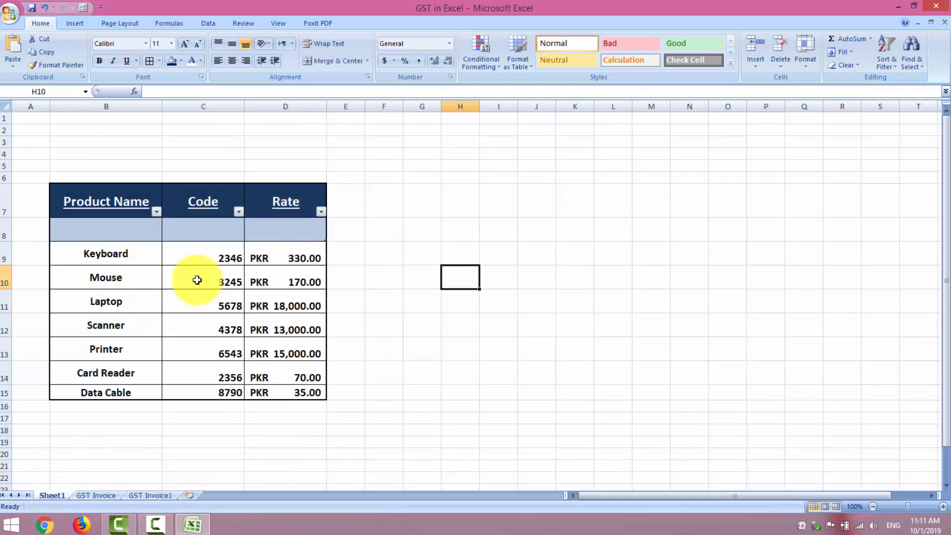
{"action": "left_click", "coordinate": [148, 495]}
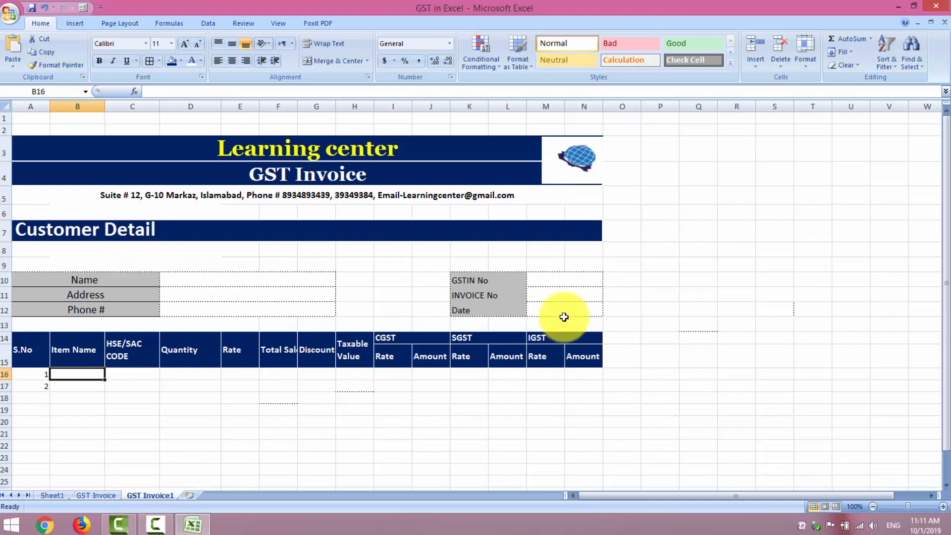
{"action": "left_click", "coordinate": [52, 495]}
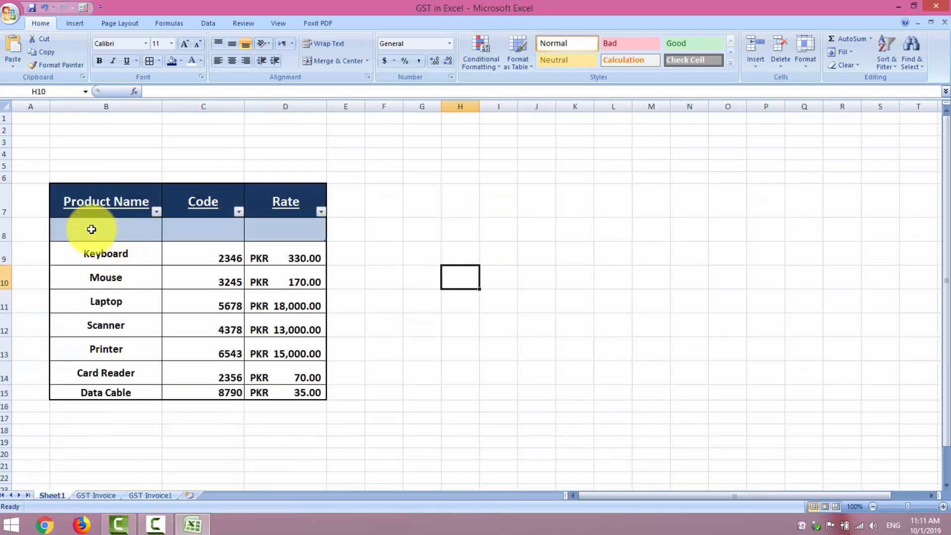
{"action": "left_click", "coordinate": [98, 215]}
{"action": "left_click_drag", "start_coordinate": [97, 218], "coordinate": [275, 392]}
{"action": "key", "text": "ctrl+c"}
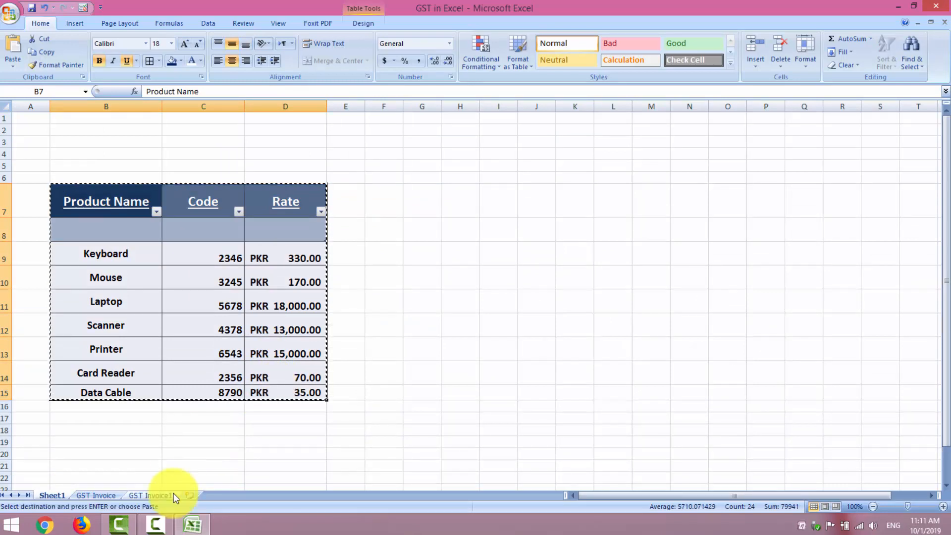
{"action": "left_click", "coordinate": [150, 496]}
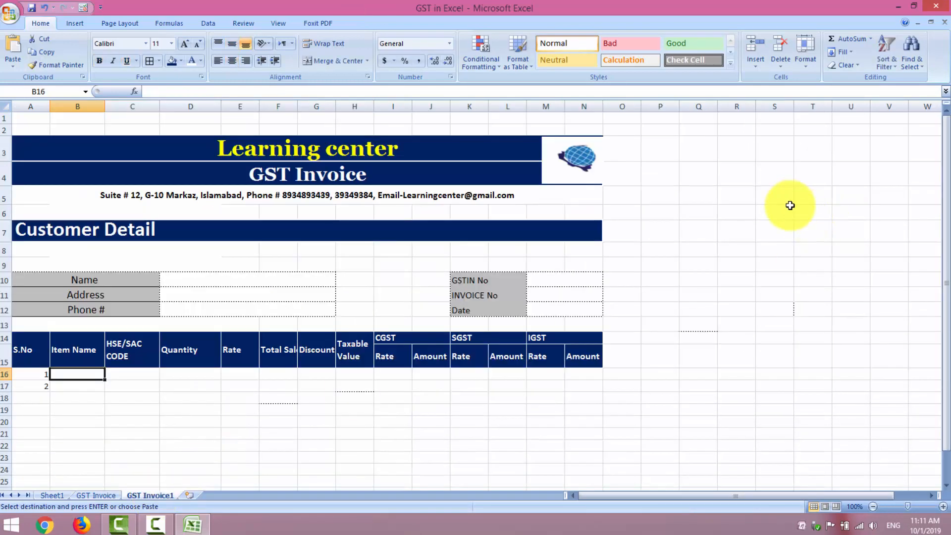
{"action": "left_click", "coordinate": [807, 215]}
{"action": "key", "text": "ctrl+v"}
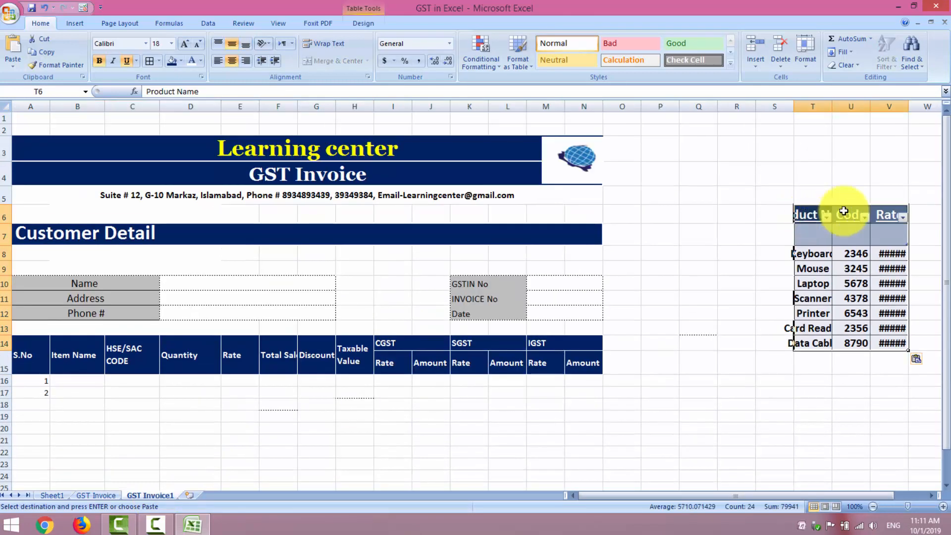
Auto-fit the widths of columns T, U and V to the pasted product list and clear the copy selection
{"action": "double_click", "coordinate": [907, 107]}
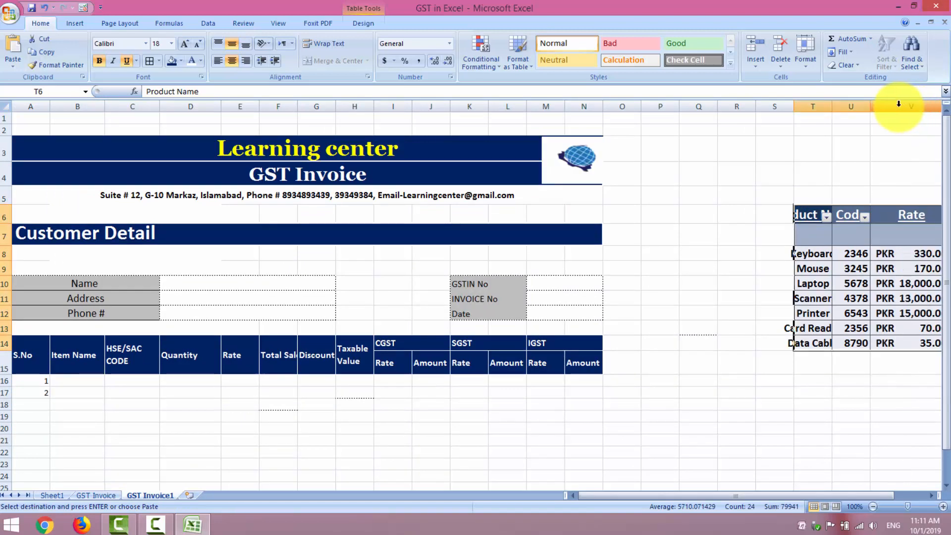
{"action": "double_click", "coordinate": [869, 107]}
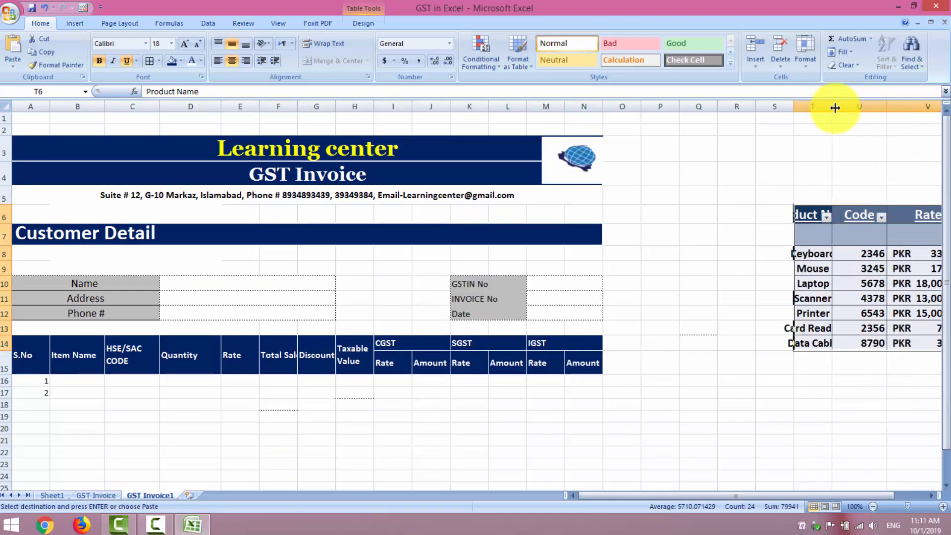
{"action": "double_click", "coordinate": [832, 107]}
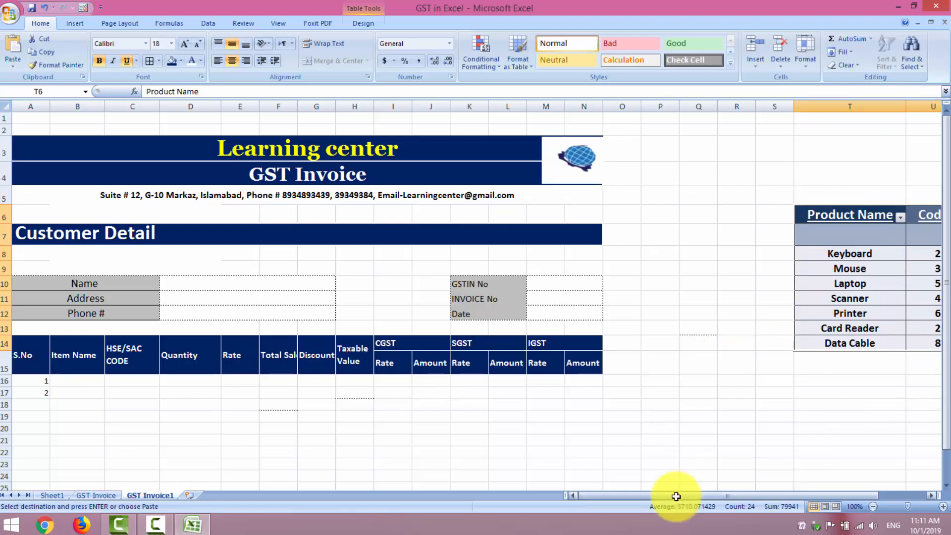
{"action": "left_click_drag", "start_coordinate": [680, 496], "coordinate": [718, 489]}
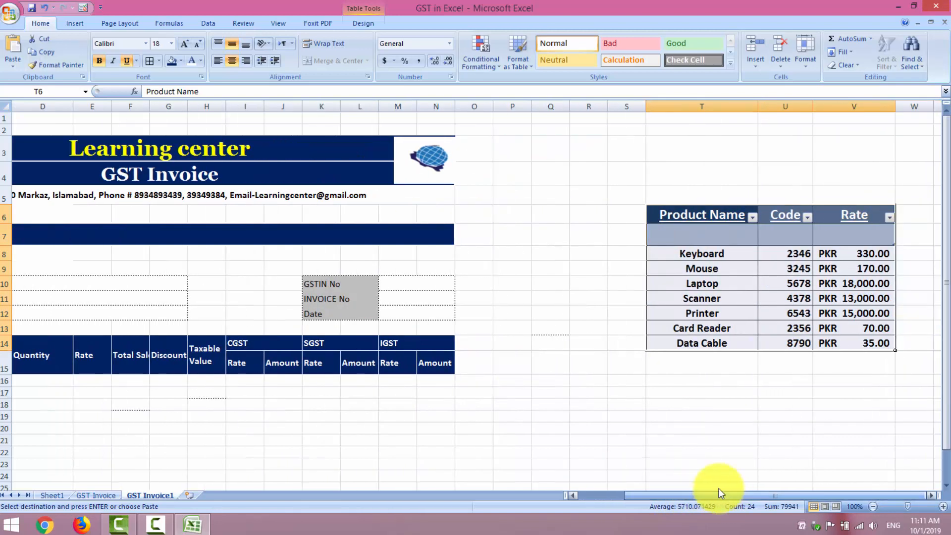
{"action": "left_click", "coordinate": [642, 403]}
{"action": "key", "text": "Escape"}
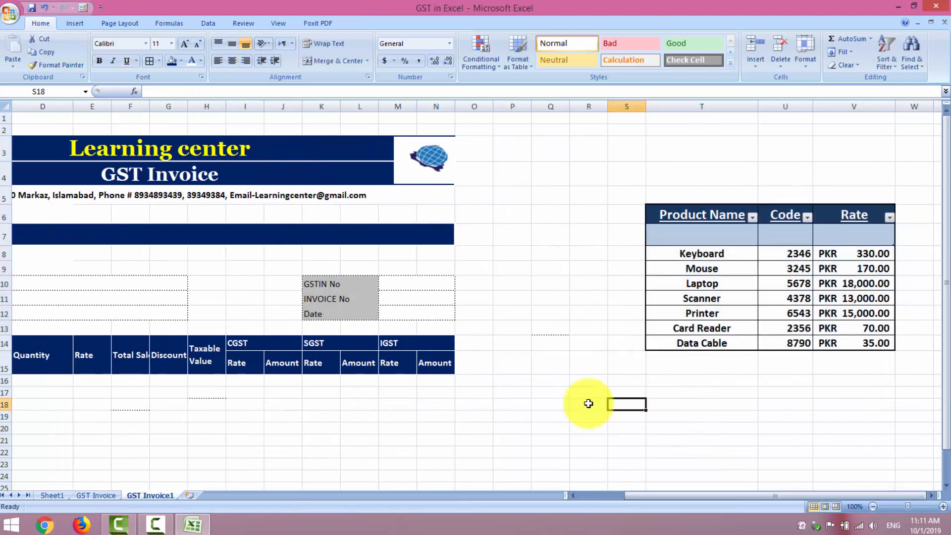
Fill the S.No formula from A17 down to A29 so the serial numbers run to 14
{"action": "left_click", "coordinate": [575, 493]}
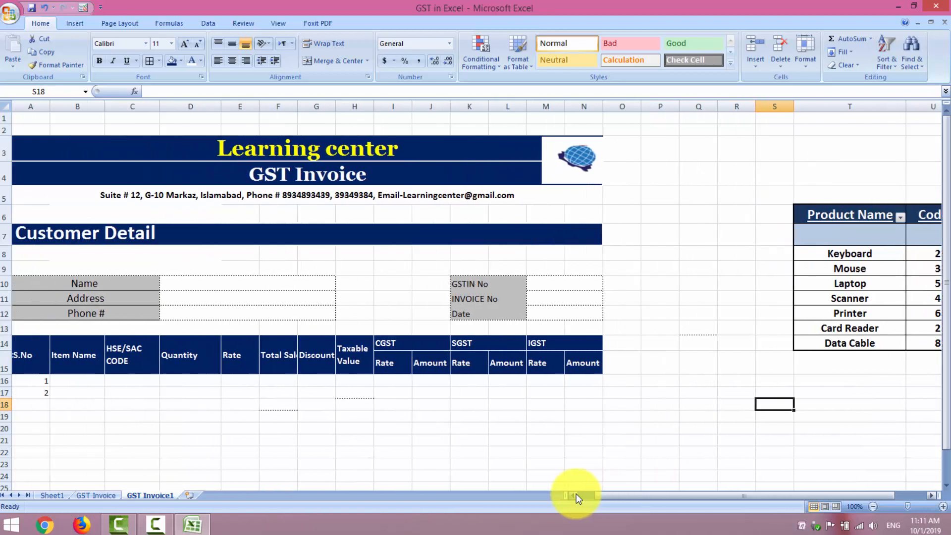
{"action": "left_click", "coordinate": [79, 380]}
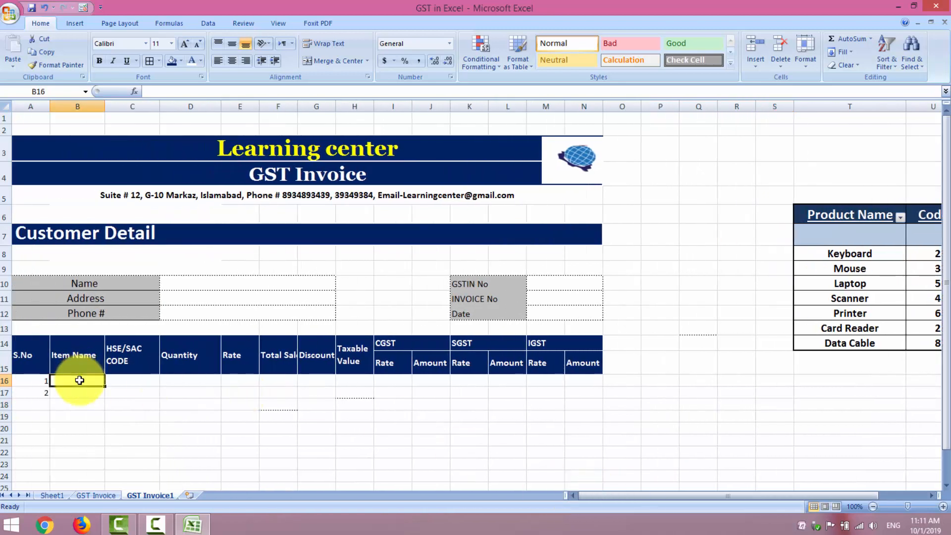
{"action": "left_click", "coordinate": [41, 392]}
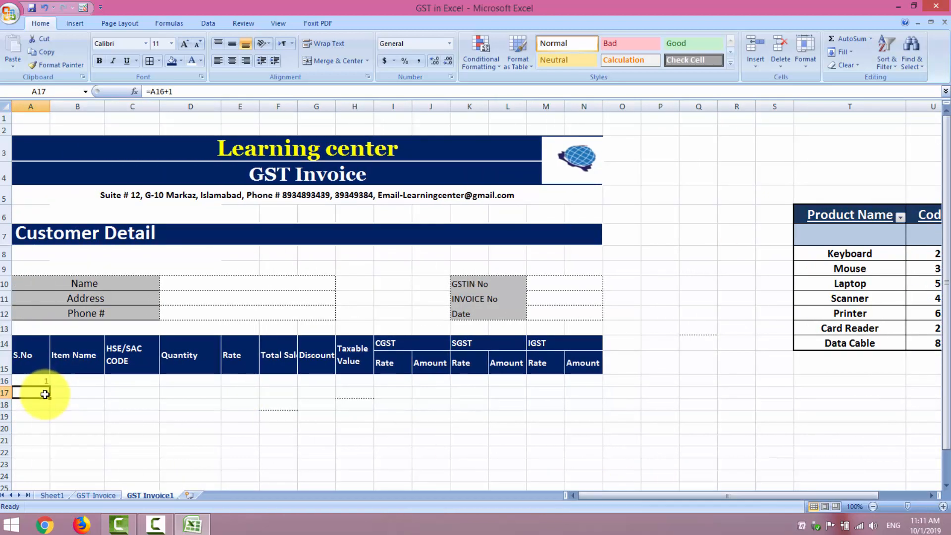
{"action": "left_click_drag", "start_coordinate": [52, 400], "coordinate": [48, 466]}
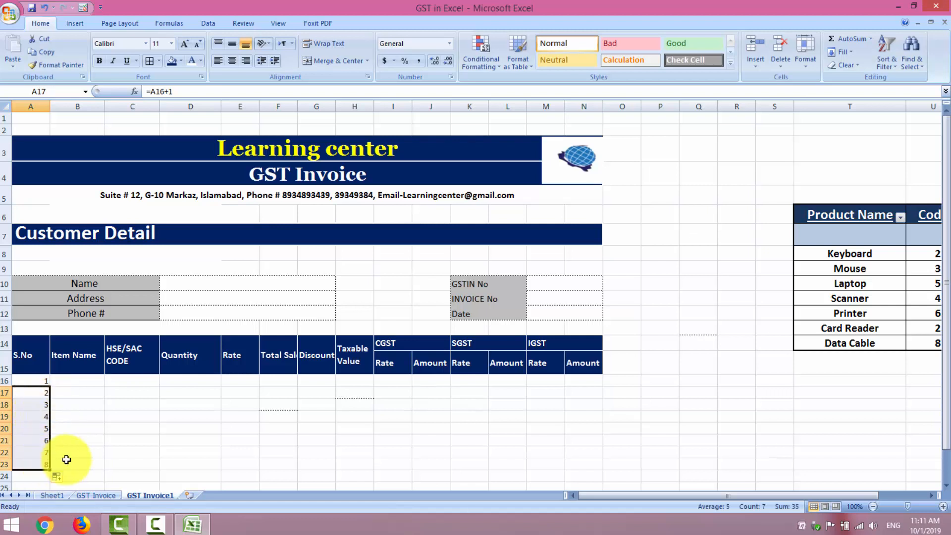
{"action": "scroll", "coordinate": [946, 488], "scroll_direction": "down", "scroll_amount": 2}
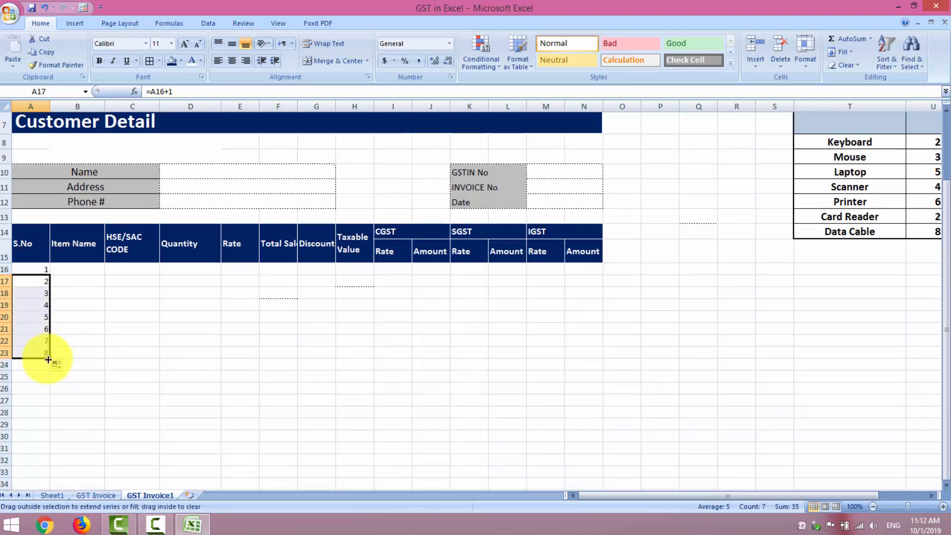
{"action": "left_click_drag", "start_coordinate": [48, 359], "coordinate": [51, 429]}
Set the border line color to Automatic and apply all borders to the item rows A16:N29
{"action": "left_click_drag", "start_coordinate": [37, 270], "coordinate": [572, 420]}
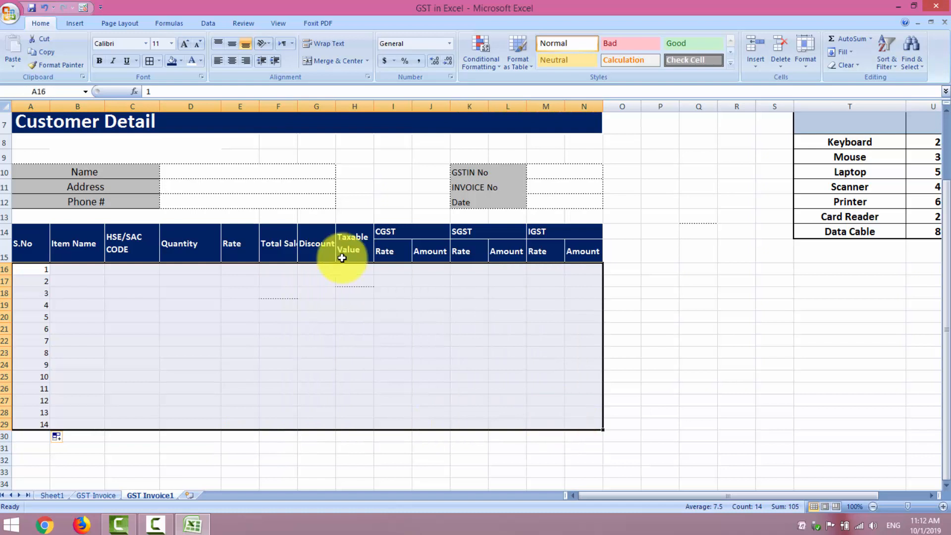
{"action": "left_click", "coordinate": [159, 61]}
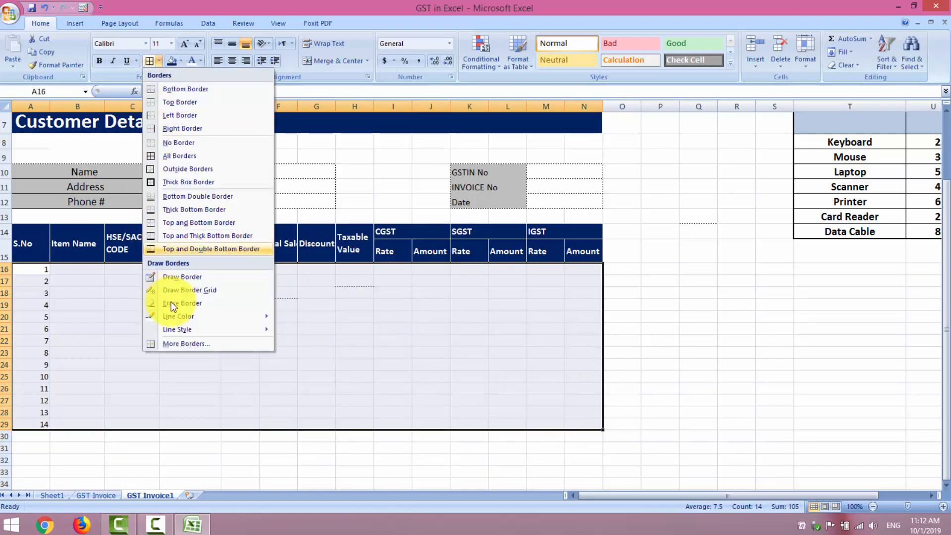
{"action": "left_click", "coordinate": [280, 317]}
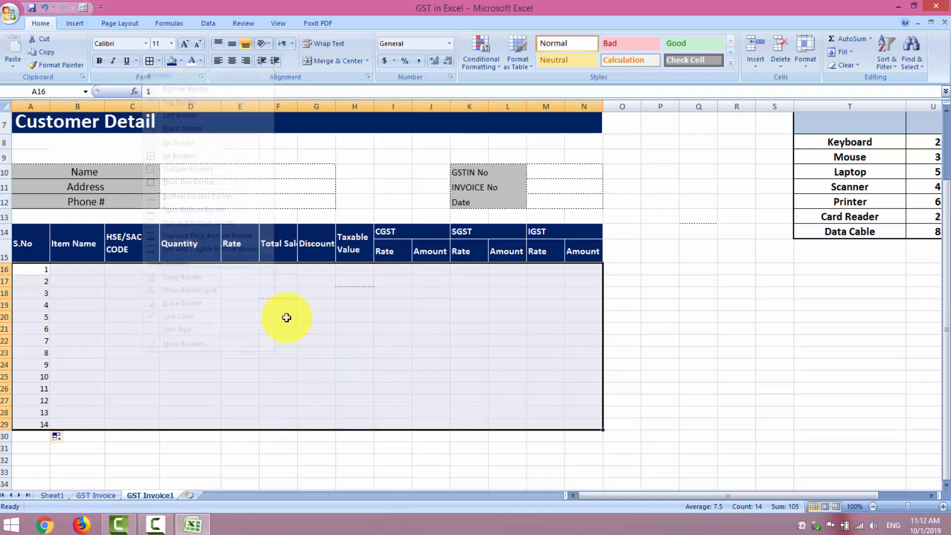
{"action": "left_click", "coordinate": [151, 64]}
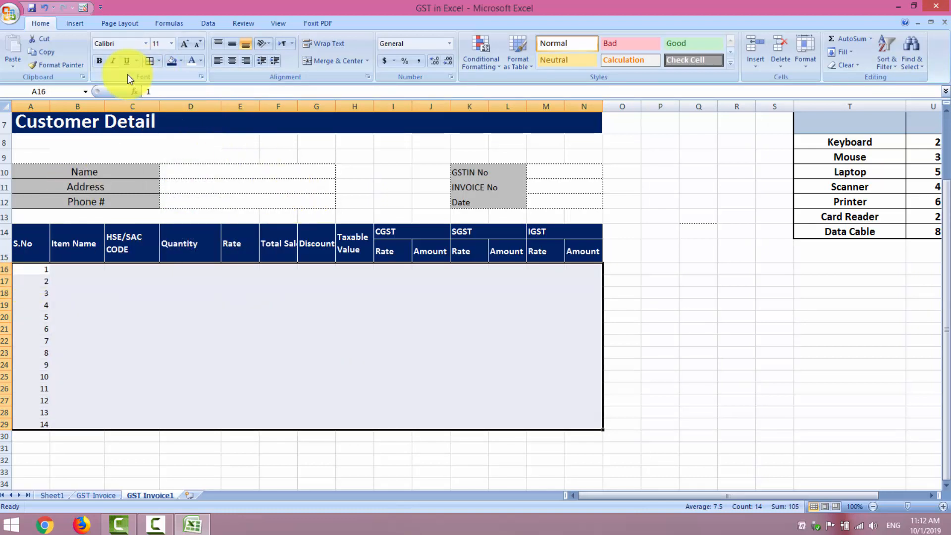
{"action": "left_click", "coordinate": [159, 63]}
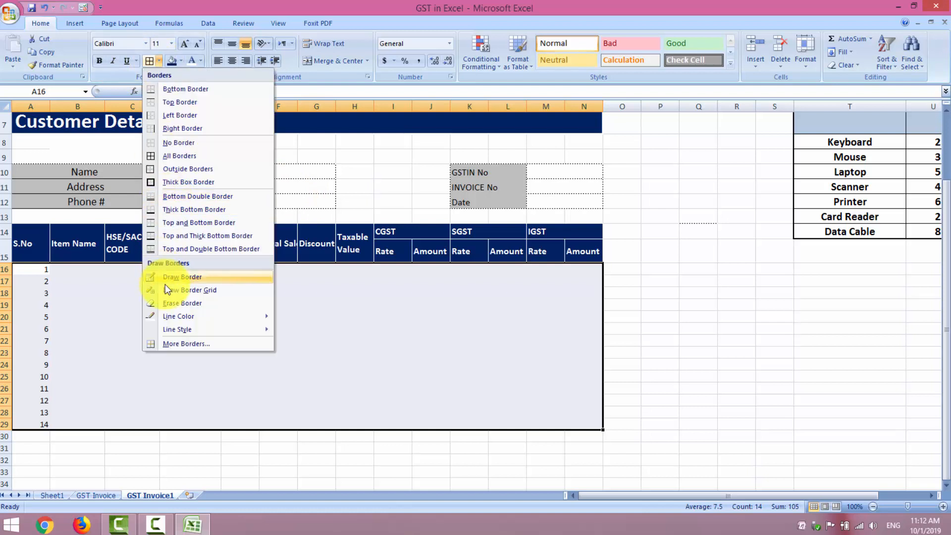
{"action": "mouse_move", "coordinate": [186, 326]}
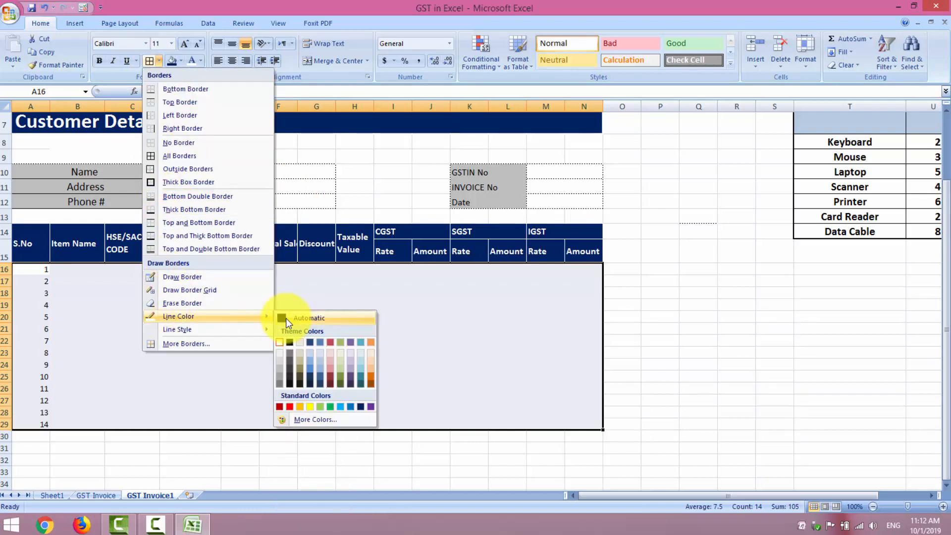
{"action": "left_click", "coordinate": [286, 317]}
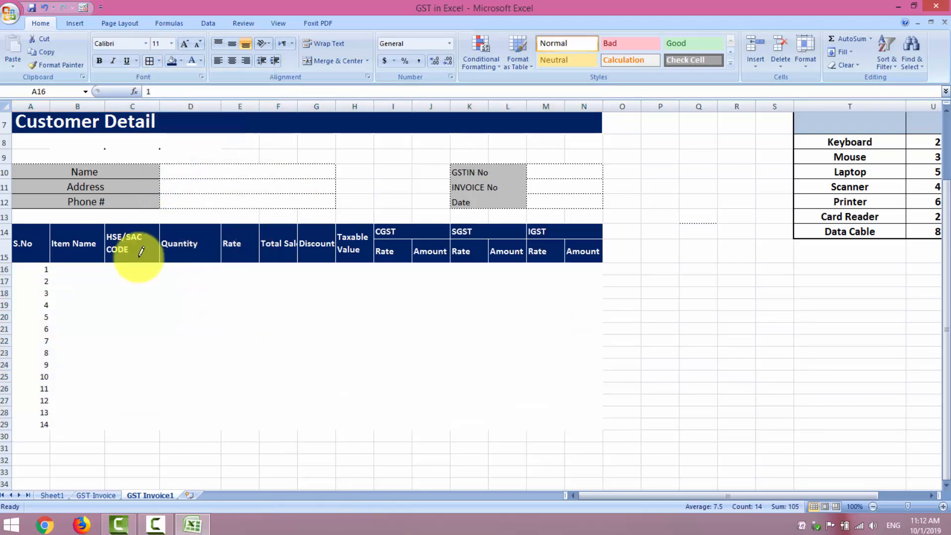
{"action": "left_click", "coordinate": [148, 61]}
{"action": "left_click", "coordinate": [740, 379]}
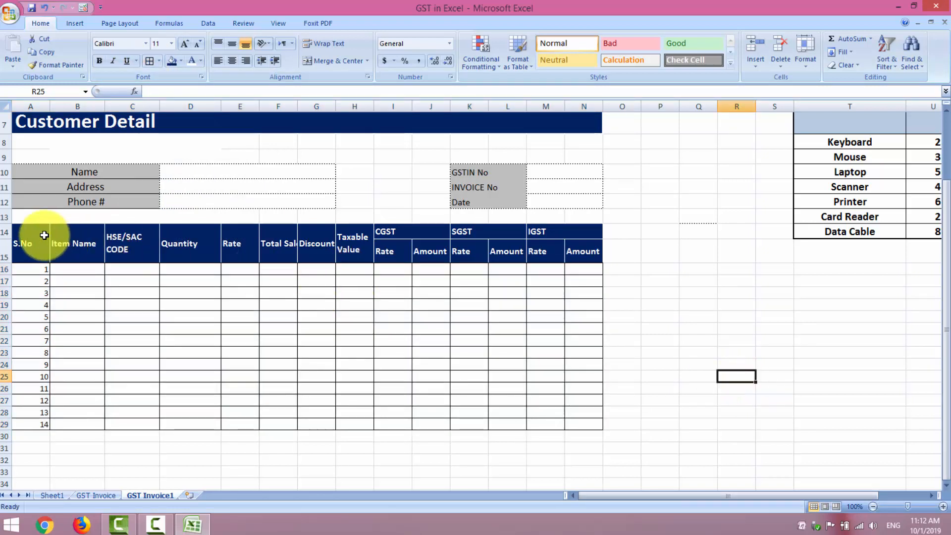
Set the border line color to orange and put a thick box border around the item table header A14:N15
{"action": "left_click_drag", "start_coordinate": [42, 236], "coordinate": [77, 244]}
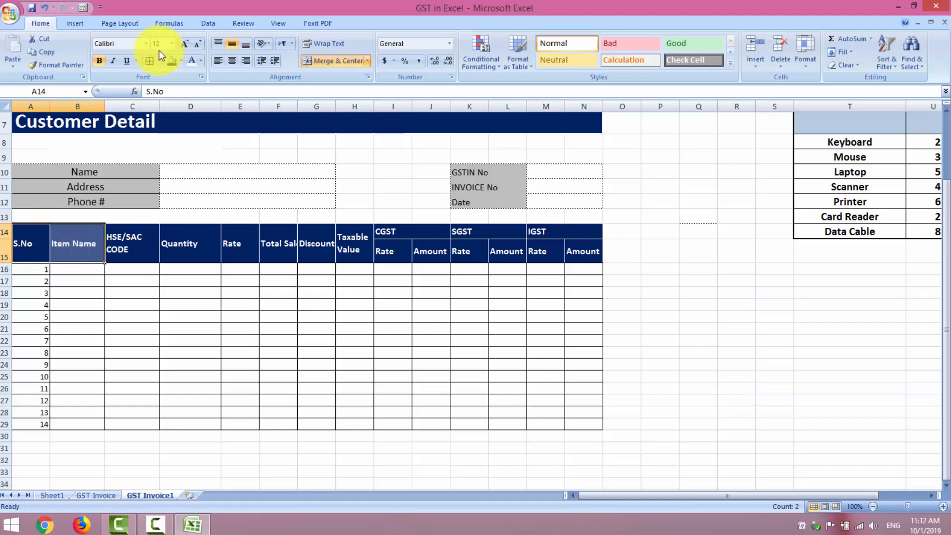
{"action": "left_click", "coordinate": [158, 61]}
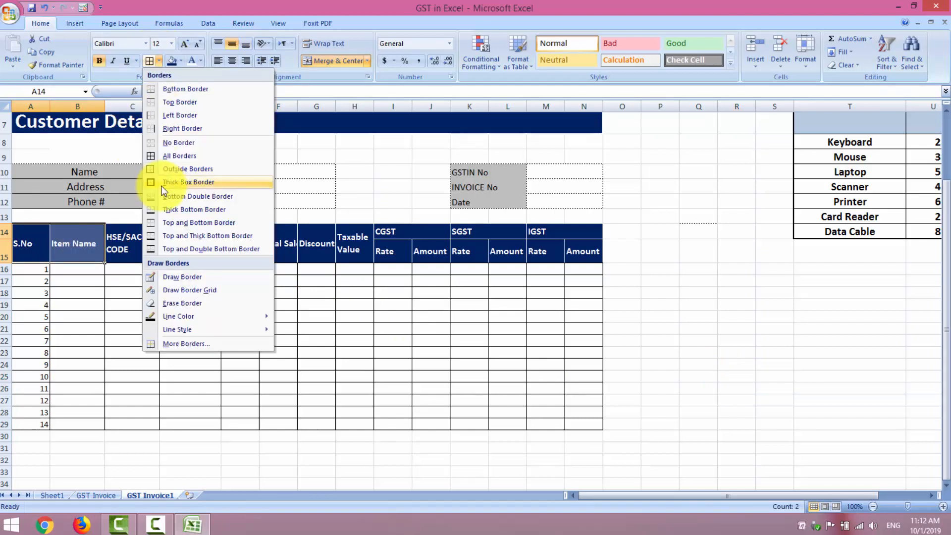
{"action": "mouse_move", "coordinate": [181, 313]}
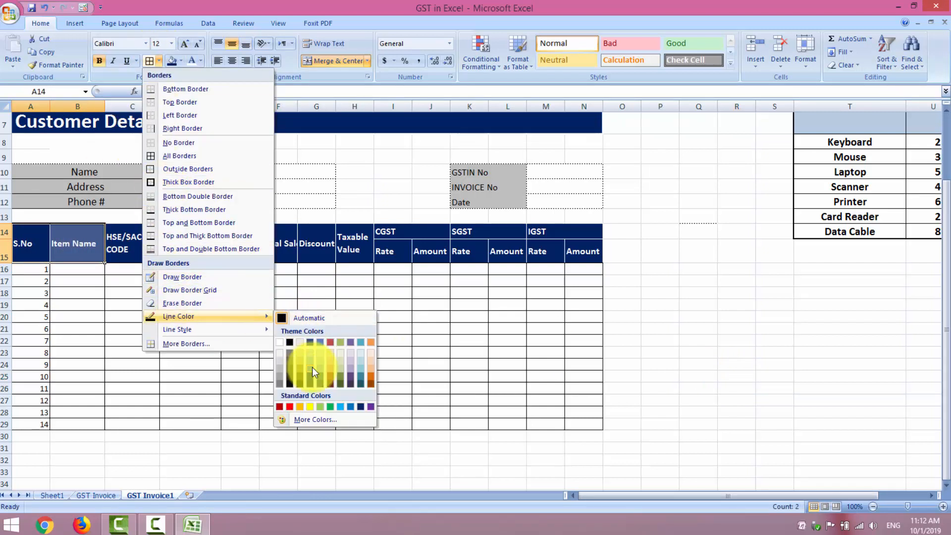
{"action": "left_click", "coordinate": [299, 405]}
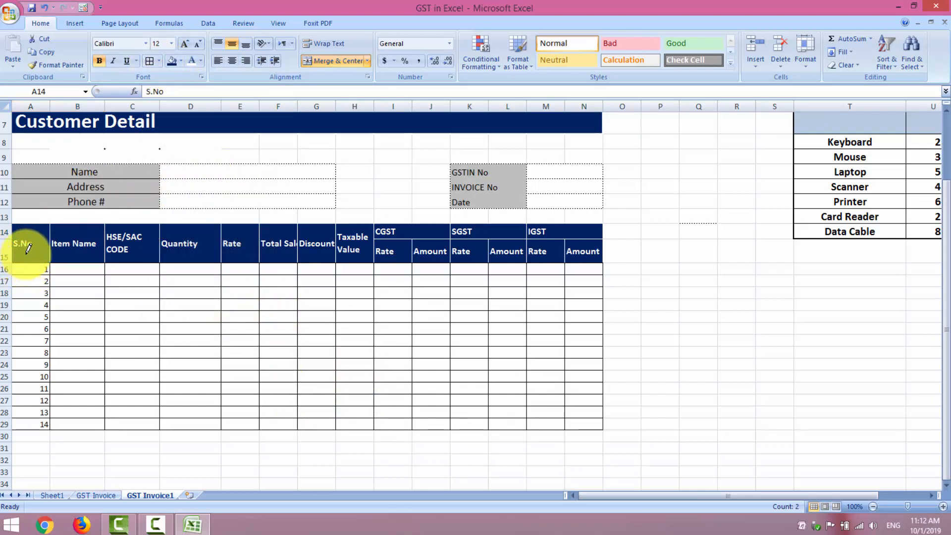
{"action": "key", "text": "Escape"}
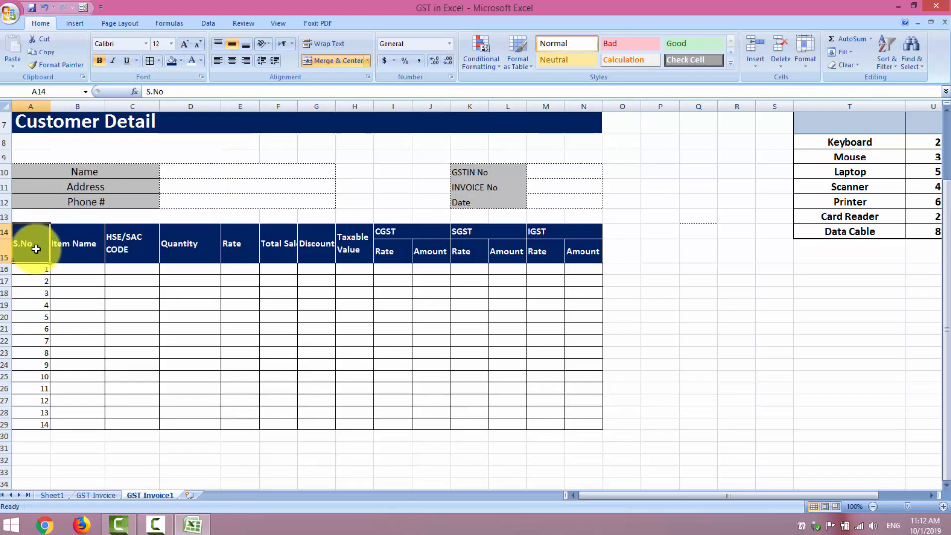
{"action": "left_click_drag", "start_coordinate": [36, 248], "coordinate": [542, 234]}
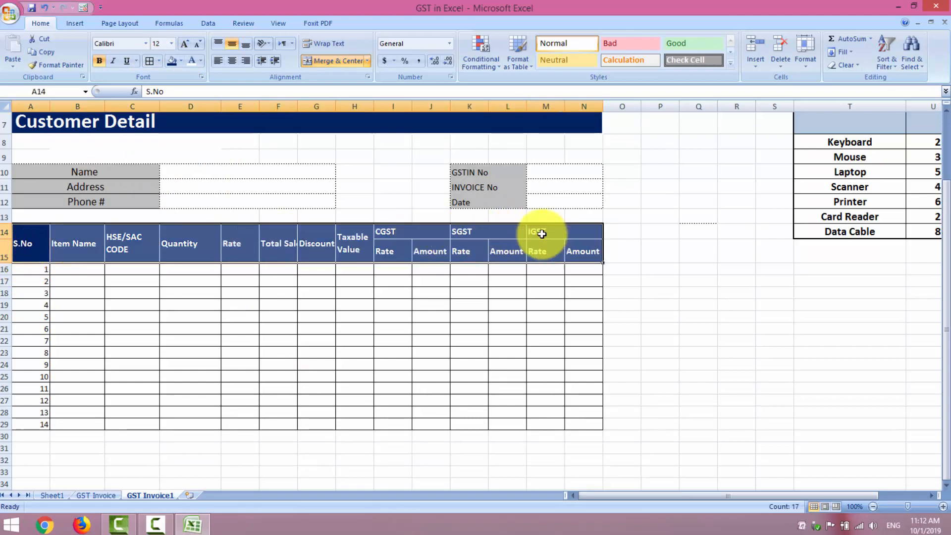
{"action": "left_click", "coordinate": [158, 60]}
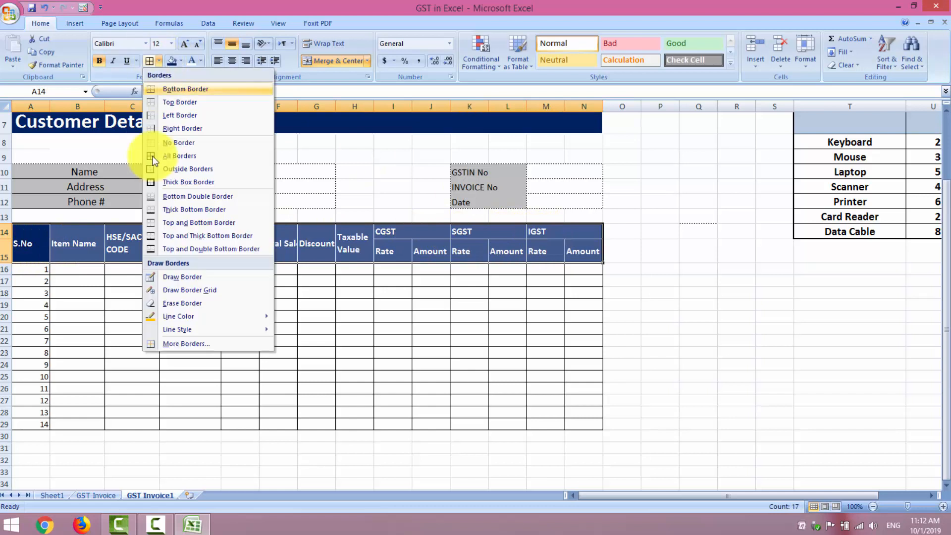
{"action": "left_click", "coordinate": [176, 183]}
{"action": "left_click", "coordinate": [801, 337]}
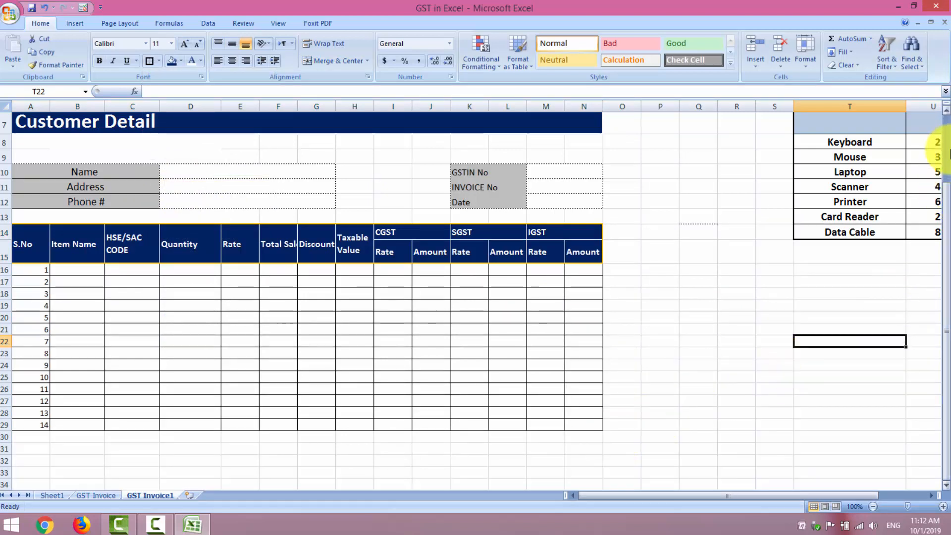
Set the border line color to red and apply the thick box border around the header A14:N15
{"action": "left_click_drag", "start_coordinate": [22, 237], "coordinate": [543, 236]}
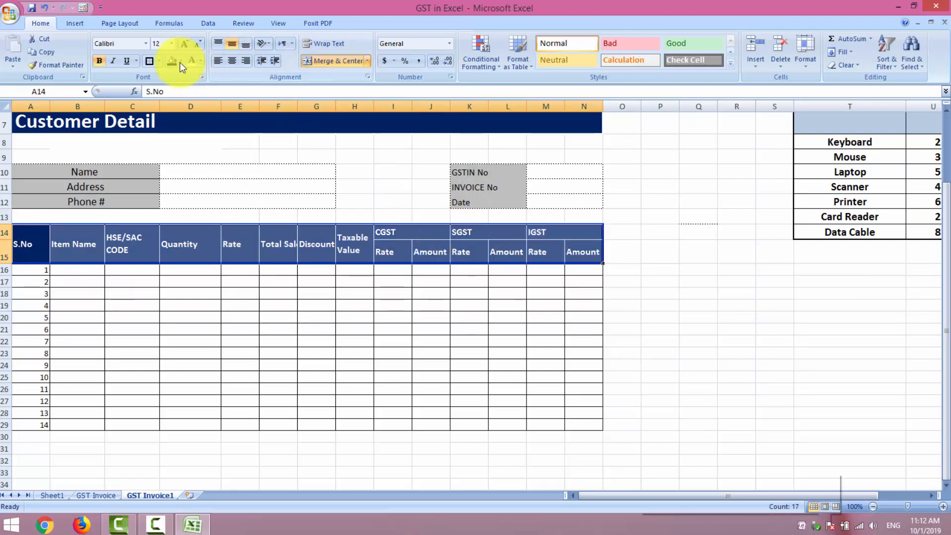
{"action": "left_click", "coordinate": [159, 60]}
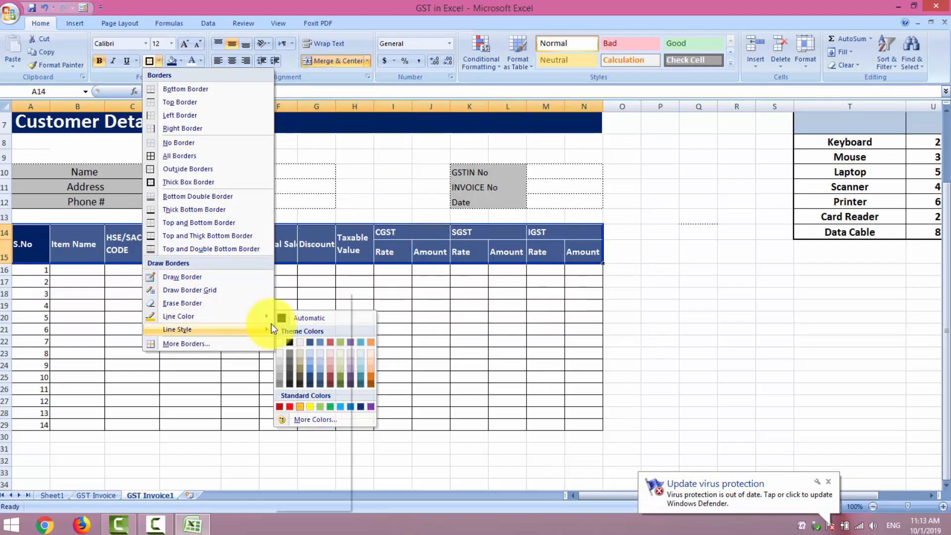
{"action": "mouse_move", "coordinate": [267, 328]}
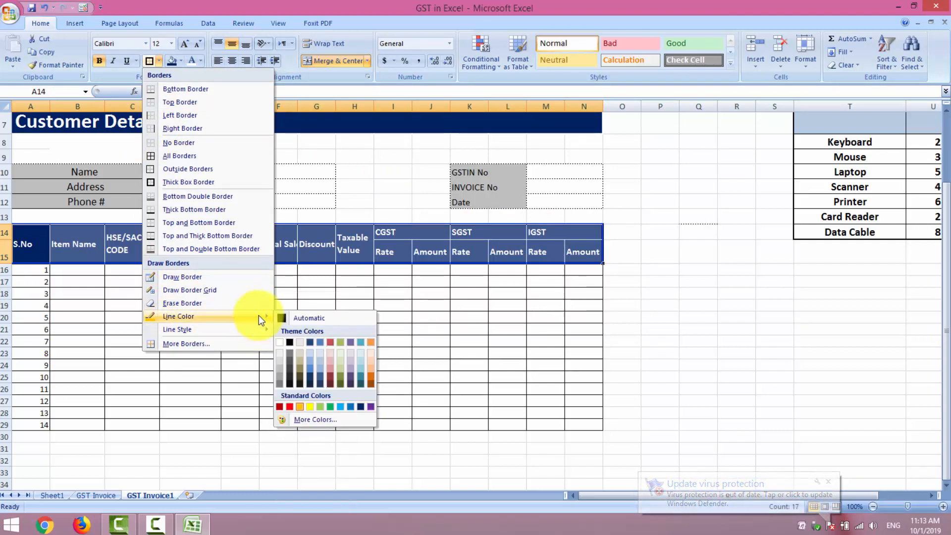
{"action": "left_click", "coordinate": [289, 406]}
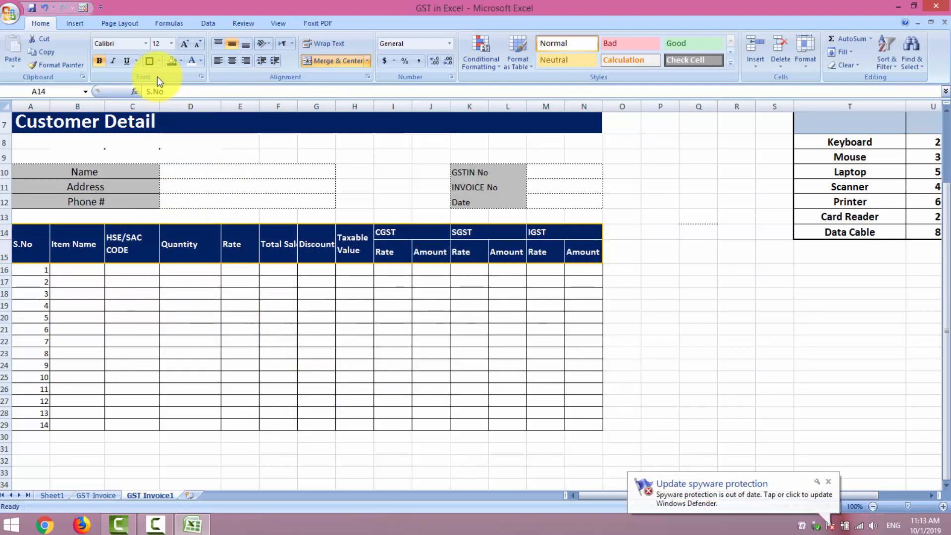
{"action": "left_click", "coordinate": [151, 64]}
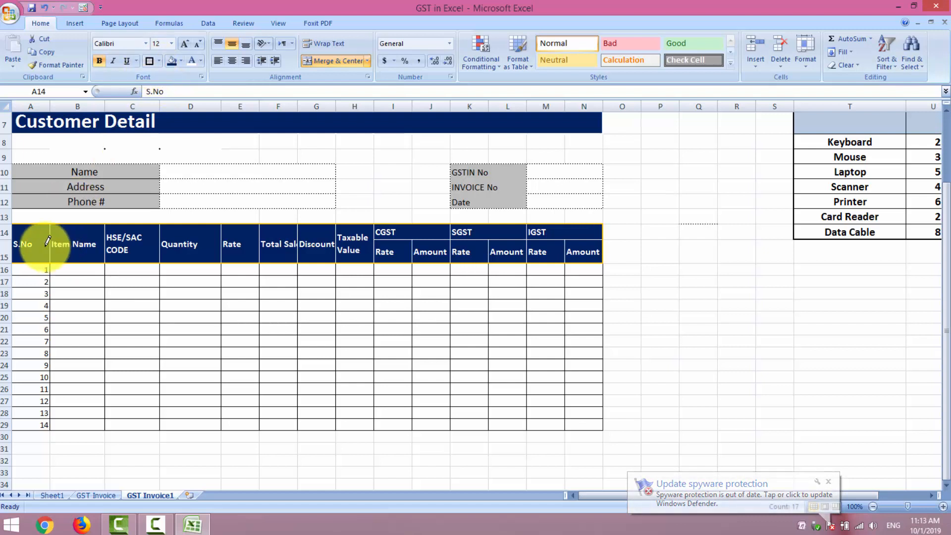
{"action": "left_click_drag", "start_coordinate": [39, 243], "coordinate": [585, 247]}
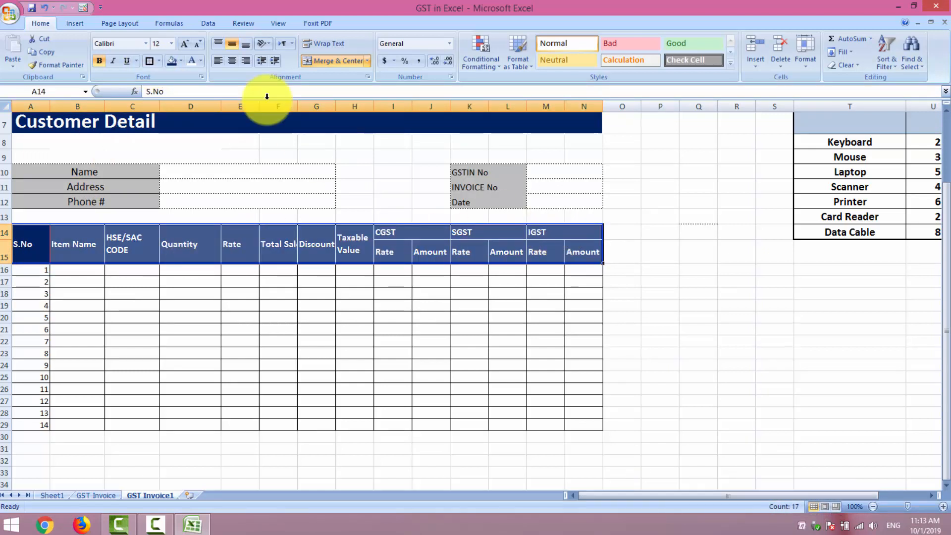
{"action": "left_click", "coordinate": [147, 61]}
{"action": "left_click", "coordinate": [733, 353]}
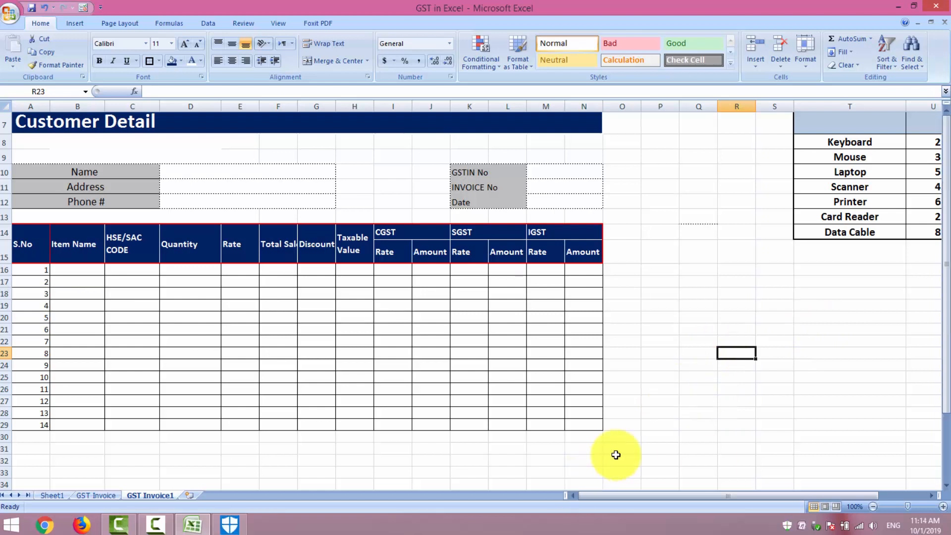
Clear the serial number from A29, the last row of the item table
{"action": "left_click", "coordinate": [946, 487]}
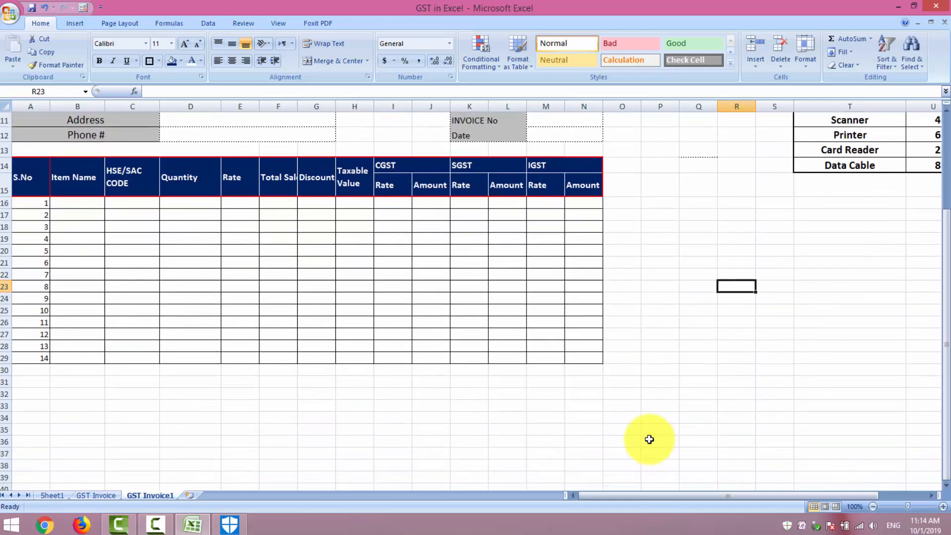
{"action": "left_click", "coordinate": [43, 359]}
{"action": "key", "text": "Delete"}
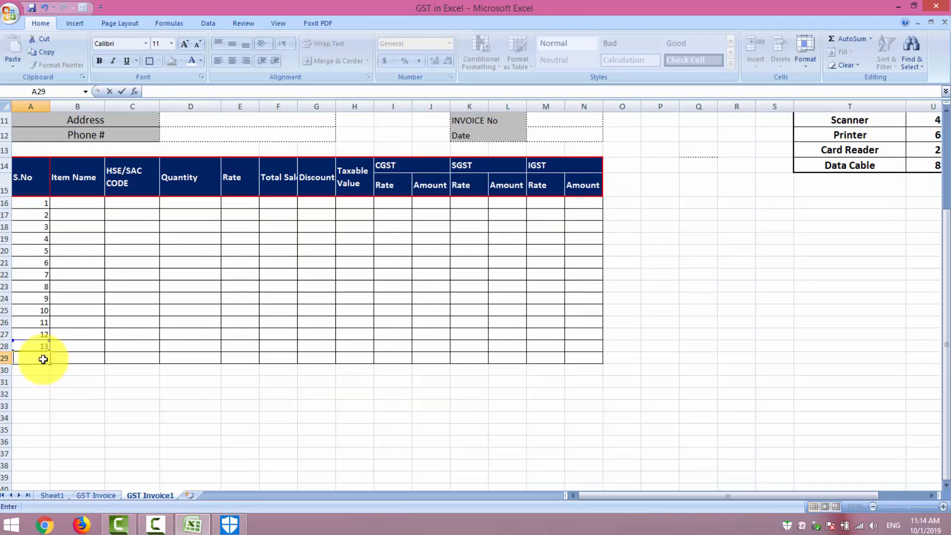
{"action": "left_click", "coordinate": [142, 404]}
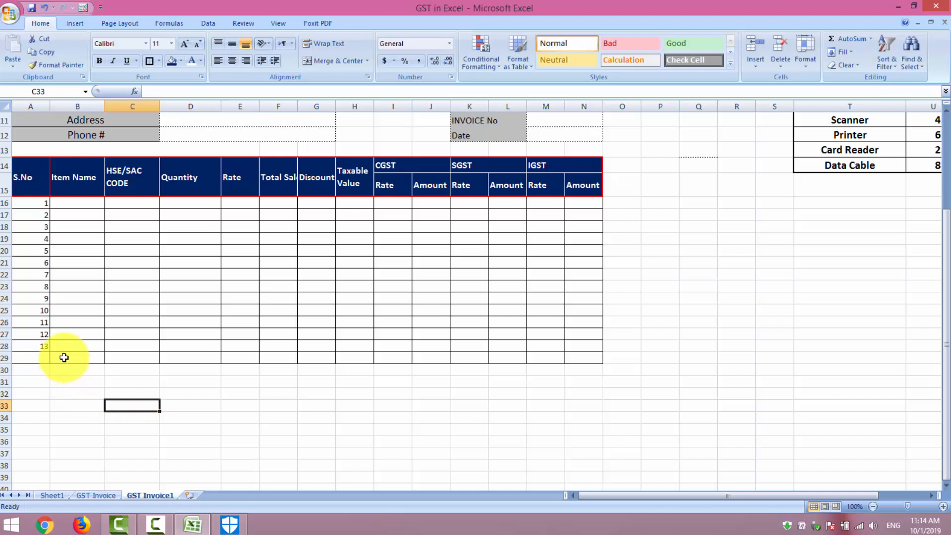
Merge and center B29:C29 in the last table row and enter the label Total
{"action": "left_click_drag", "start_coordinate": [64, 358], "coordinate": [142, 352]}
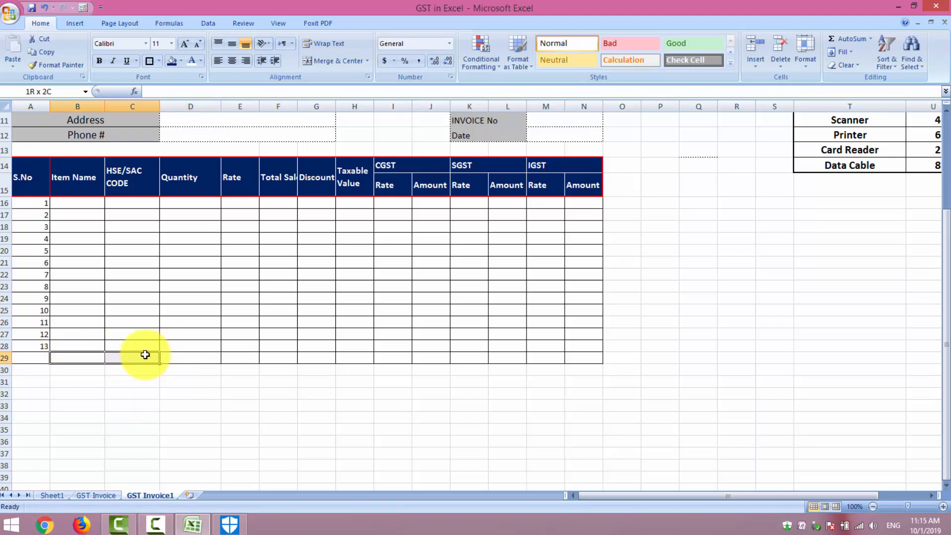
{"action": "left_click", "coordinate": [317, 61]}
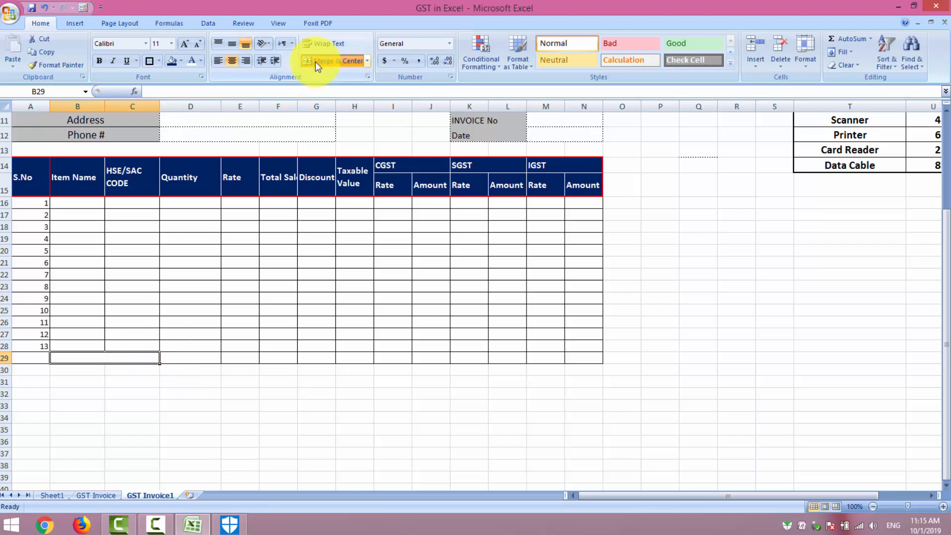
{"action": "type", "text": "T"}
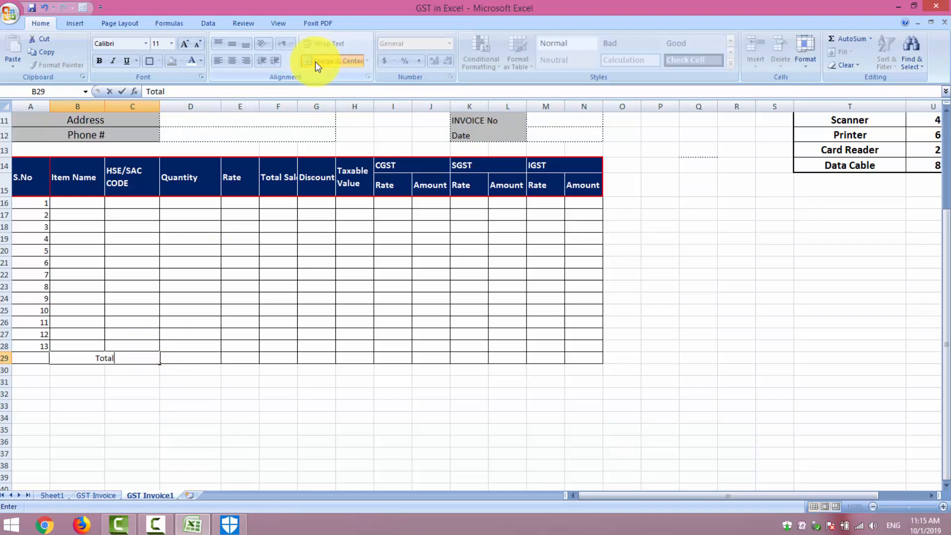
{"action": "type", "text": "otal"}
{"action": "left_click", "coordinate": [277, 383]}
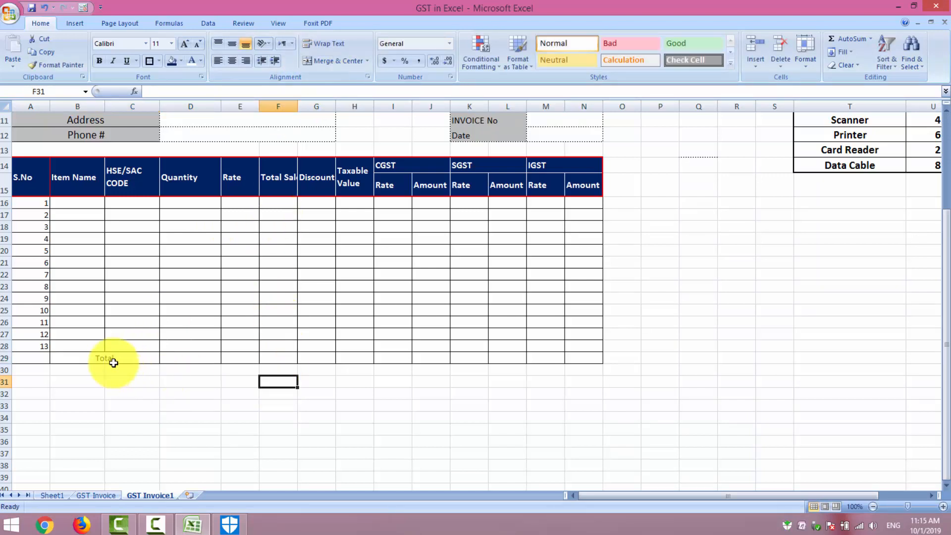
Format the Total label in B29 as bold at font size 14
{"action": "left_click", "coordinate": [114, 362]}
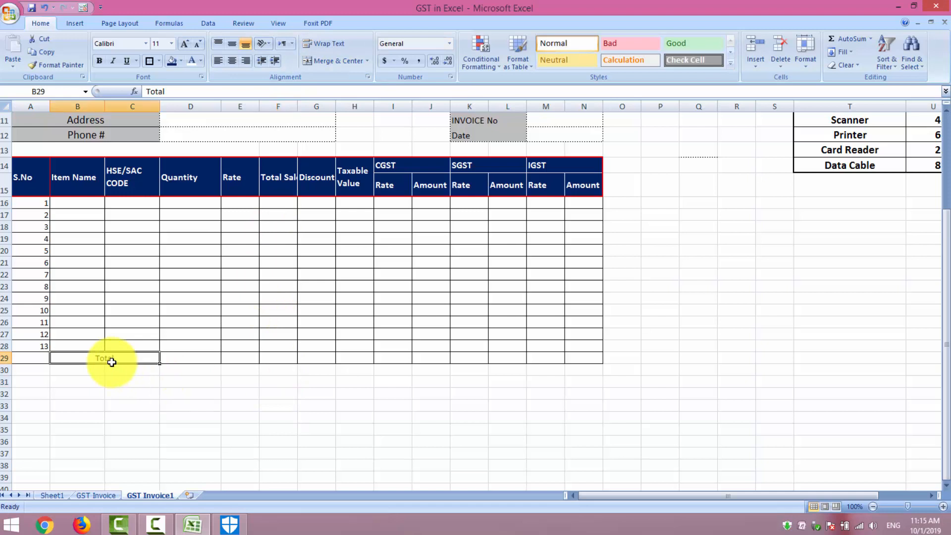
{"action": "left_click", "coordinate": [182, 44]}
{"action": "left_click", "coordinate": [183, 44]}
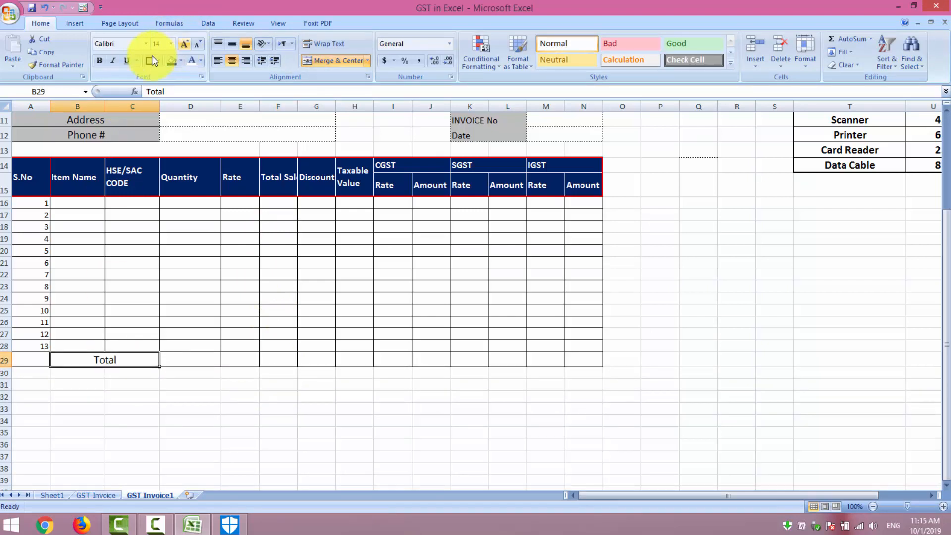
{"action": "left_click", "coordinate": [102, 61]}
{"action": "left_click", "coordinate": [302, 442]}
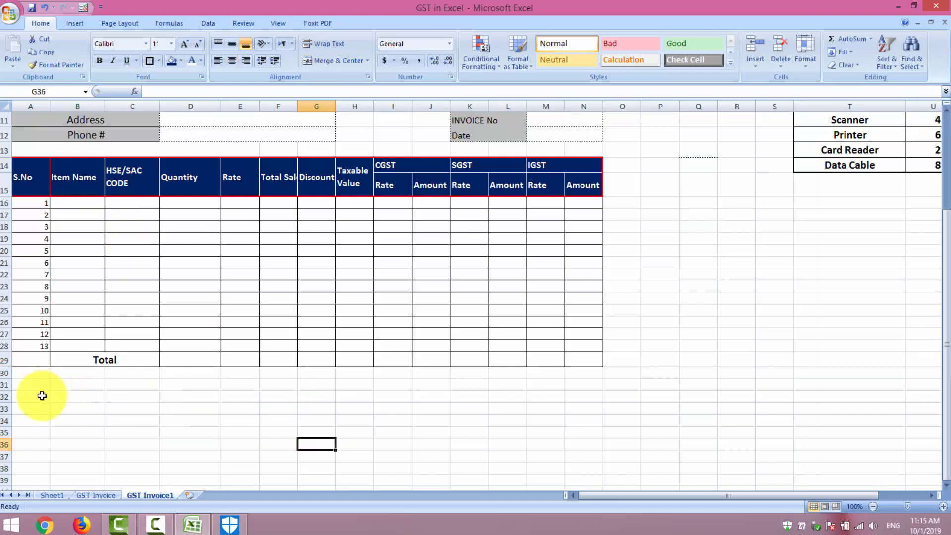
Merge and center A32:G32 below the item table and enter the heading Terms & Condition
{"action": "left_click_drag", "start_coordinate": [41, 396], "coordinate": [339, 400]}
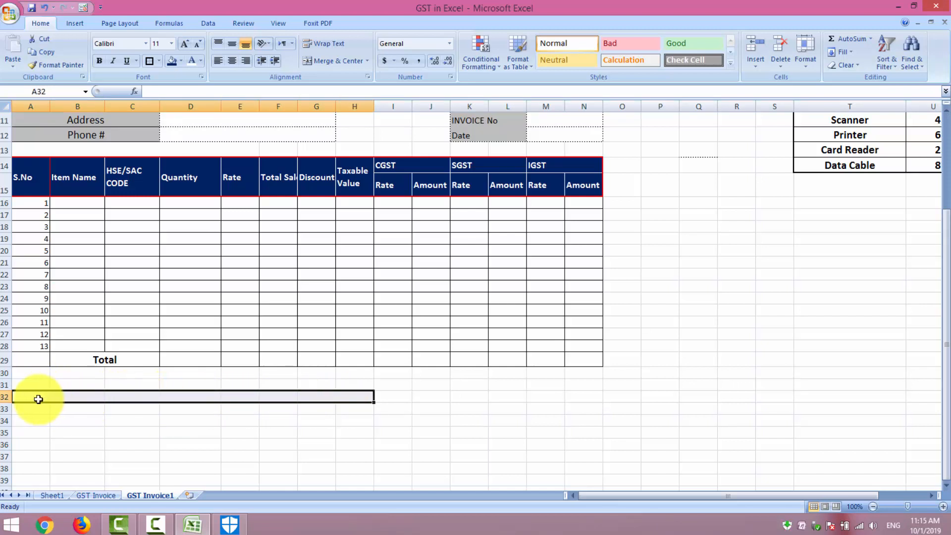
{"action": "left_click_drag", "start_coordinate": [38, 399], "coordinate": [317, 399]}
{"action": "left_click", "coordinate": [335, 60]}
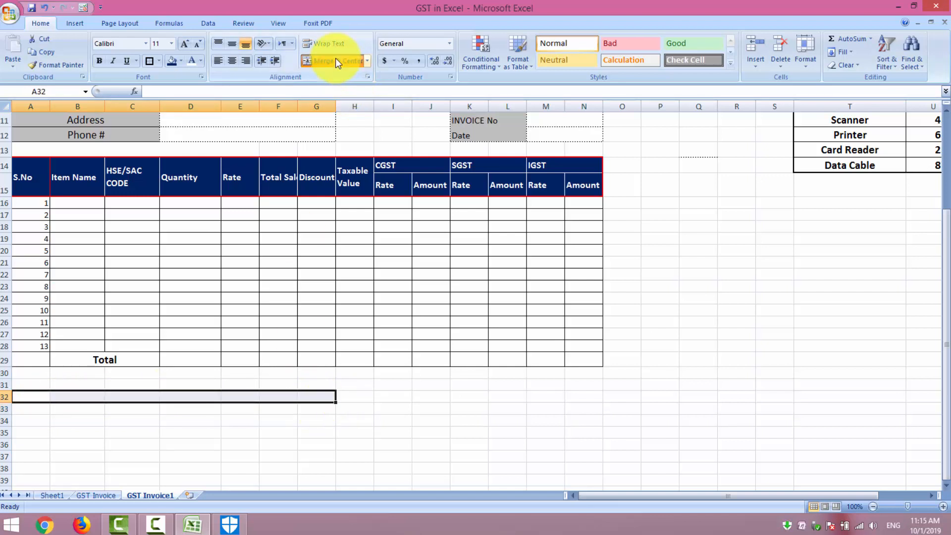
{"action": "type", "text": "Terms & Con"}
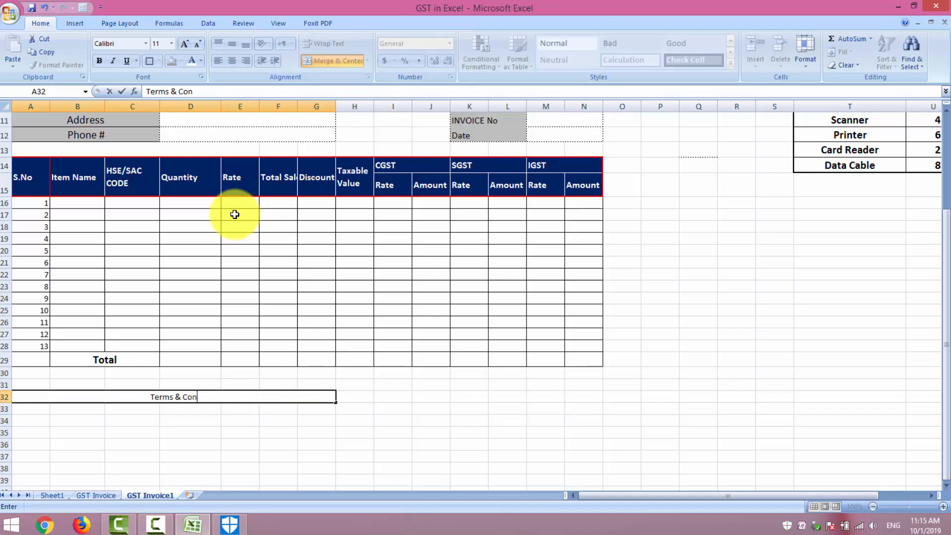
{"action": "type", "text": "dition"}
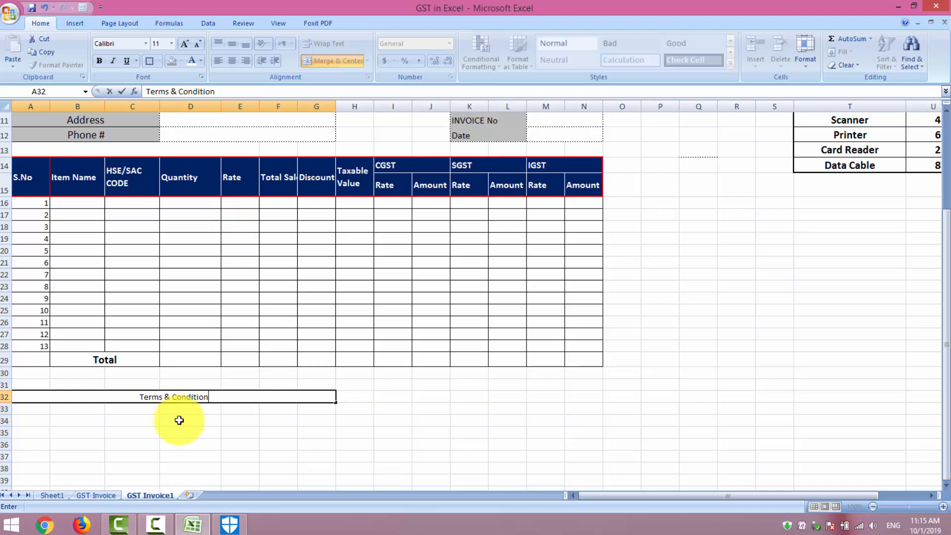
{"action": "left_click", "coordinate": [304, 488]}
Format the Terms & Condition heading as bold white text at size 18 on a dark blue fill
{"action": "left_click", "coordinate": [185, 398]}
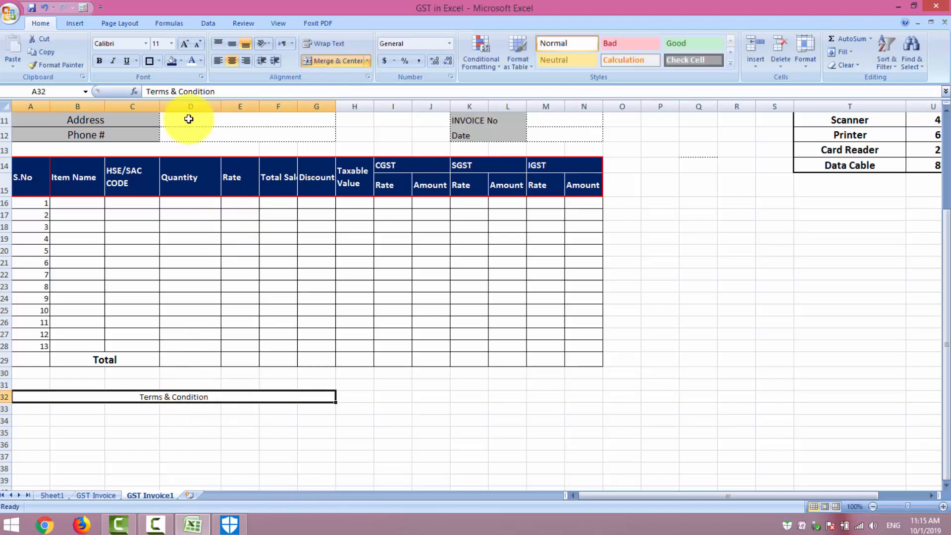
{"action": "left_click", "coordinate": [182, 44]}
{"action": "left_click", "coordinate": [183, 43]}
{"action": "left_click", "coordinate": [182, 44]}
{"action": "left_click", "coordinate": [182, 43]}
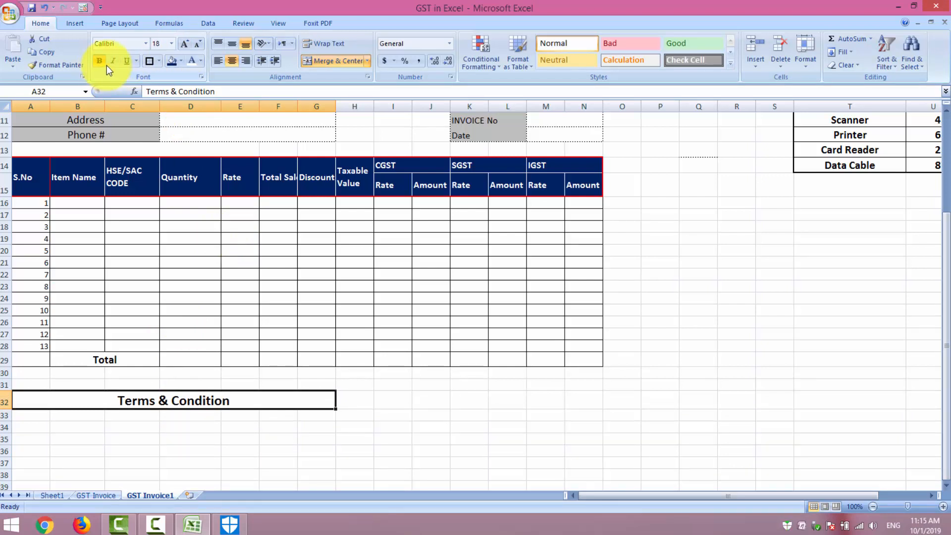
{"action": "left_click", "coordinate": [192, 61]}
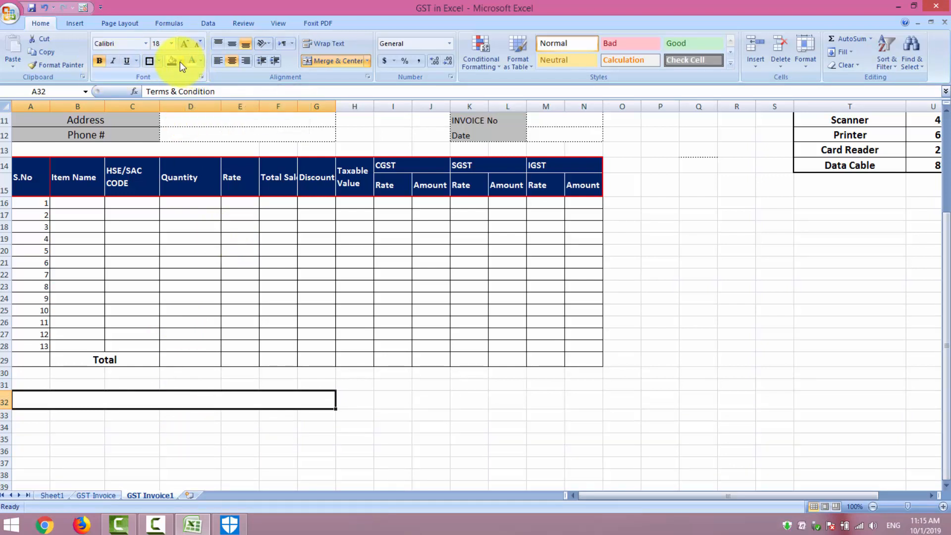
{"action": "left_click", "coordinate": [172, 63]}
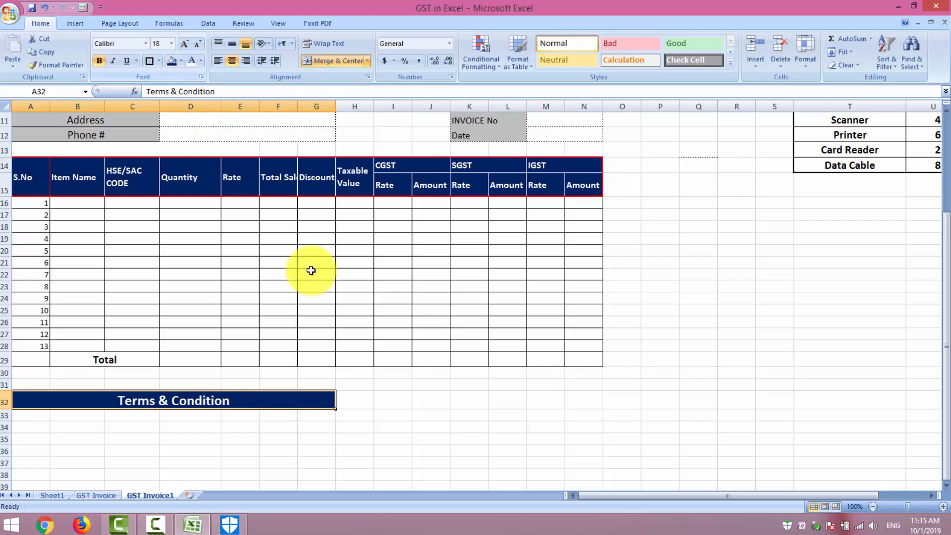
{"action": "left_click", "coordinate": [495, 448]}
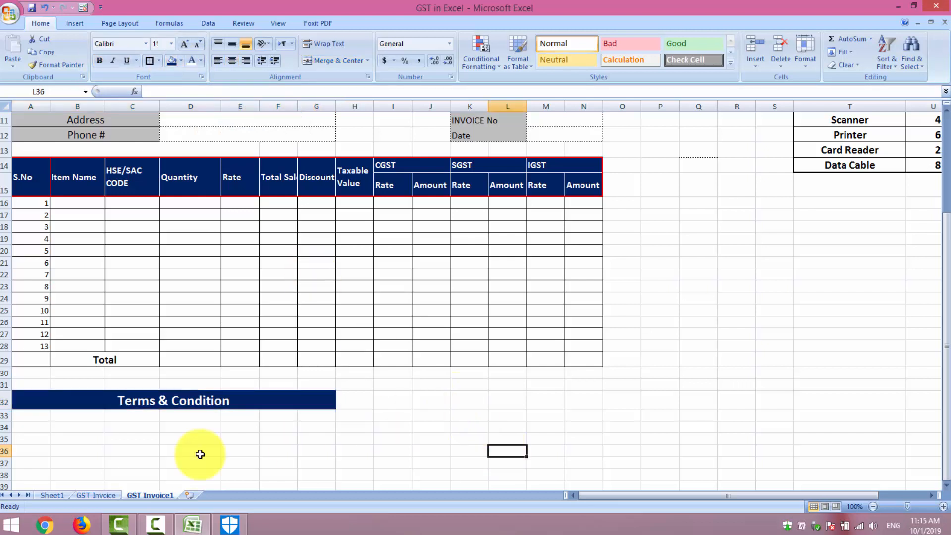
Merge and center columns A to G separately in each of rows 33, 34 and 35 under the Terms & Condition heading
{"action": "left_click", "coordinate": [41, 418]}
{"action": "left_click_drag", "start_coordinate": [40, 418], "coordinate": [317, 415]}
{"action": "left_click", "coordinate": [331, 60]}
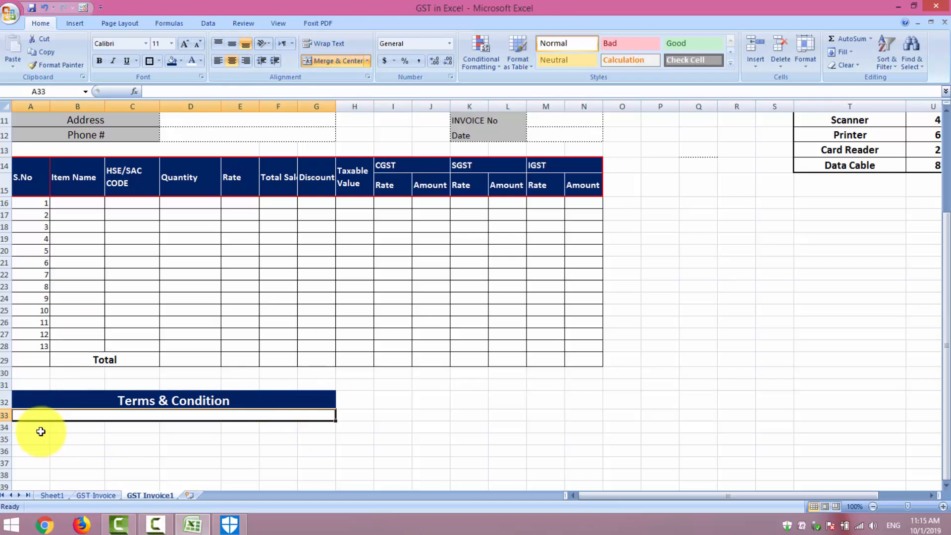
{"action": "left_click_drag", "start_coordinate": [39, 427], "coordinate": [312, 423]}
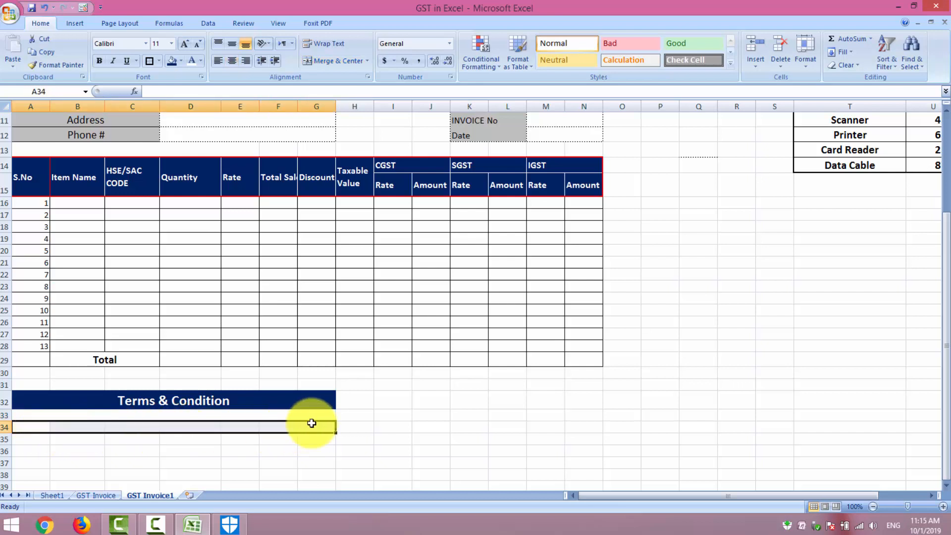
{"action": "left_click", "coordinate": [321, 63]}
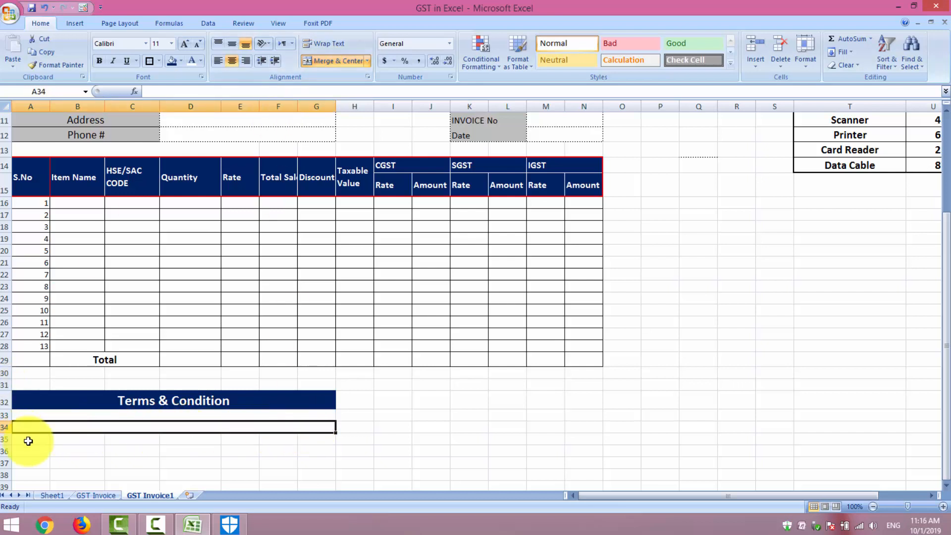
{"action": "left_click_drag", "start_coordinate": [28, 439], "coordinate": [300, 441]}
{"action": "left_click", "coordinate": [327, 61]}
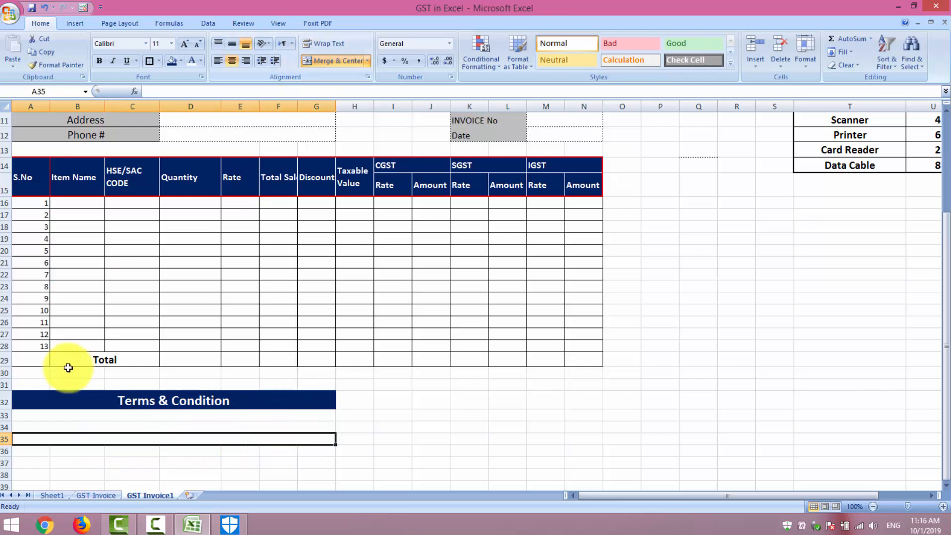
Set the border line color to Automatic and apply all borders to the Terms & Condition rows A33:G39
{"action": "left_click_drag", "start_coordinate": [67, 415], "coordinate": [72, 422]}
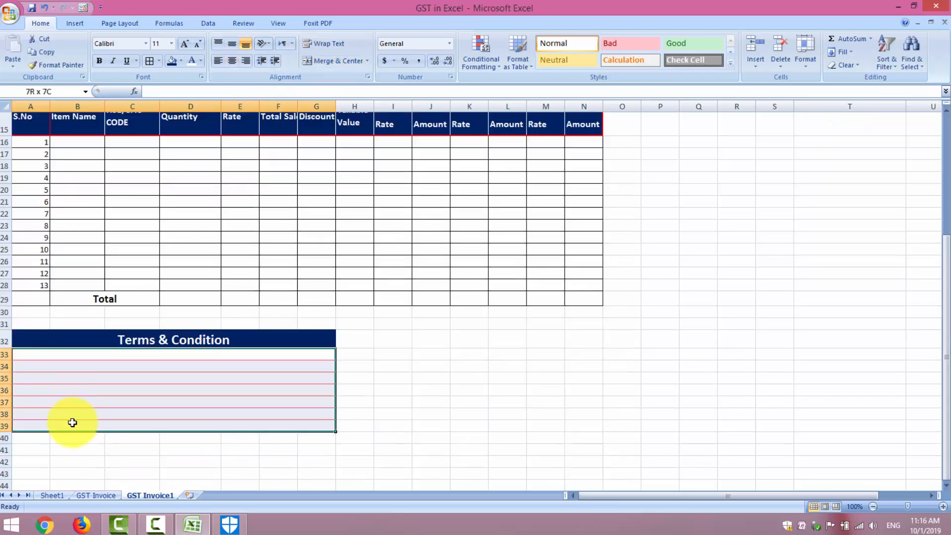
{"action": "left_click", "coordinate": [182, 64]}
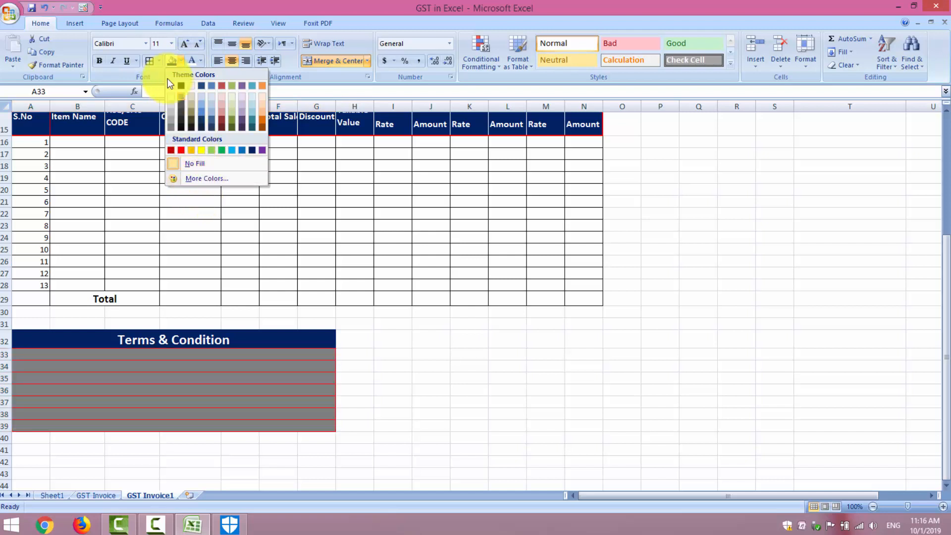
{"action": "left_click", "coordinate": [159, 61]}
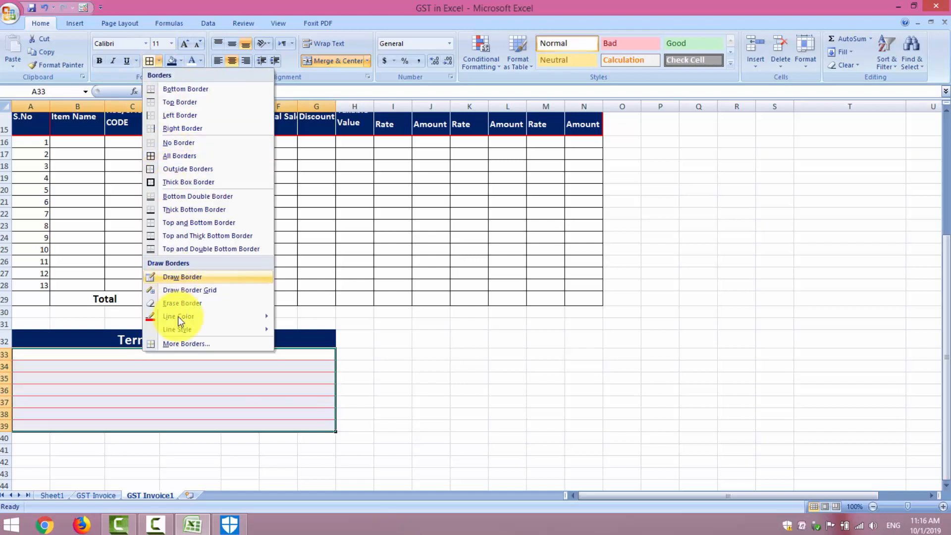
{"action": "mouse_move", "coordinate": [179, 318]}
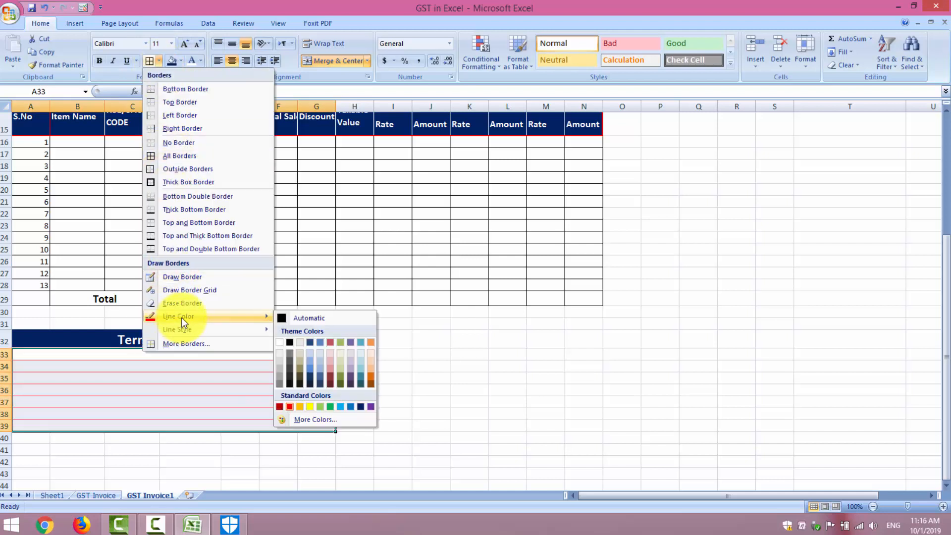
{"action": "left_click", "coordinate": [293, 320]}
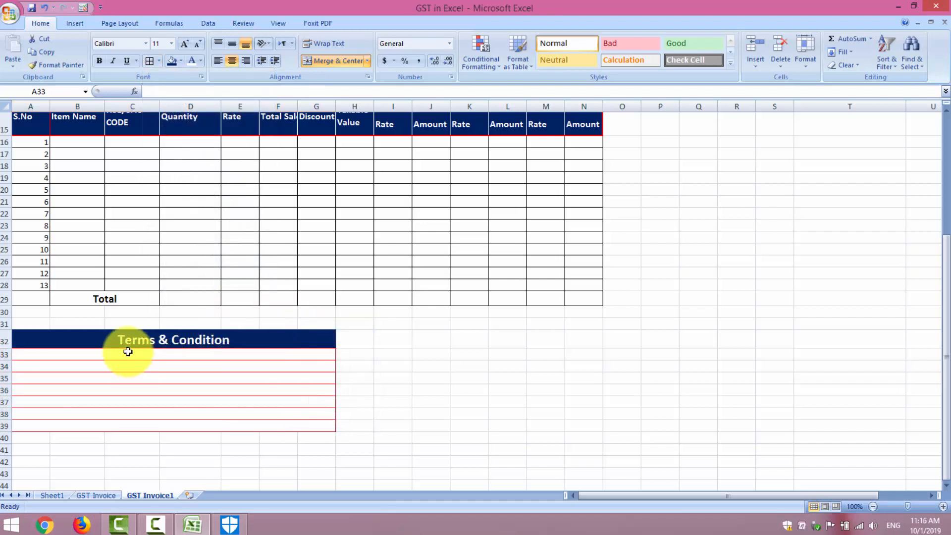
{"action": "left_click_drag", "start_coordinate": [128, 352], "coordinate": [94, 425]}
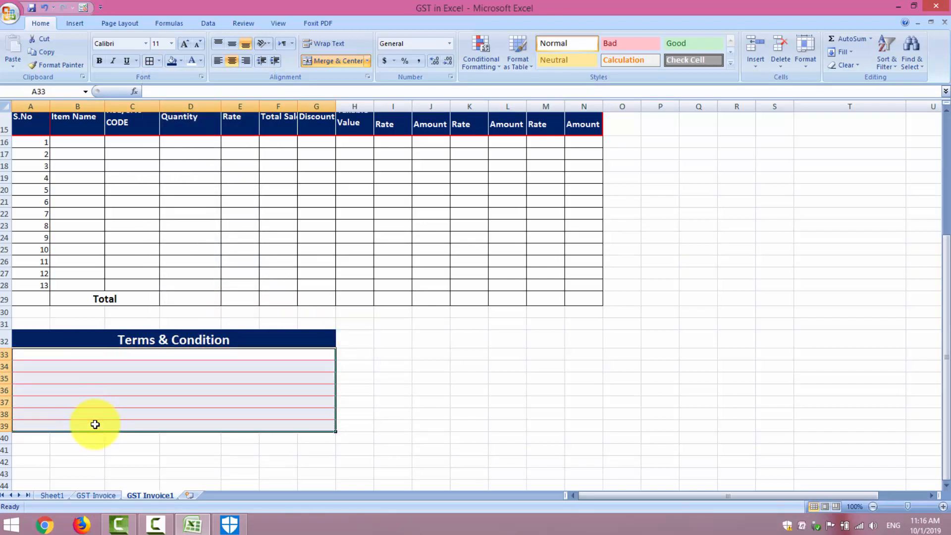
{"action": "left_click", "coordinate": [148, 64]}
{"action": "left_click", "coordinate": [583, 404]}
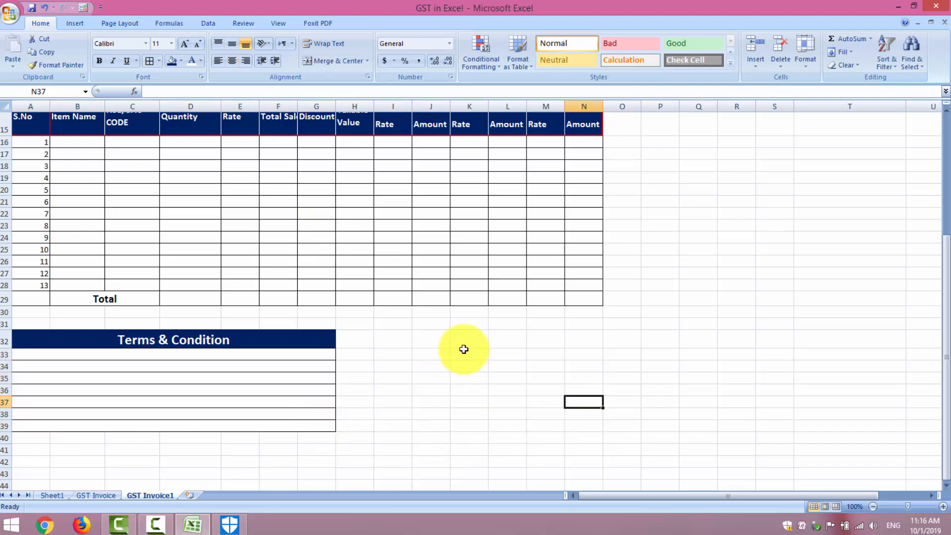
Merge and center K32:M32 beside the Terms & Condition heading, and K38:M38 further down
{"action": "left_click_drag", "start_coordinate": [478, 339], "coordinate": [503, 338]}
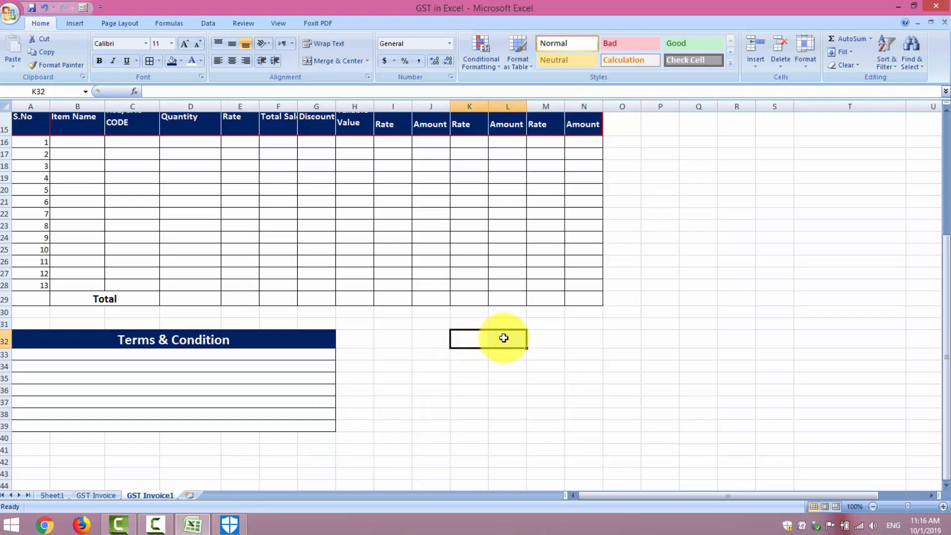
{"action": "left_click_drag", "start_coordinate": [480, 339], "coordinate": [531, 337]}
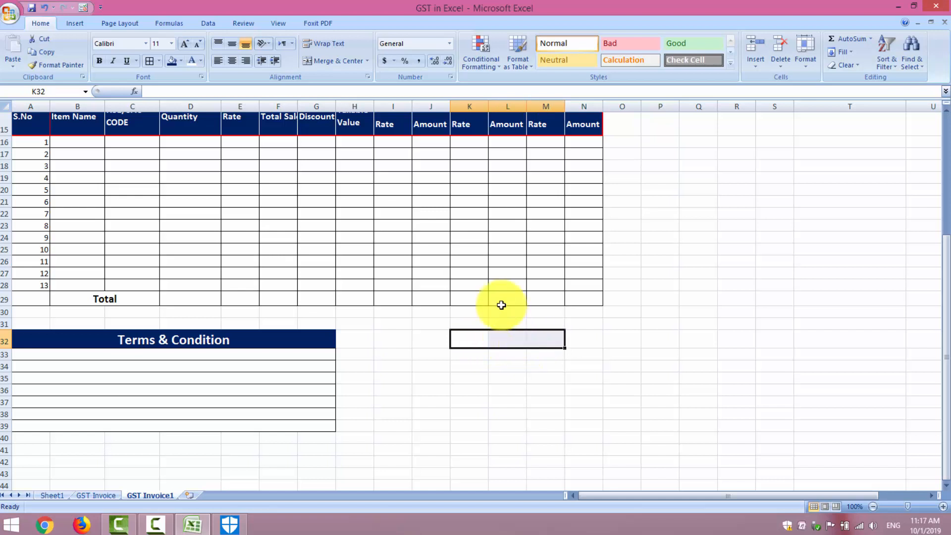
{"action": "left_click", "coordinate": [335, 62]}
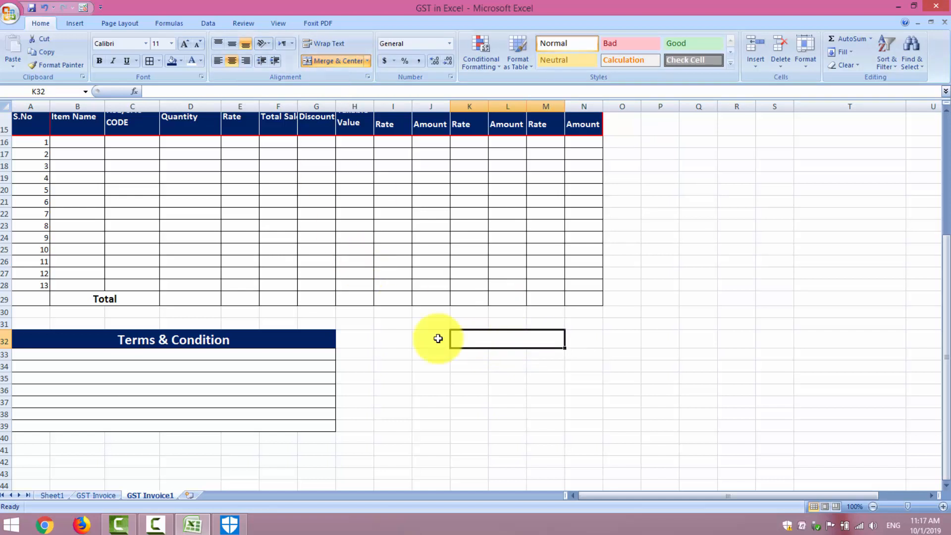
{"action": "left_click_drag", "start_coordinate": [470, 412], "coordinate": [535, 416]}
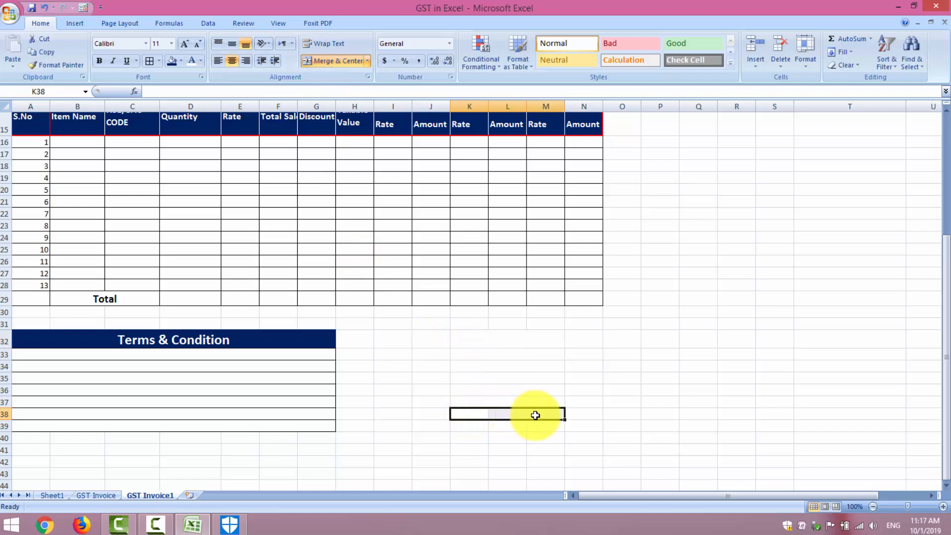
{"action": "left_click", "coordinate": [341, 65]}
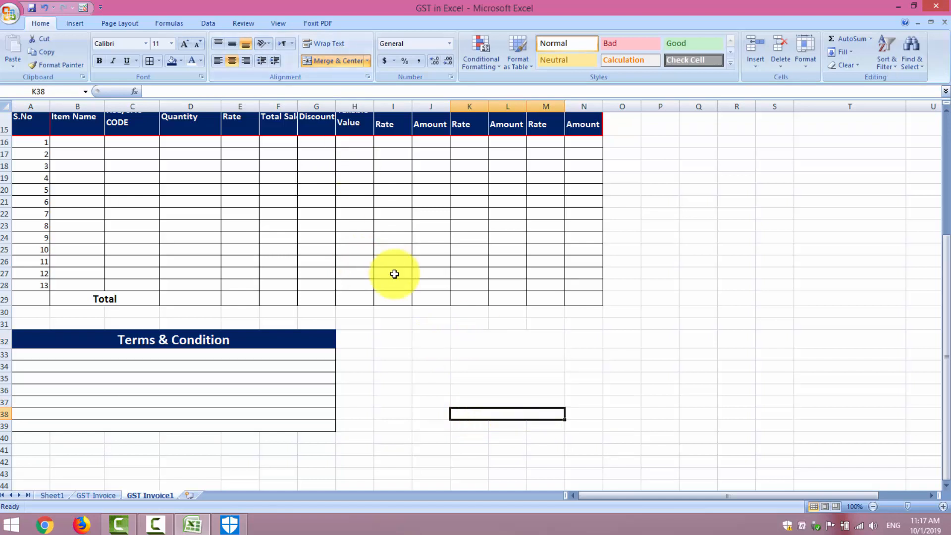
Merge and center K39:M39 and apply all borders to the summary block K32:N39
{"action": "left_click", "coordinate": [470, 425]}
{"action": "left_click_drag", "start_coordinate": [471, 425], "coordinate": [535, 425]}
{"action": "left_click", "coordinate": [347, 58]}
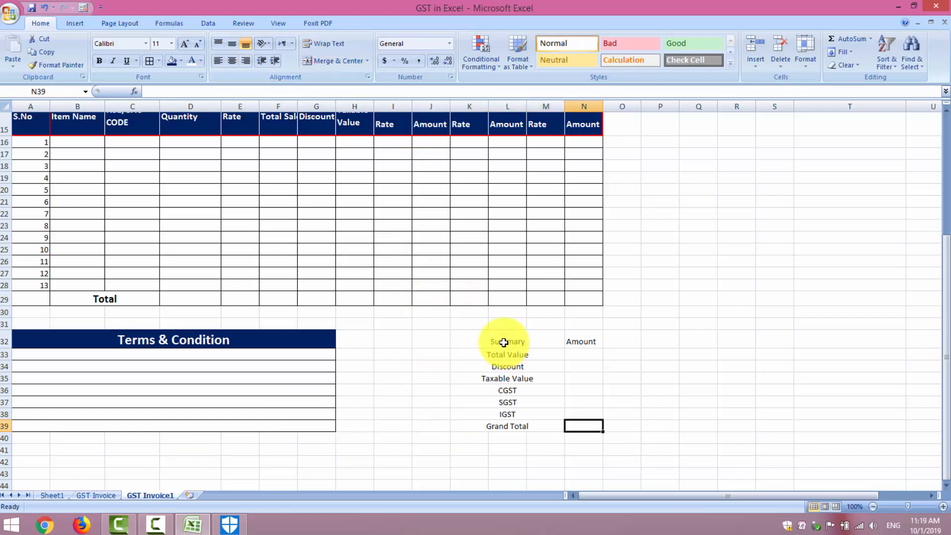
{"action": "left_click_drag", "start_coordinate": [503, 343], "coordinate": [573, 421]}
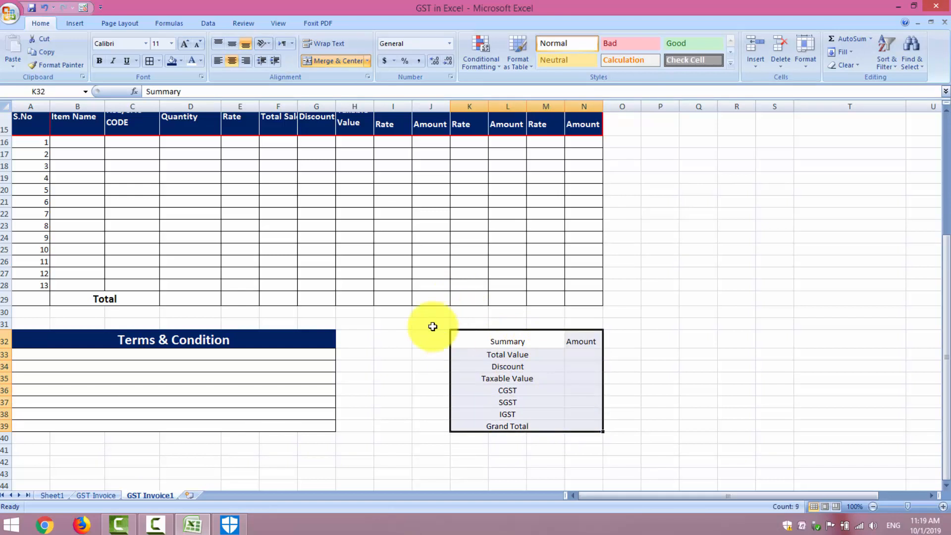
{"action": "left_click", "coordinate": [150, 65]}
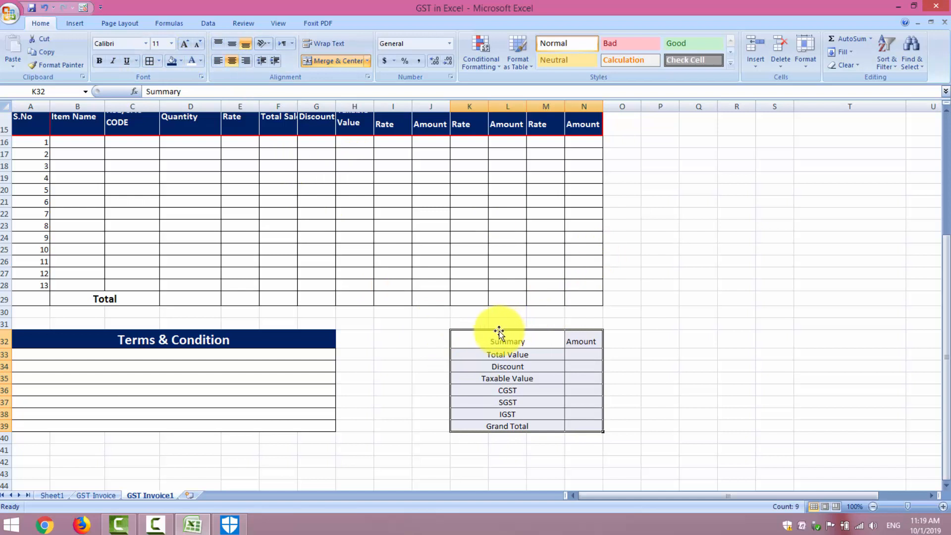
Format the Summary and Amount headers in K32:N32 as white size 14 text on dark blue, middle-aligned vertically and left-aligned
{"action": "left_click_drag", "start_coordinate": [499, 333], "coordinate": [575, 337]}
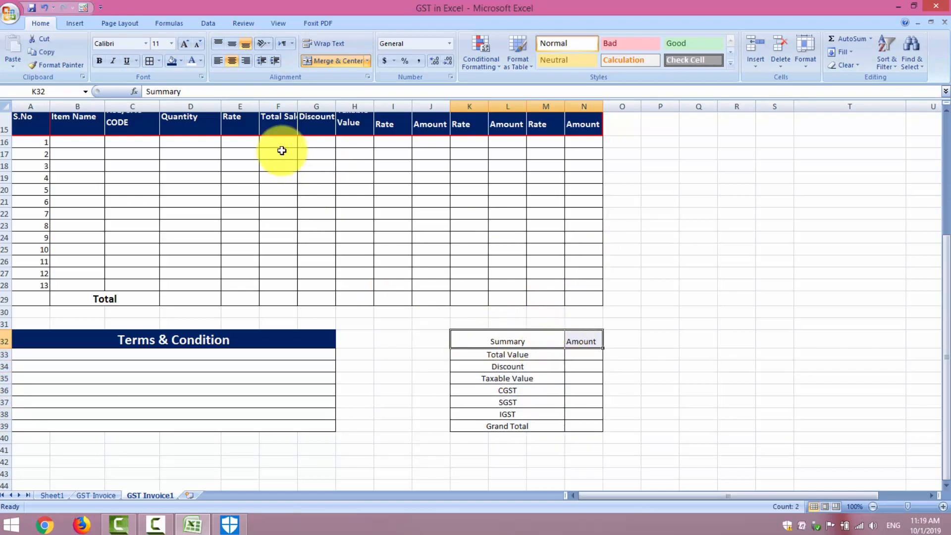
{"action": "left_click", "coordinate": [172, 62]}
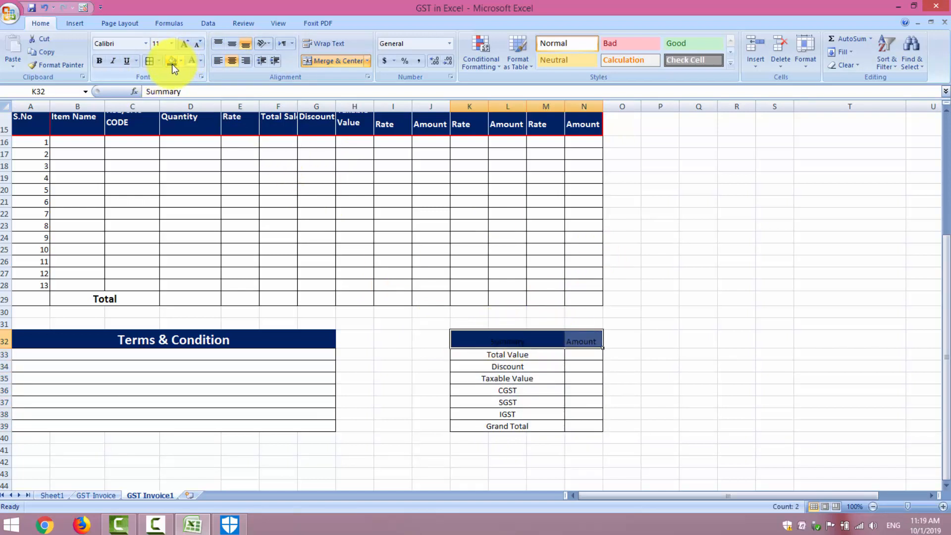
{"action": "left_click", "coordinate": [192, 65]}
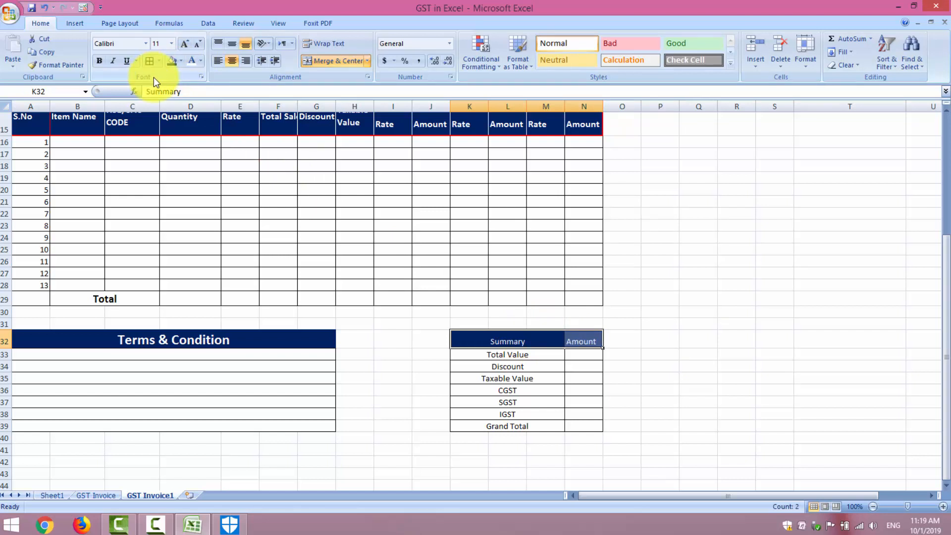
{"action": "left_click", "coordinate": [186, 44]}
{"action": "left_click", "coordinate": [186, 43]}
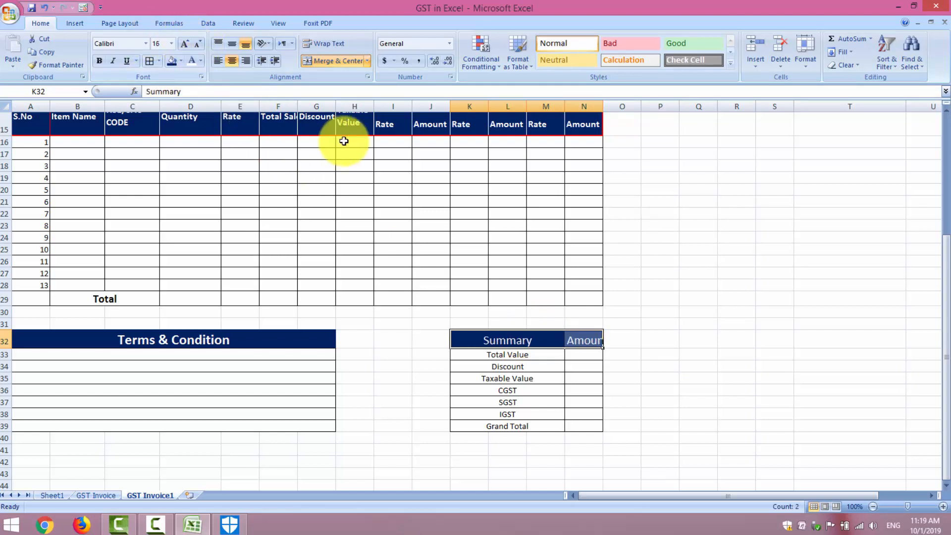
{"action": "left_click", "coordinate": [233, 48]}
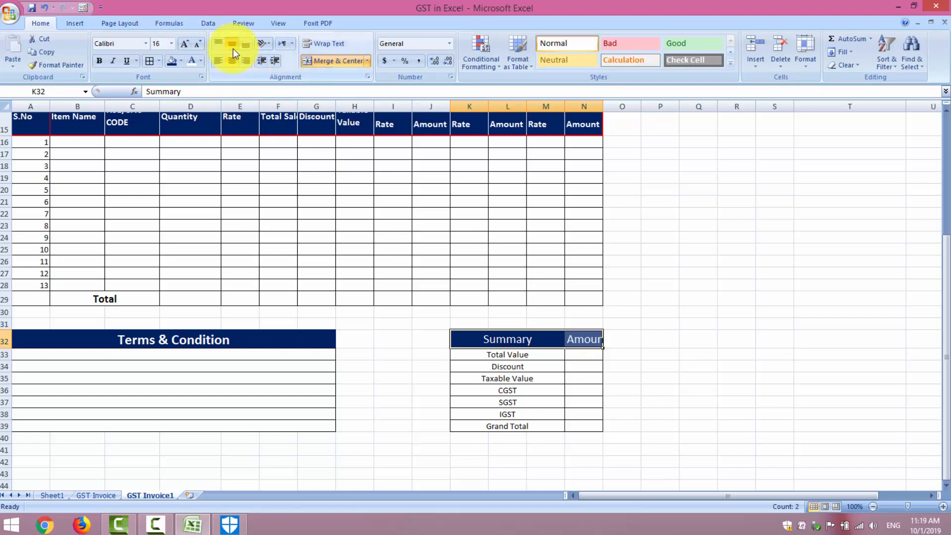
{"action": "left_click", "coordinate": [196, 48]}
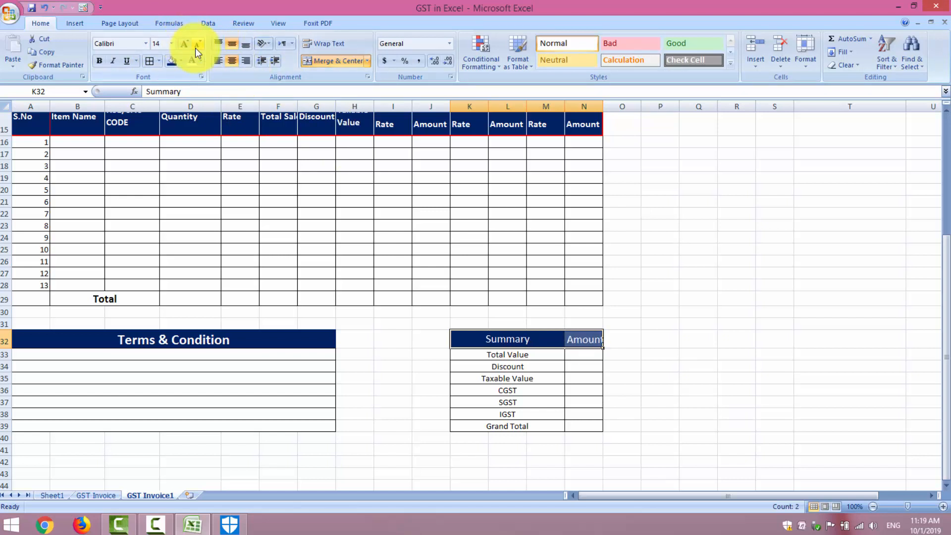
{"action": "left_click", "coordinate": [218, 62]}
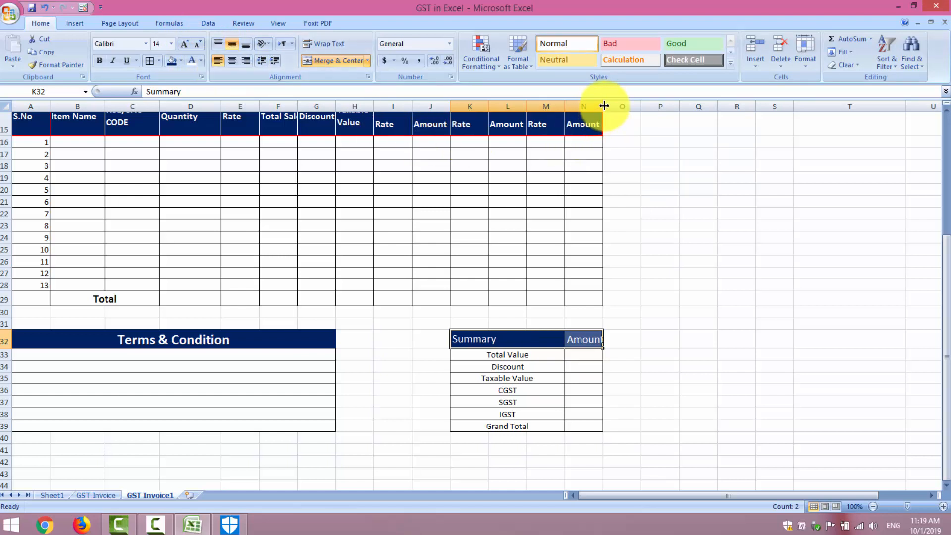
Widen column N to fit the Amount header and make the Summary header row K32:N32 bold
{"action": "left_click_drag", "start_coordinate": [603, 106], "coordinate": [604, 106]}
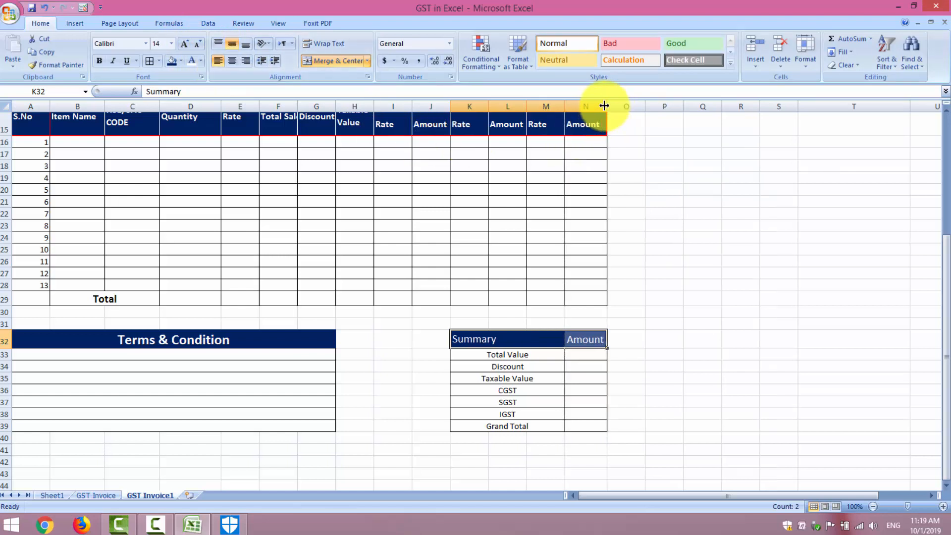
{"action": "left_click", "coordinate": [496, 355]}
{"action": "left_click_drag", "start_coordinate": [476, 339], "coordinate": [587, 339]}
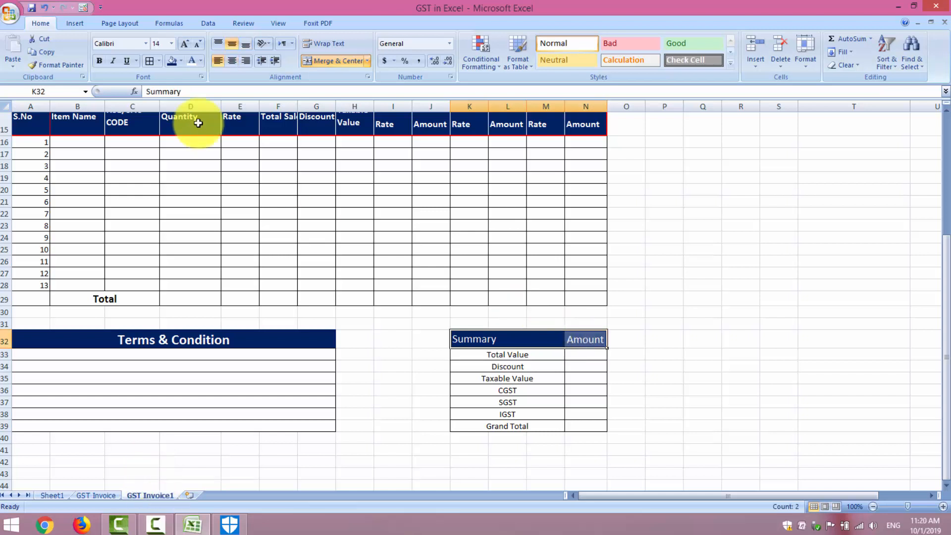
{"action": "left_click", "coordinate": [100, 60]}
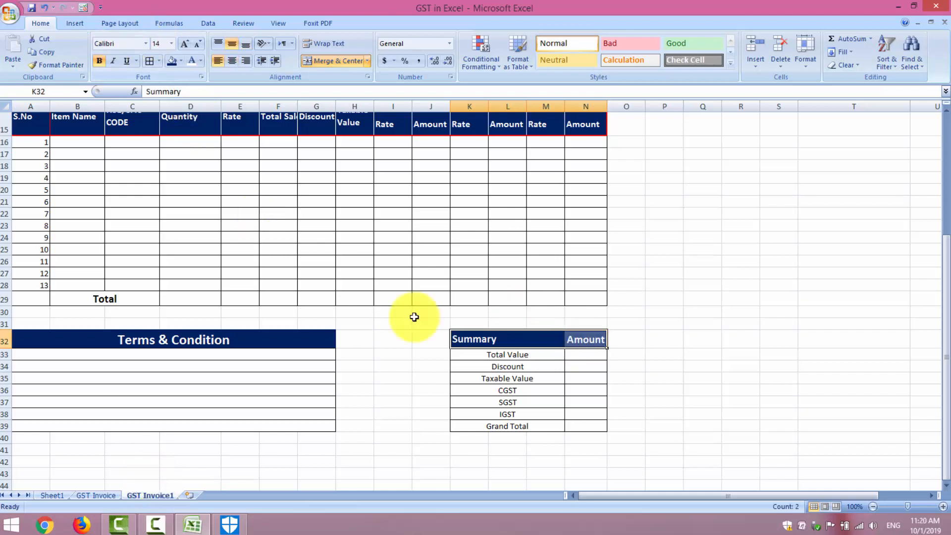
Make the summary labels from Total Value to Grand Total bold and right-aligned
{"action": "left_click_drag", "start_coordinate": [462, 351], "coordinate": [480, 425]}
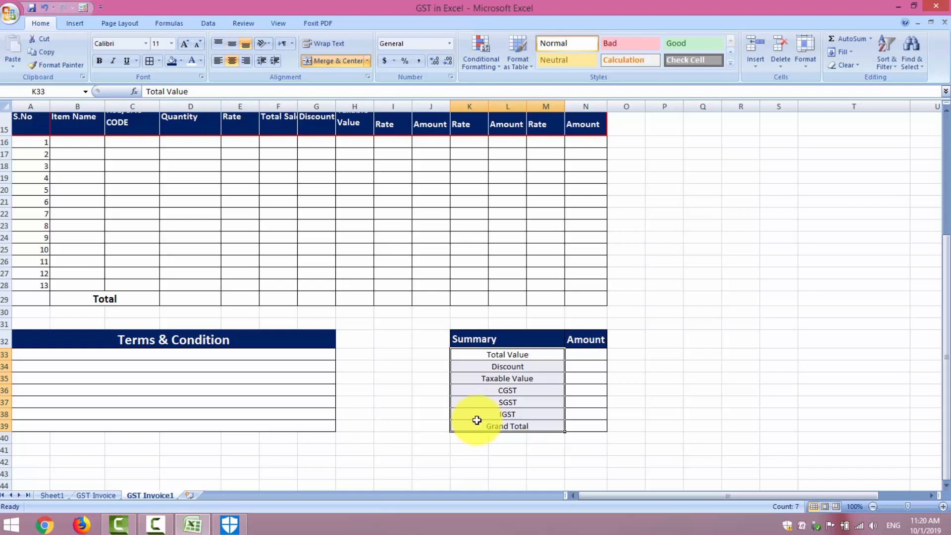
{"action": "left_click", "coordinate": [100, 61]}
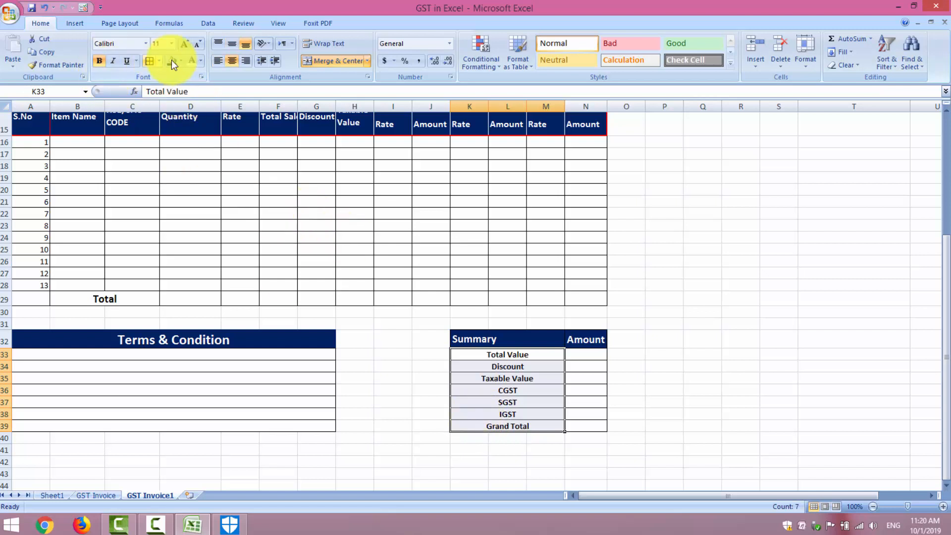
{"action": "left_click", "coordinate": [248, 62]}
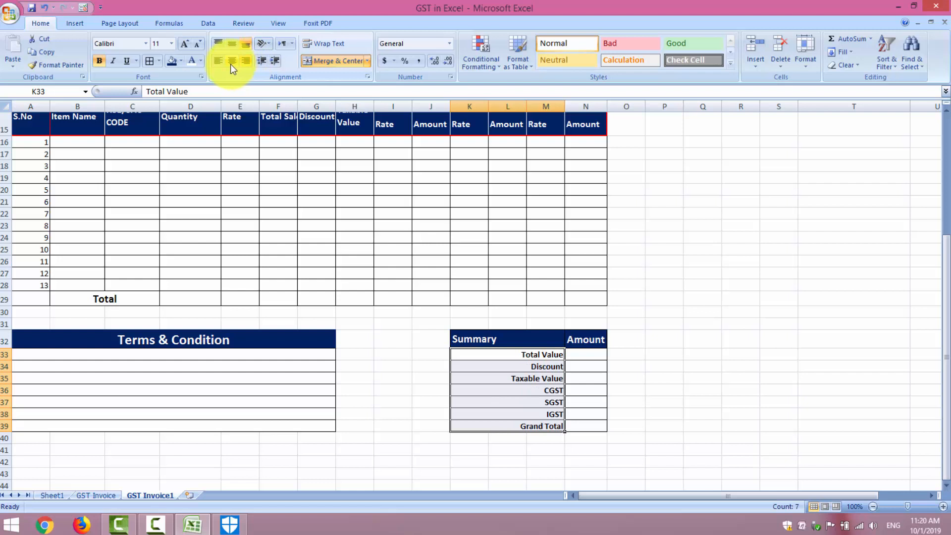
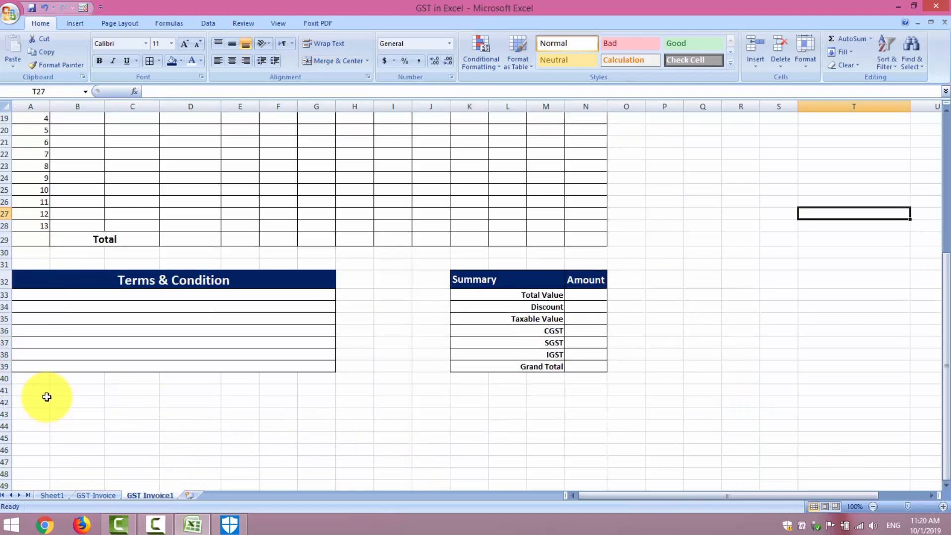
Merge and center A41:D41 for the label Total Amount In Word and format it bold at size 14
{"action": "left_click_drag", "start_coordinate": [34, 391], "coordinate": [195, 389]}
{"action": "left_click", "coordinate": [316, 60]}
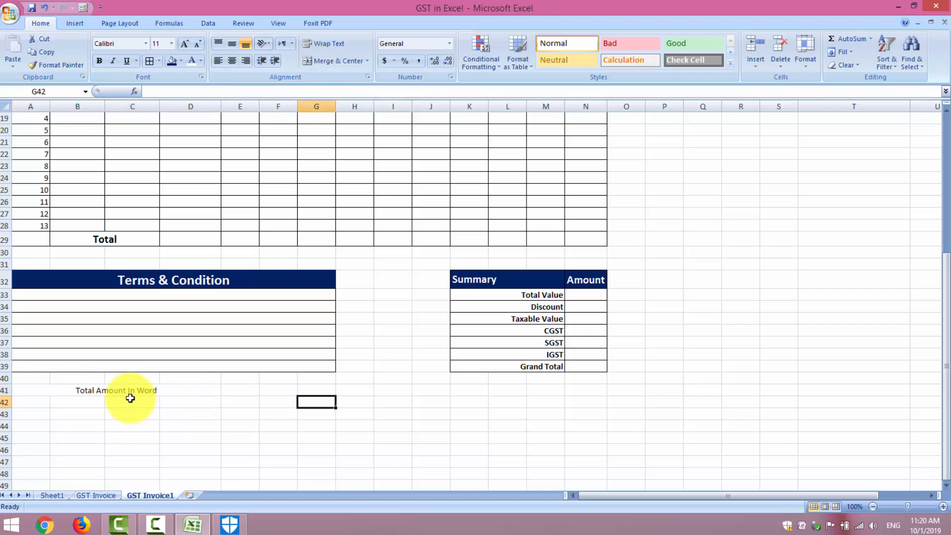
{"action": "left_click", "coordinate": [127, 394]}
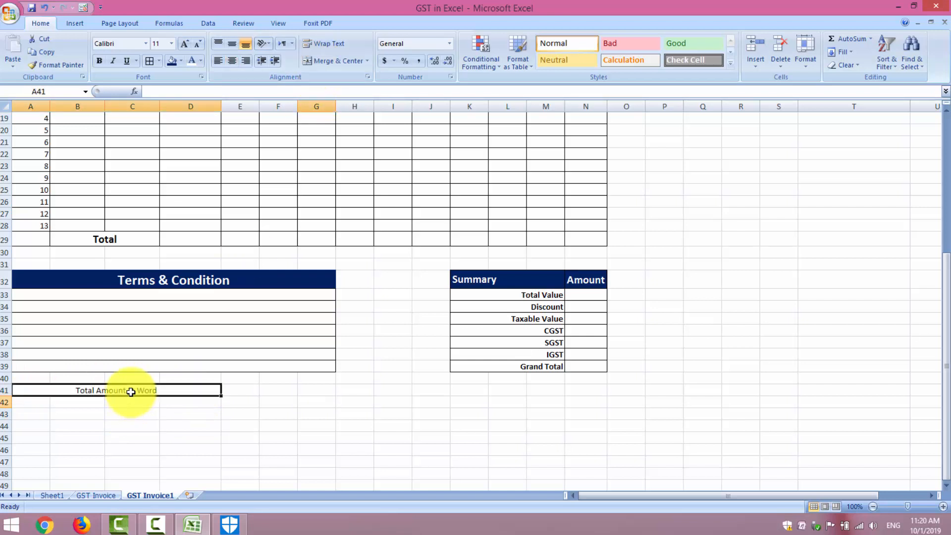
{"action": "left_click", "coordinate": [189, 40]}
{"action": "left_click", "coordinate": [189, 40]}
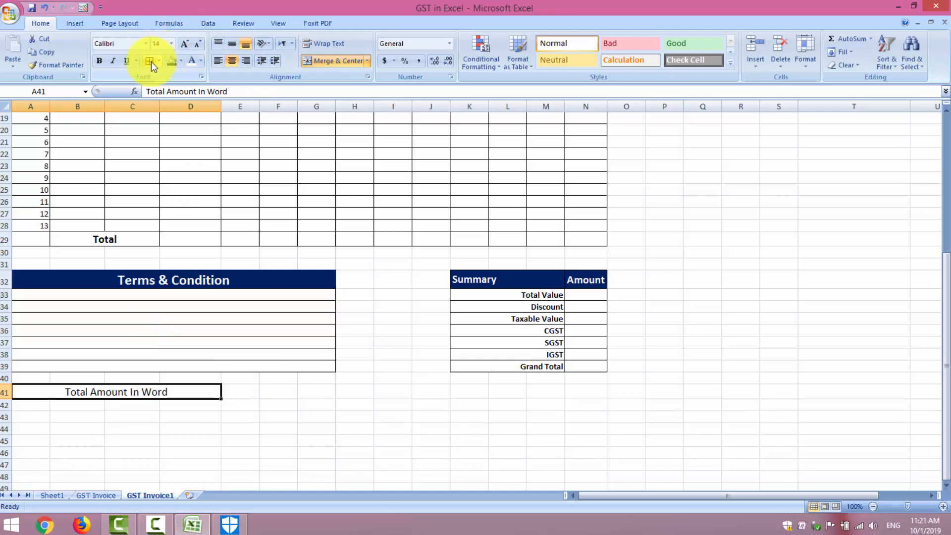
{"action": "left_click", "coordinate": [105, 63]}
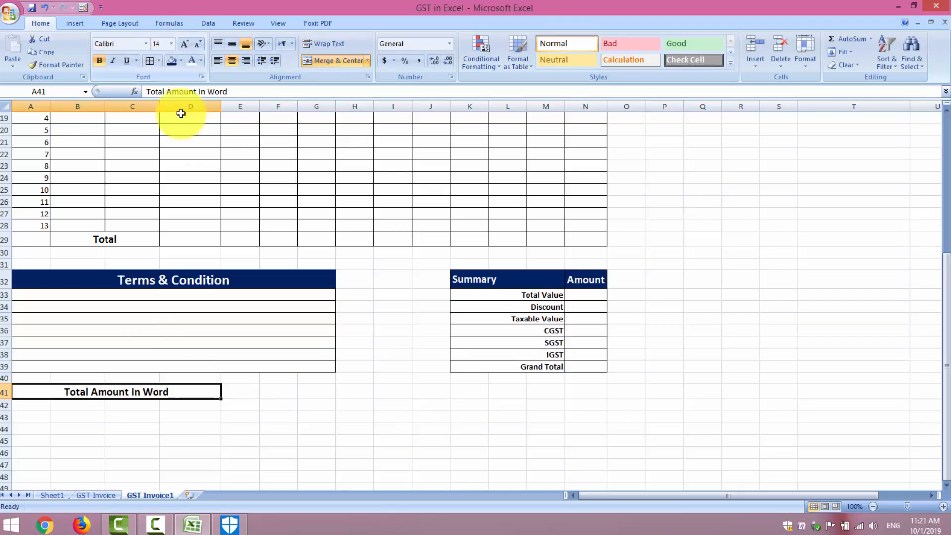
Merge and center E41:N41, and give the Total Amount In Word label white text on a dark blue fill
{"action": "left_click_drag", "start_coordinate": [236, 389], "coordinate": [571, 390]}
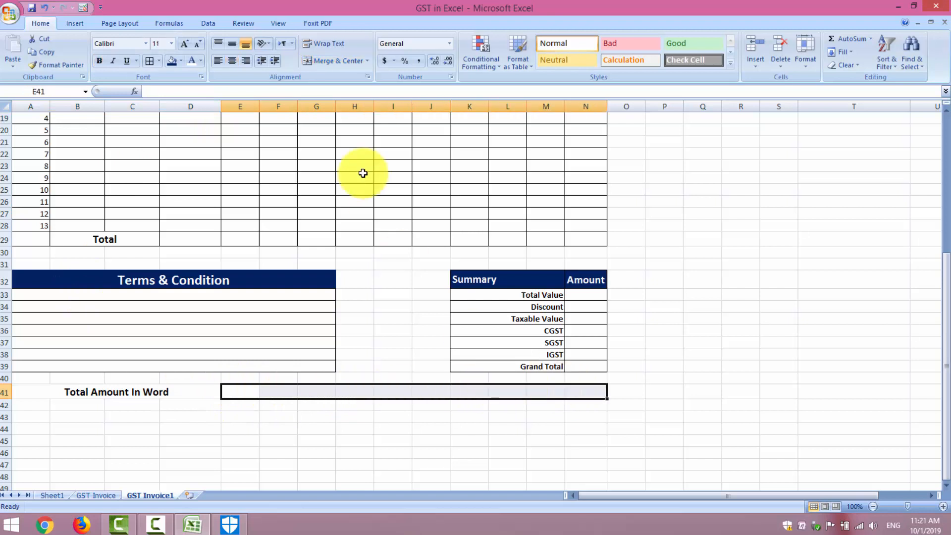
{"action": "left_click", "coordinate": [332, 60]}
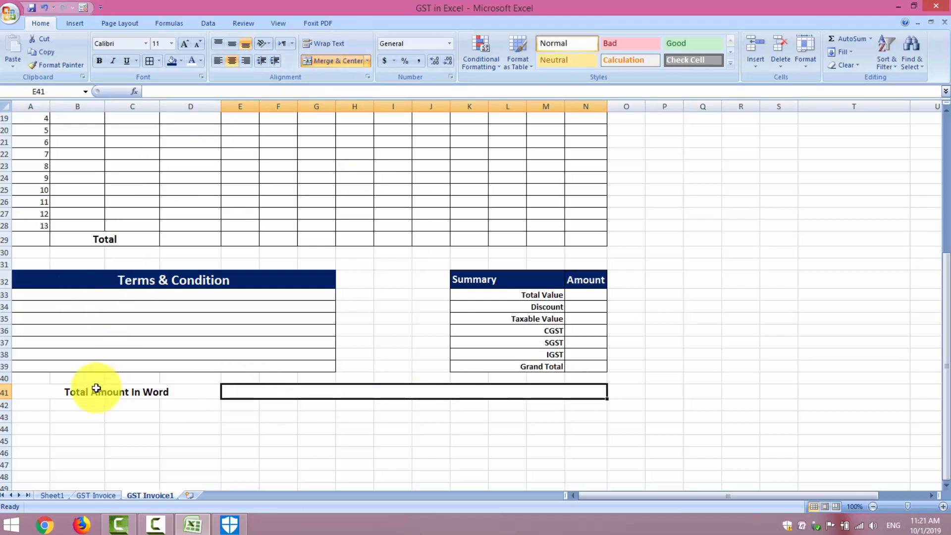
{"action": "left_click_drag", "start_coordinate": [95, 388], "coordinate": [234, 391]}
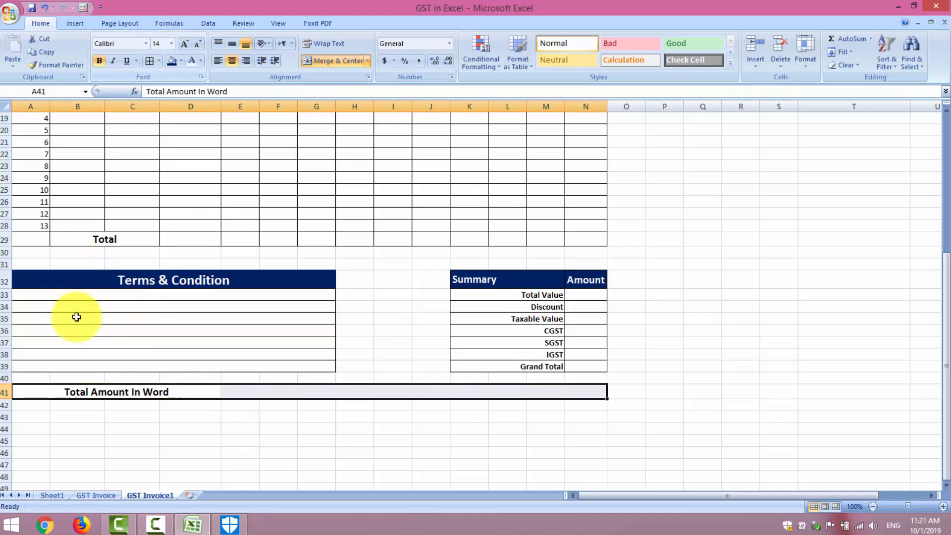
{"action": "left_click", "coordinate": [104, 389]}
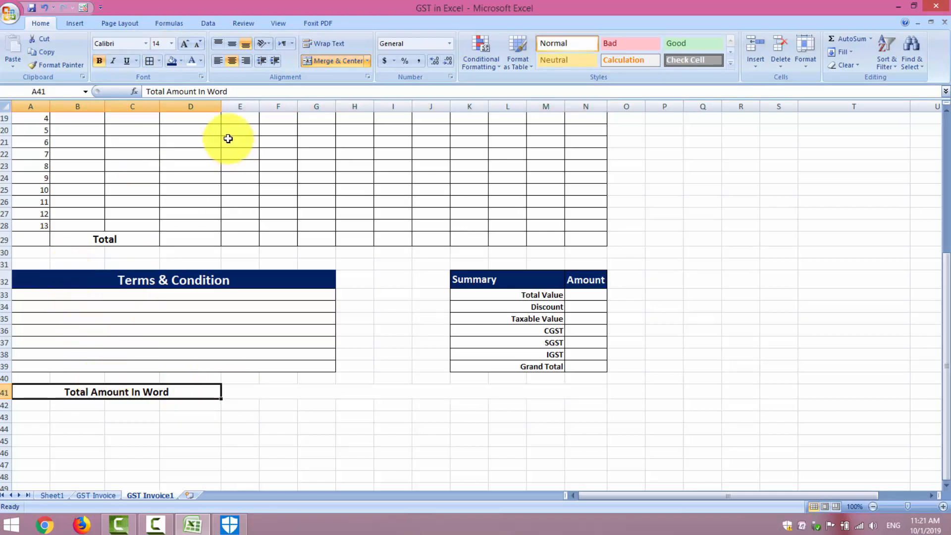
{"action": "left_click", "coordinate": [181, 60]}
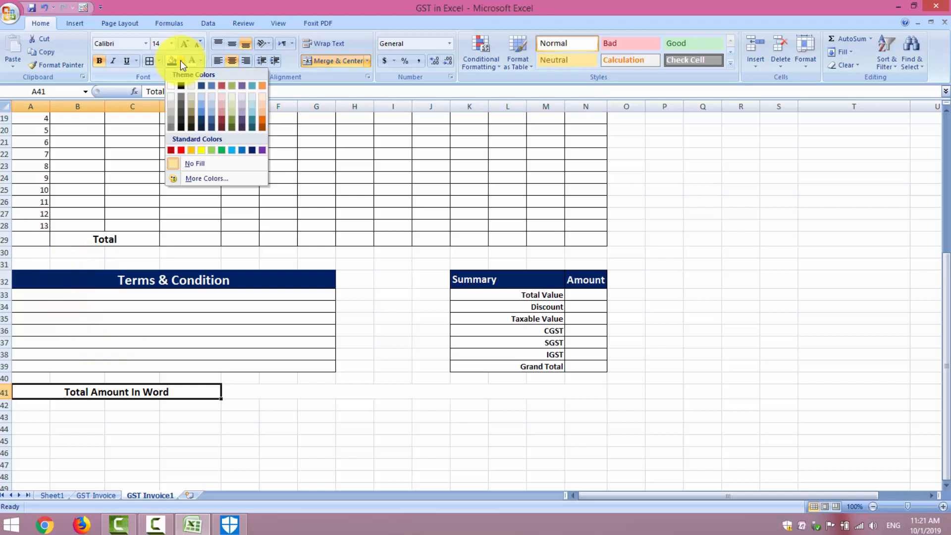
{"action": "left_click", "coordinate": [252, 151]}
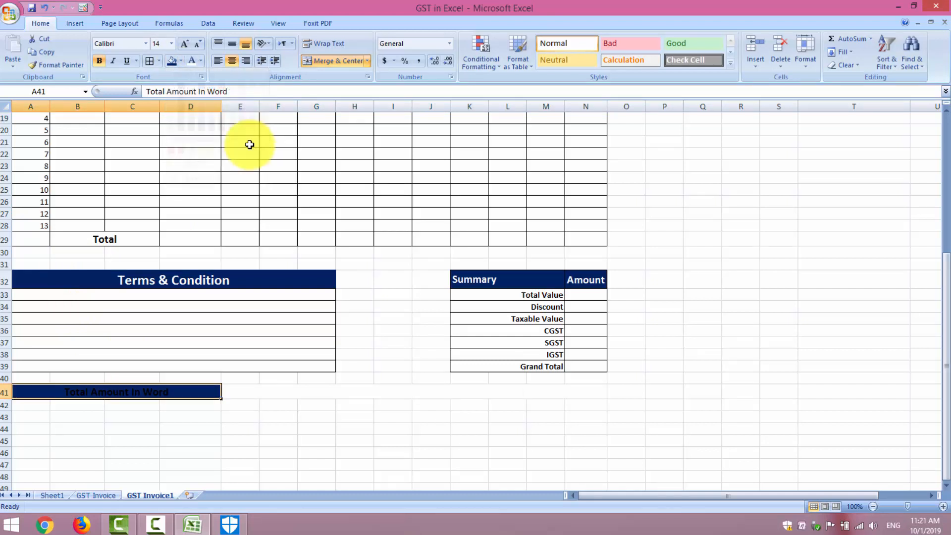
{"action": "left_click", "coordinate": [190, 61]}
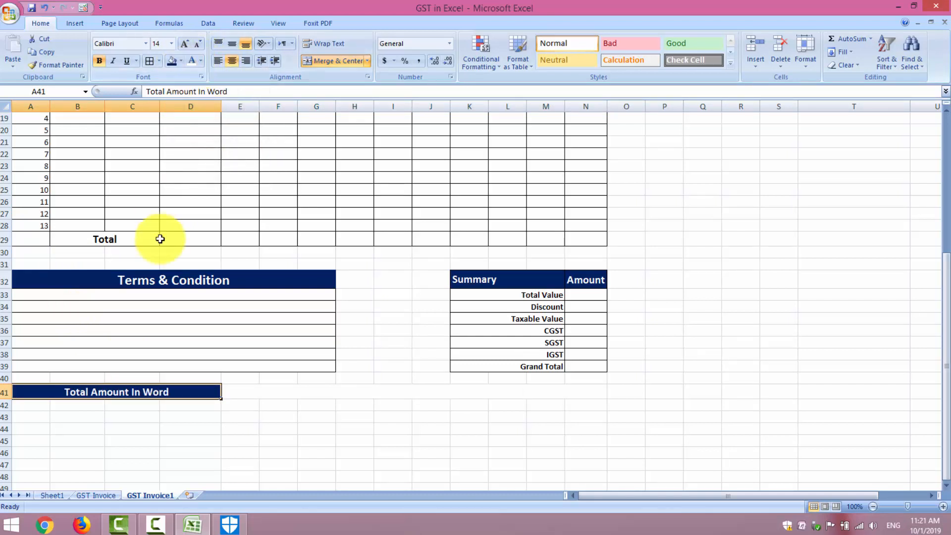
Fill the merged cell E41:N41 beside the Total Amount In Word label with standard blue
{"action": "left_click", "coordinate": [255, 389]}
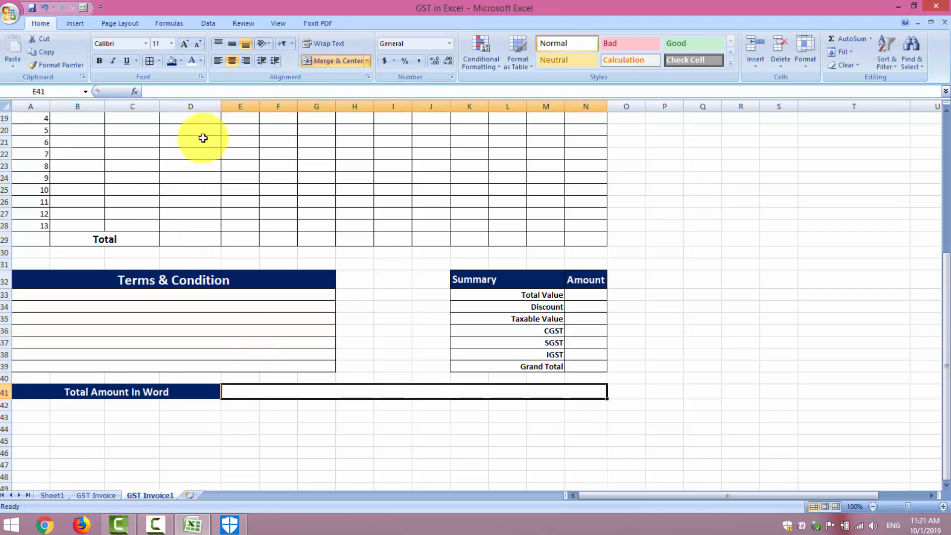
{"action": "left_click", "coordinate": [180, 61]}
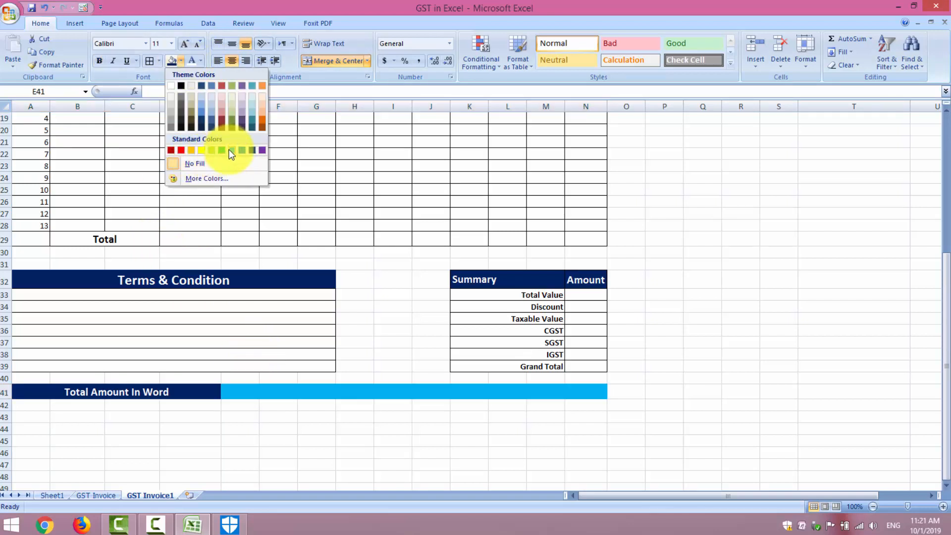
{"action": "left_click", "coordinate": [242, 151]}
{"action": "left_click", "coordinate": [694, 427]}
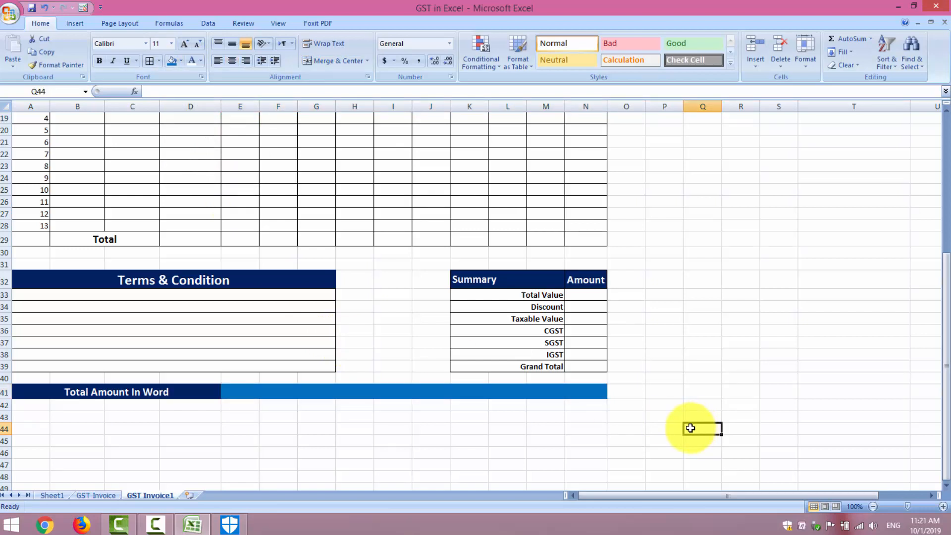
Change the fill of the merged cell E41:N41 to light blue
{"action": "left_click", "coordinate": [335, 389]}
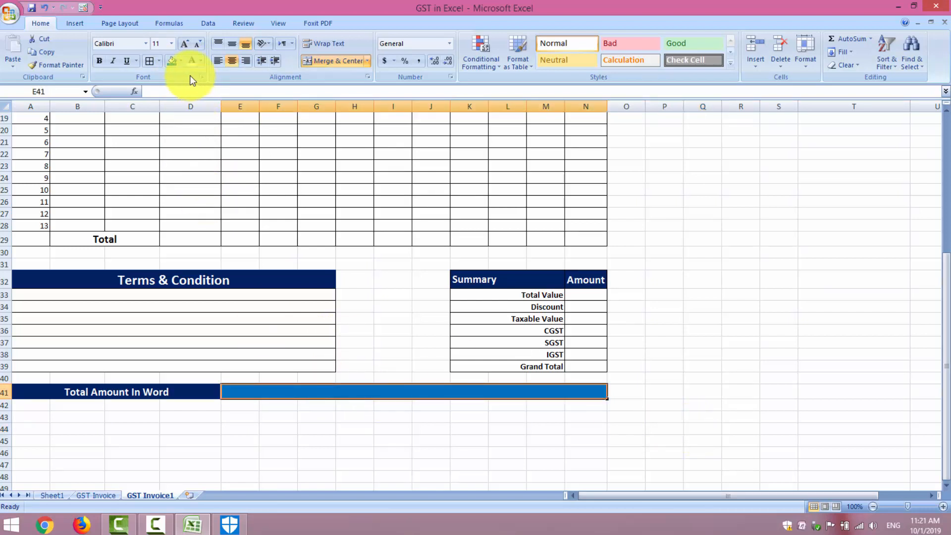
{"action": "left_click", "coordinate": [183, 63]}
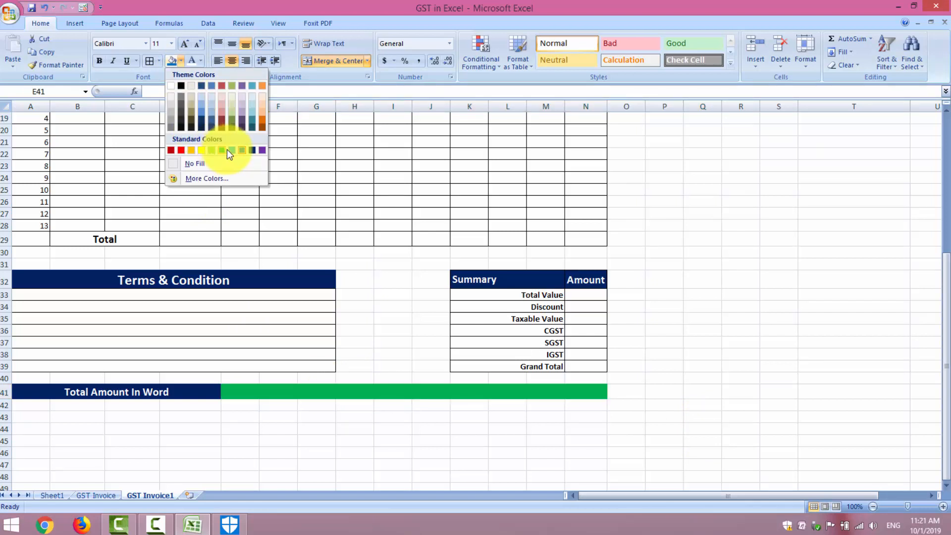
{"action": "left_click", "coordinate": [767, 379]}
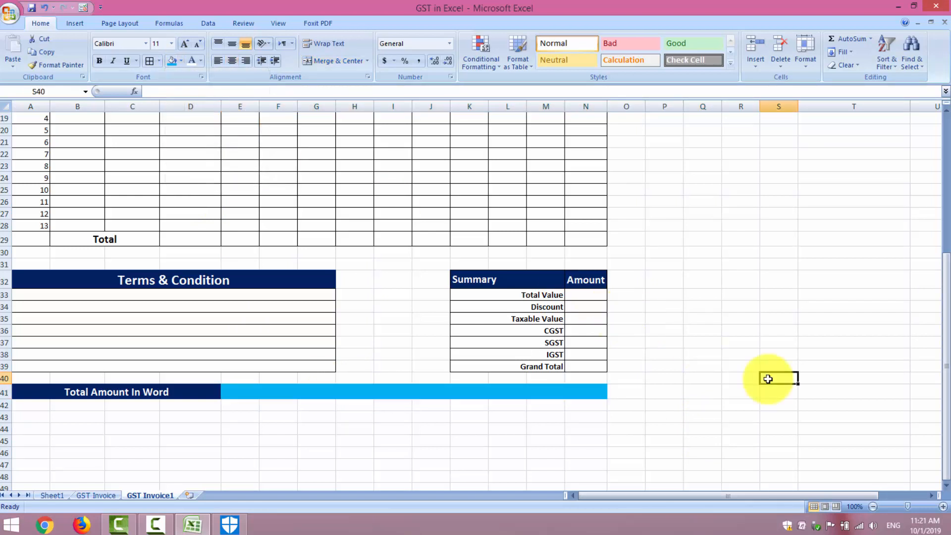
Merge and center A45:C45 and enter the label Customer Signature
{"action": "left_click_drag", "start_coordinate": [21, 441], "coordinate": [113, 440]}
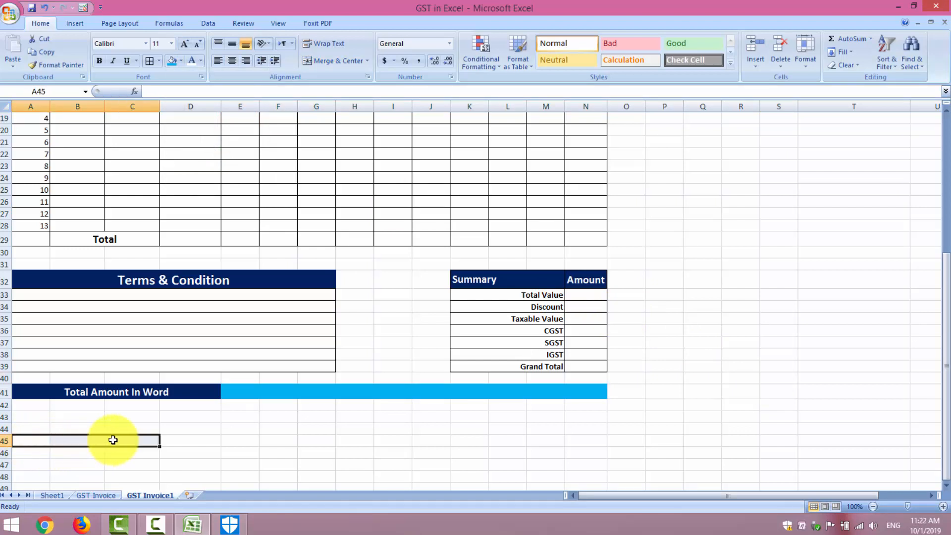
{"action": "left_click", "coordinate": [319, 61]}
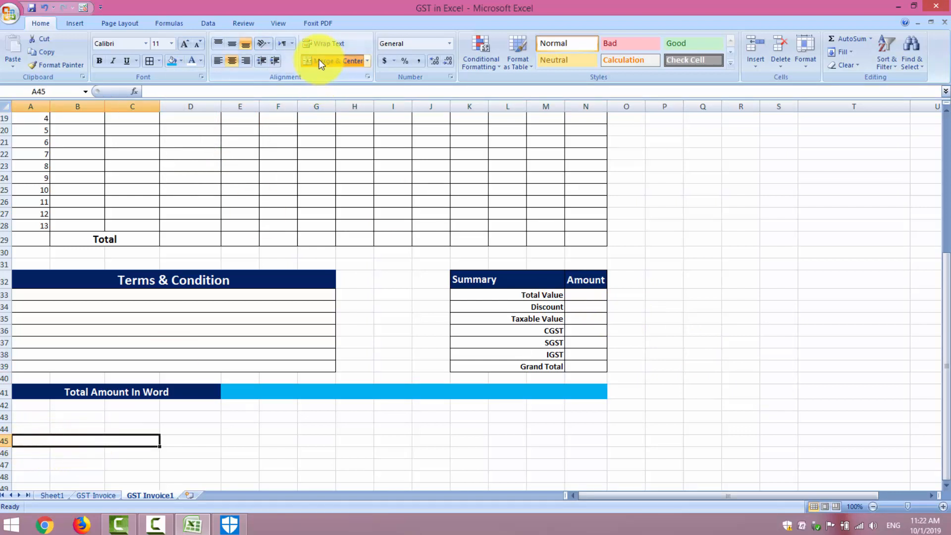
{"action": "type", "text": "Customer"}
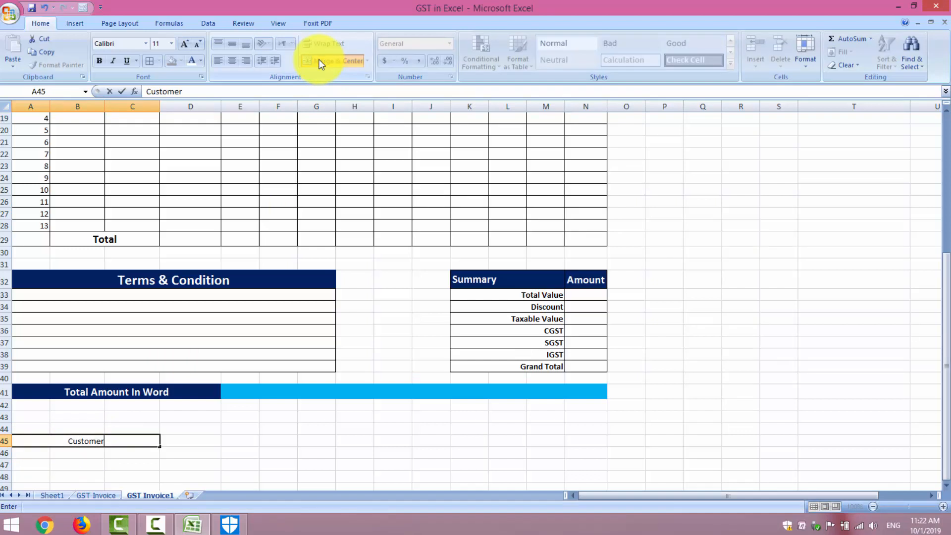
{"action": "type", "text": " Signature"}
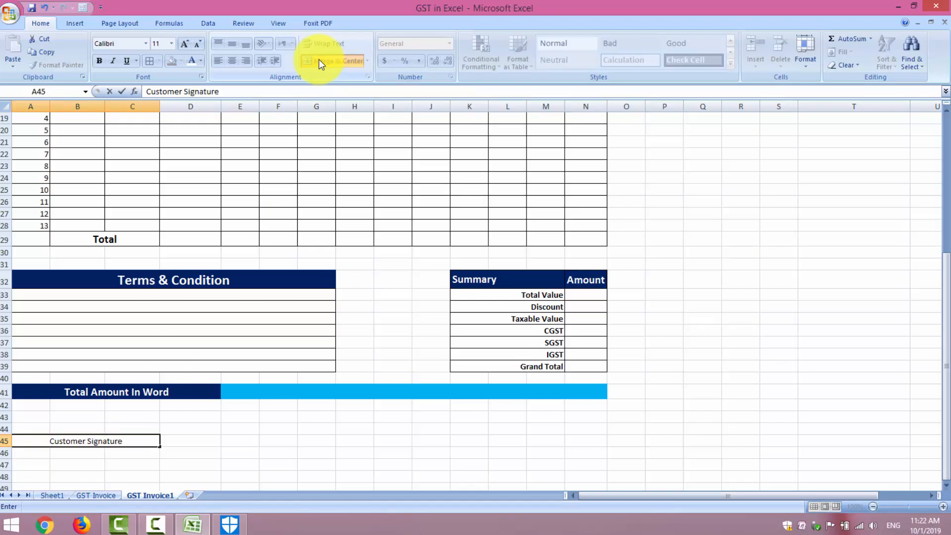
{"action": "key", "text": "Return"}
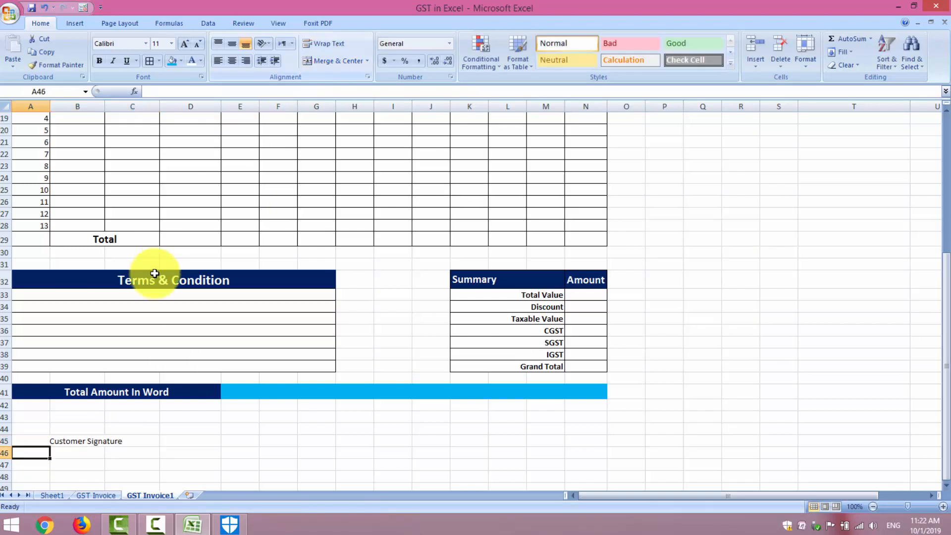
Format the Customer Signature label as bold, underlined, size 14 text
{"action": "left_click", "coordinate": [108, 441]}
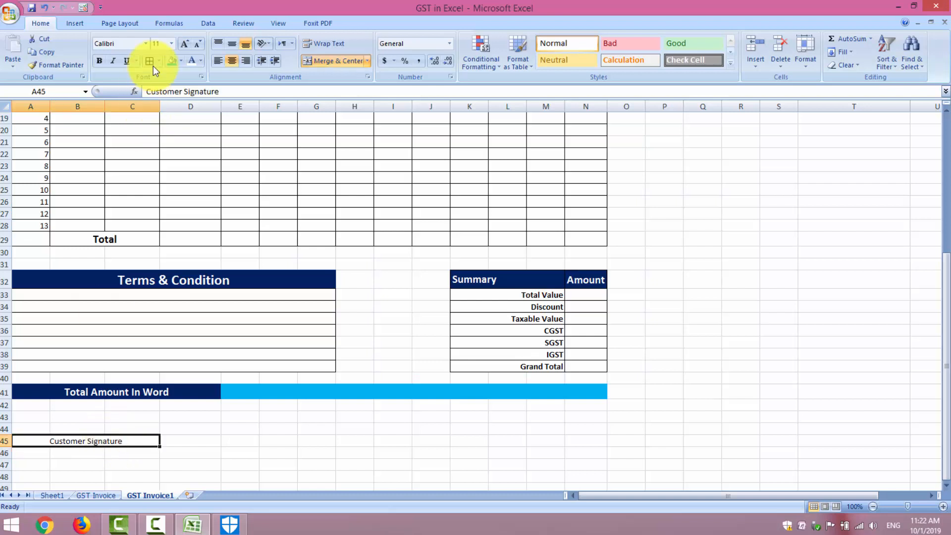
{"action": "left_click", "coordinate": [185, 46]}
{"action": "left_click", "coordinate": [185, 46]}
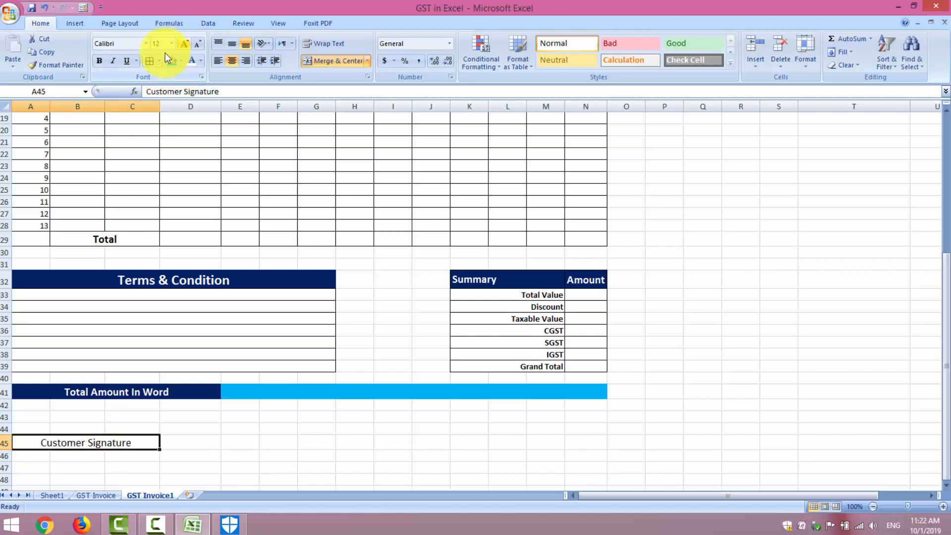
{"action": "left_click", "coordinate": [104, 63]}
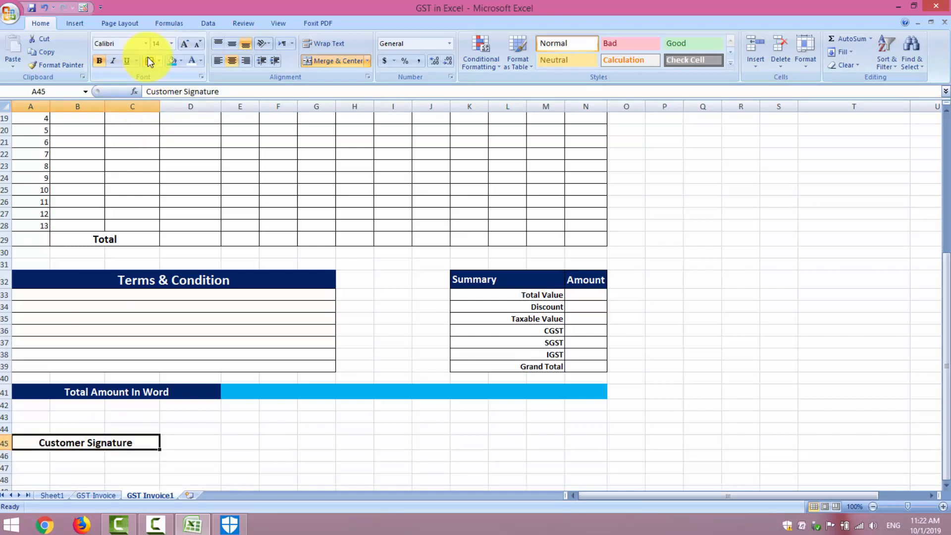
{"action": "left_click", "coordinate": [128, 63]}
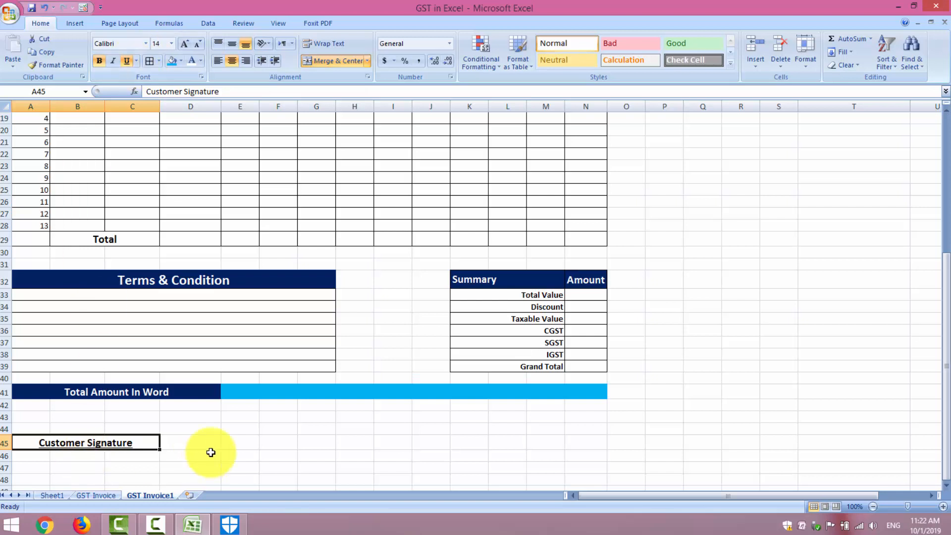
Merge and center K45:N45 and enter the label Autorize Signature
{"action": "left_click_drag", "start_coordinate": [468, 441], "coordinate": [580, 441]}
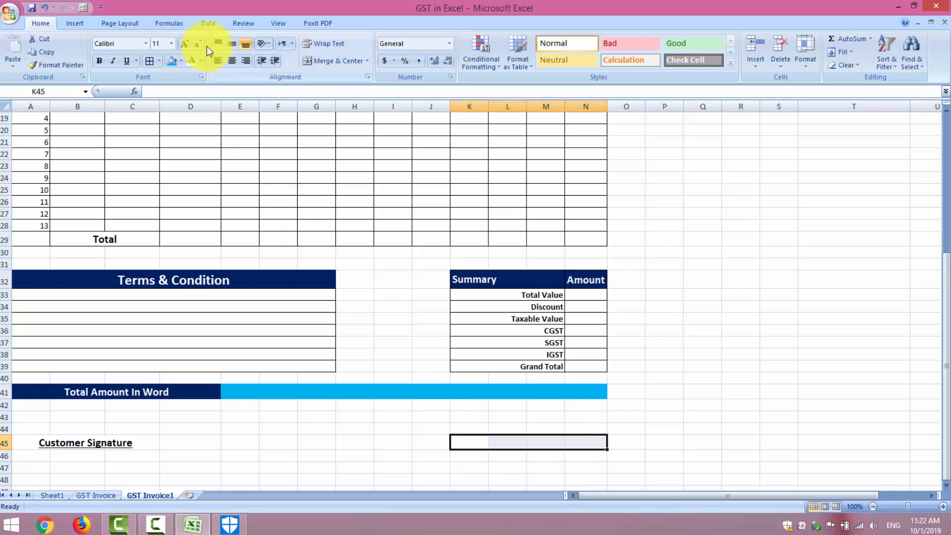
{"action": "left_click", "coordinate": [315, 58]}
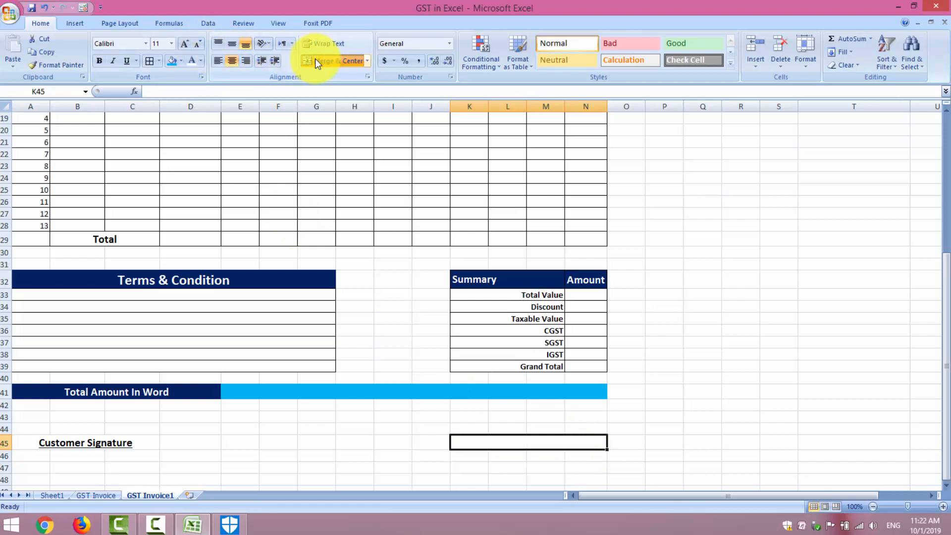
{"action": "type", "text": "Autori"}
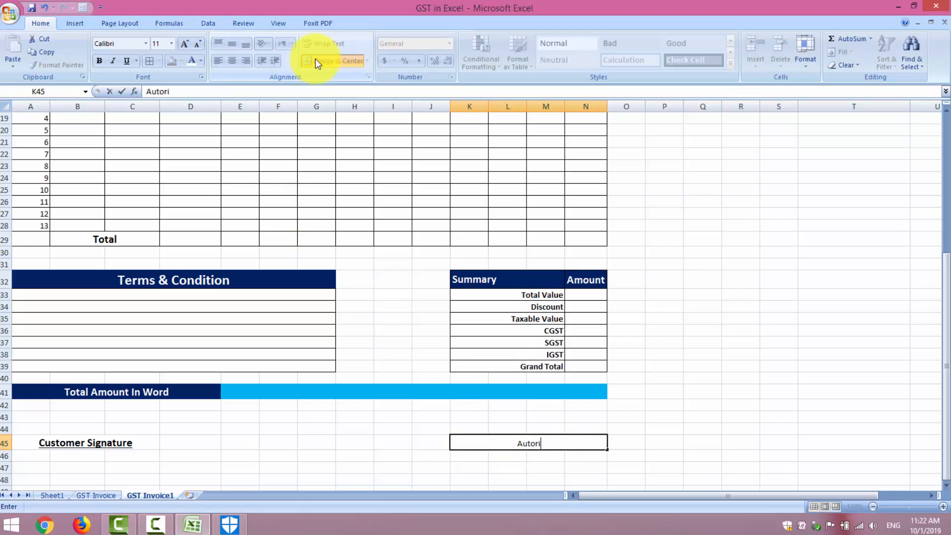
{"action": "type", "text": "ze Signature"}
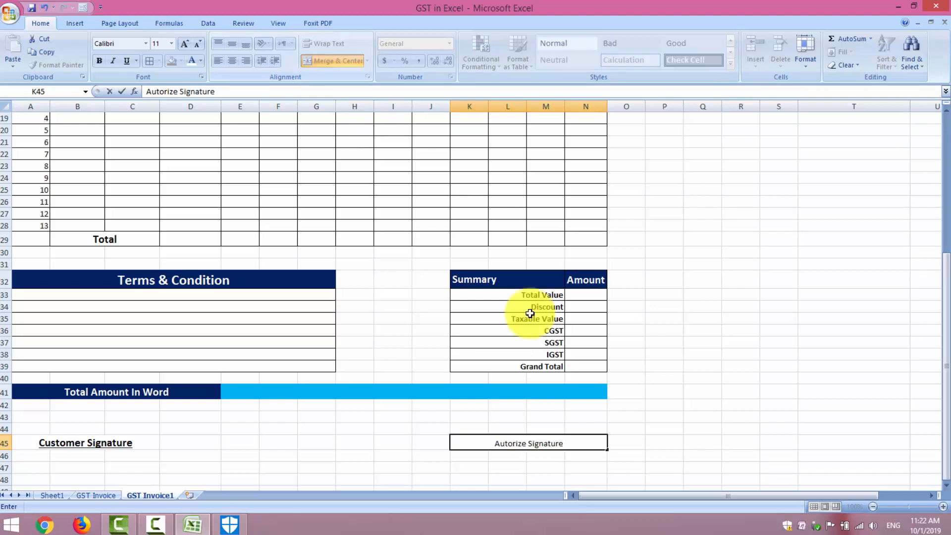
{"action": "left_click", "coordinate": [751, 440]}
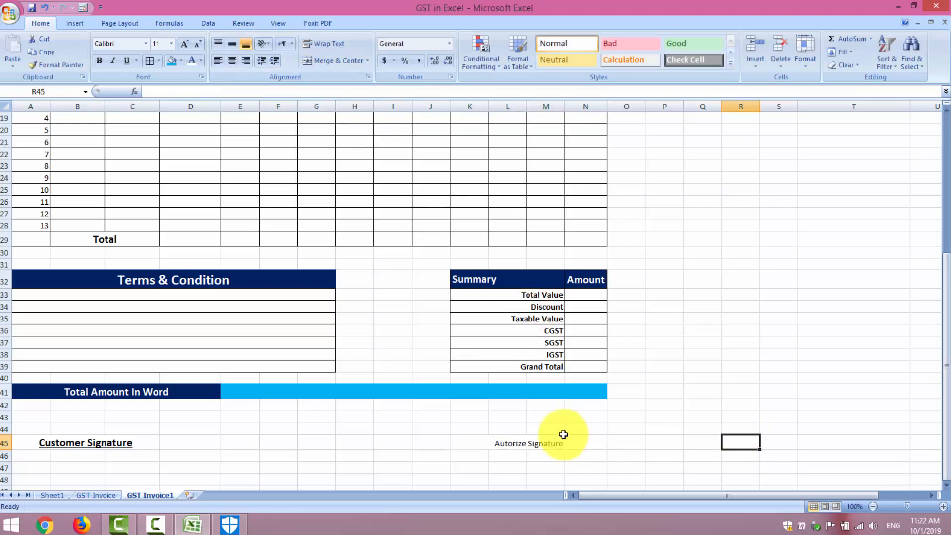
Middle-align the label in K45:N45 vertically and enlarge its text to size 14
{"action": "left_click", "coordinate": [561, 438]}
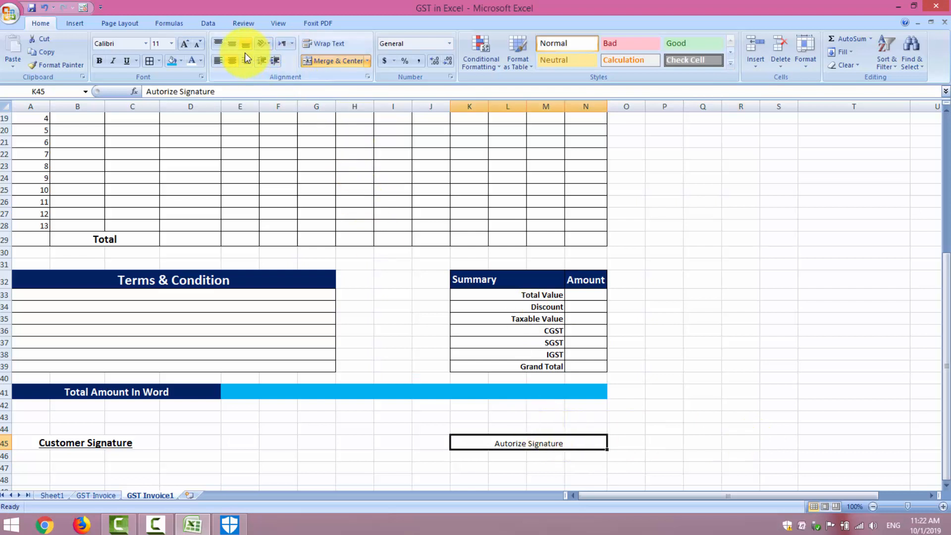
{"action": "left_click", "coordinate": [232, 45]}
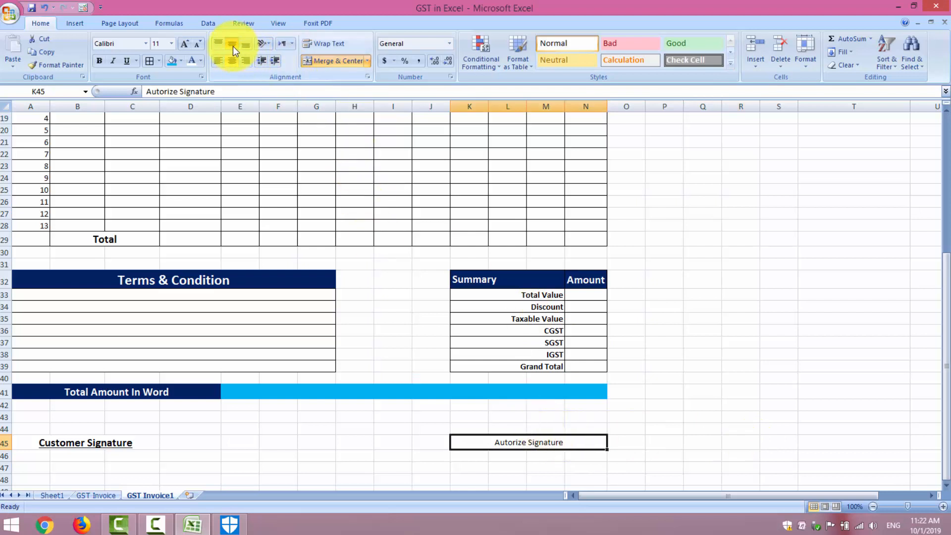
{"action": "left_click", "coordinate": [185, 44]}
{"action": "left_click", "coordinate": [188, 45]}
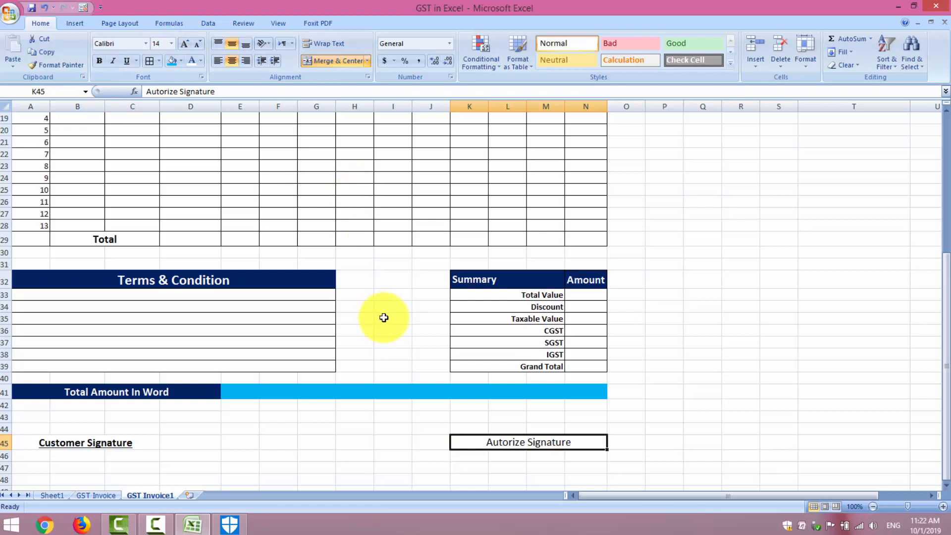
Correct the spelling of the label in K45:N45 to Authorize Signature
{"action": "double_click", "coordinate": [501, 442]}
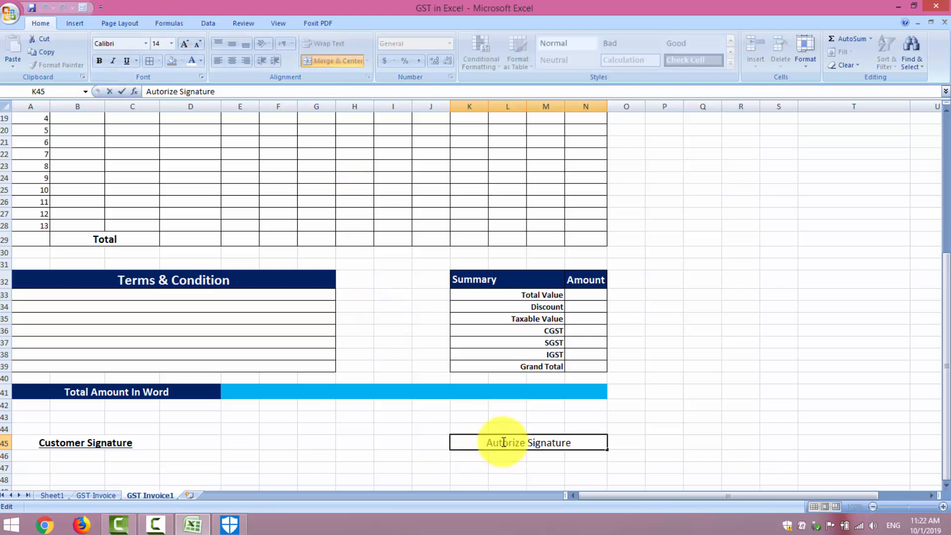
{"action": "type", "text": "h"}
{"action": "left_click", "coordinate": [700, 441]}
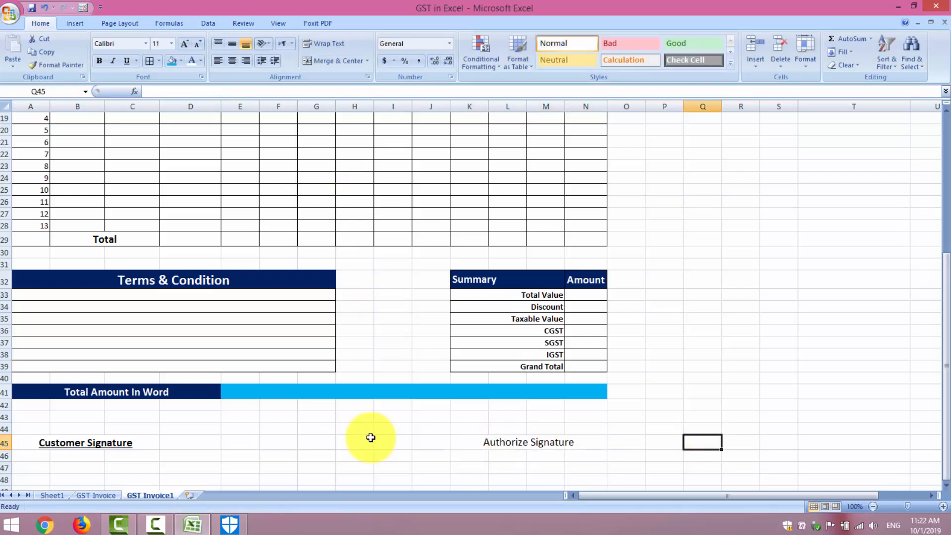
Make the Authorize Signature label bold and underlined
{"action": "left_click", "coordinate": [482, 442]}
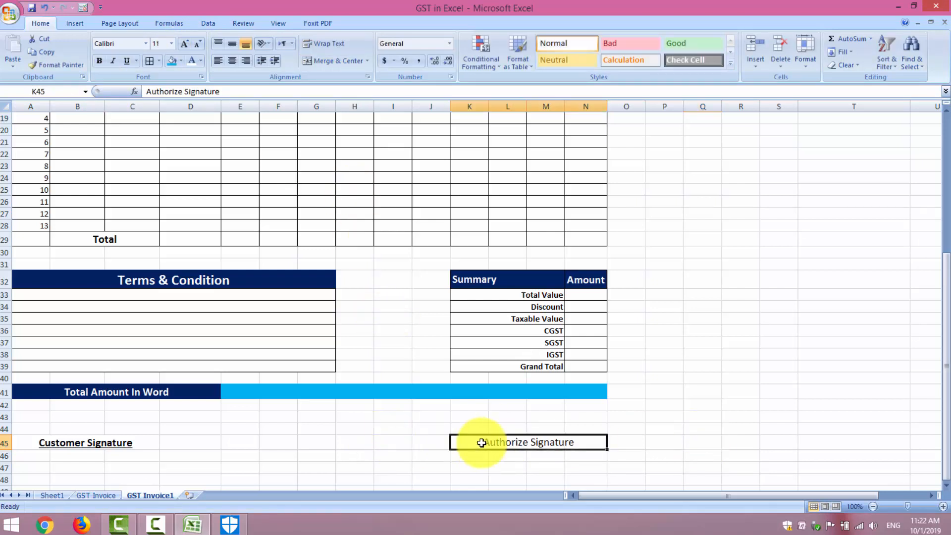
{"action": "left_click", "coordinate": [99, 60]}
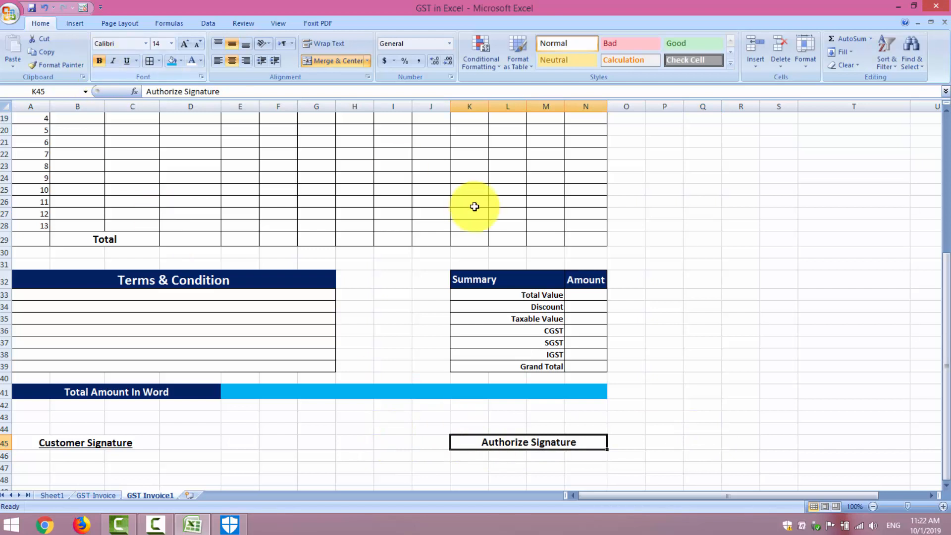
{"action": "left_click", "coordinate": [127, 62]}
{"action": "left_click", "coordinate": [729, 351]}
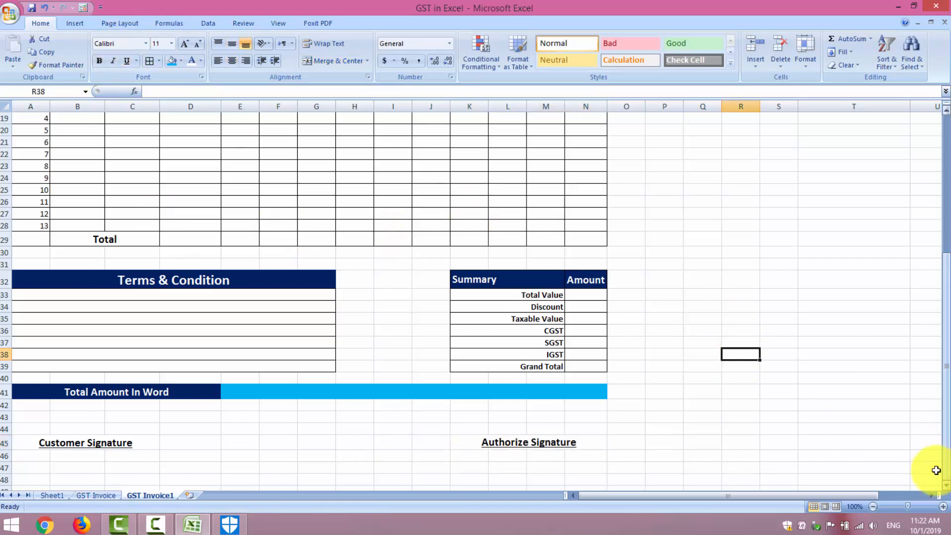
Merge and center A49:N49, fill it light blue, and shrink row 49 to a thin bar below the signature labels
{"action": "scroll", "coordinate": [947, 491], "scroll_direction": "down", "scroll_amount": 2}
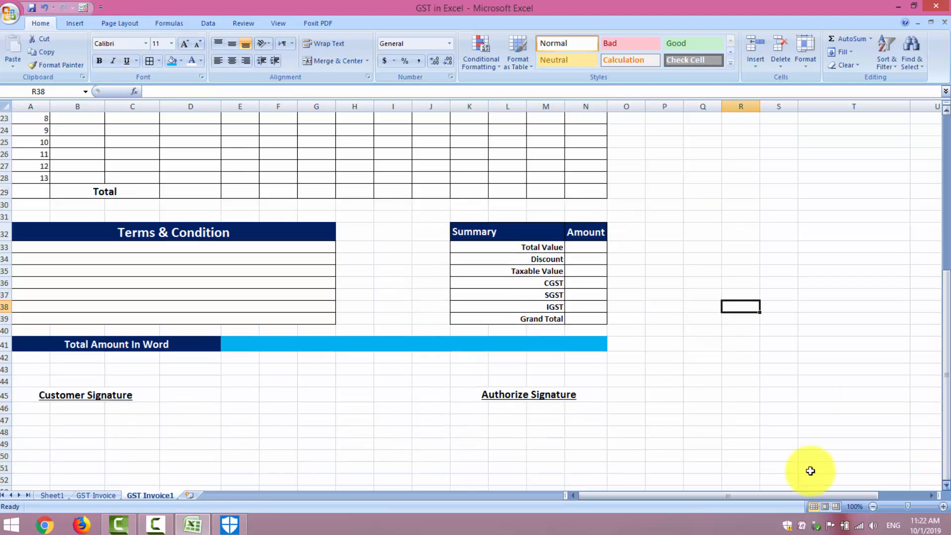
{"action": "left_click_drag", "start_coordinate": [30, 432], "coordinate": [578, 441]}
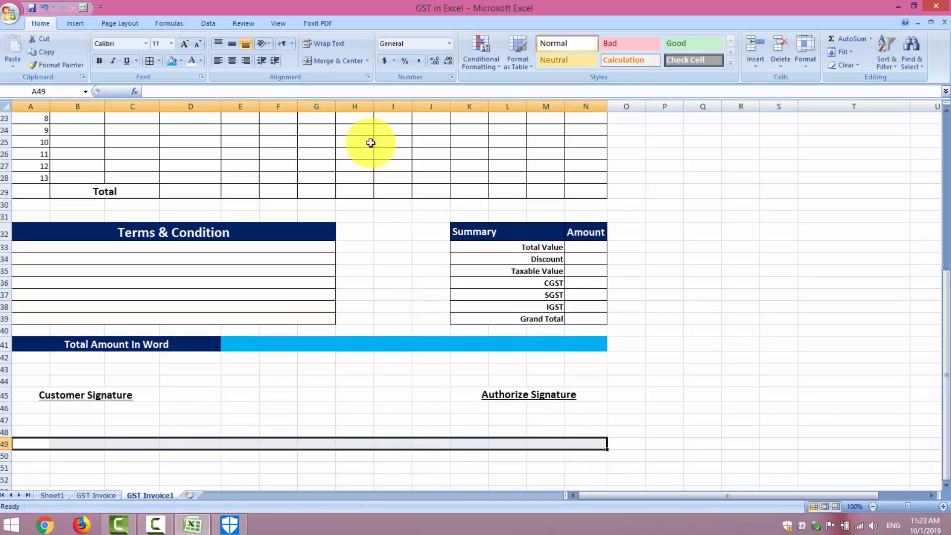
{"action": "left_click", "coordinate": [319, 61]}
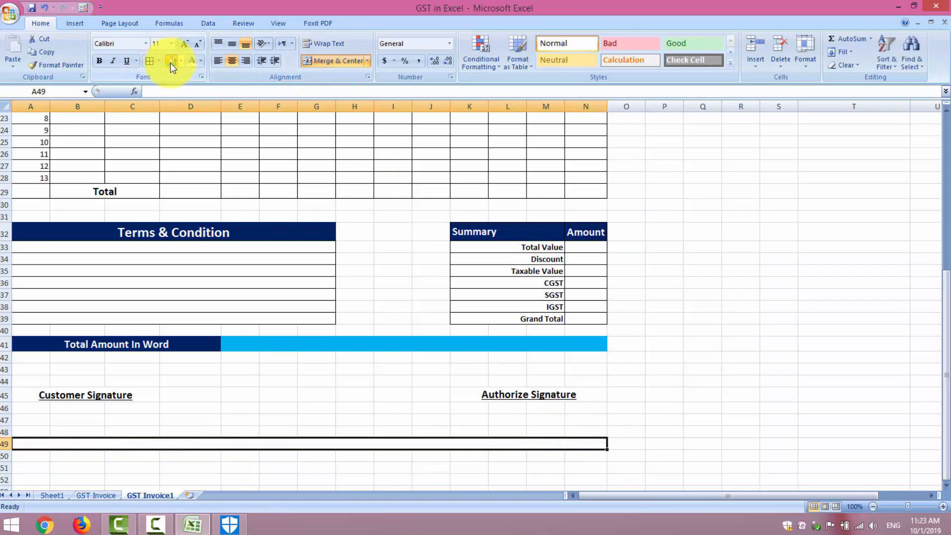
{"action": "left_click", "coordinate": [172, 60]}
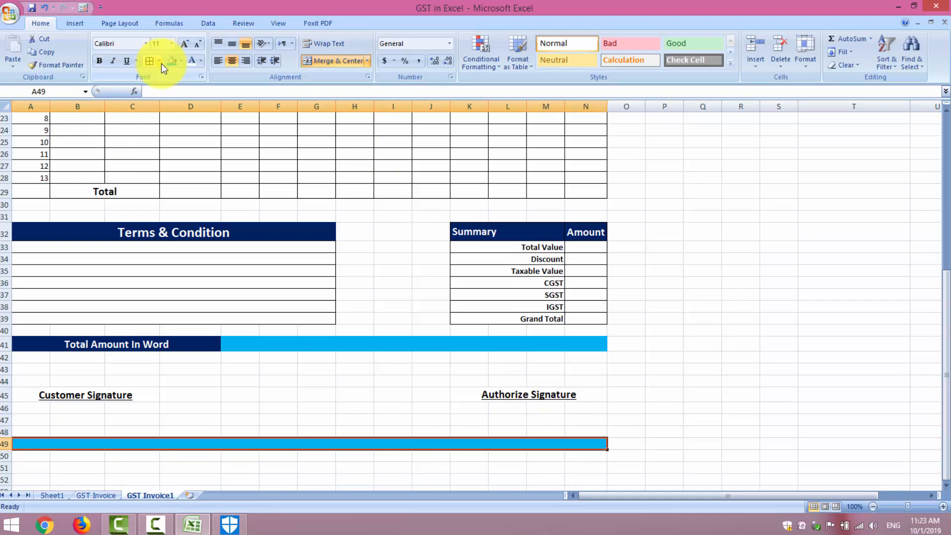
{"action": "left_click_drag", "start_coordinate": [7, 452], "coordinate": [6, 441]}
{"action": "left_click", "coordinate": [573, 430]}
{"action": "left_click", "coordinate": [886, 346]}
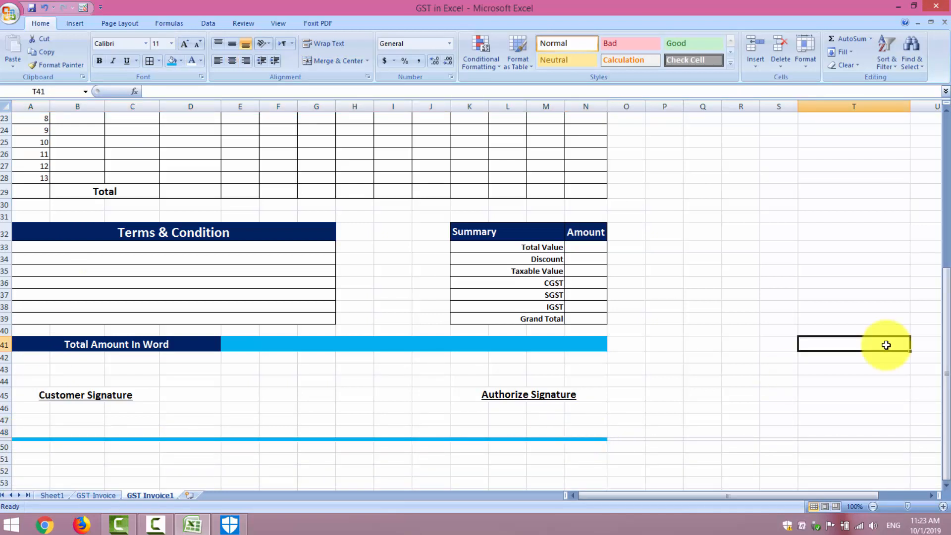
Open Data Validation for cell B16, the first Item Name entry, and show the choices for the allowed value type
{"action": "left_click", "coordinate": [946, 181]}
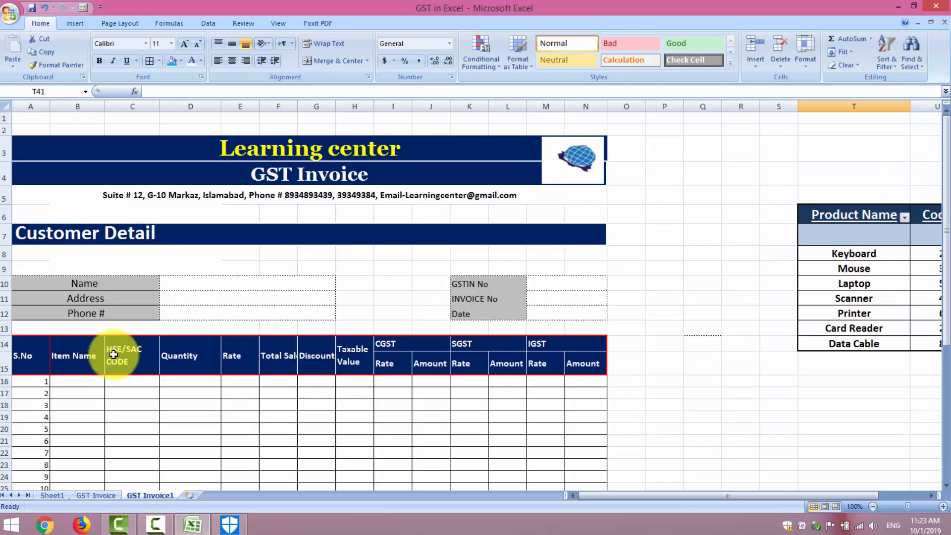
{"action": "left_click", "coordinate": [94, 381]}
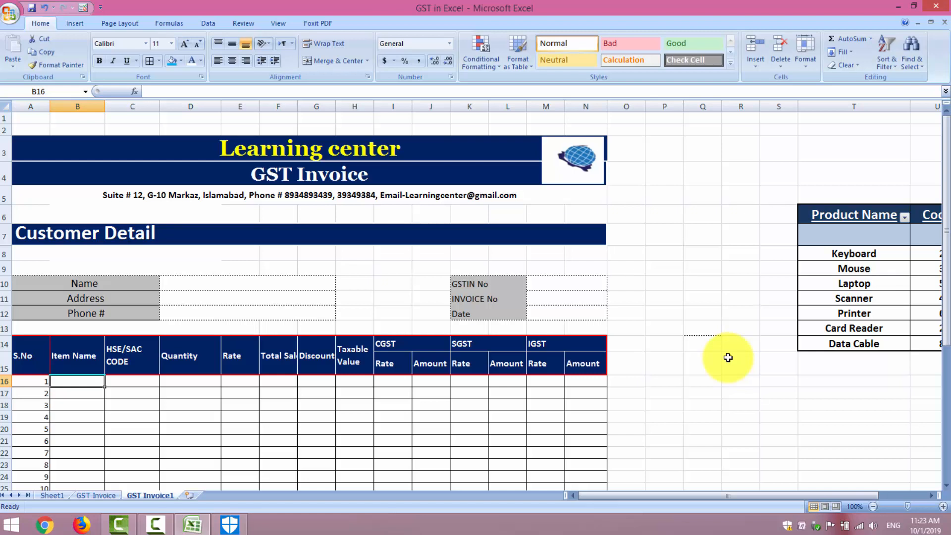
{"action": "left_click", "coordinate": [929, 496]}
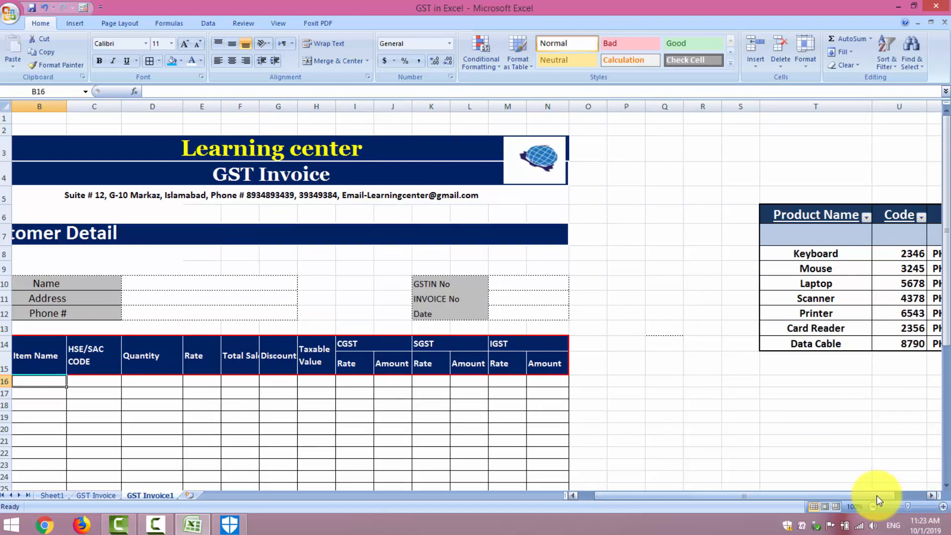
{"action": "left_click_drag", "start_coordinate": [877, 495], "coordinate": [650, 498]}
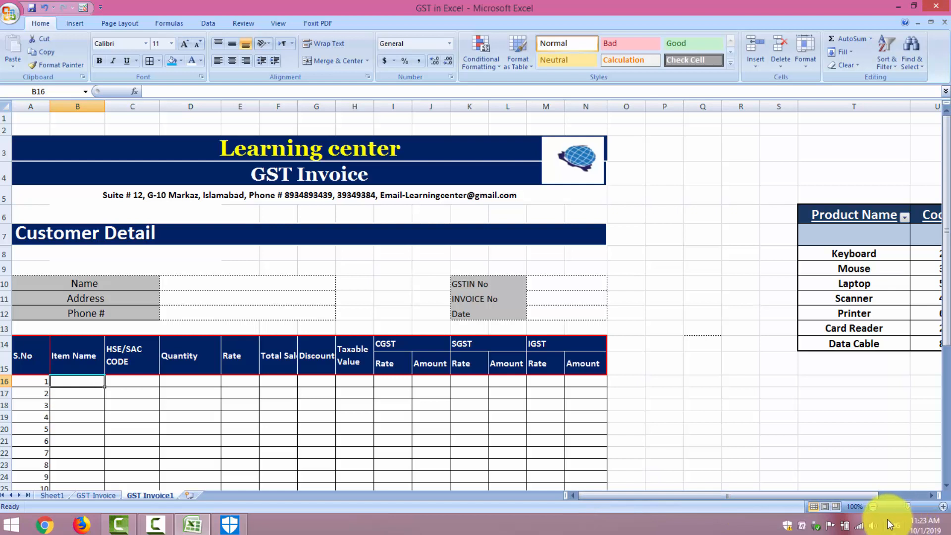
{"action": "left_click", "coordinate": [874, 507]}
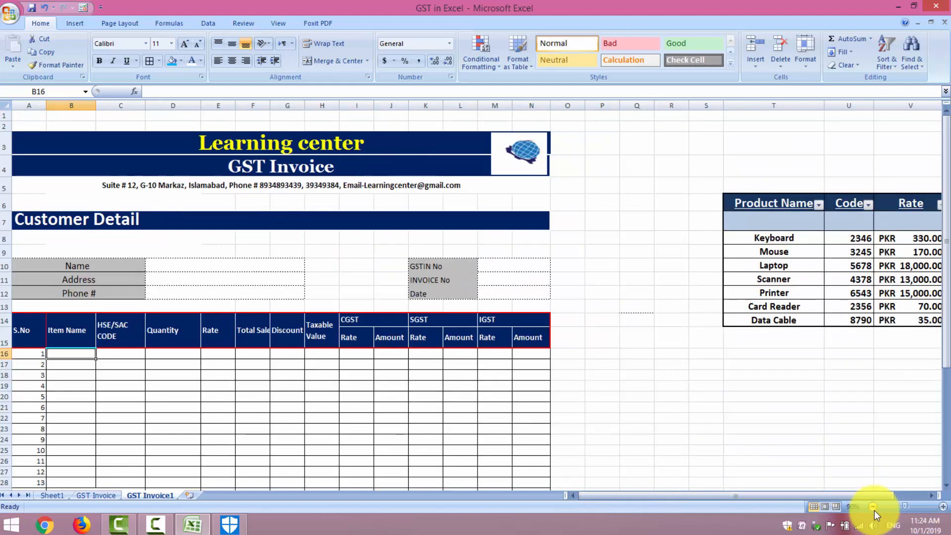
{"action": "left_click", "coordinate": [943, 507]}
{"action": "left_click", "coordinate": [943, 507]}
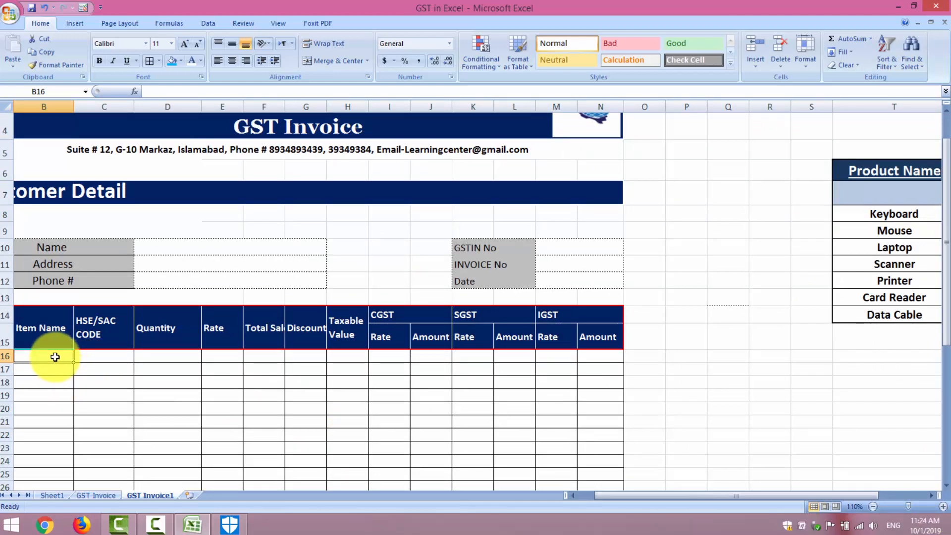
{"action": "left_click", "coordinate": [210, 23]}
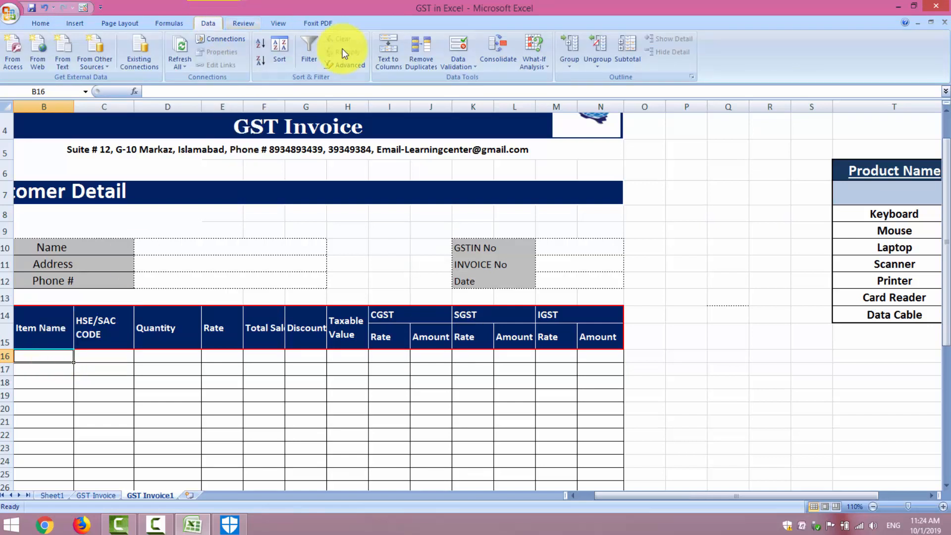
{"action": "left_click", "coordinate": [471, 63]}
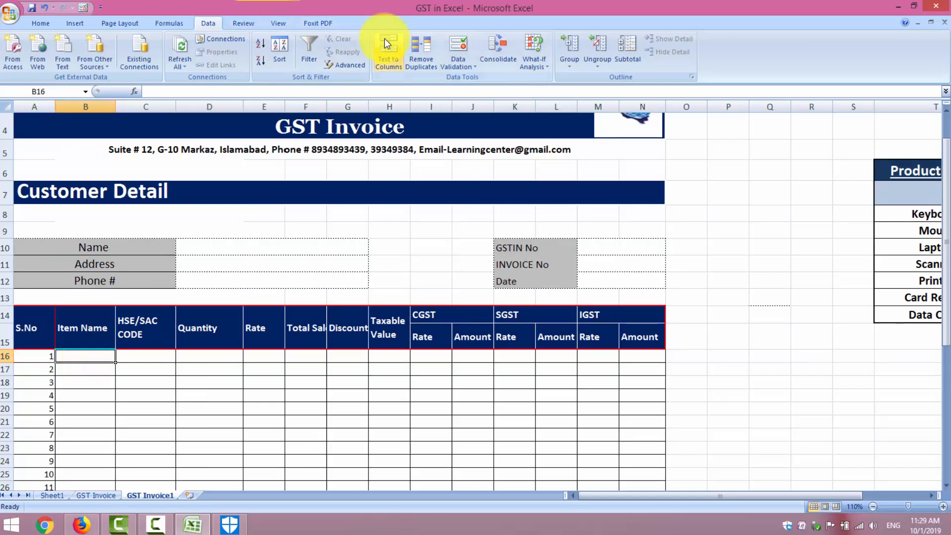
{"action": "left_click", "coordinate": [458, 45]}
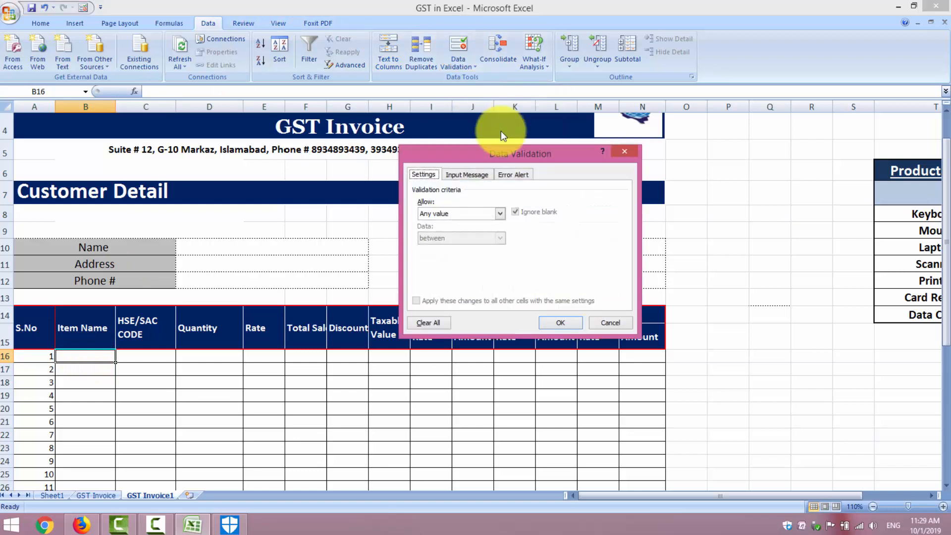
{"action": "left_click", "coordinate": [500, 213]}
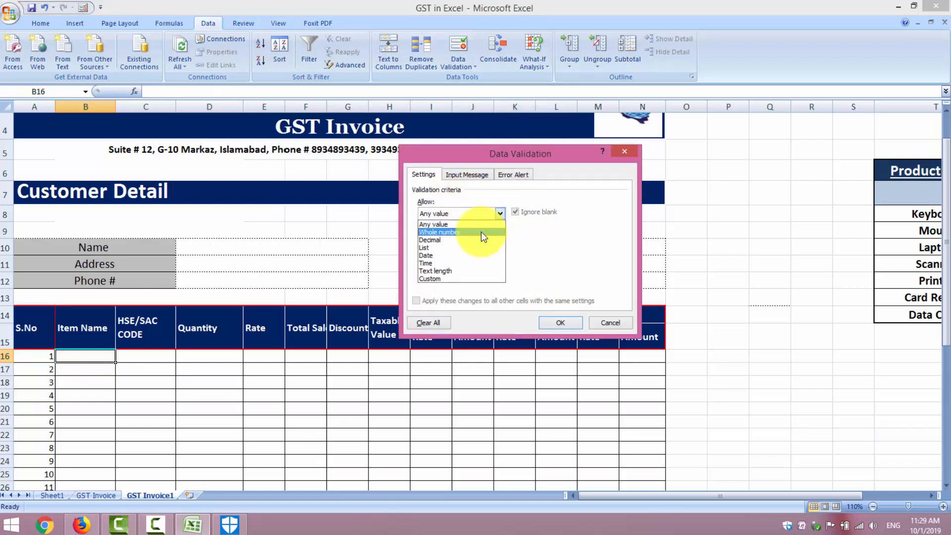
Restrict cell B16 under Item Name to a validation list sourced from the product names in =$T$8:$T$14
{"action": "left_click", "coordinate": [475, 256]}
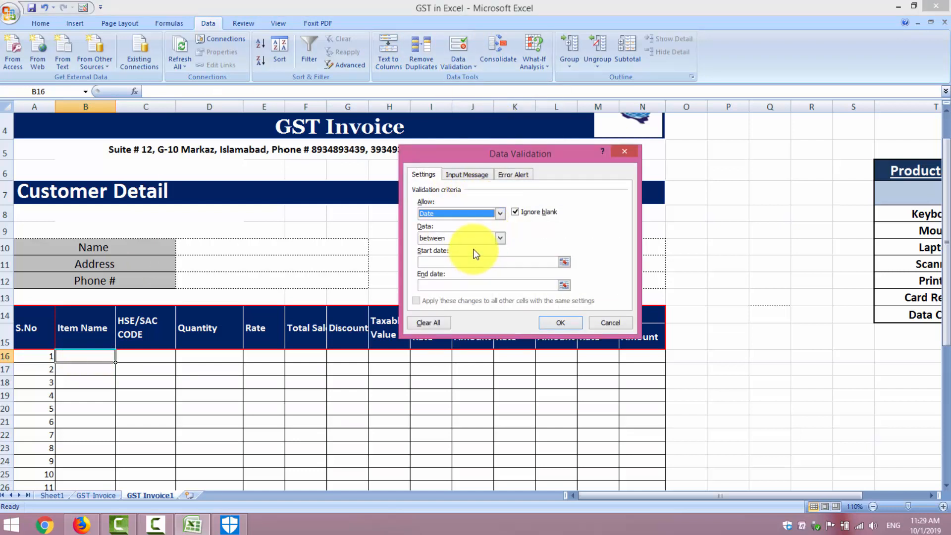
{"action": "left_click", "coordinate": [500, 215]}
{"action": "left_click", "coordinate": [433, 247]}
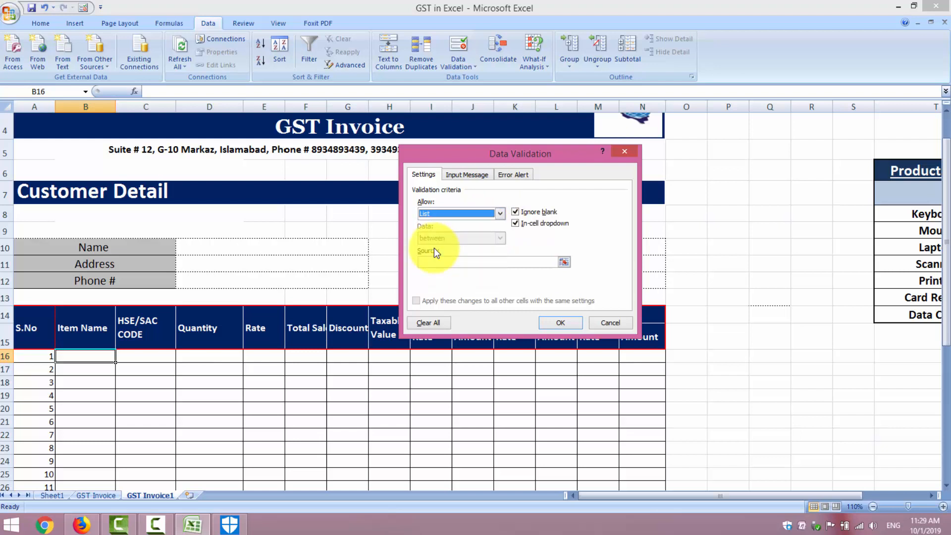
{"action": "left_click", "coordinate": [430, 261]}
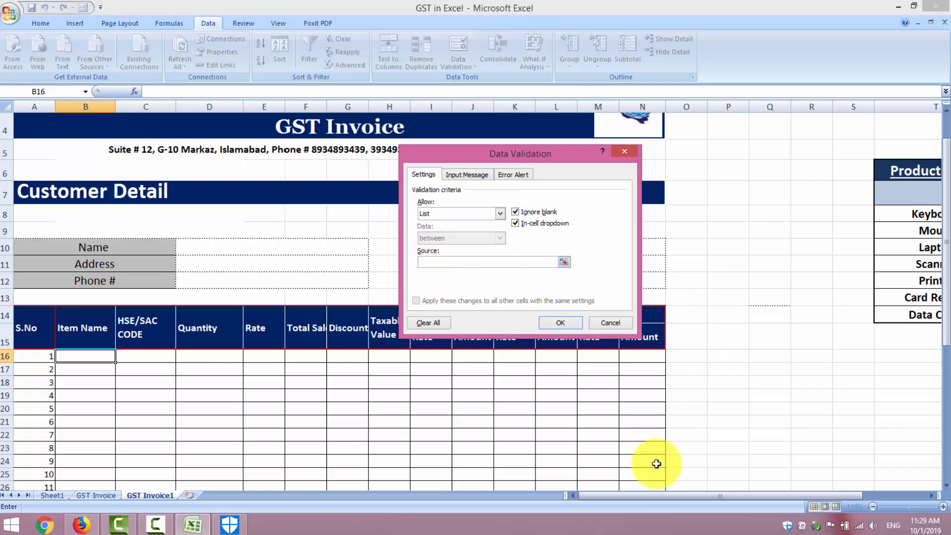
{"action": "left_click", "coordinate": [646, 496]}
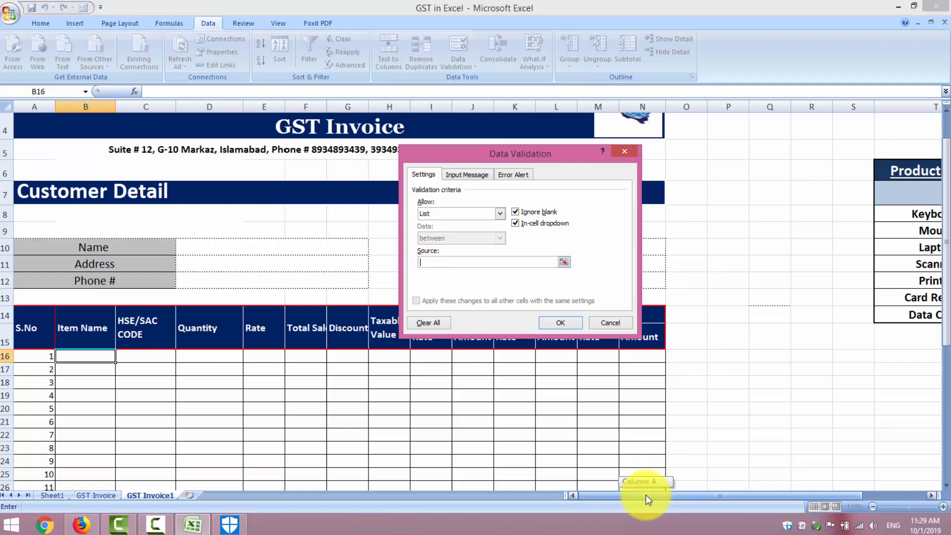
{"action": "left_click_drag", "start_coordinate": [645, 495], "coordinate": [684, 494]}
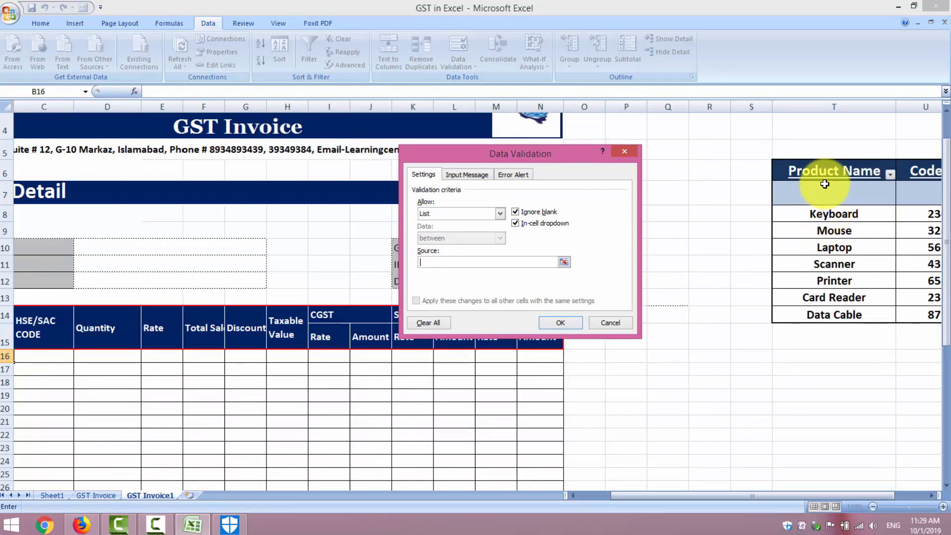
{"action": "left_click_drag", "start_coordinate": [820, 207], "coordinate": [818, 315]}
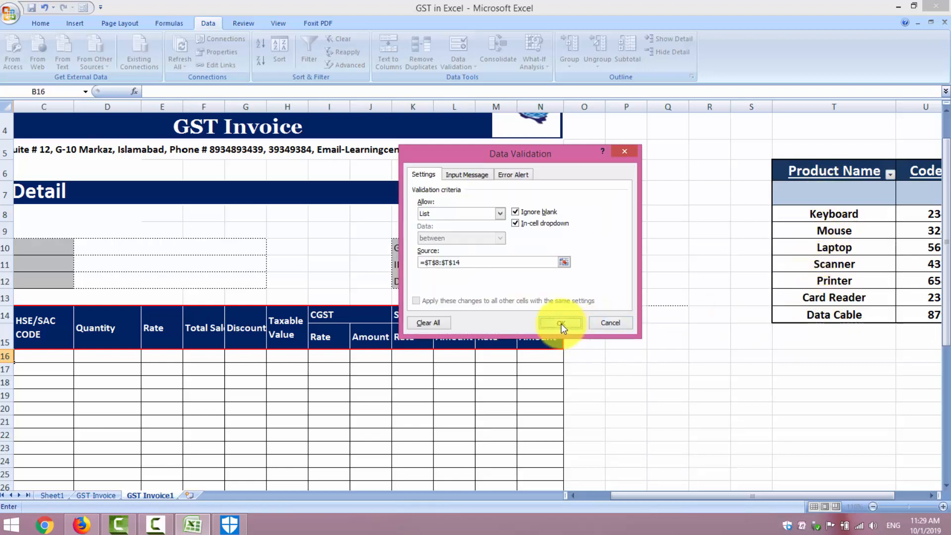
{"action": "left_click", "coordinate": [561, 322]}
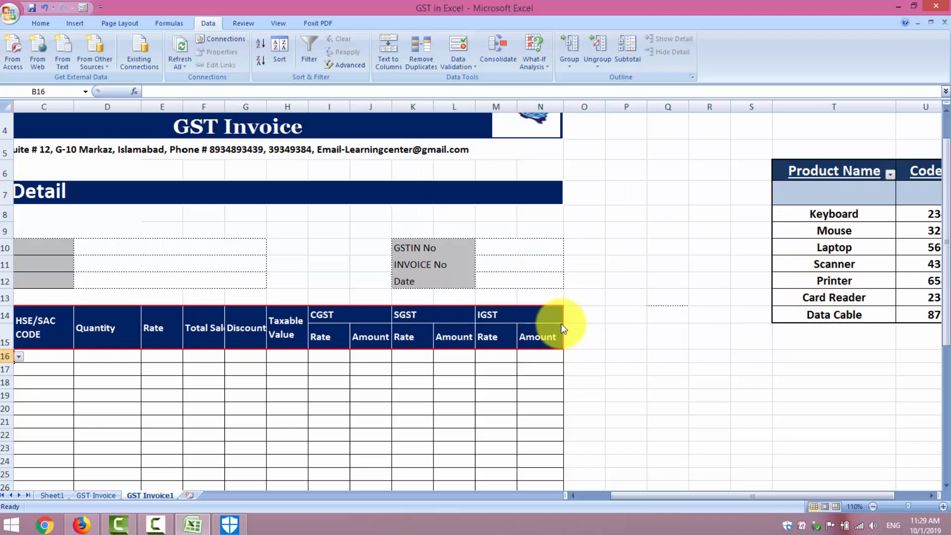
Examine the product choices offered by the in-cell list in the first Item Name cell, B16
{"action": "left_click", "coordinate": [574, 495]}
{"action": "left_click", "coordinate": [575, 495]}
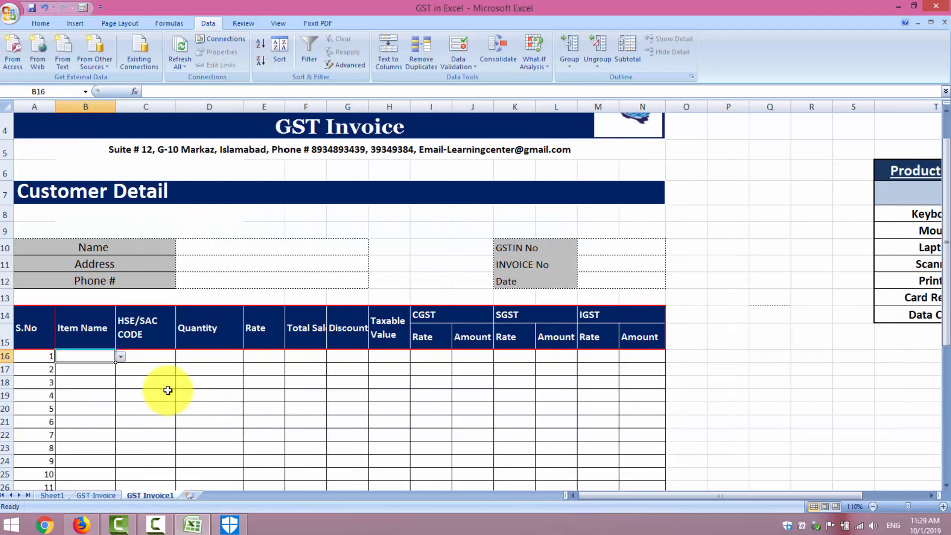
{"action": "left_click", "coordinate": [125, 360]}
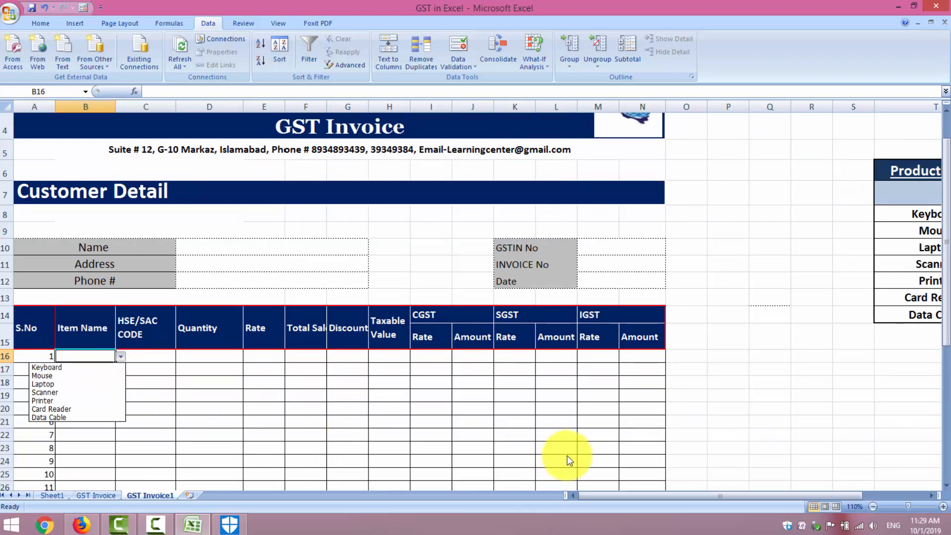
{"action": "left_click", "coordinate": [941, 507]}
{"action": "left_click", "coordinate": [942, 506]}
{"action": "left_click", "coordinate": [941, 506]}
{"action": "left_click", "coordinate": [942, 507]}
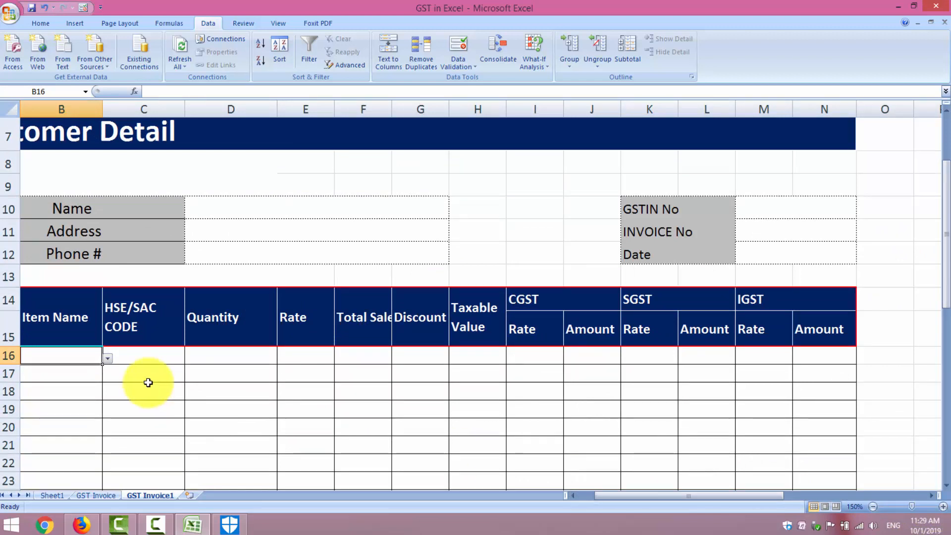
{"action": "left_click", "coordinate": [108, 361]}
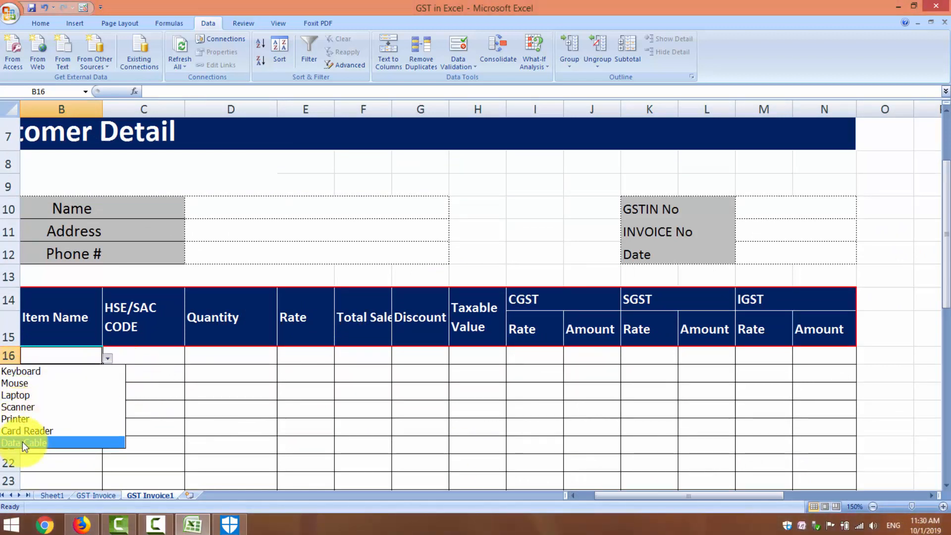
{"action": "left_click", "coordinate": [242, 412]}
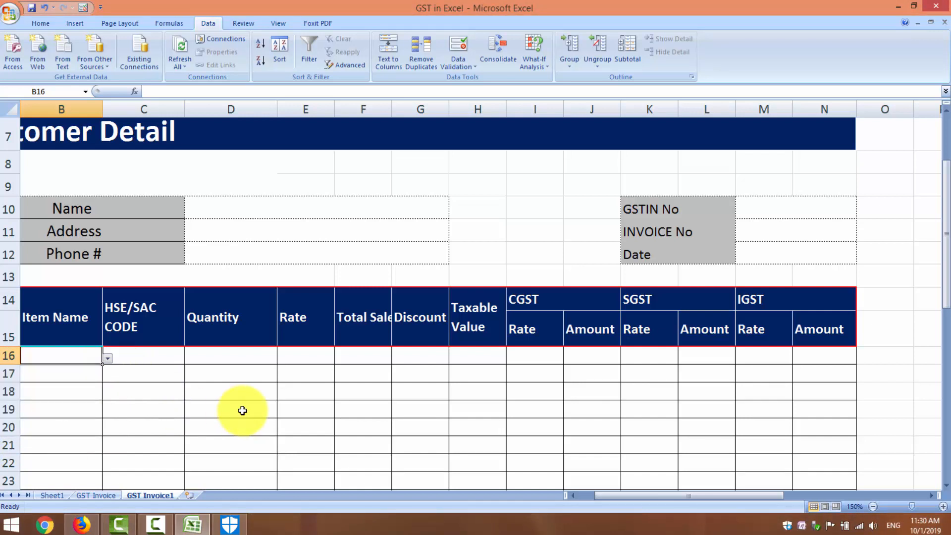
Begin a VLOOKUP formula in the first HSE/SAC CODE cell, C16, with item name cell B16 as the lookup value
{"action": "left_click", "coordinate": [149, 352]}
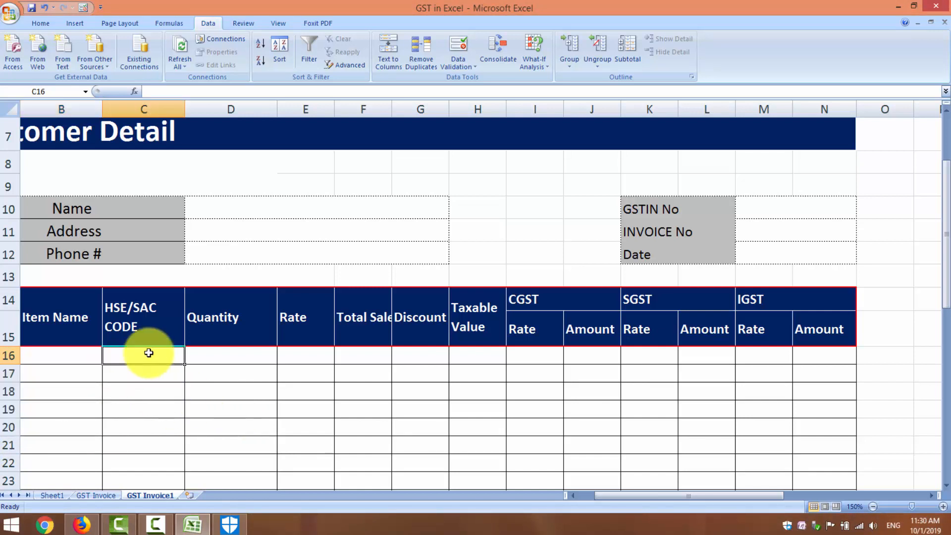
{"action": "left_click", "coordinate": [873, 507]}
{"action": "left_click", "coordinate": [870, 506]}
{"action": "left_click", "coordinate": [870, 506]}
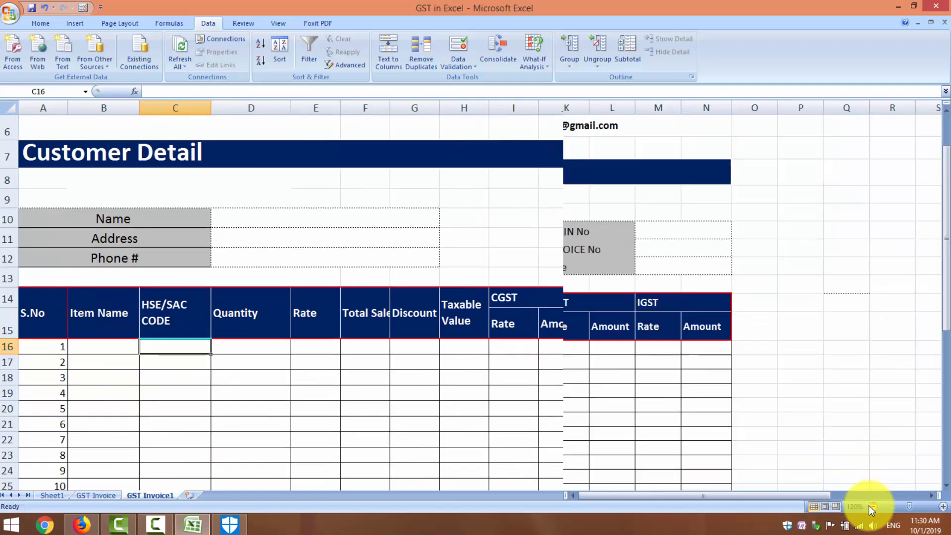
{"action": "left_click", "coordinate": [870, 507]}
{"action": "left_click", "coordinate": [871, 506]}
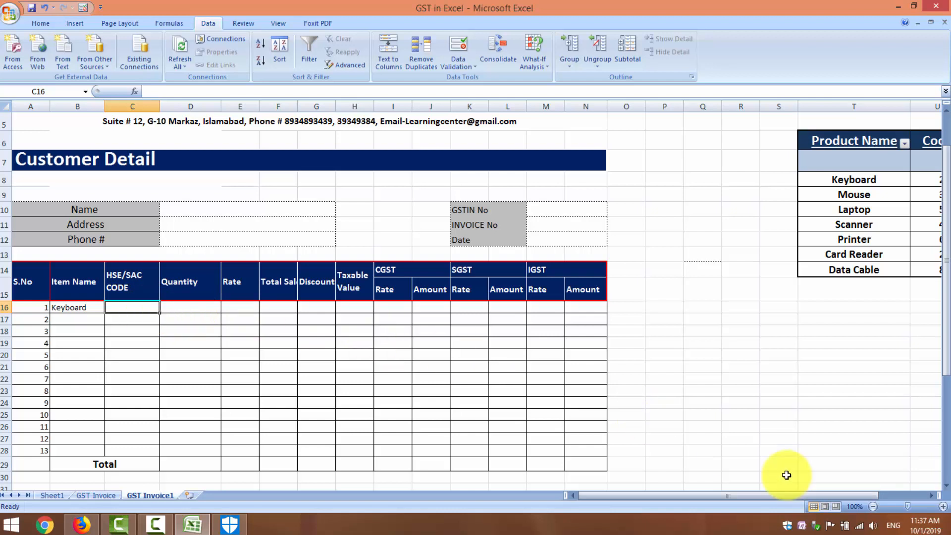
{"action": "left_click", "coordinate": [941, 506]}
{"action": "left_click", "coordinate": [941, 506]}
{"action": "left_click", "coordinate": [941, 506]}
{"action": "left_click", "coordinate": [943, 506]}
{"action": "left_click", "coordinate": [942, 506]}
{"action": "left_click", "coordinate": [942, 506]}
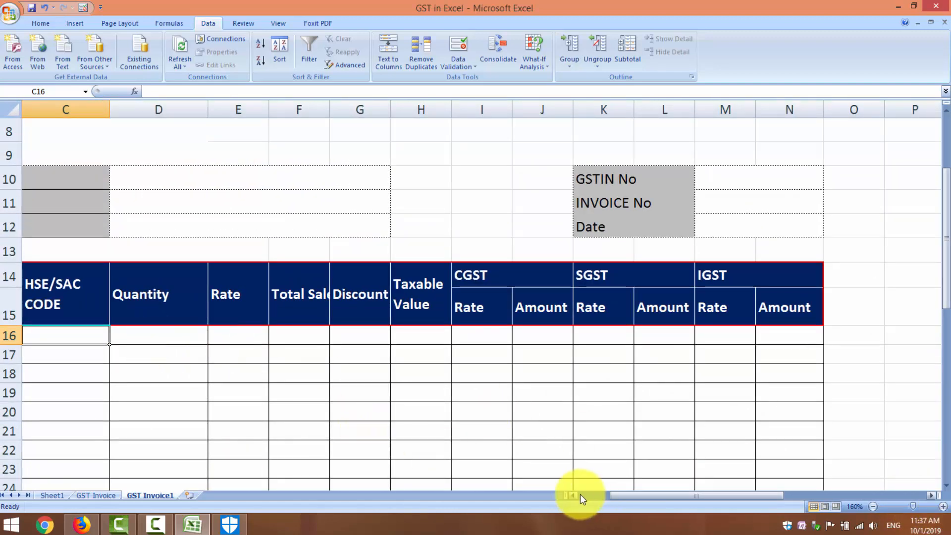
{"action": "left_click", "coordinate": [574, 494]}
{"action": "left_click", "coordinate": [574, 495]}
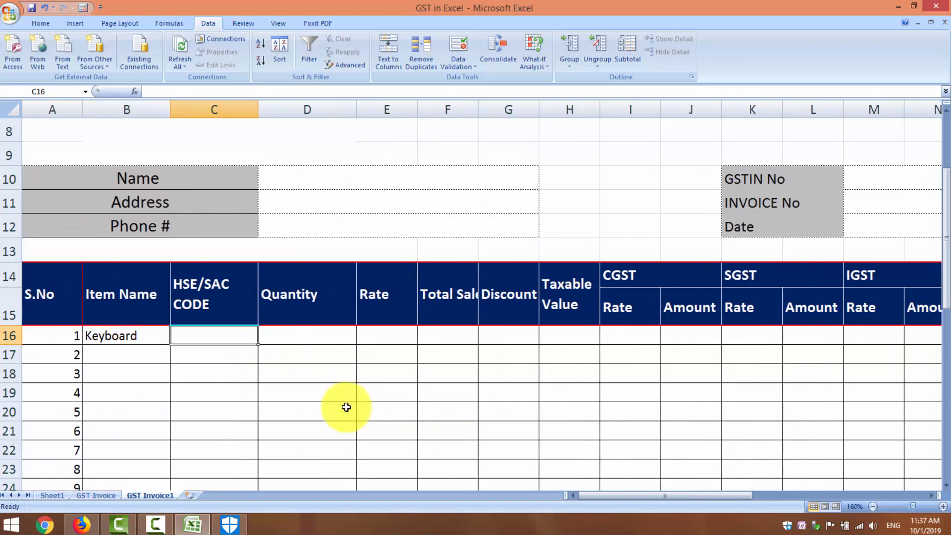
{"action": "type", "text": "=vloo"}
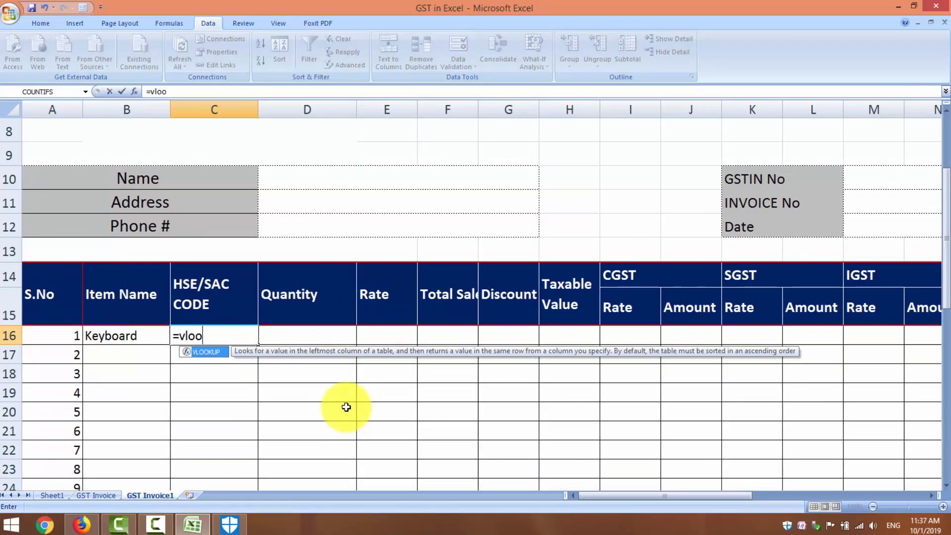
{"action": "type", "text": "kup("}
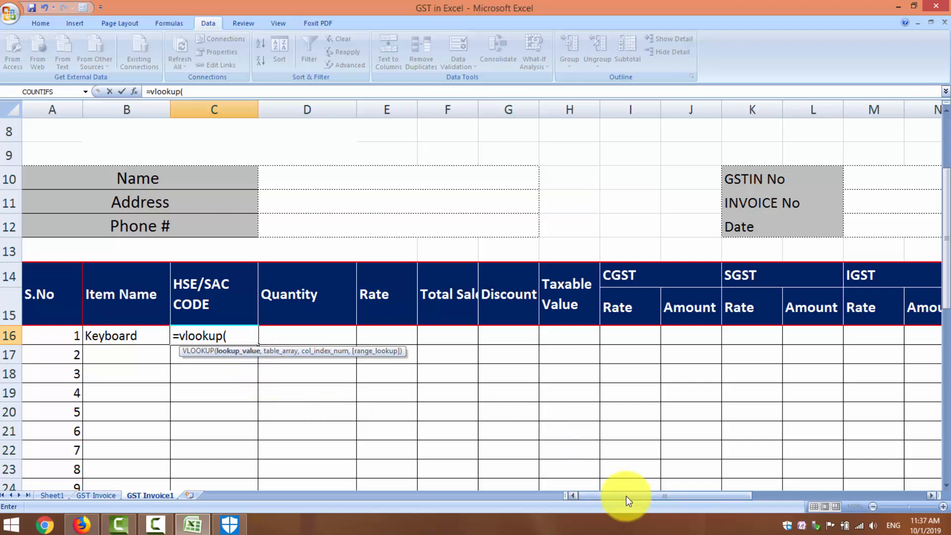
{"action": "mouse_move", "coordinate": [626, 496]}
{"action": "left_mouse_down"}
{"action": "mouse_move", "coordinate": [822, 490]}
{"action": "mouse_move", "coordinate": [614, 497]}
{"action": "left_mouse_up"}
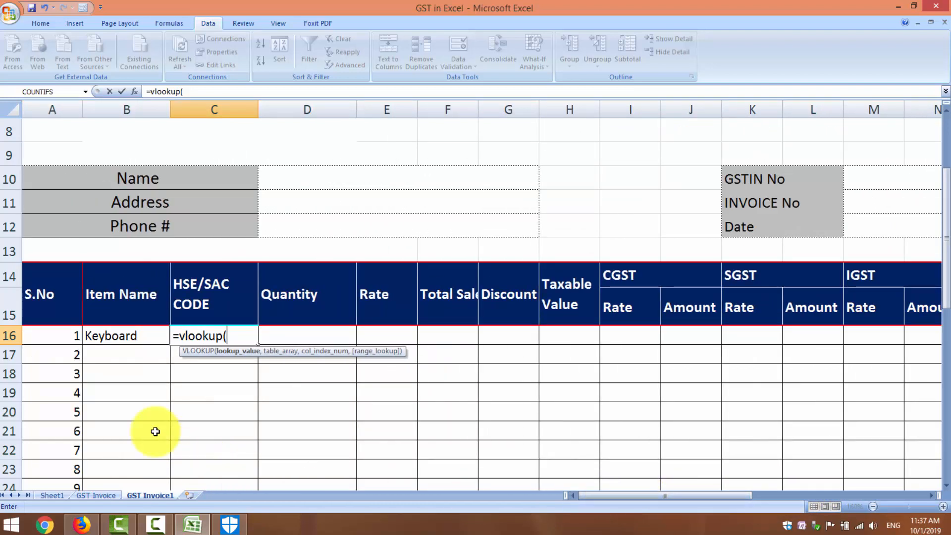
{"action": "left_click", "coordinate": [131, 336]}
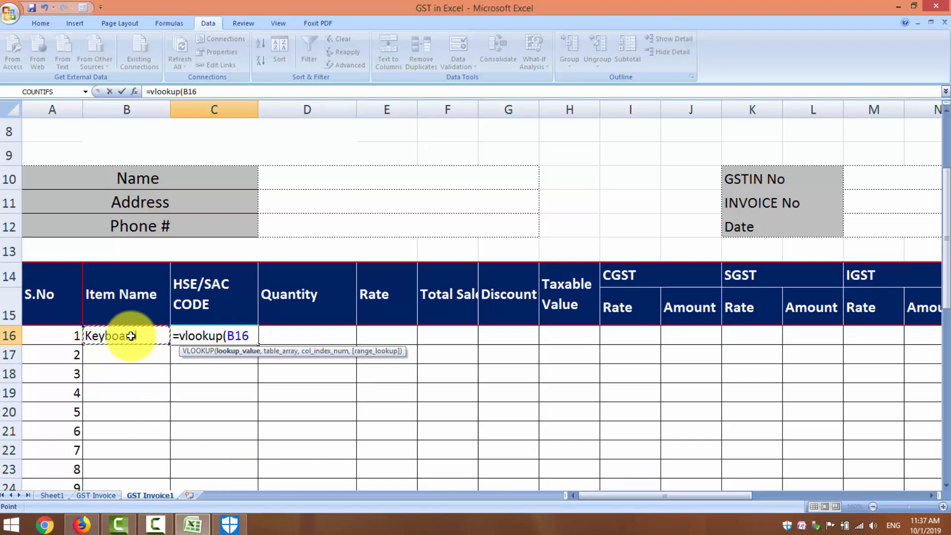
{"action": "type", "text": ","}
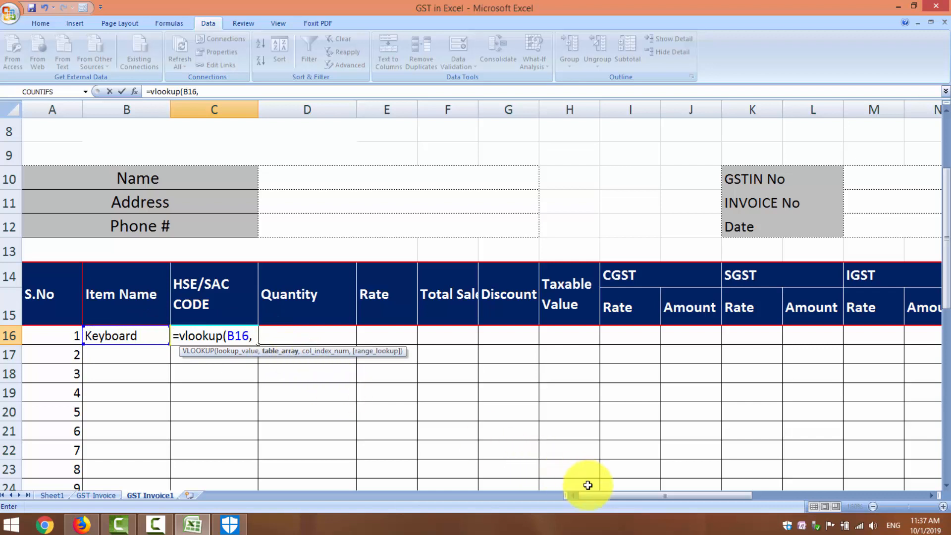
Add the product table range T6:V14, including its headers, as the VLOOKUP table array
{"action": "left_click_drag", "start_coordinate": [608, 496], "coordinate": [823, 502]}
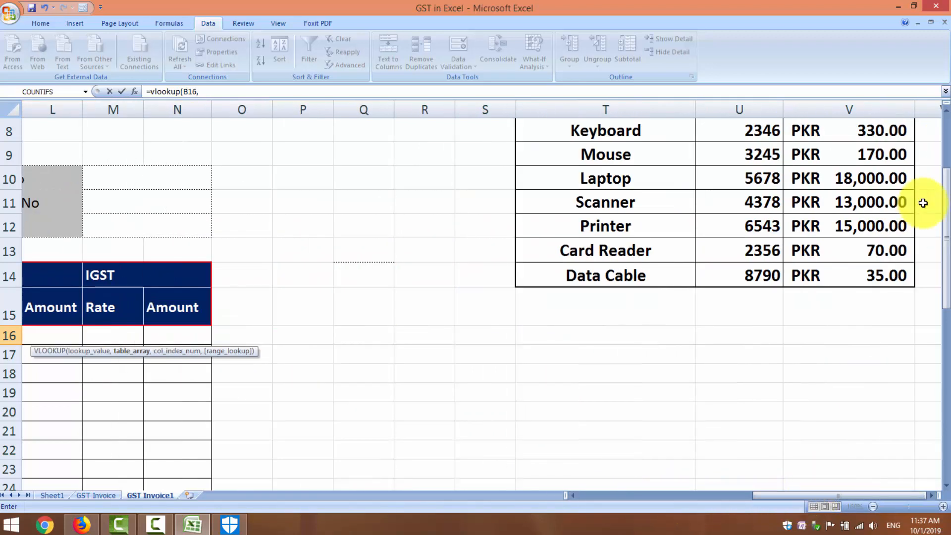
{"action": "left_click_drag", "start_coordinate": [947, 223], "coordinate": [947, 198]}
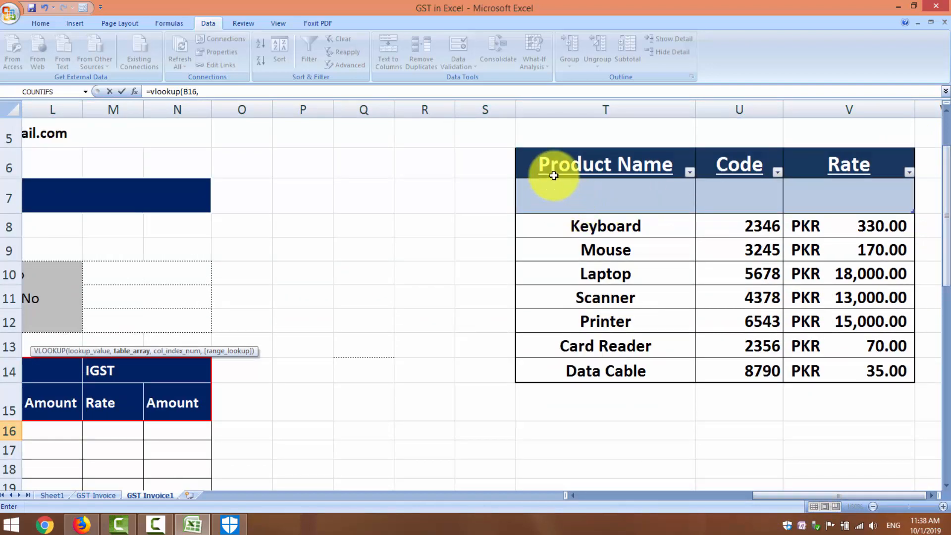
{"action": "left_click_drag", "start_coordinate": [548, 170], "coordinate": [812, 375]}
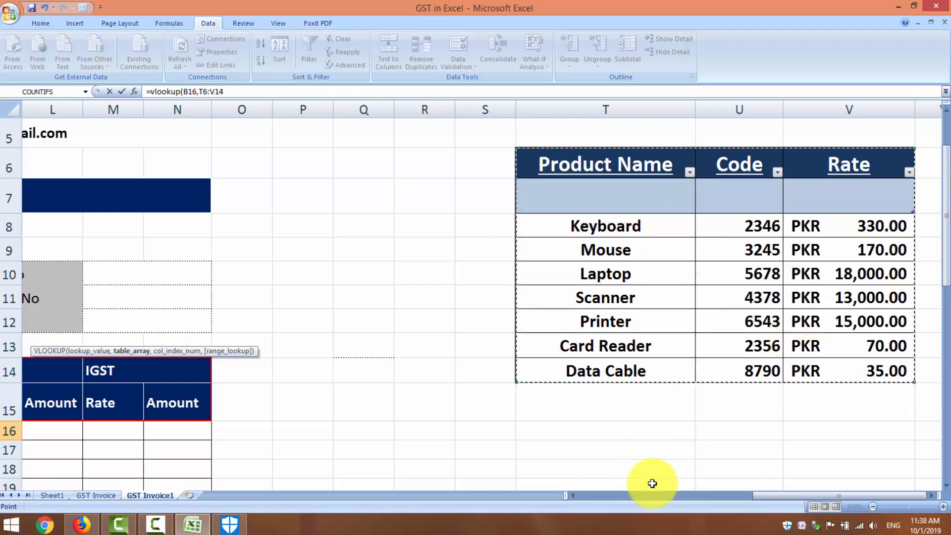
{"action": "left_click", "coordinate": [574, 495]}
{"action": "left_click_drag", "start_coordinate": [574, 496], "coordinate": [575, 496]}
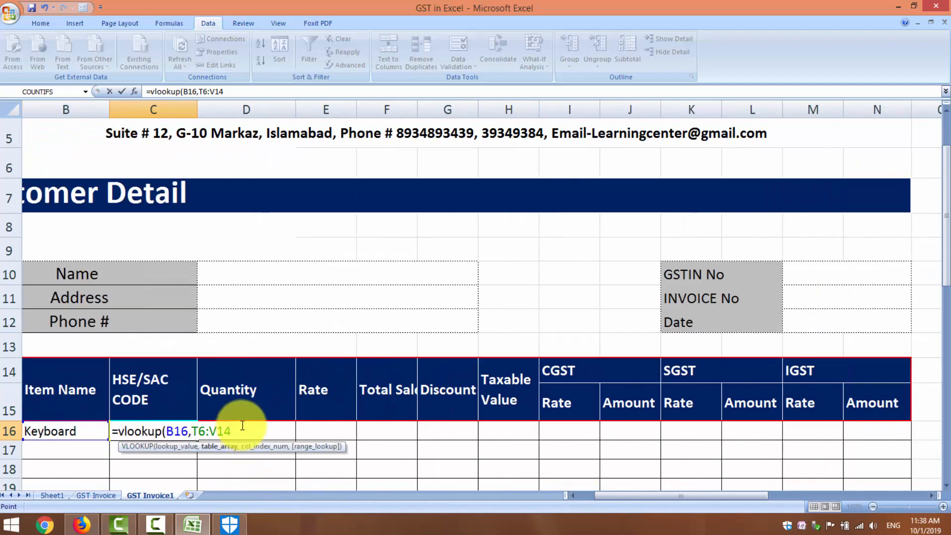
{"action": "type", "text": ","}
Complete the VLOOKUP in C16 with column index 2 for the Code column and 0 for an exact match
{"action": "left_click_drag", "start_coordinate": [613, 495], "coordinate": [748, 496]}
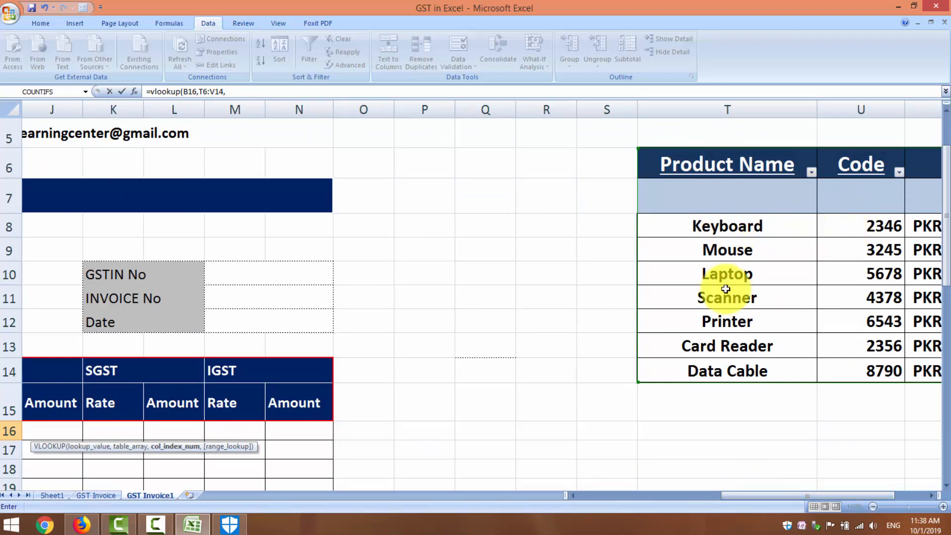
{"action": "left_click_drag", "start_coordinate": [741, 499], "coordinate": [594, 498]}
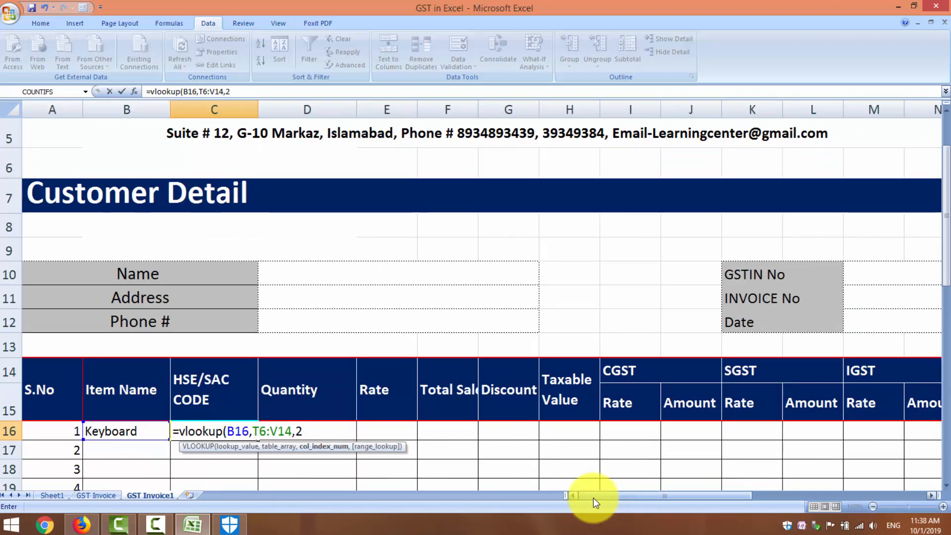
{"action": "type", "text": ","}
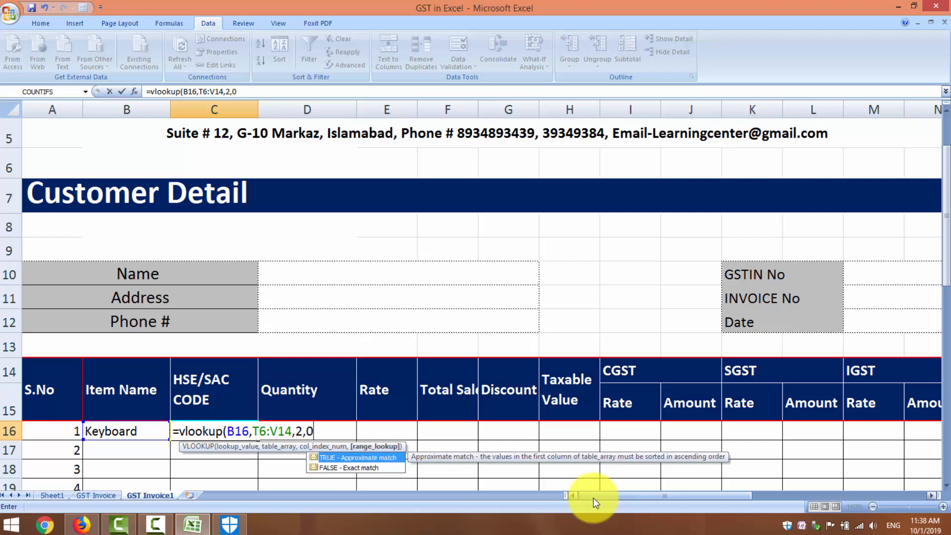
{"action": "type", "text": "0)"}
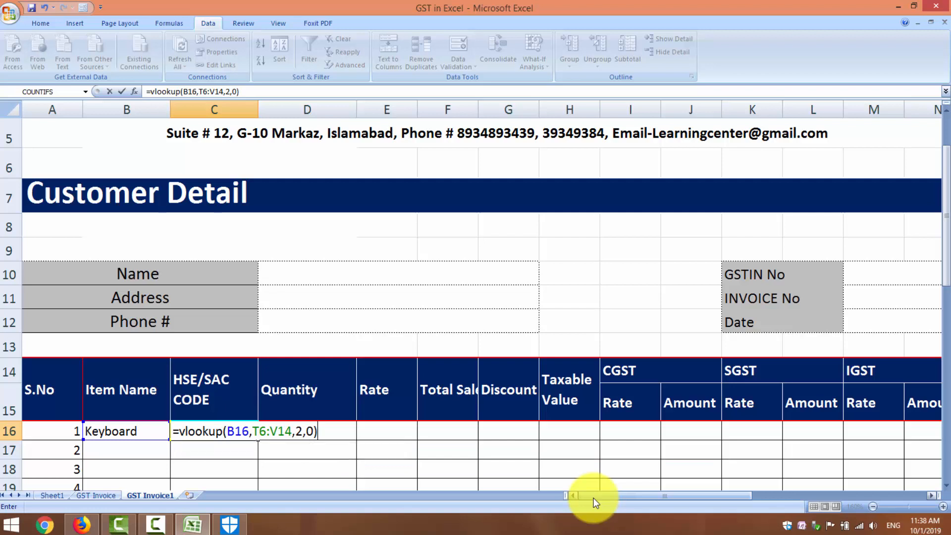
{"action": "key", "text": "Return"}
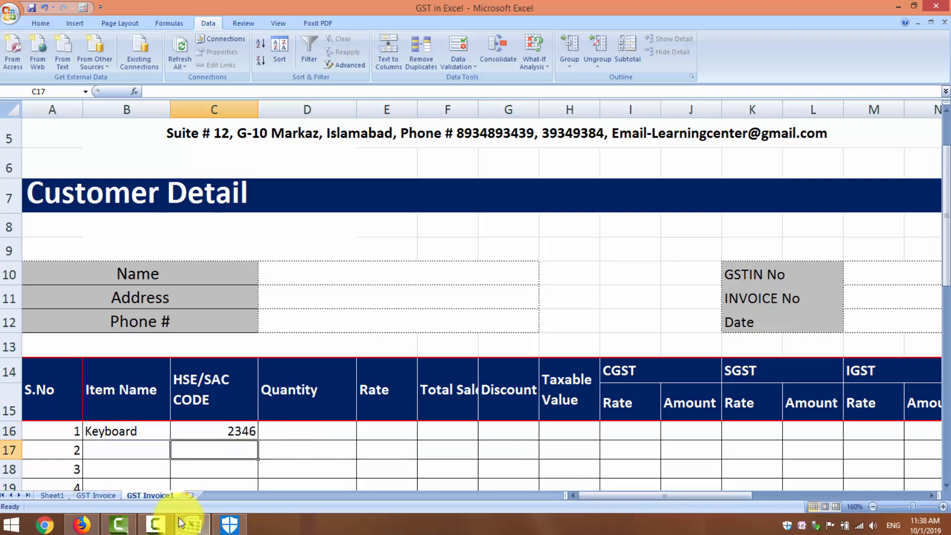
Change the item in B16 to Laptop and check the returned code against the product table
{"action": "left_click", "coordinate": [106, 437]}
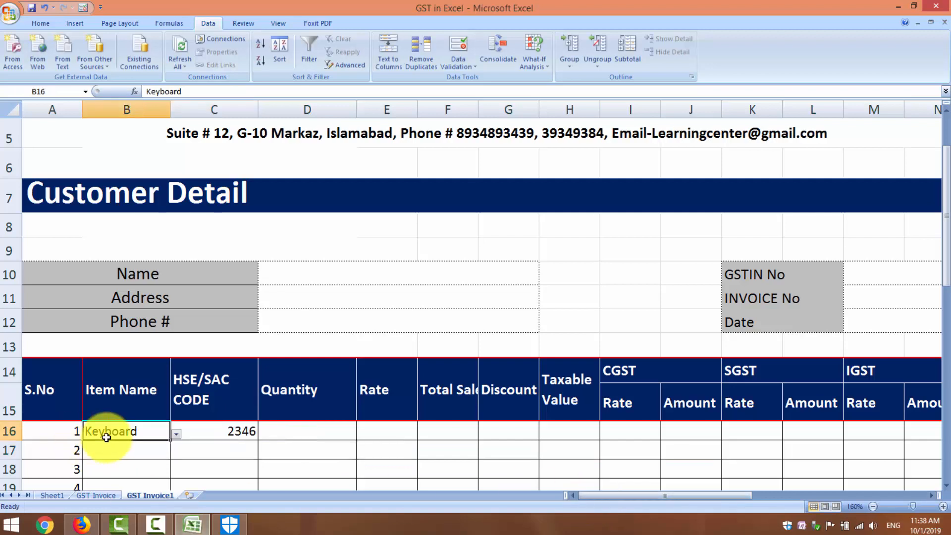
{"action": "left_click", "coordinate": [176, 434]}
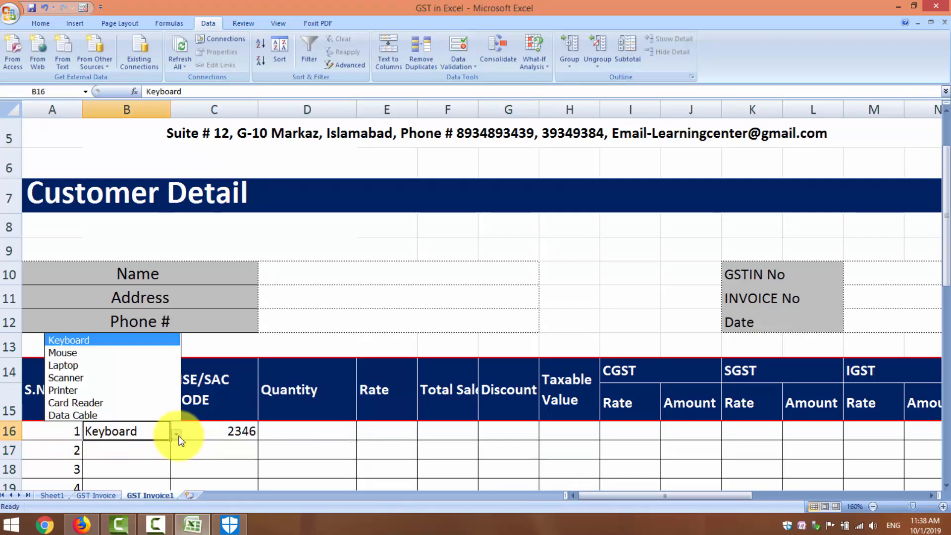
{"action": "left_click", "coordinate": [91, 366]}
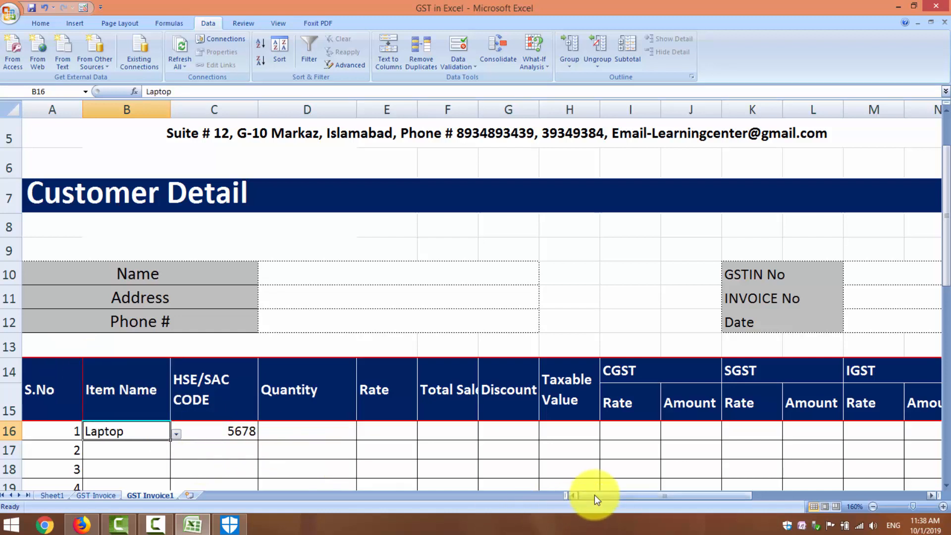
{"action": "left_click_drag", "start_coordinate": [594, 495], "coordinate": [747, 487]}
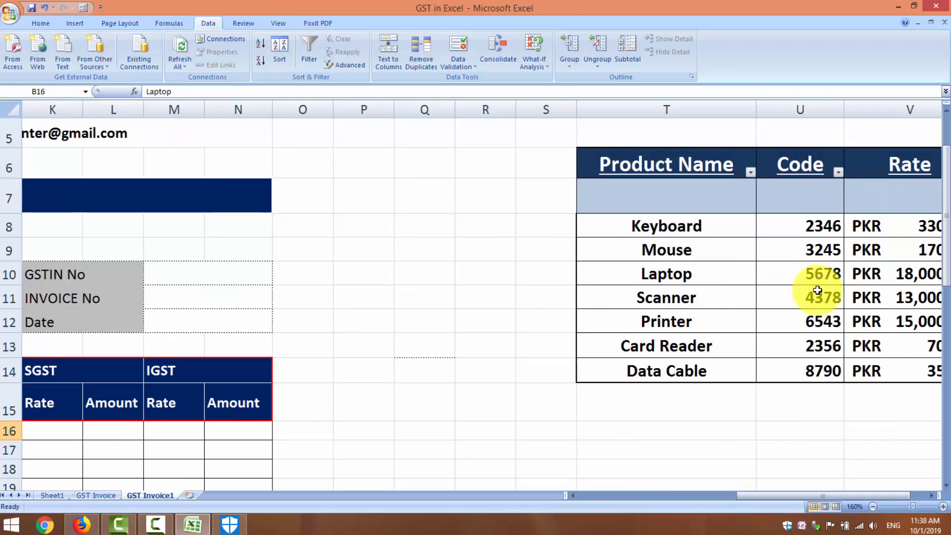
Fill the Laptop entry and its drop-down list from B16 down to B28 in the Item Name column
{"action": "left_click_drag", "start_coordinate": [738, 492], "coordinate": [590, 495]}
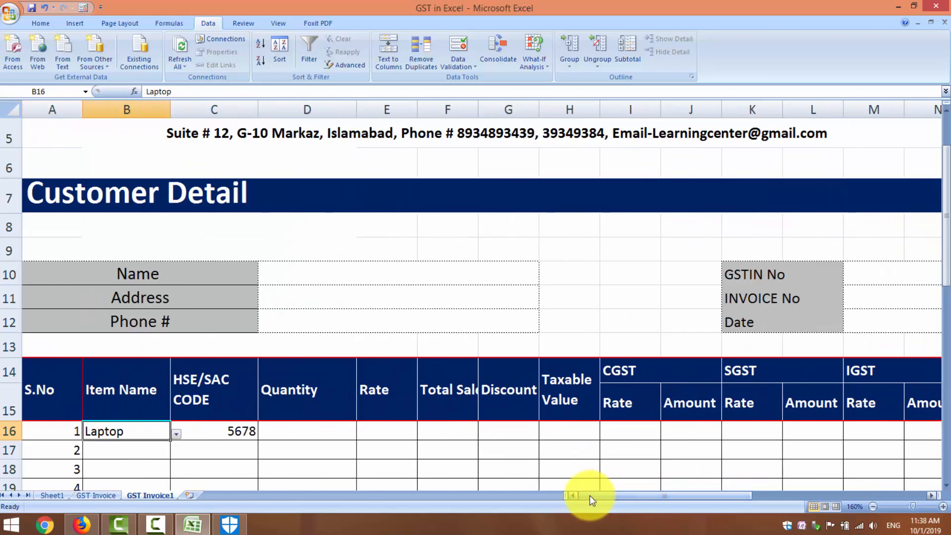
{"action": "left_click", "coordinate": [132, 445]}
{"action": "left_click", "coordinate": [148, 434]}
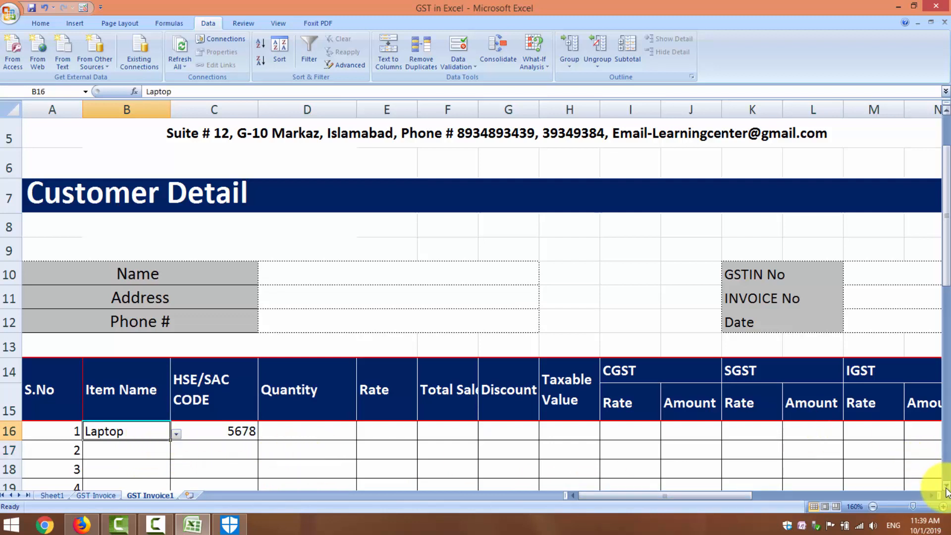
{"action": "scroll", "coordinate": [946, 488], "scroll_direction": "down", "scroll_amount": 3}
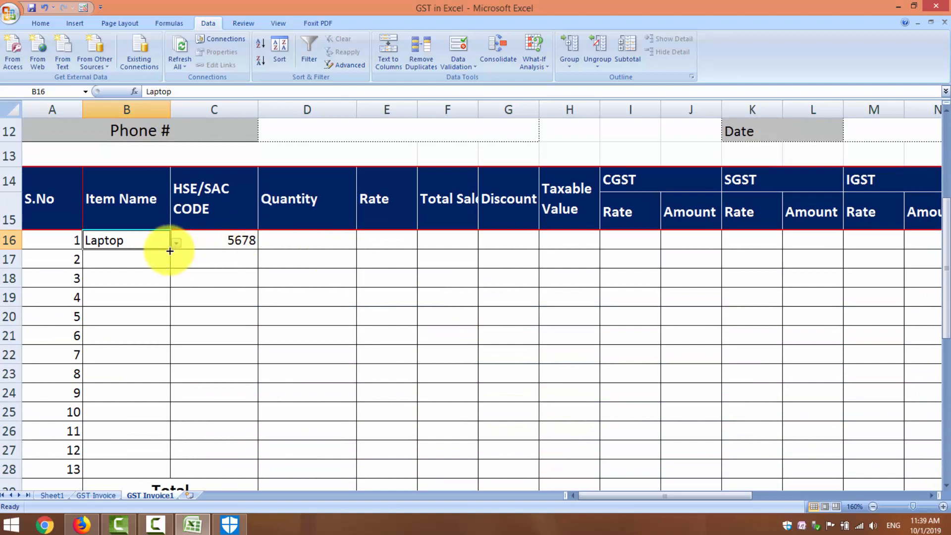
{"action": "left_click_drag", "start_coordinate": [170, 251], "coordinate": [159, 469]}
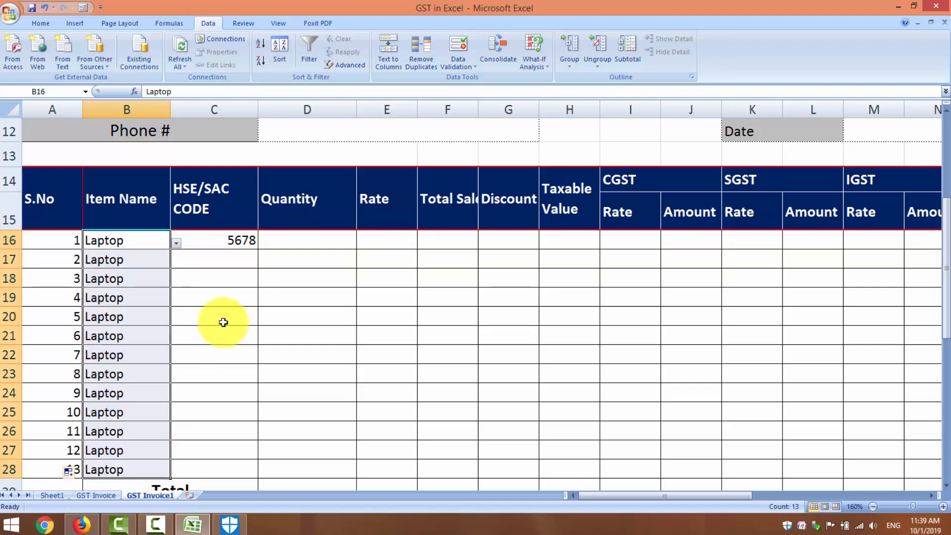
{"action": "left_click", "coordinate": [151, 257]}
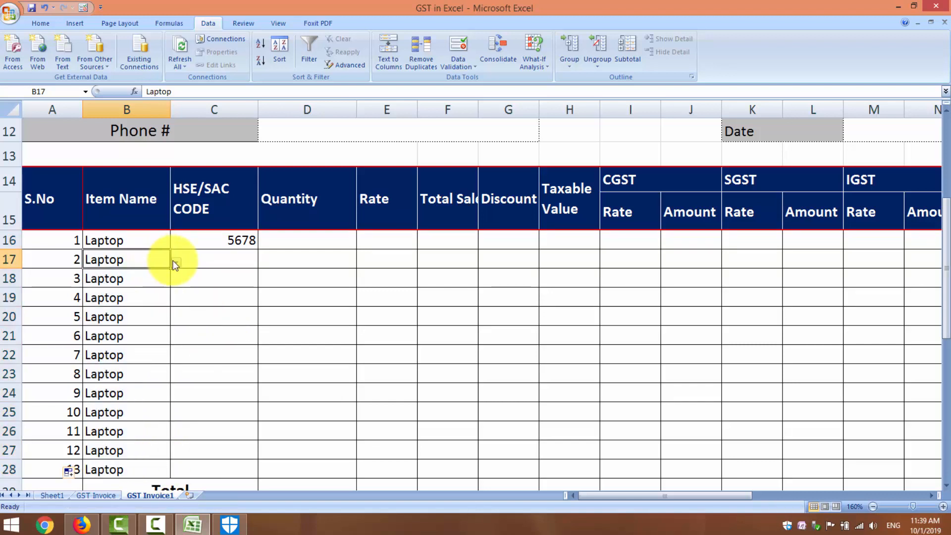
Clear item cell B16 and fill the blank drop-down cell down the Item Name column to B28
{"action": "left_click", "coordinate": [149, 241]}
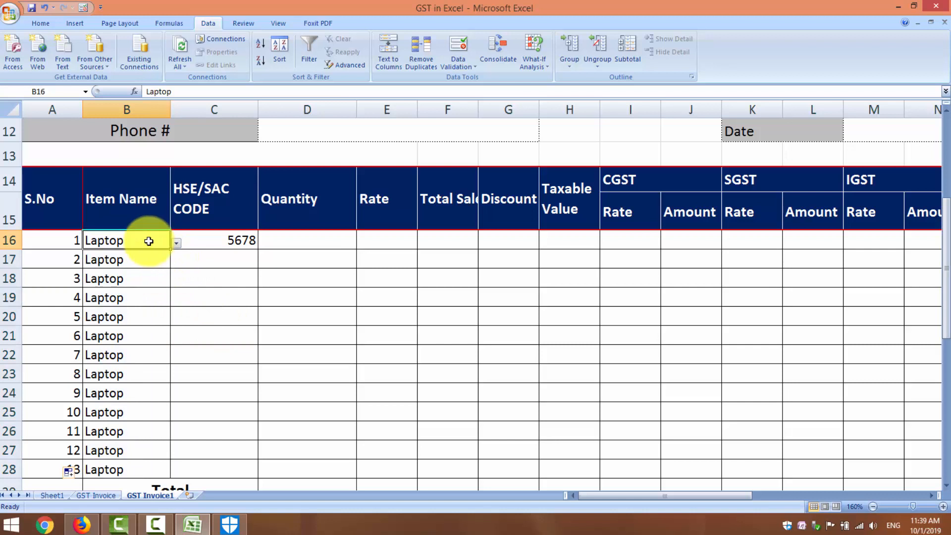
{"action": "key", "text": "BackSpace"}
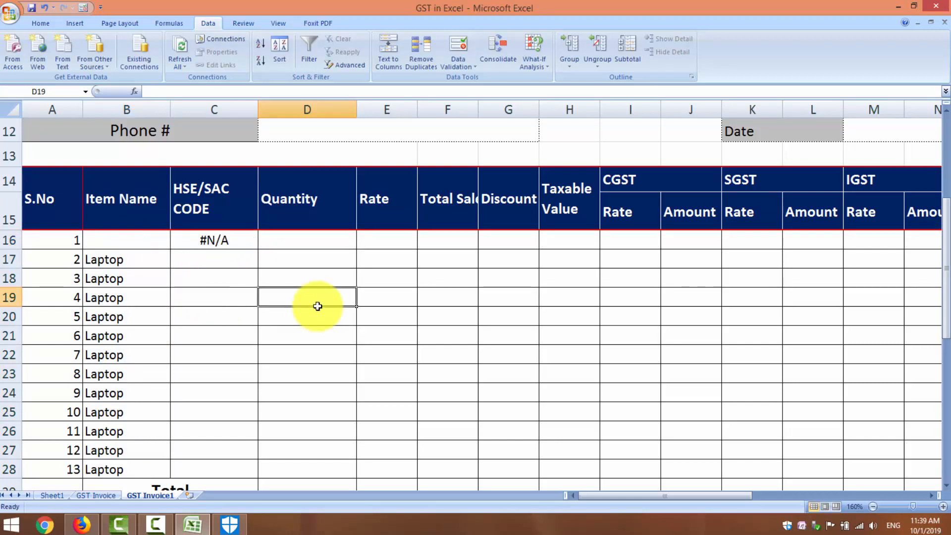
{"action": "left_click", "coordinate": [154, 238]}
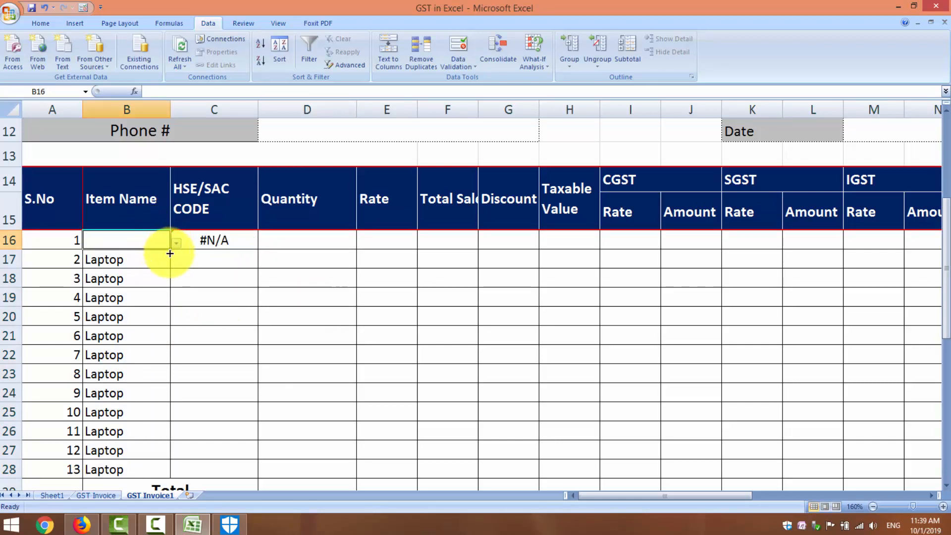
{"action": "left_click_drag", "start_coordinate": [170, 249], "coordinate": [159, 471]}
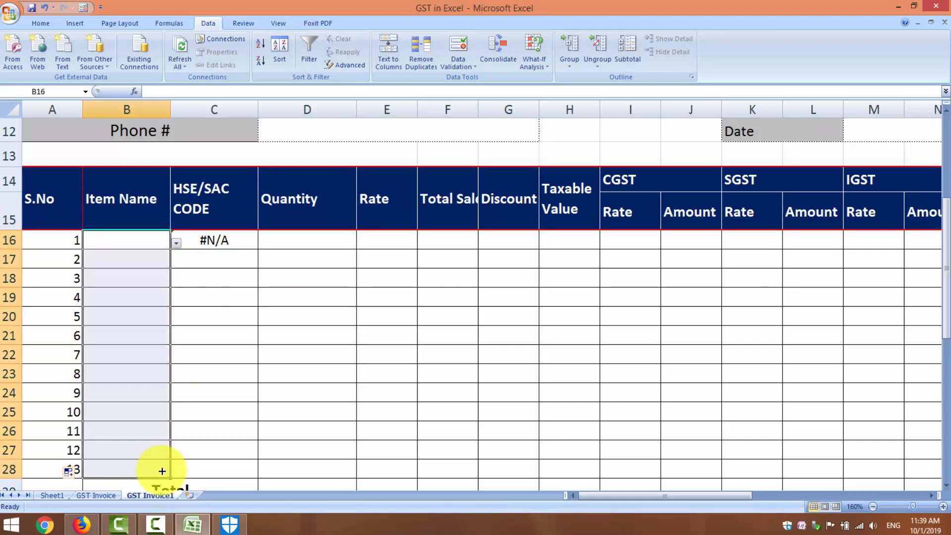
Test the code lookup by choosing Mouse in B16, and clear the cell again
{"action": "left_click", "coordinate": [177, 243]}
{"action": "left_click", "coordinate": [136, 269]}
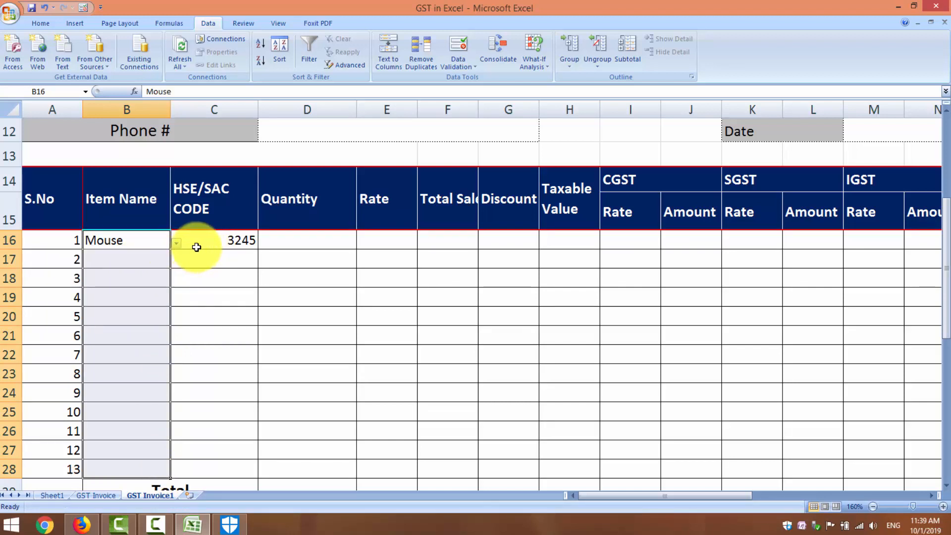
{"action": "key", "text": "BackSpace"}
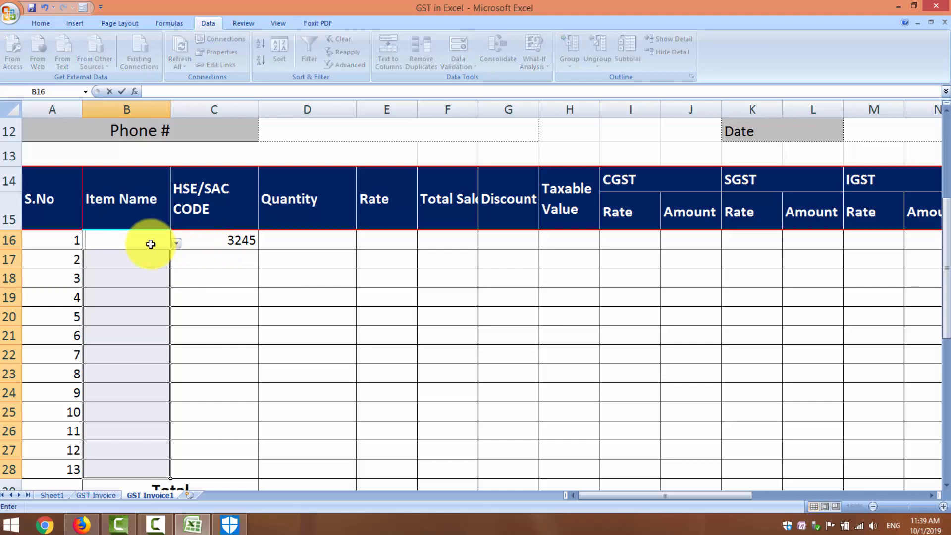
{"action": "left_click", "coordinate": [221, 274]}
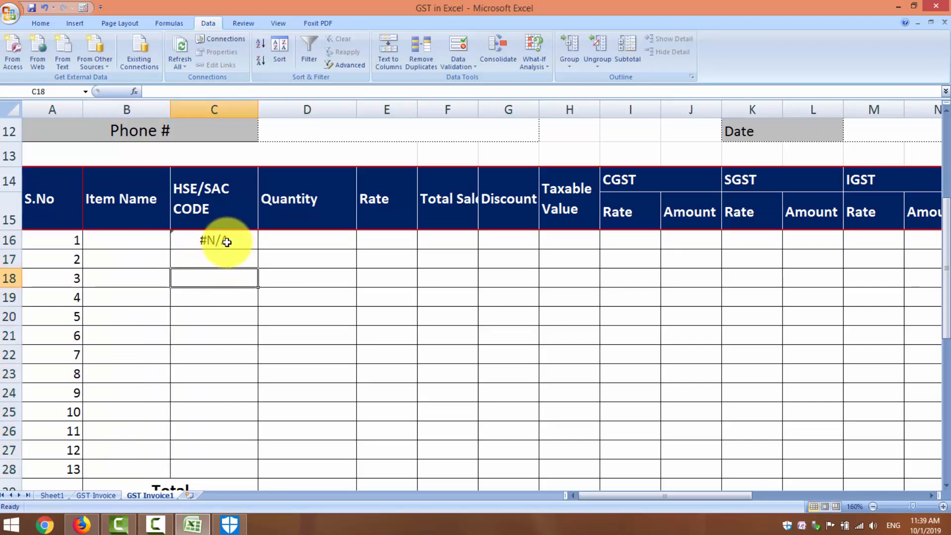
Wrap the VLOOKUP formula in C16 in IFERROR with an empty string ("") as the value if error
{"action": "left_click", "coordinate": [226, 241]}
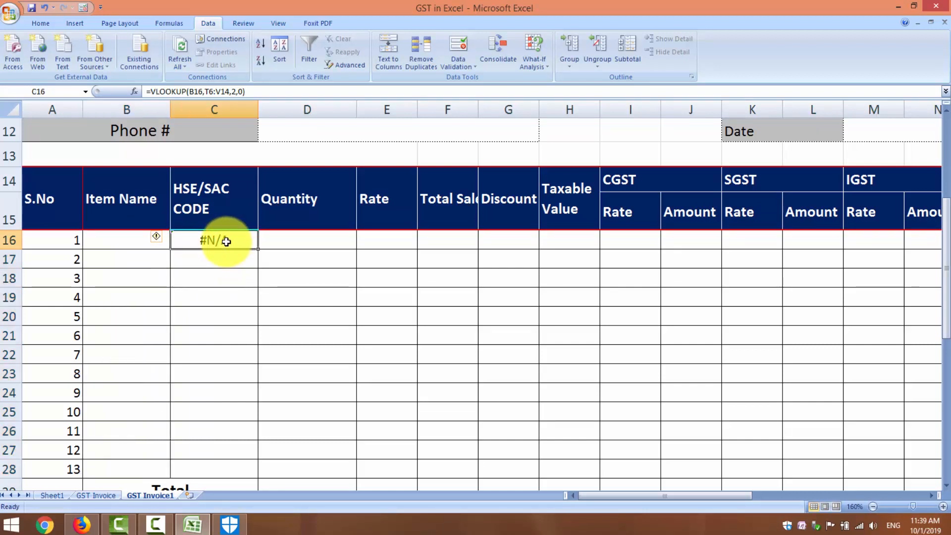
{"action": "double_click", "coordinate": [198, 240]}
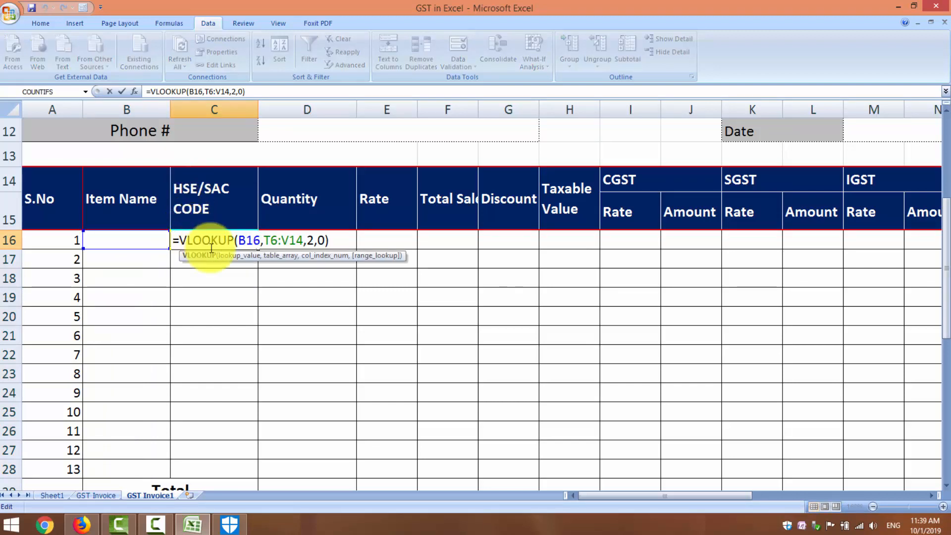
{"action": "left_click", "coordinate": [181, 241]}
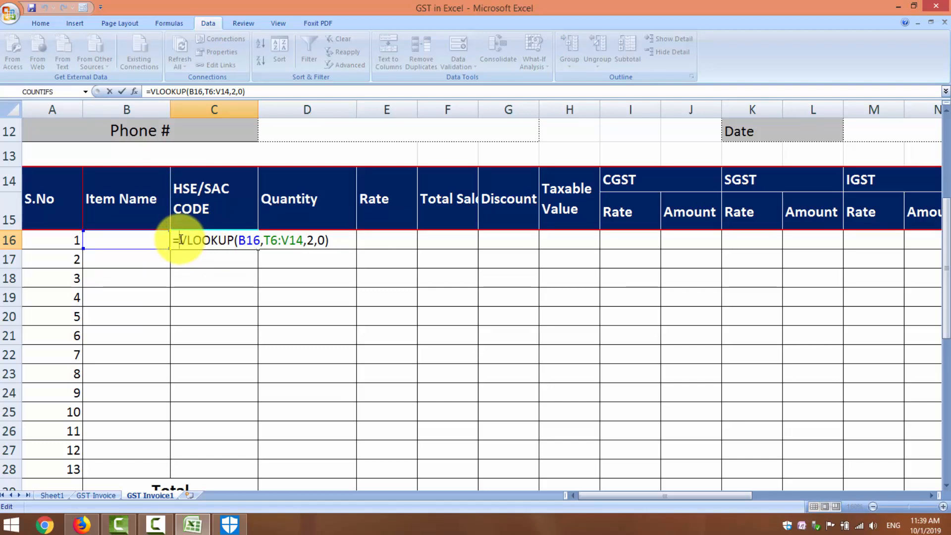
{"action": "type", "text": "if"}
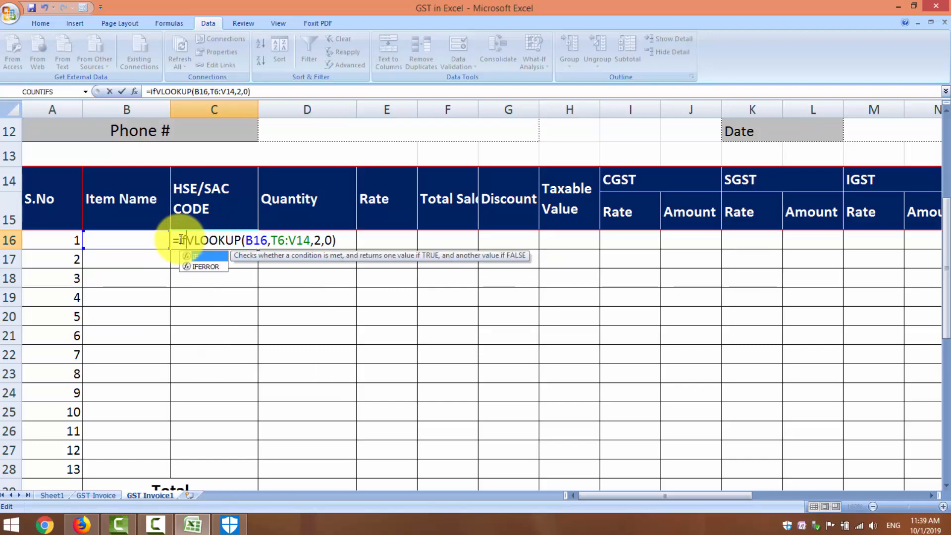
{"action": "key", "text": "BackSpace"}
{"action": "key", "text": "BackSpace"}
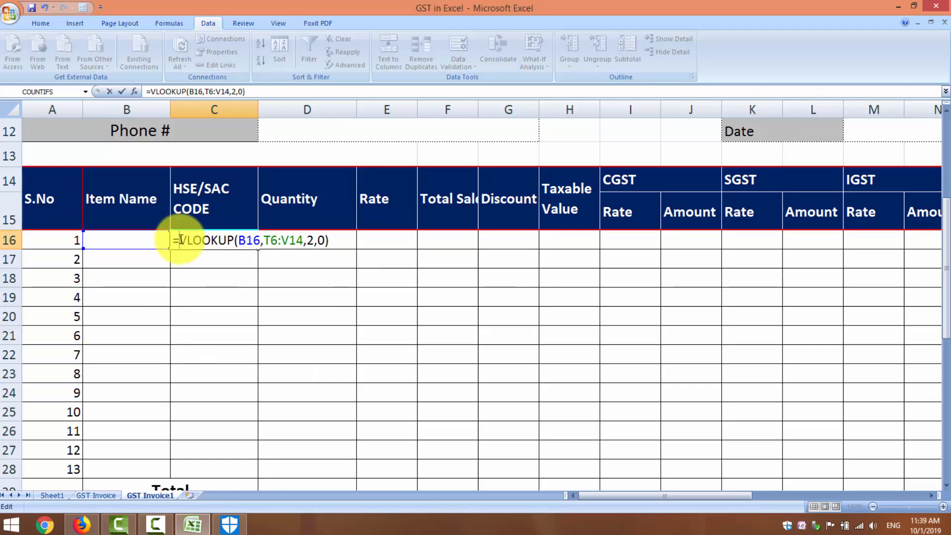
{"action": "type", "text": "IFER"}
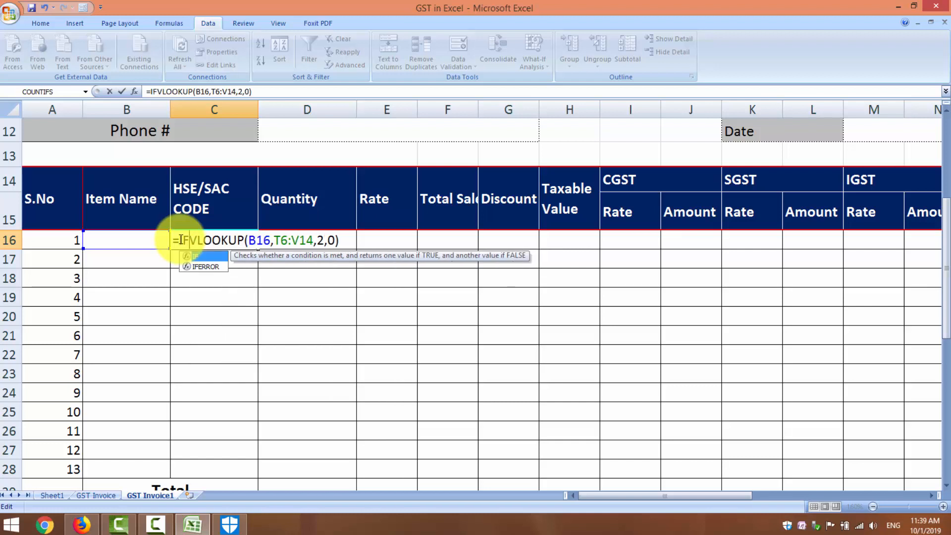
{"action": "type", "text": "ROR"}
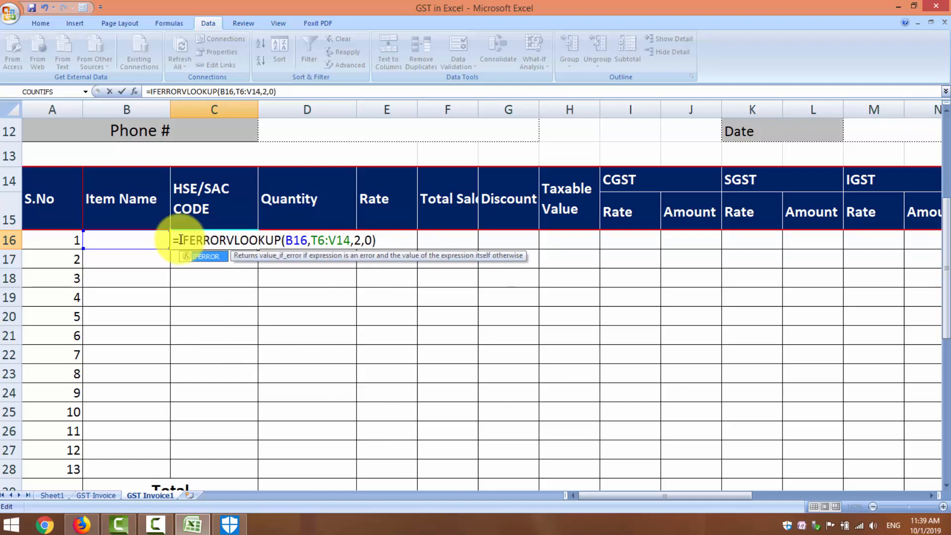
{"action": "type", "text": "("}
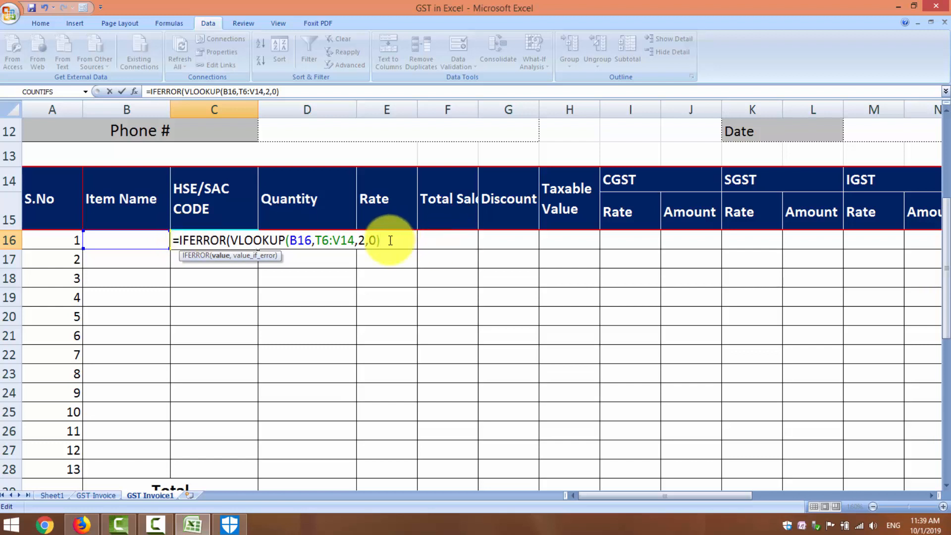
{"action": "type", "text": ",\"\")"}
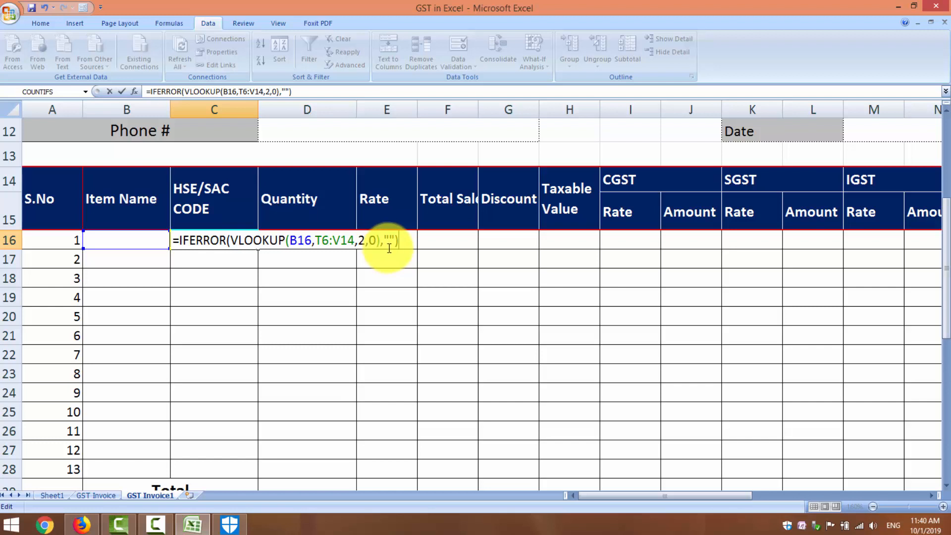
{"action": "key", "text": "Return"}
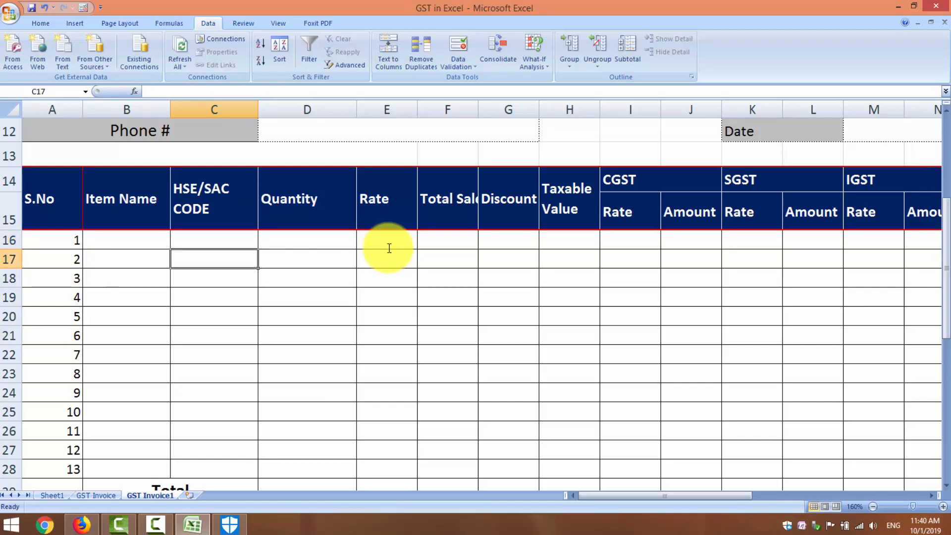
Check the IFERROR formula by choosing Laptop in B16 and emptying the cell again
{"action": "left_click", "coordinate": [148, 239]}
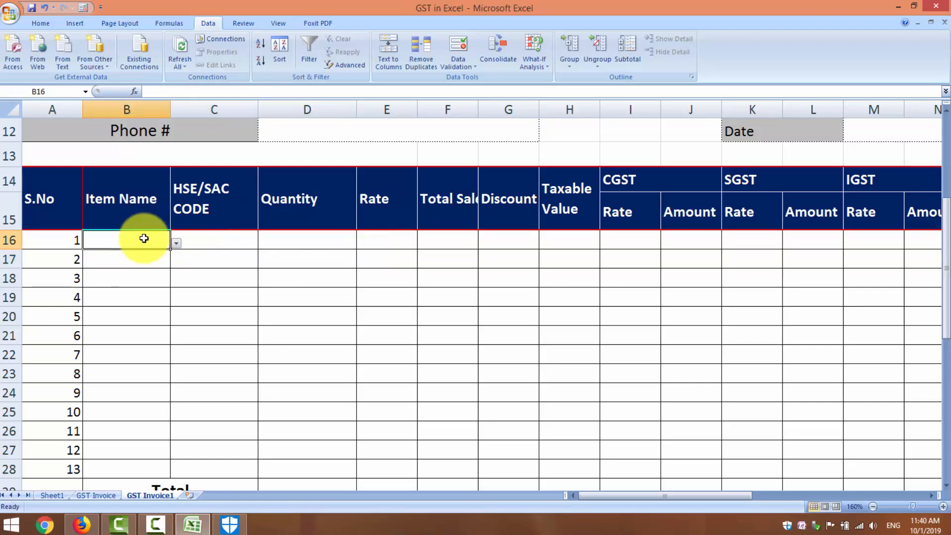
{"action": "left_click", "coordinate": [175, 243]}
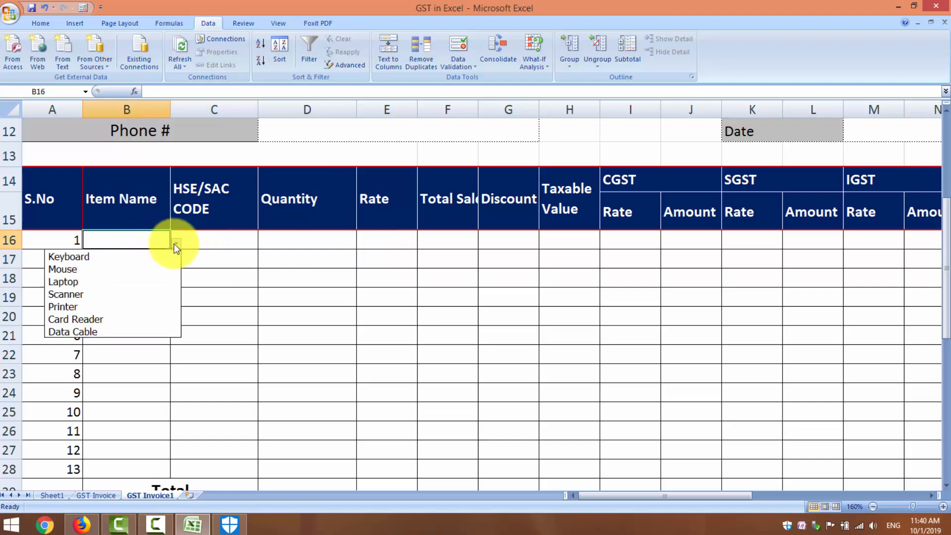
{"action": "left_click", "coordinate": [115, 282]}
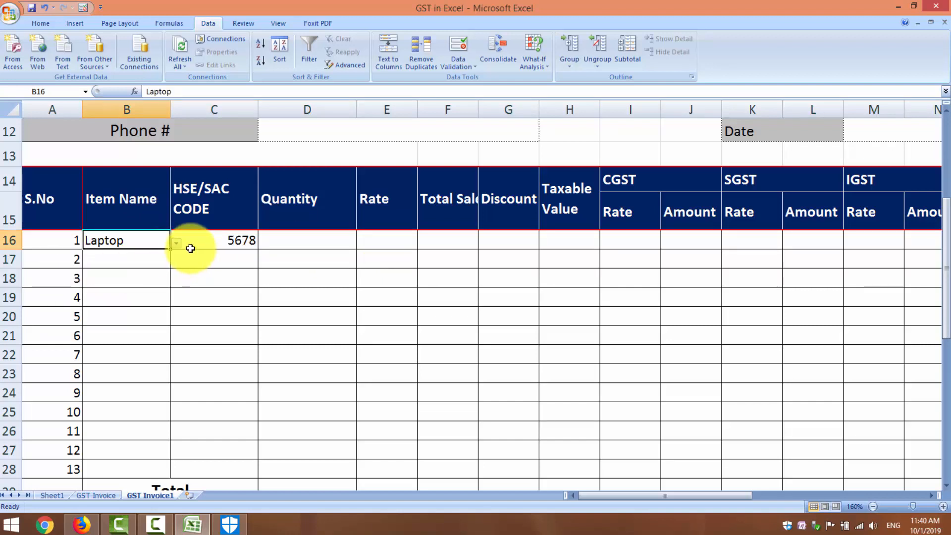
{"action": "key", "text": "BackSpace"}
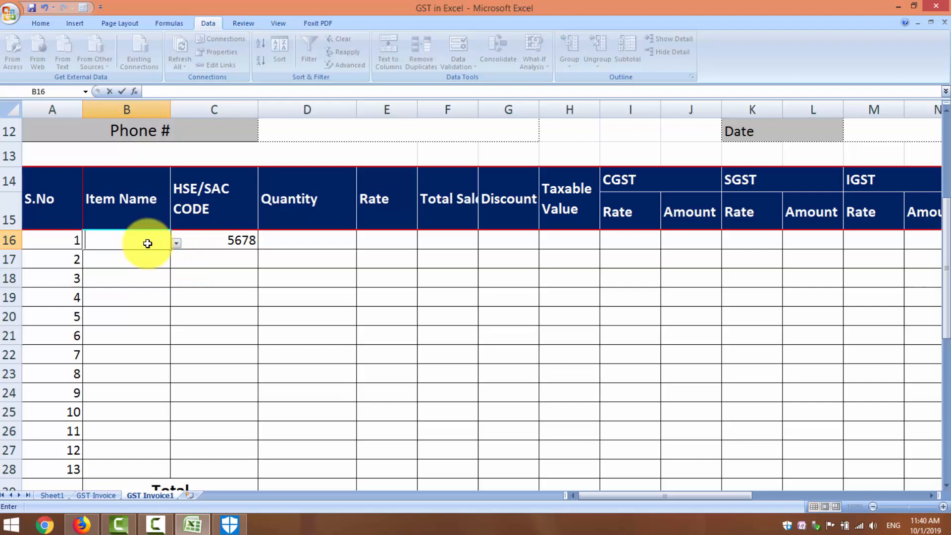
{"action": "left_click", "coordinate": [206, 318]}
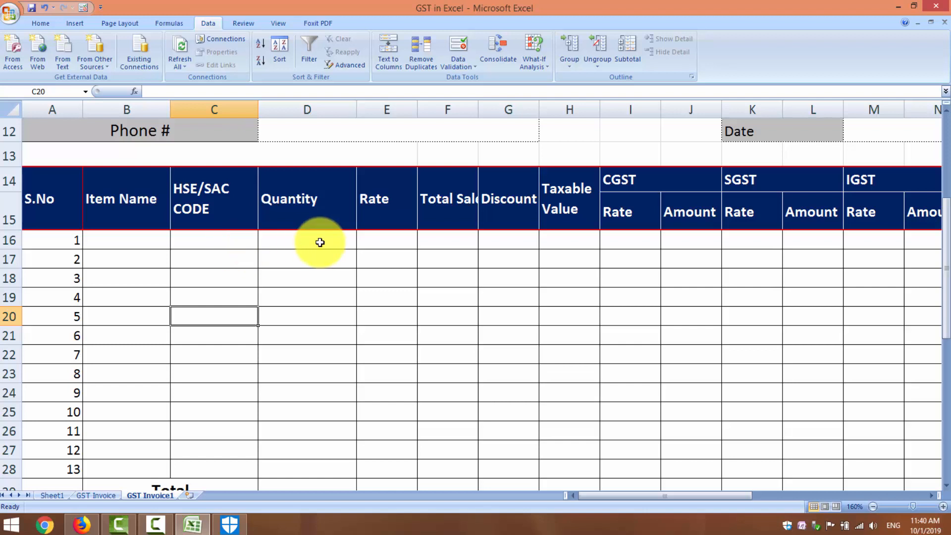
Select Rate cell E16 and review the whole invoice alongside the product table's Code and Rate columns
{"action": "left_click", "coordinate": [380, 235]}
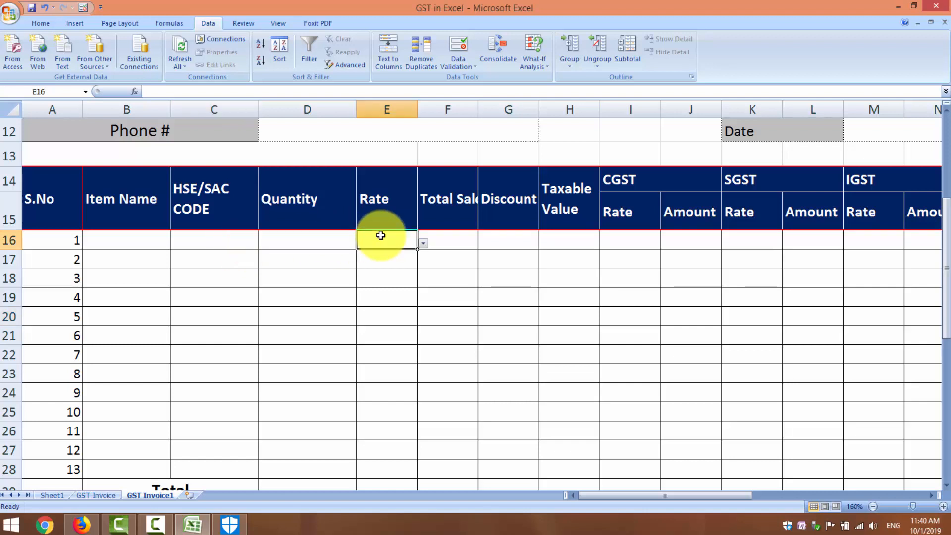
{"action": "left_click", "coordinate": [872, 506]}
{"action": "left_click", "coordinate": [872, 506]}
{"action": "left_click", "coordinate": [872, 506]}
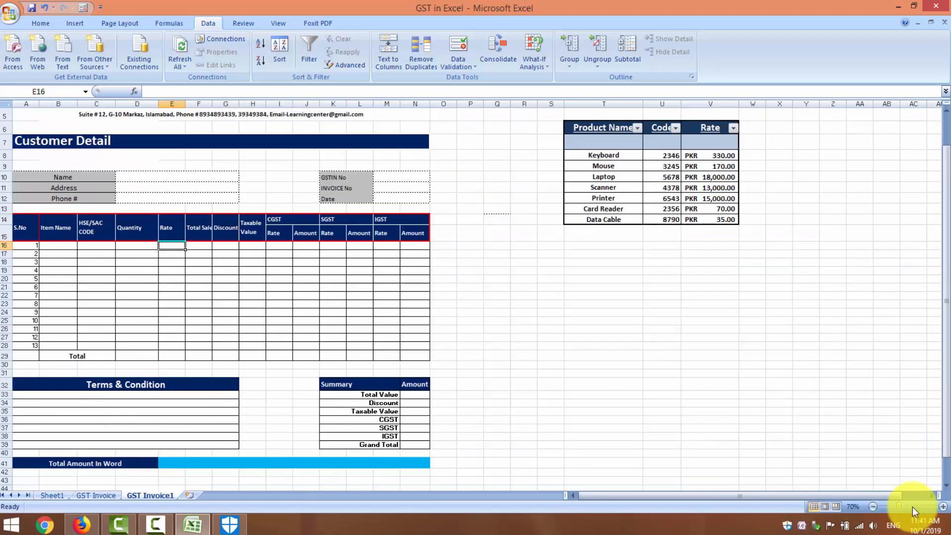
{"action": "left_click", "coordinate": [944, 507]}
{"action": "left_click", "coordinate": [944, 507]}
{"action": "left_click", "coordinate": [944, 507]}
{"action": "left_click", "coordinate": [944, 507]}
{"action": "left_click", "coordinate": [944, 507]}
{"action": "left_click", "coordinate": [944, 507]}
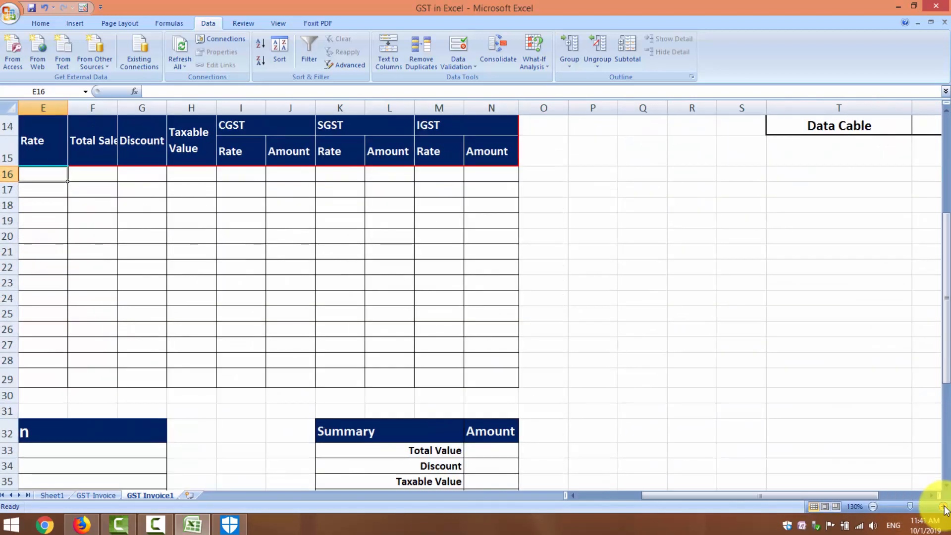
{"action": "left_click", "coordinate": [573, 496]}
{"action": "left_click", "coordinate": [573, 495]}
{"action": "left_click", "coordinate": [574, 496]}
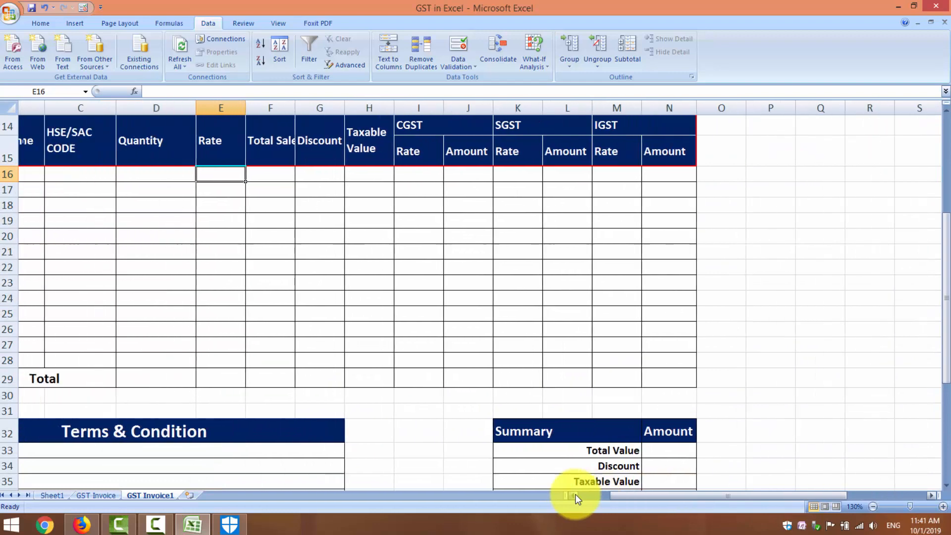
{"action": "left_click", "coordinate": [573, 496]}
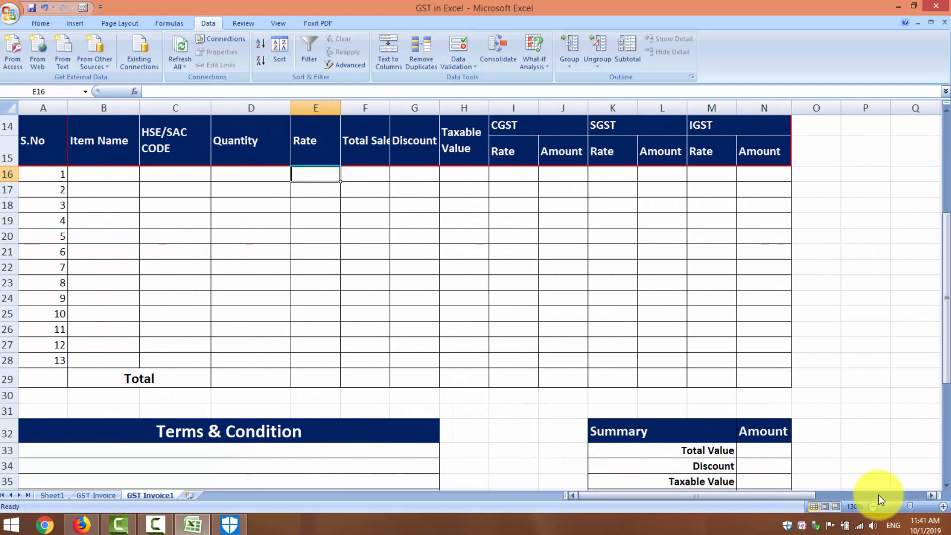
{"action": "left_click", "coordinate": [944, 507]}
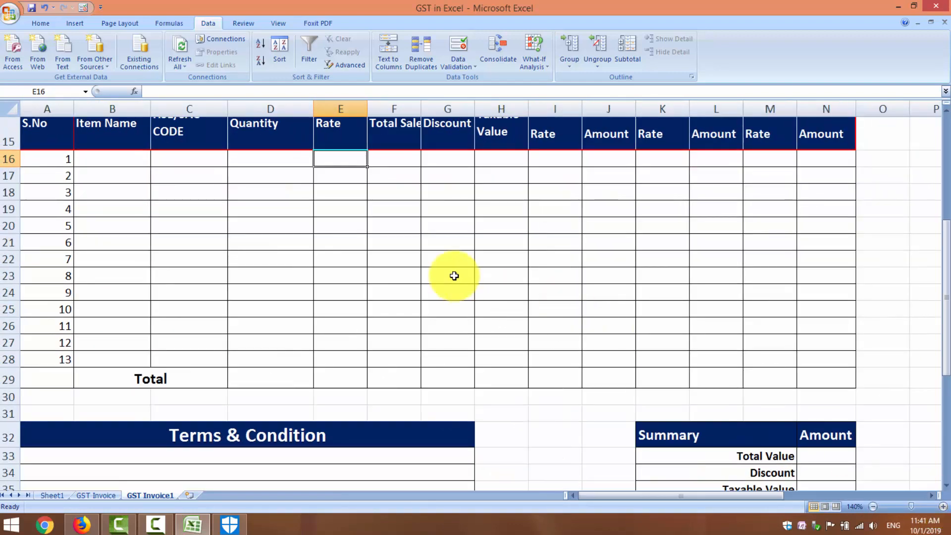
Start a VLOOKUP formula in Rate cell E16 with item cell B16 as the lookup value
{"action": "type", "text": "="}
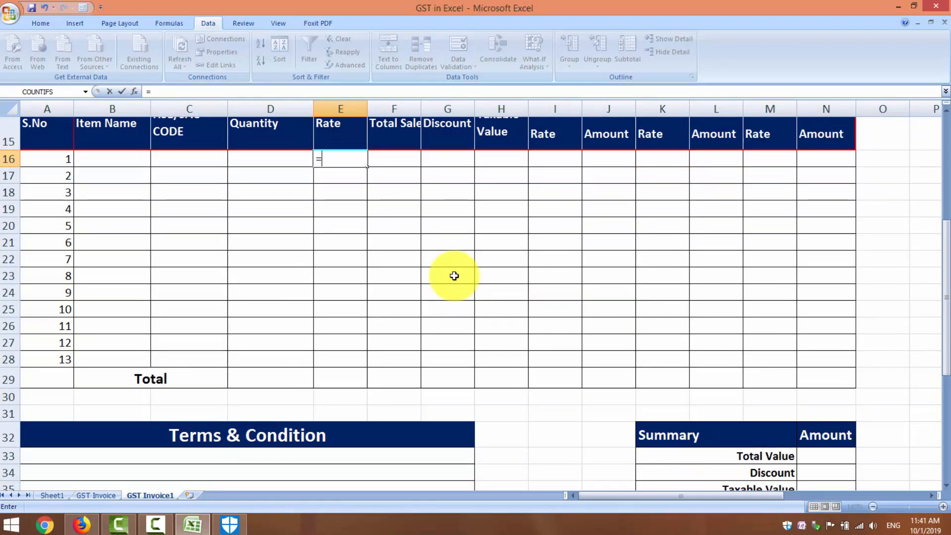
{"action": "type", "text": "VLOOKUP"}
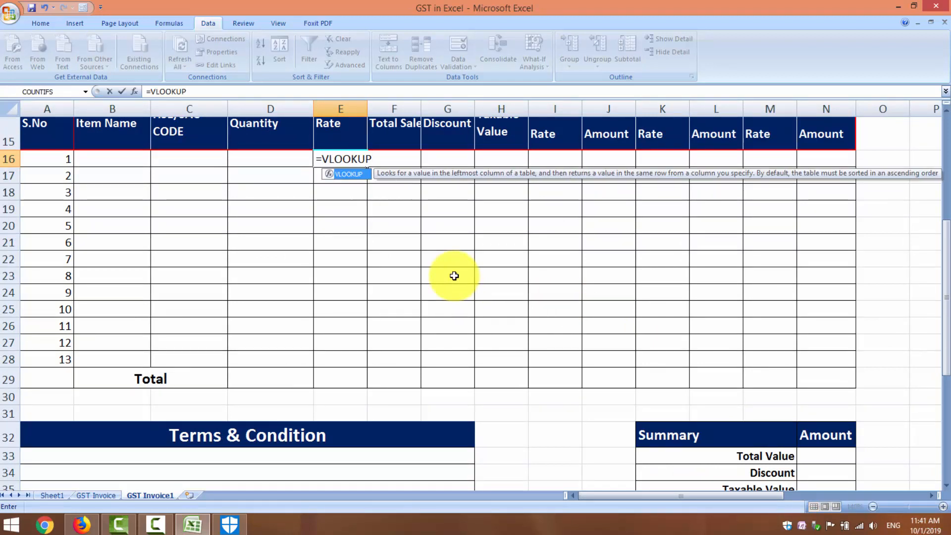
{"action": "type", "text": "("}
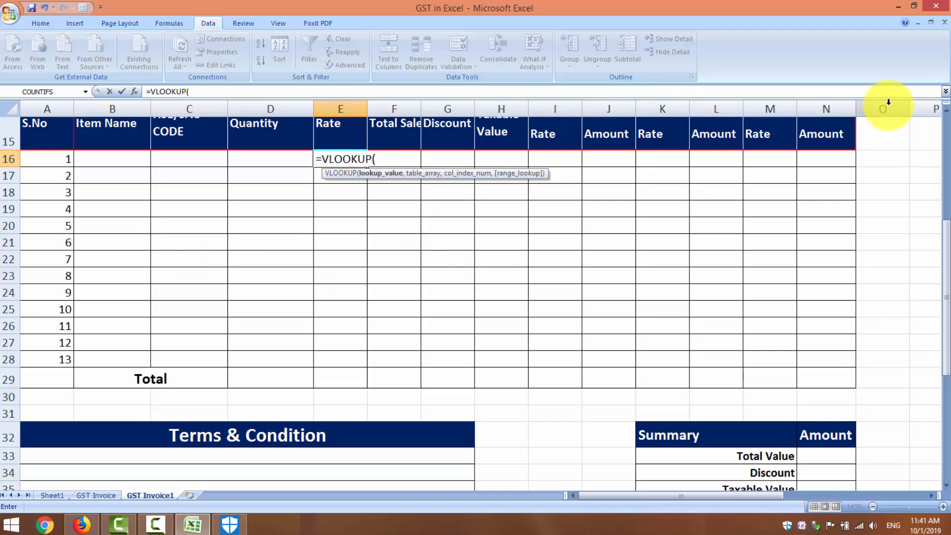
{"action": "left_click", "coordinate": [946, 112]}
{"action": "left_click", "coordinate": [946, 111]}
{"action": "left_click", "coordinate": [946, 112]}
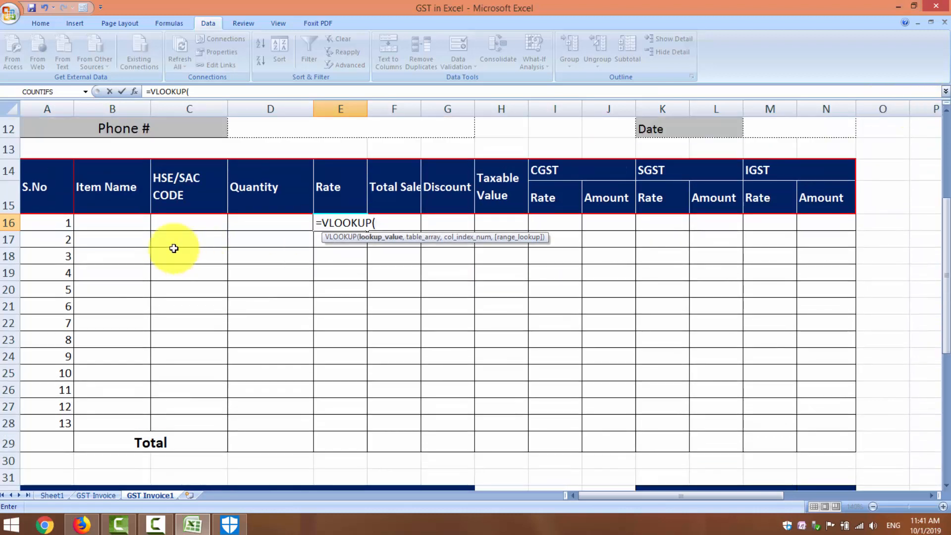
{"action": "left_click", "coordinate": [131, 223]}
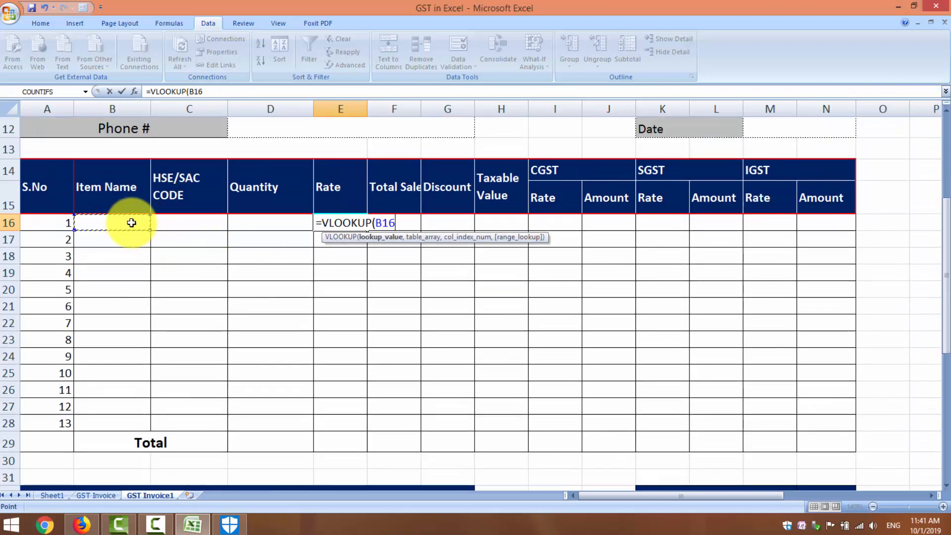
{"action": "type", "text": ","}
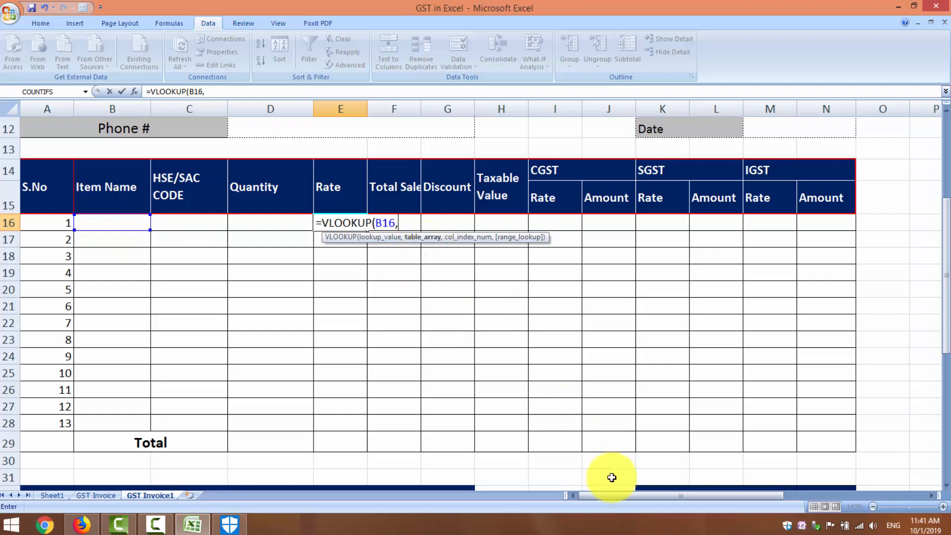
Set the product table range T6:V14 as the table array of the E16 VLOOKUP
{"action": "left_click_drag", "start_coordinate": [614, 493], "coordinate": [592, 493]}
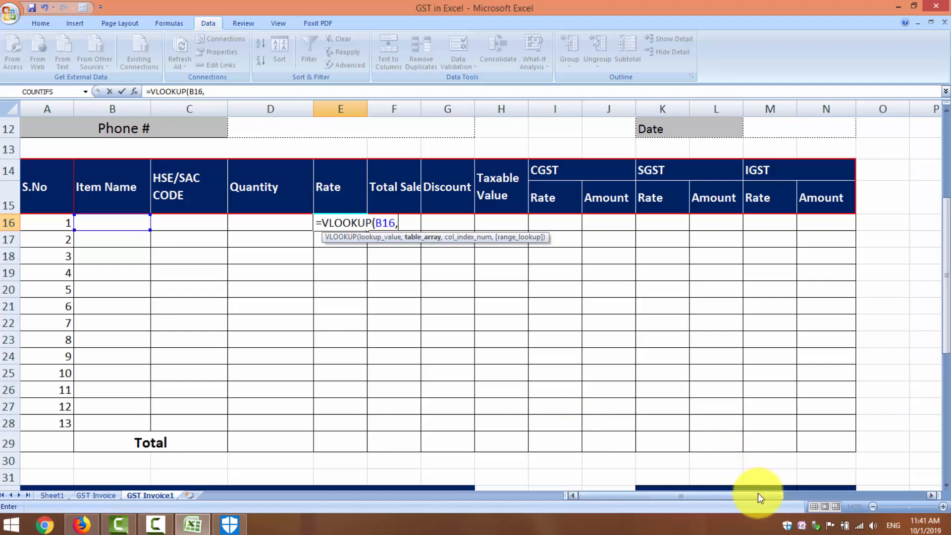
{"action": "left_click_drag", "start_coordinate": [758, 492], "coordinate": [854, 495]}
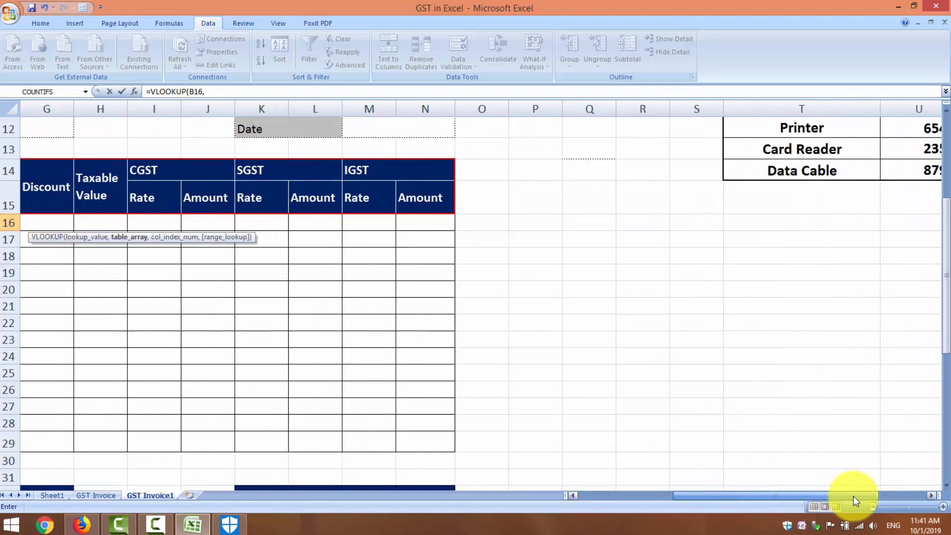
{"action": "left_click_drag", "start_coordinate": [947, 253], "coordinate": [948, 223]}
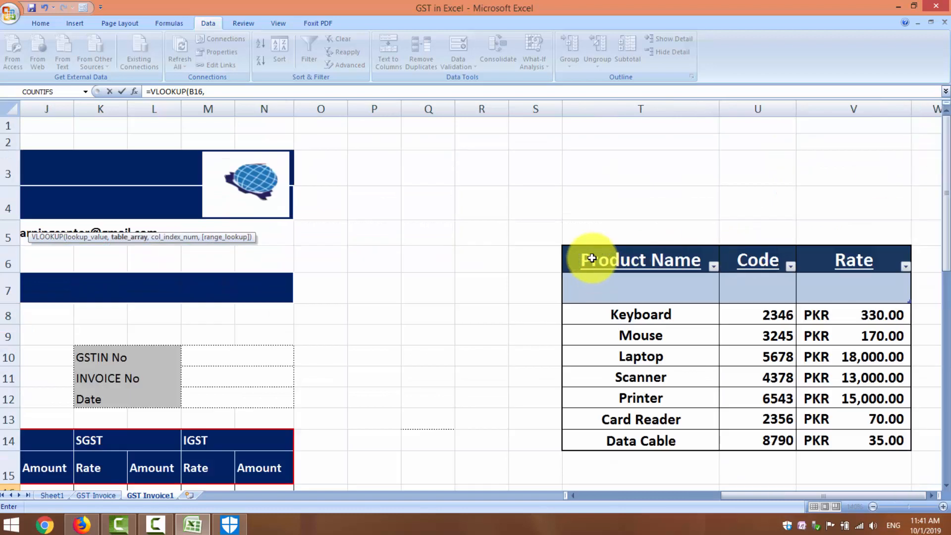
{"action": "left_click_drag", "start_coordinate": [592, 258], "coordinate": [849, 435]}
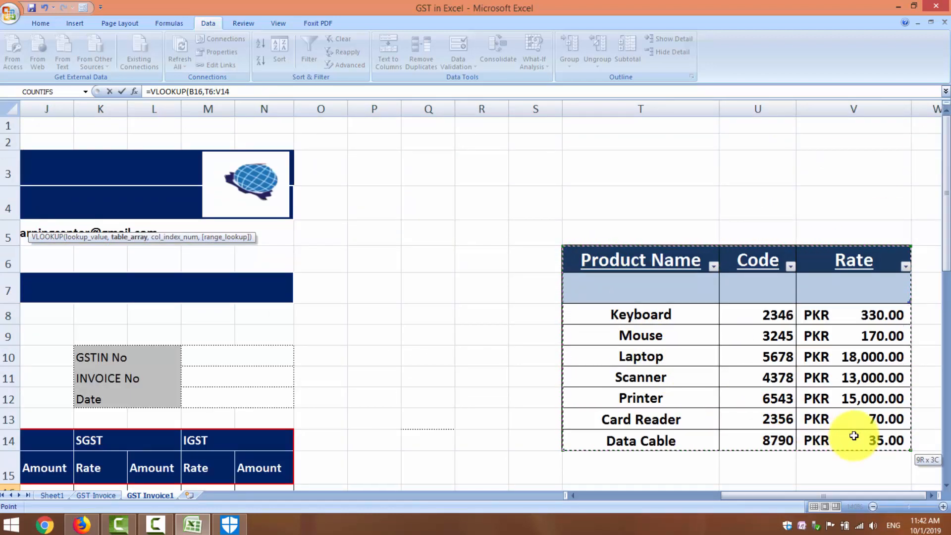
{"action": "left_click_drag", "start_coordinate": [749, 495], "coordinate": [608, 499]}
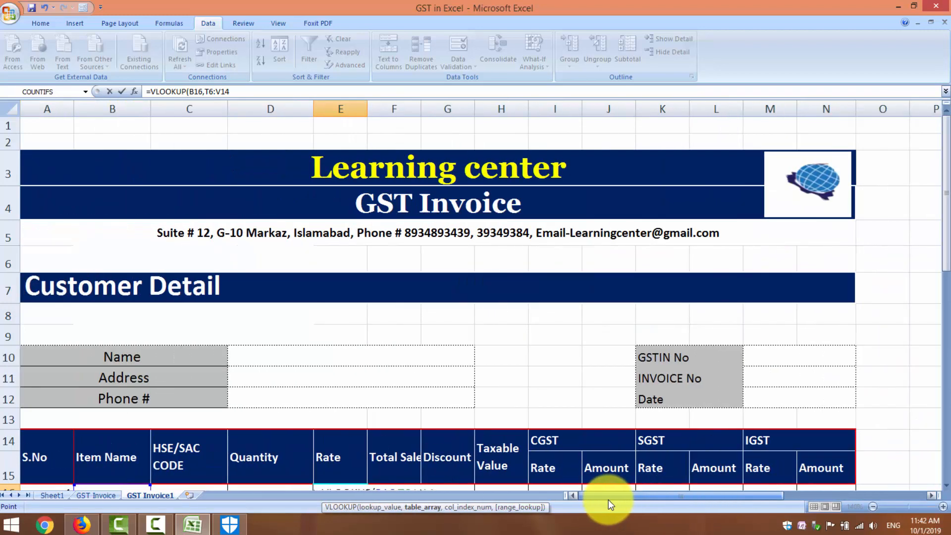
{"action": "left_click", "coordinate": [946, 487]}
{"action": "left_click", "coordinate": [947, 487]}
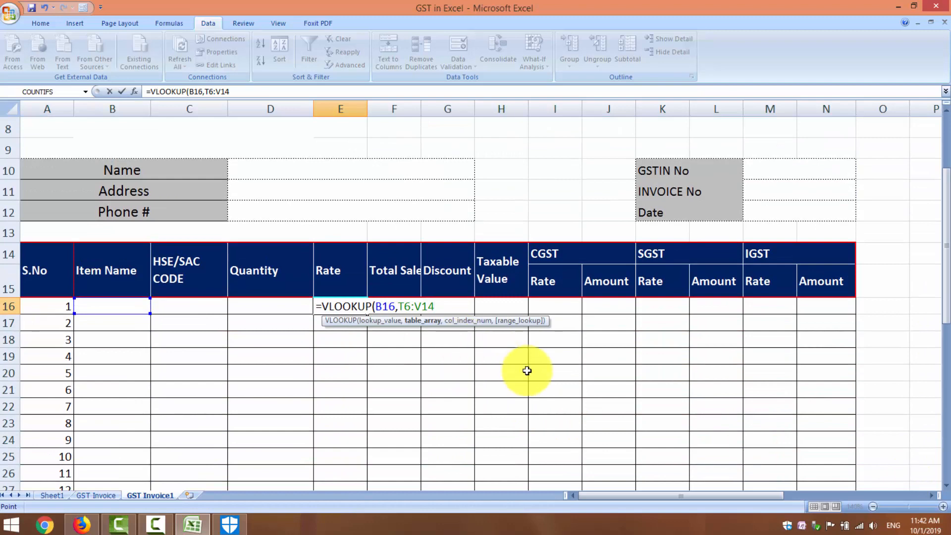
Complete the E16 VLOOKUP with column index 3 for the rate and 0 for an exact match, and enter it
{"action": "left_click_drag", "start_coordinate": [607, 495], "coordinate": [766, 494]}
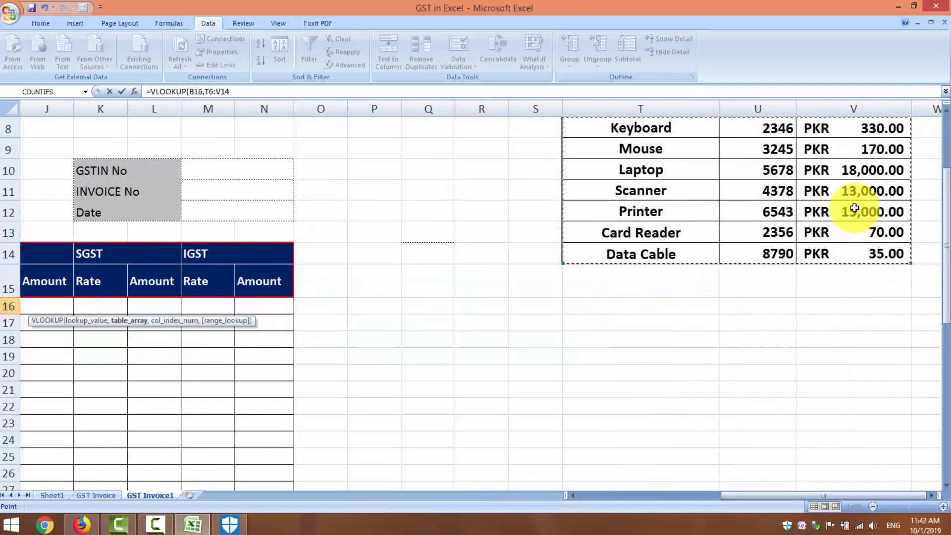
{"action": "scroll", "coordinate": [947, 159], "scroll_direction": "up", "scroll_amount": 3}
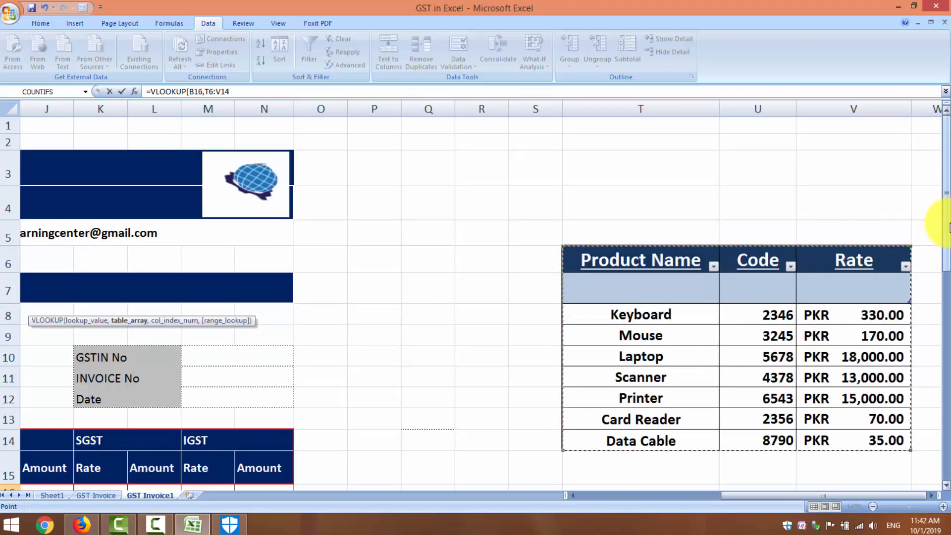
{"action": "left_click_drag", "start_coordinate": [947, 201], "coordinate": [949, 286]}
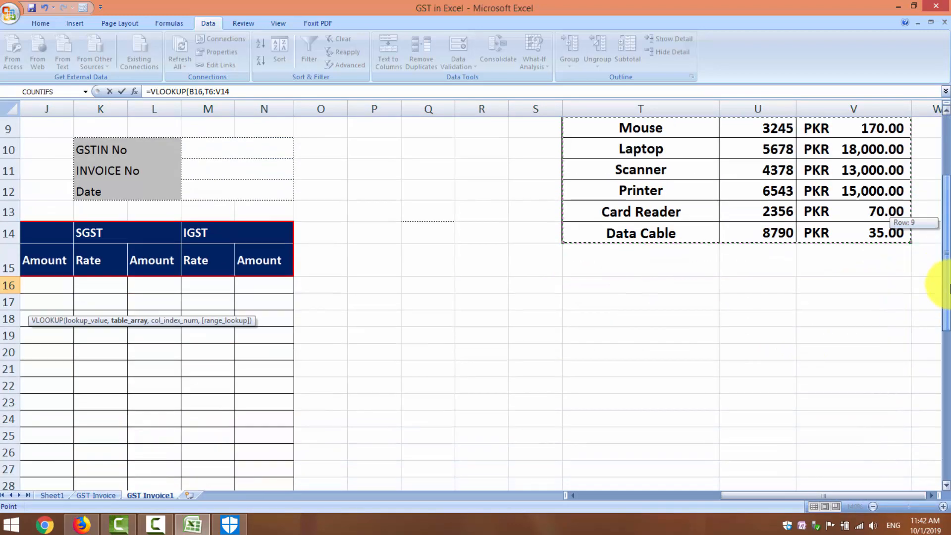
{"action": "left_click_drag", "start_coordinate": [573, 495], "coordinate": [577, 499]}
{"action": "left_click", "coordinate": [576, 496]}
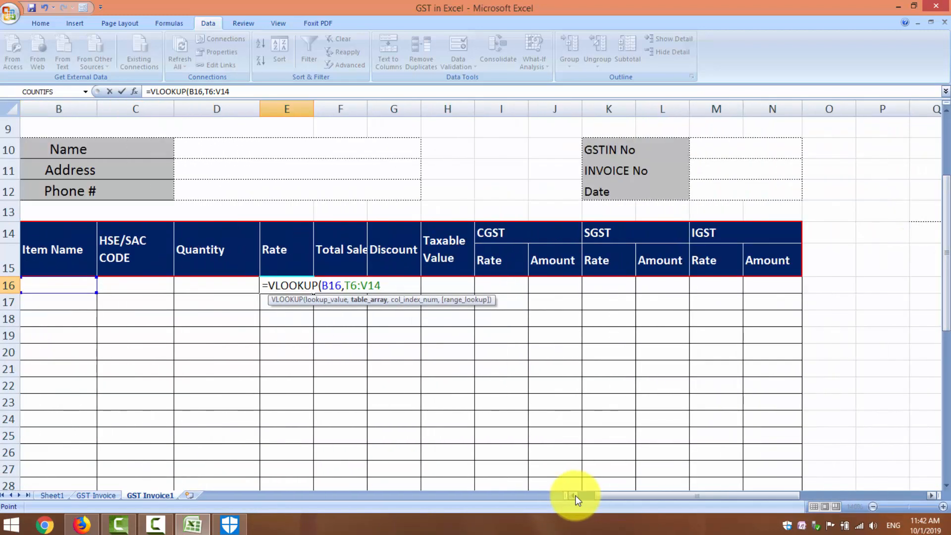
{"action": "type", "text": ","}
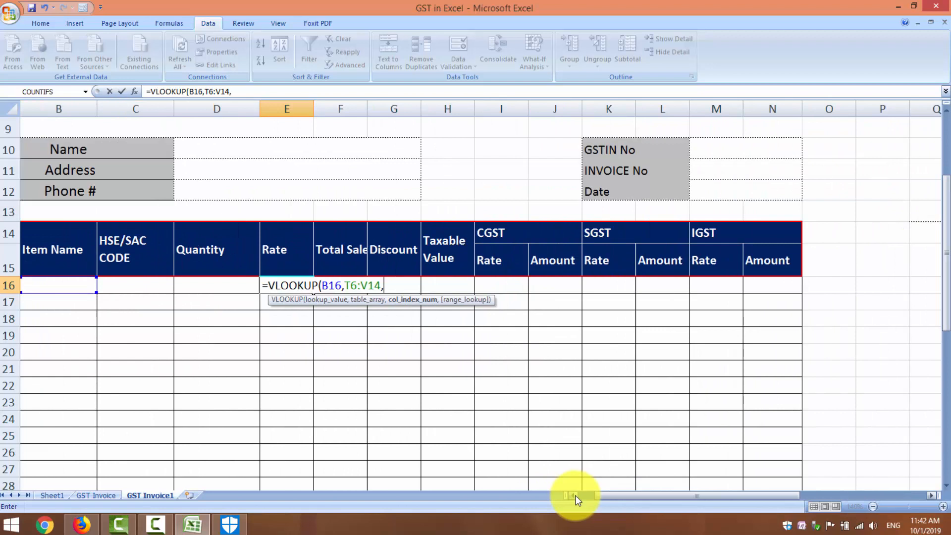
{"action": "type", "text": "3,"}
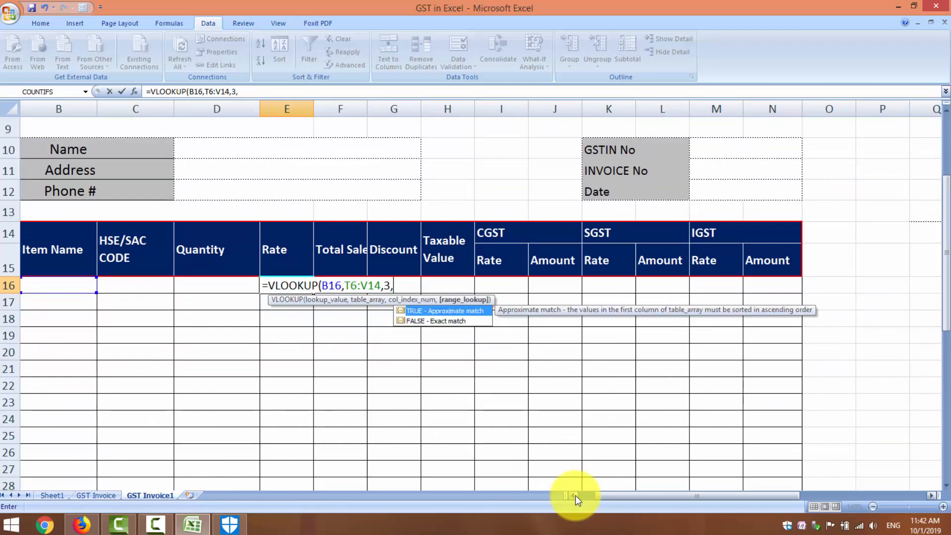
{"action": "type", "text": "0)"}
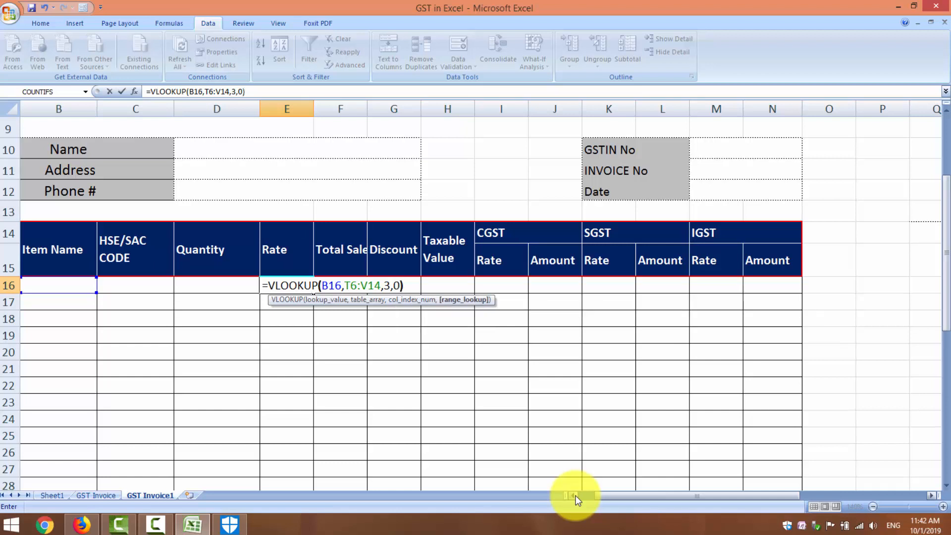
{"action": "key", "text": "Return"}
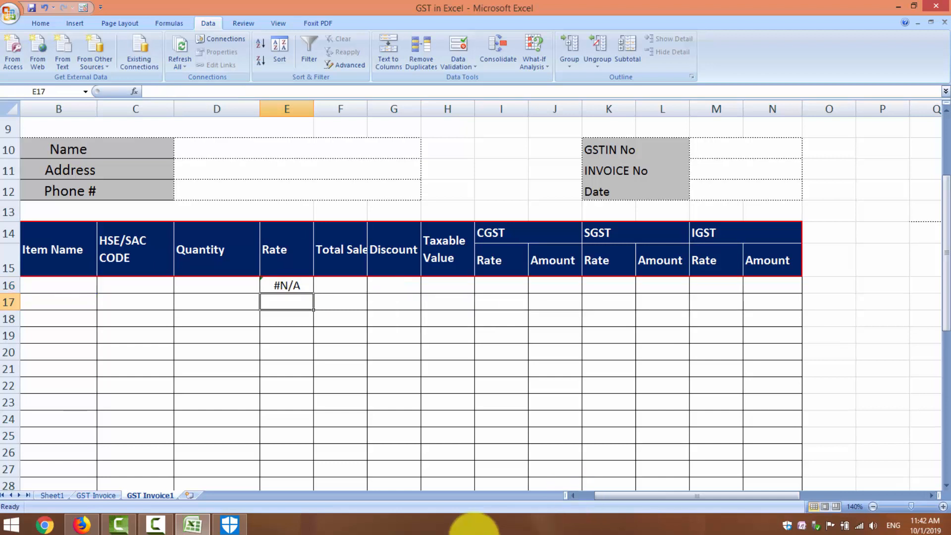
Wrap the VLOOKUP formula in E16 in IFERROR with an empty string ("") as the value if error
{"action": "left_click", "coordinate": [573, 496]}
{"action": "left_click", "coordinate": [573, 496]}
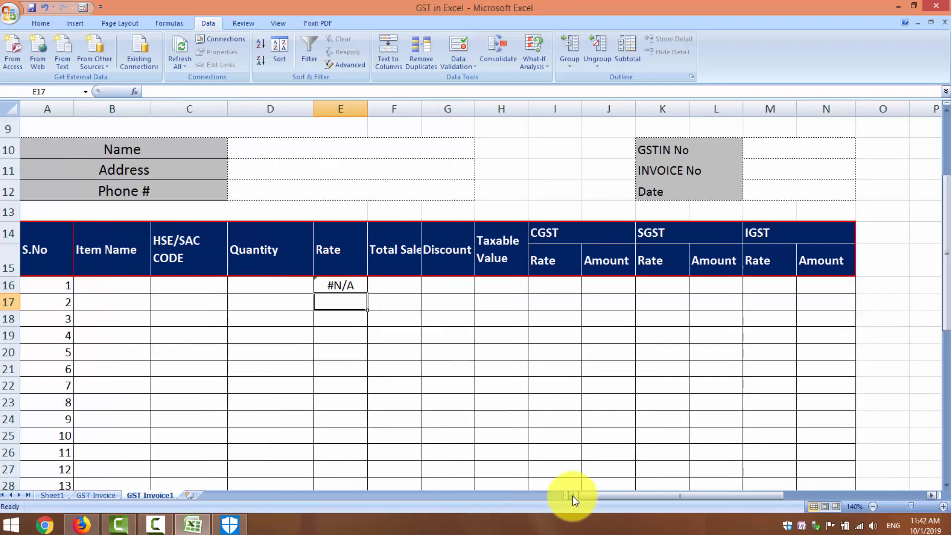
{"action": "left_click", "coordinate": [338, 286]}
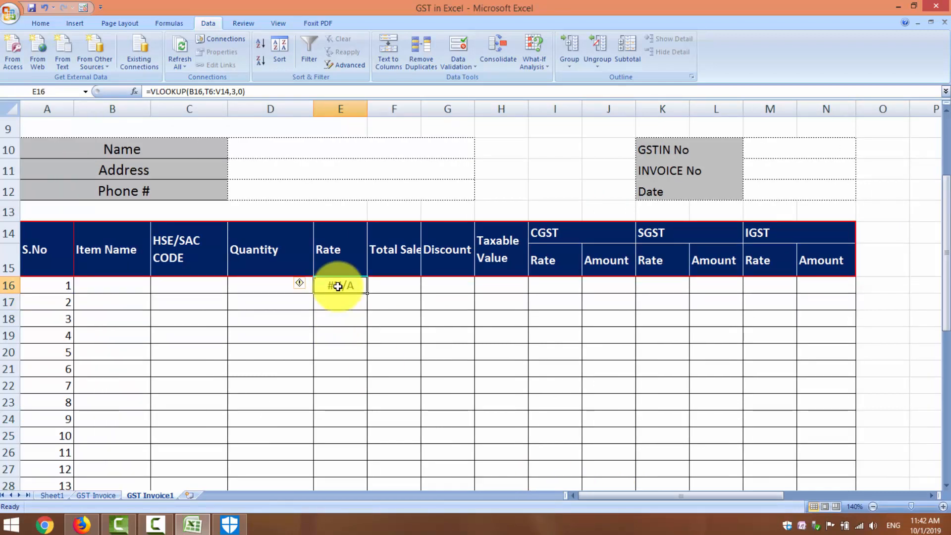
{"action": "double_click", "coordinate": [338, 286]}
{"action": "left_click", "coordinate": [323, 286]}
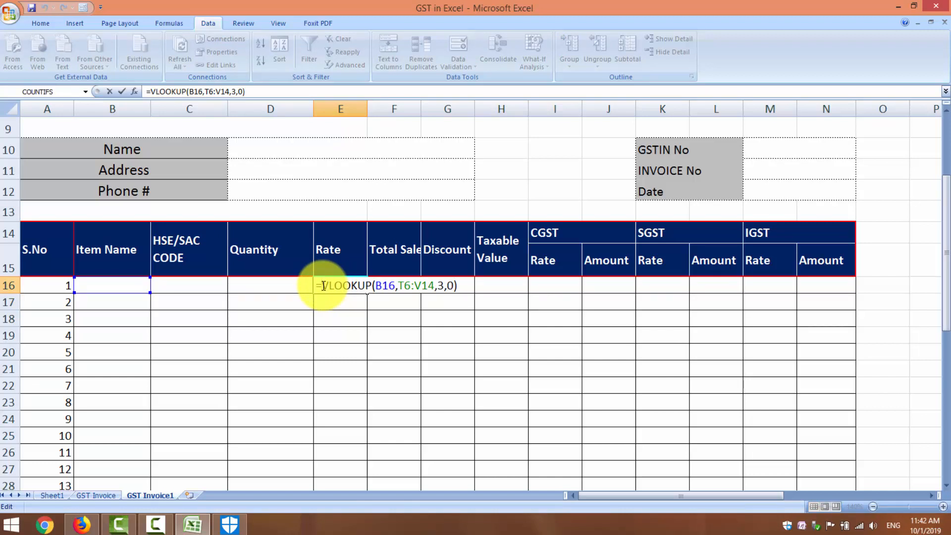
{"action": "type", "text": "IFERRO"}
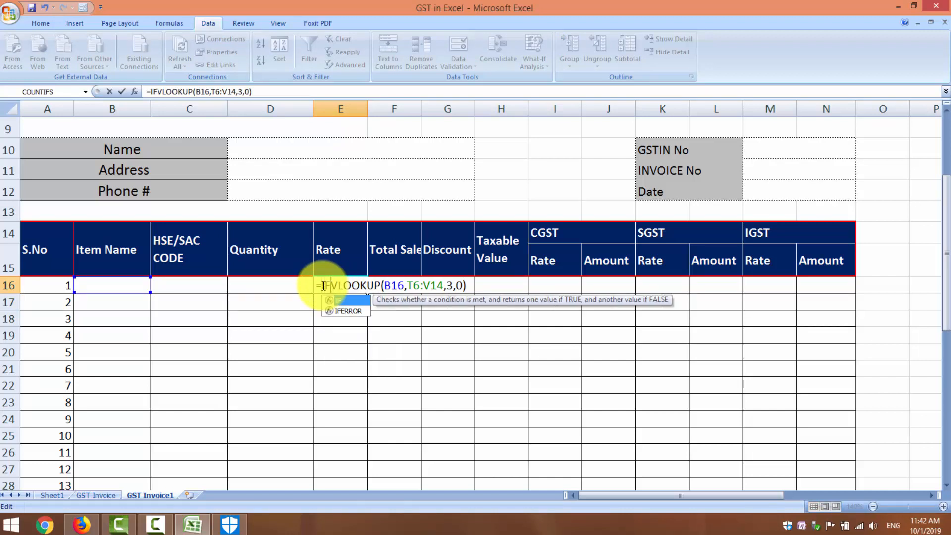
{"action": "type", "text": "R"}
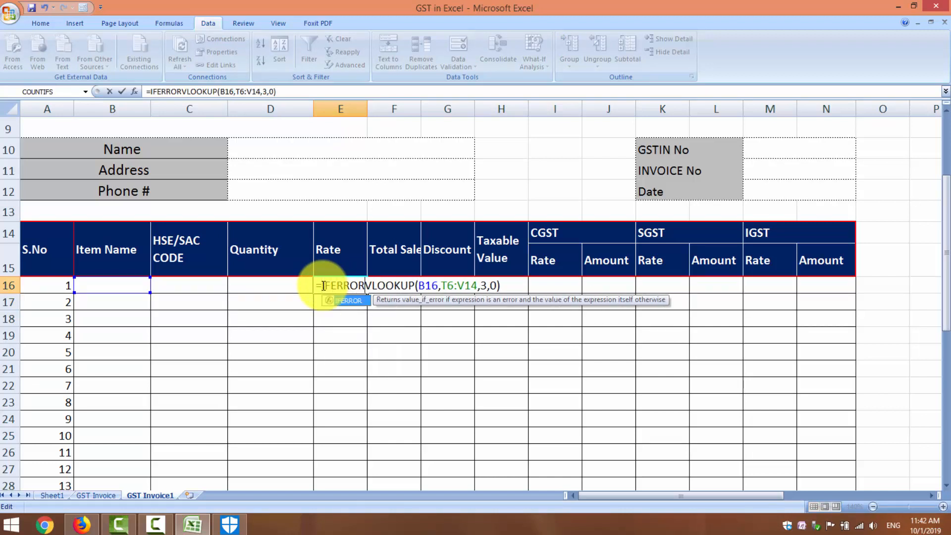
{"action": "type", "text": "("}
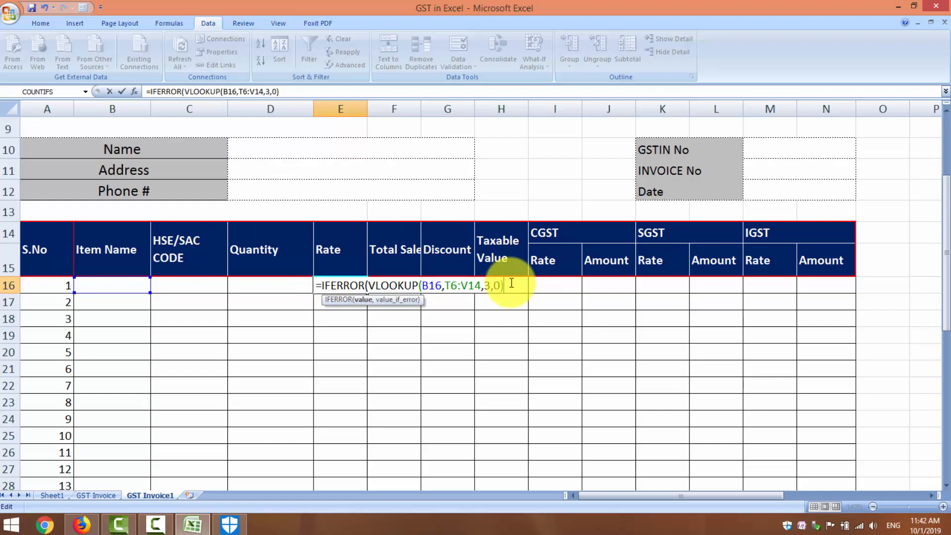
{"action": "type", "text": ","}
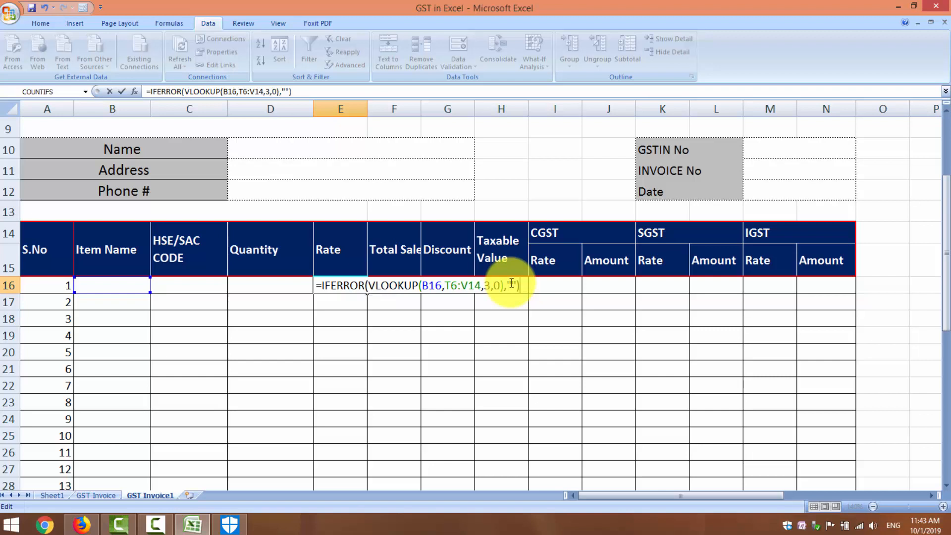
{"action": "key", "text": "Return"}
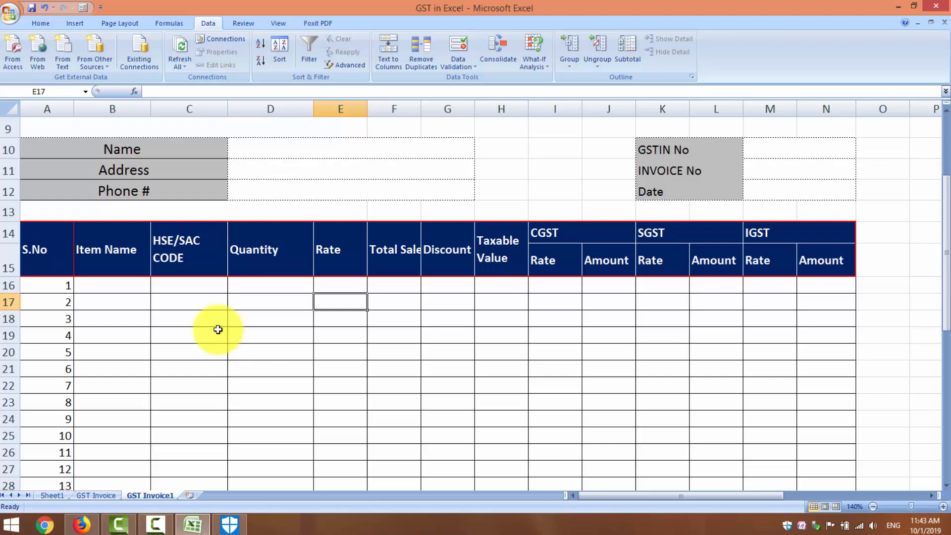
Choose Laptop as the item in B16 and widen the Total Sale column slightly so its heading fits
{"action": "left_click", "coordinate": [139, 290]}
{"action": "left_click", "coordinate": [155, 289]}
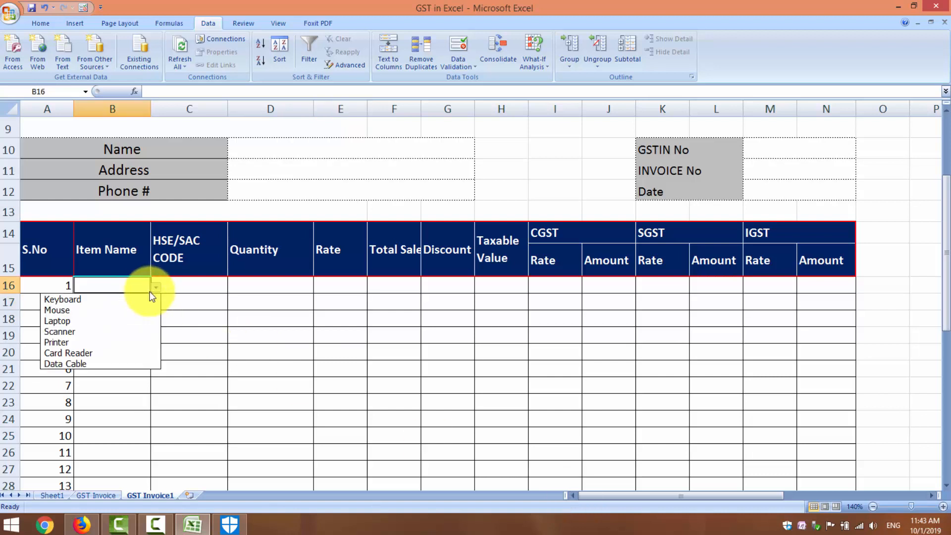
{"action": "left_click", "coordinate": [110, 321]}
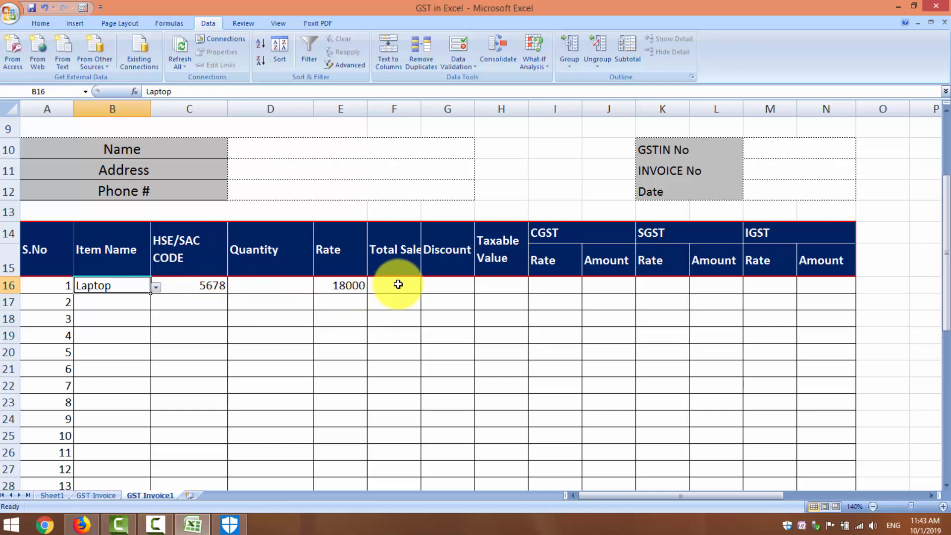
{"action": "left_click_drag", "start_coordinate": [421, 108], "coordinate": [429, 108]}
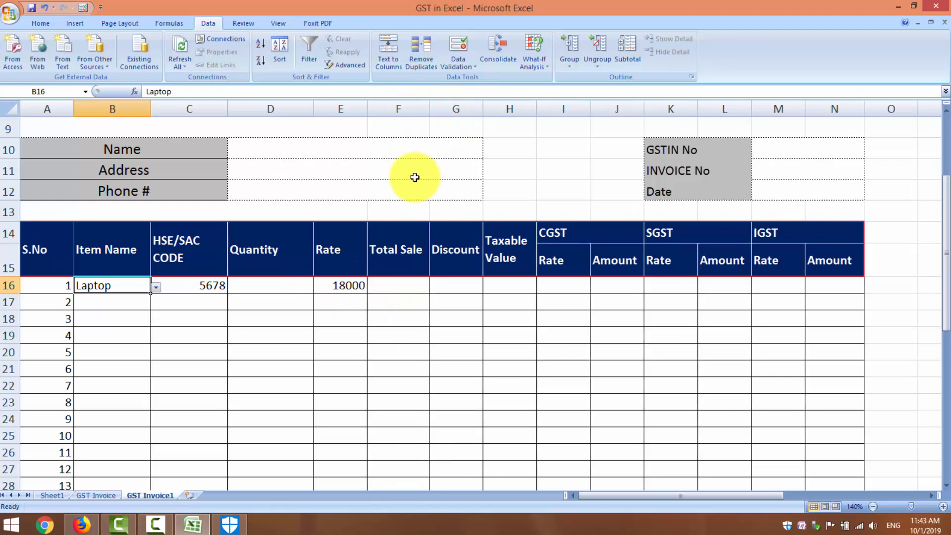
Enter the formula =E16*D16 in Total Sale cell F16 to multiply the rate by the quantity
{"action": "left_click", "coordinate": [402, 285]}
{"action": "type", "text": "="}
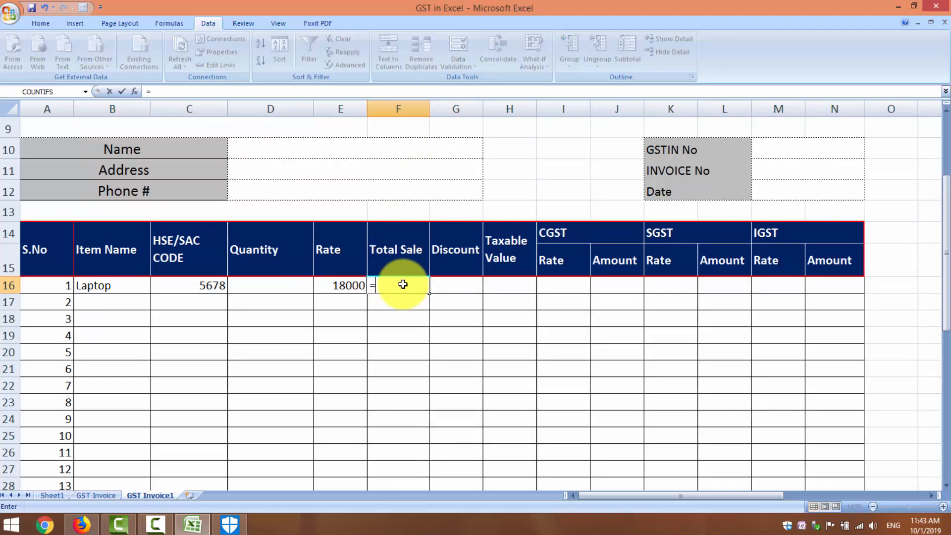
{"action": "left_click", "coordinate": [347, 283]}
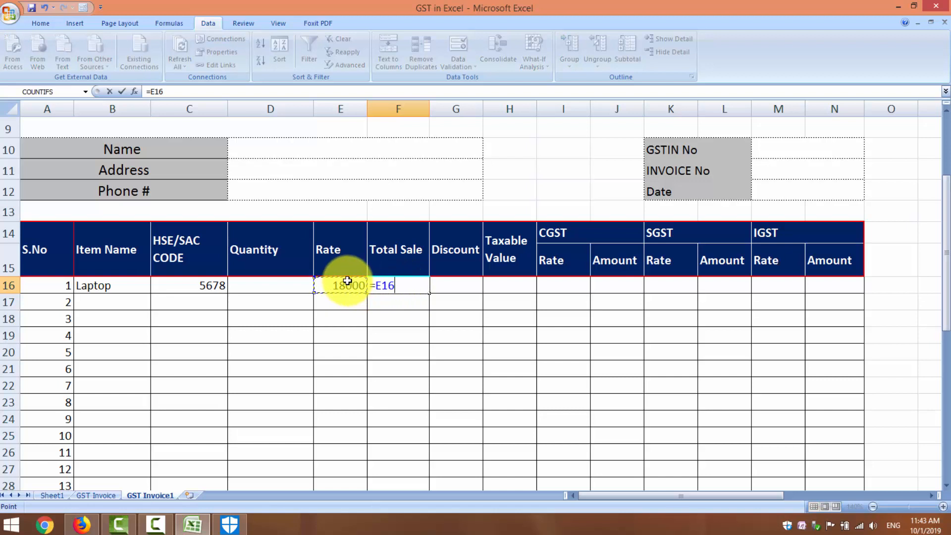
{"action": "type", "text": "*"}
{"action": "left_click", "coordinate": [300, 286]}
{"action": "key", "text": "Return"}
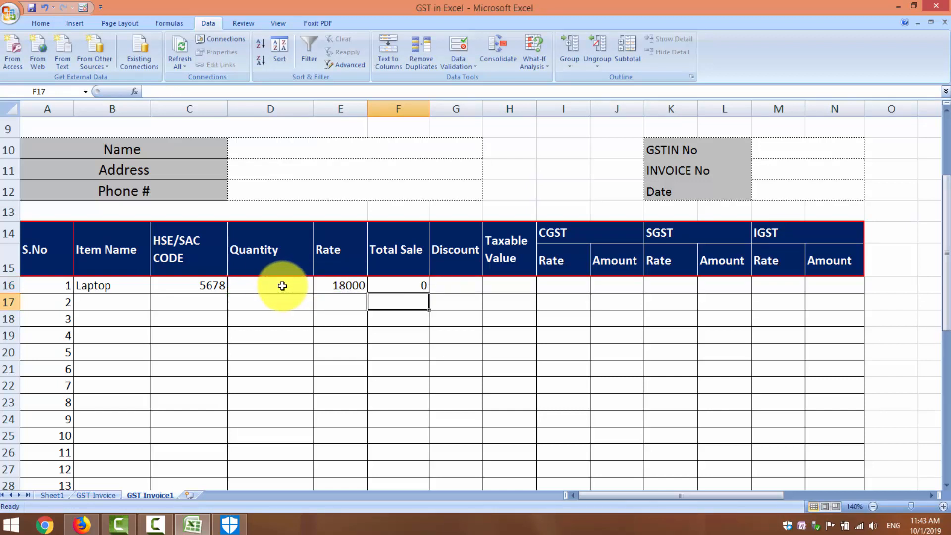
Enter a quantity of 4 in D16 and a discount of 500 in G16 for the laptop row
{"action": "left_click", "coordinate": [279, 284]}
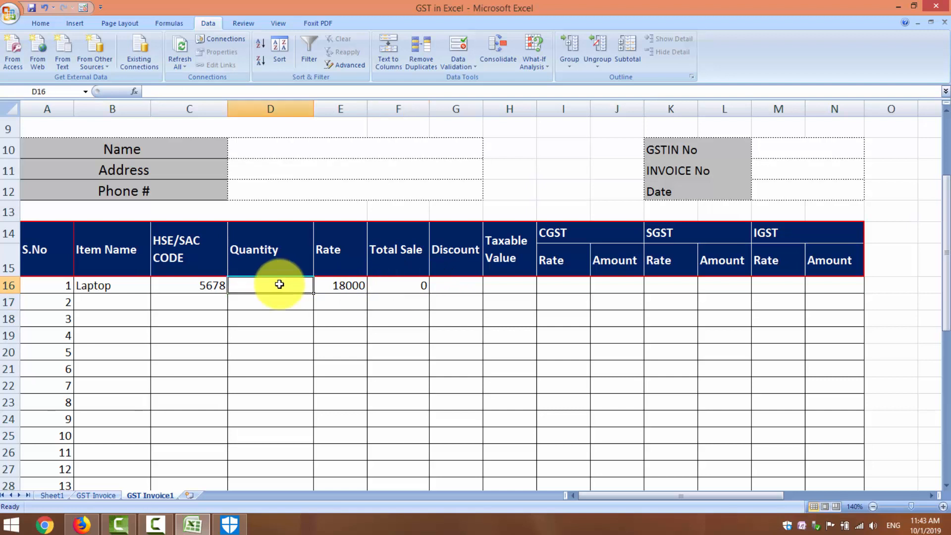
{"action": "type", "text": "4"}
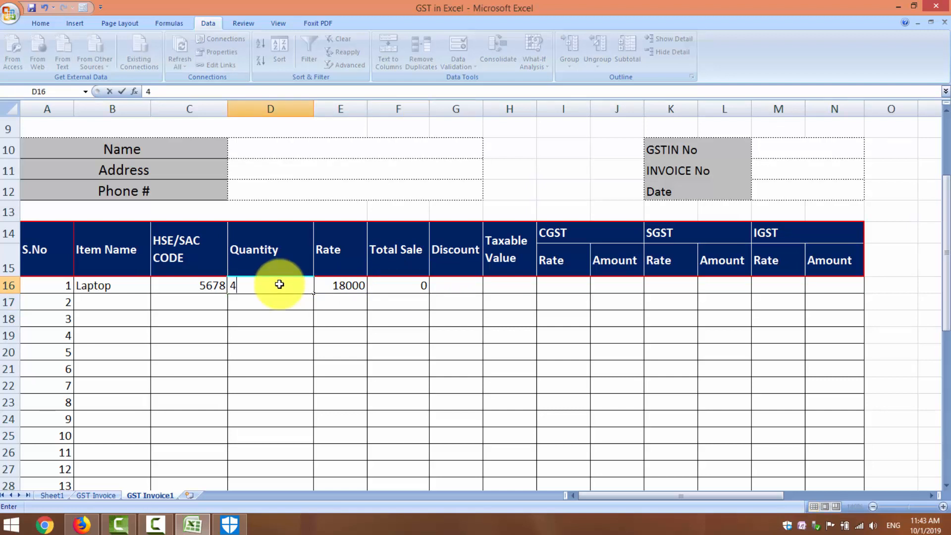
{"action": "key", "text": "Tab"}
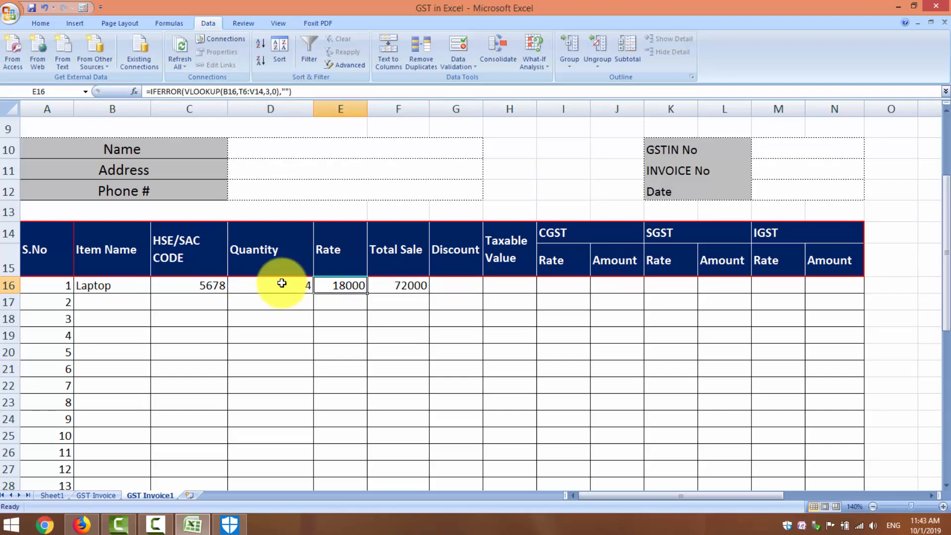
{"action": "left_click", "coordinate": [443, 285]}
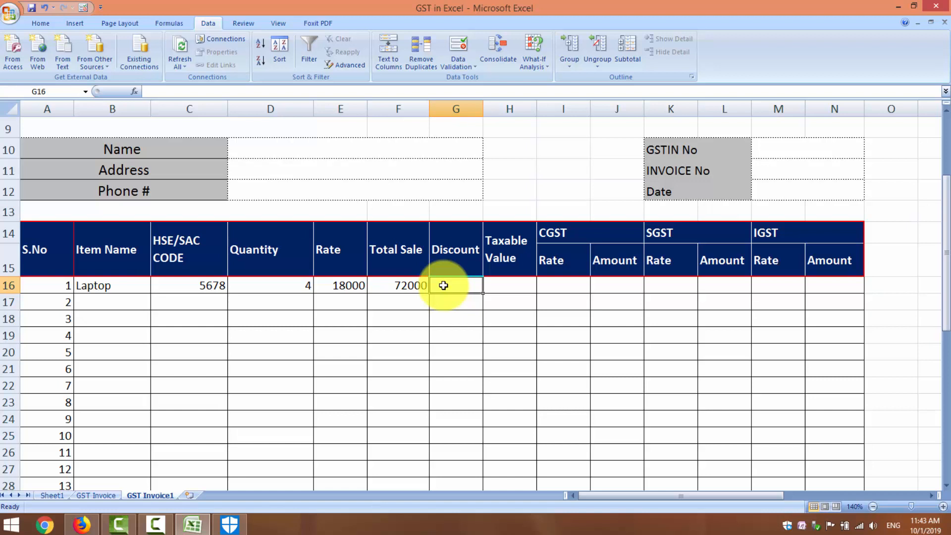
{"action": "type", "text": "500"}
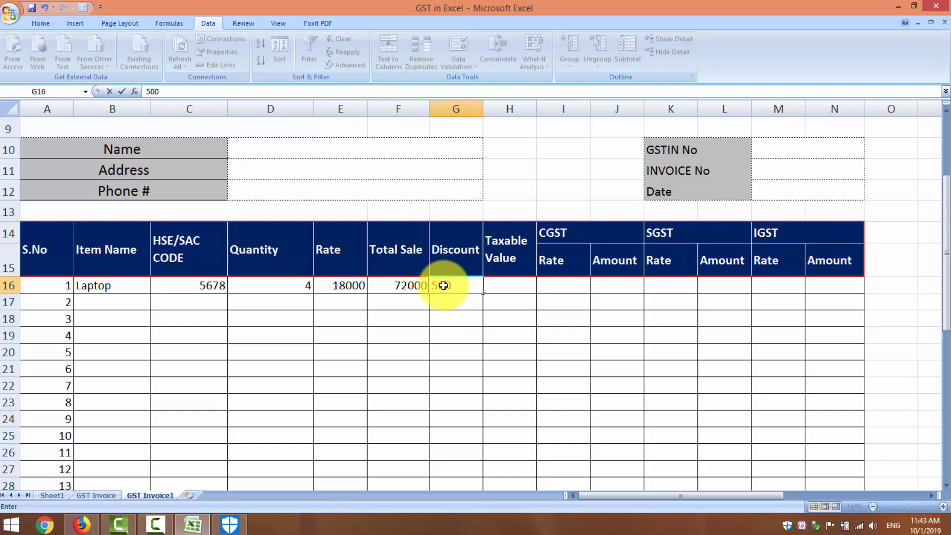
{"action": "key", "text": "Tab"}
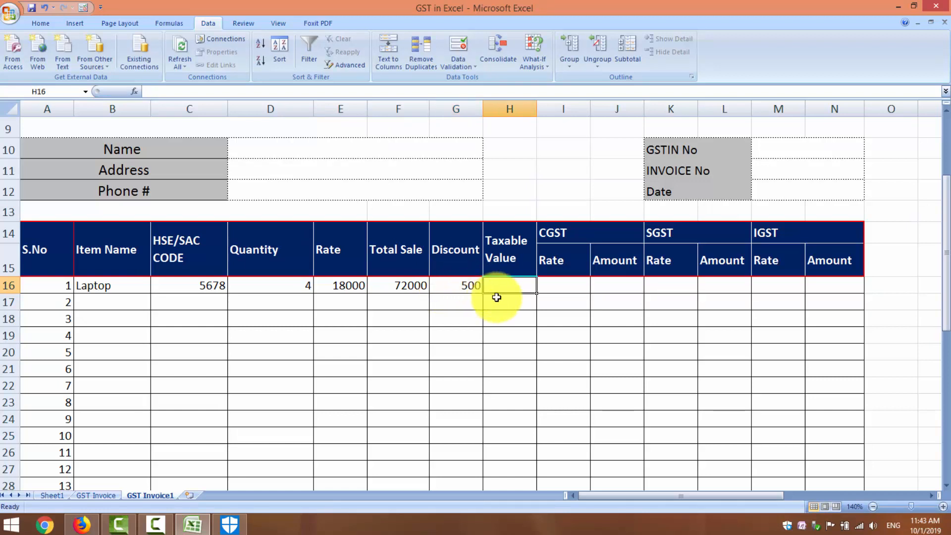
Enter the formula =F16-G16 in Taxable Value cell H16 to subtract the discount from the total sale
{"action": "type", "text": "="}
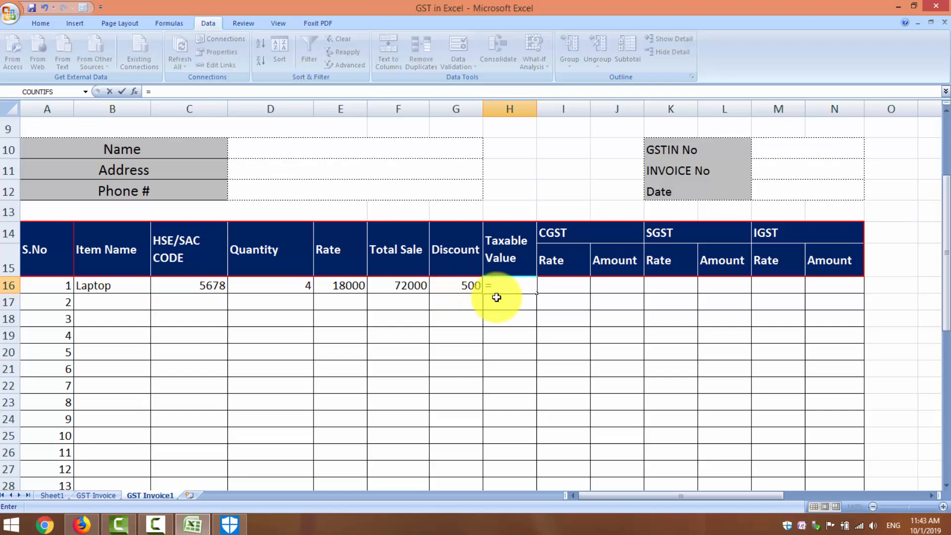
{"action": "left_click", "coordinate": [405, 287]}
{"action": "type", "text": "-"}
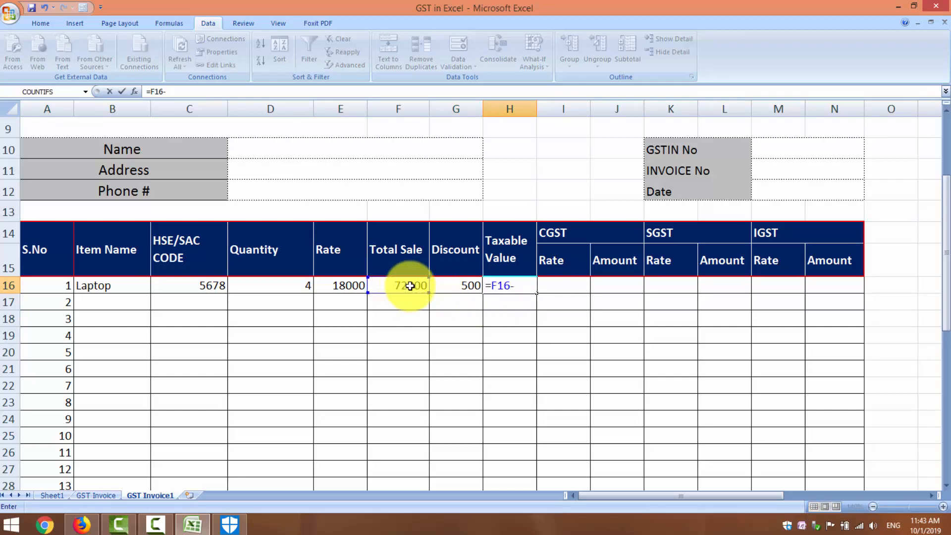
{"action": "left_click", "coordinate": [447, 281]}
{"action": "key", "text": "Return"}
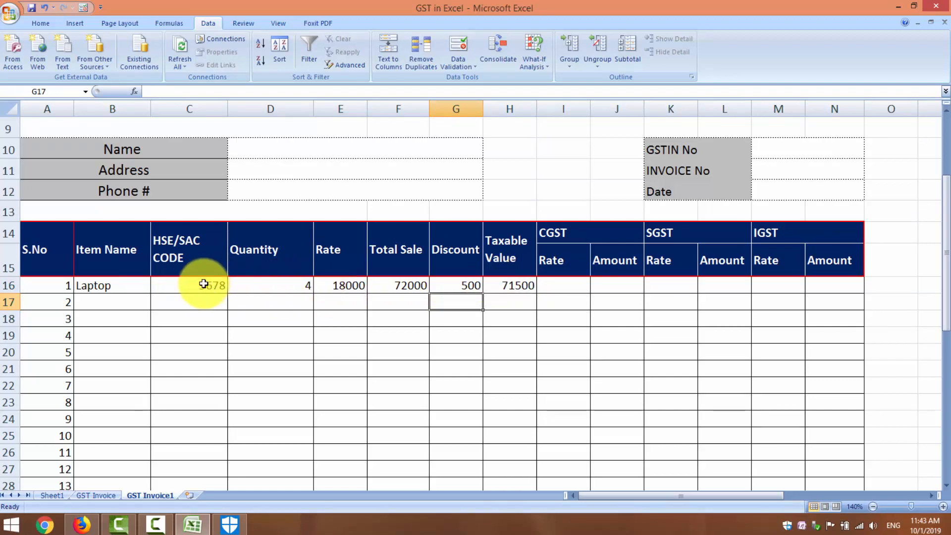
Apply the comma number style to the Rate through Taxable Value cells E16:H16
{"action": "left_click_drag", "start_coordinate": [519, 282], "coordinate": [347, 277]}
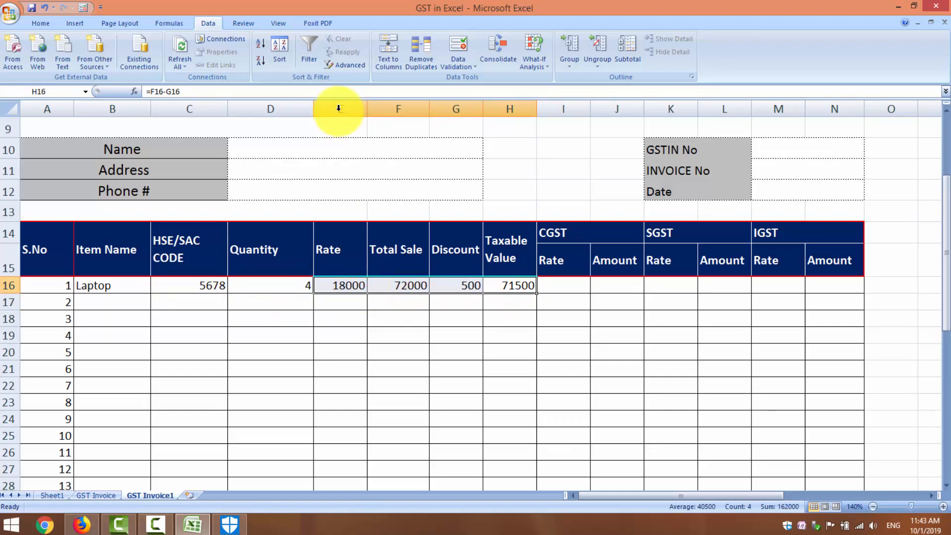
{"action": "left_click", "coordinate": [37, 20]}
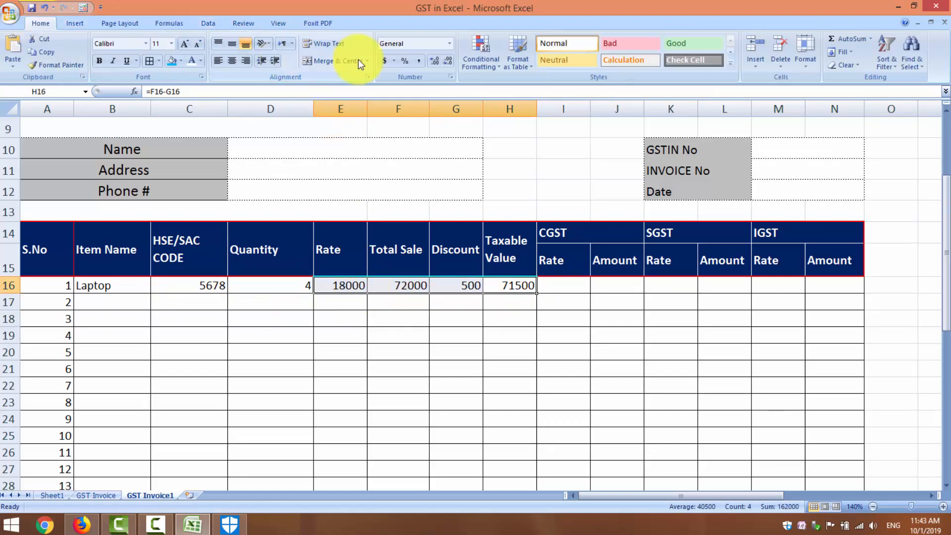
{"action": "left_click", "coordinate": [420, 65]}
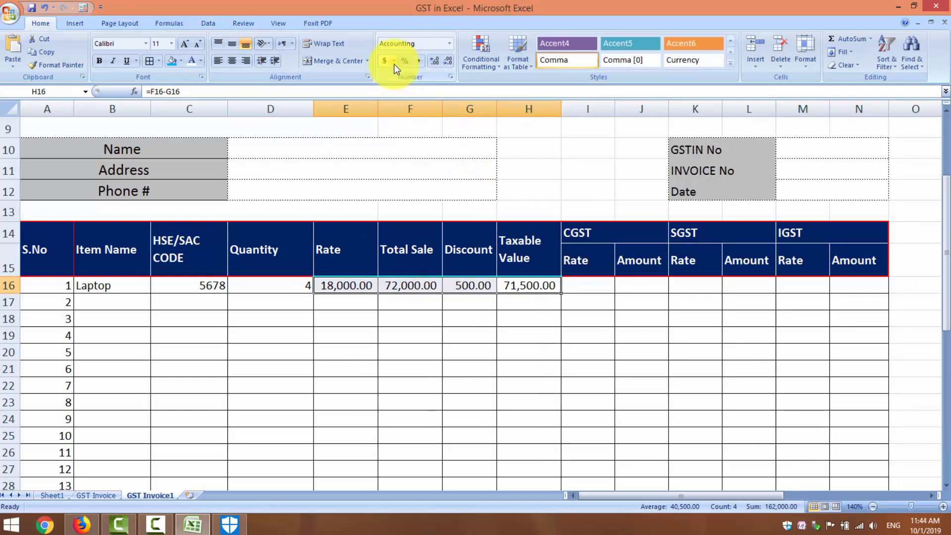
Format CGST Rate cell I16 as Percentage with 2 decimal places and enter a rate of 3%
{"action": "left_click", "coordinate": [604, 290]}
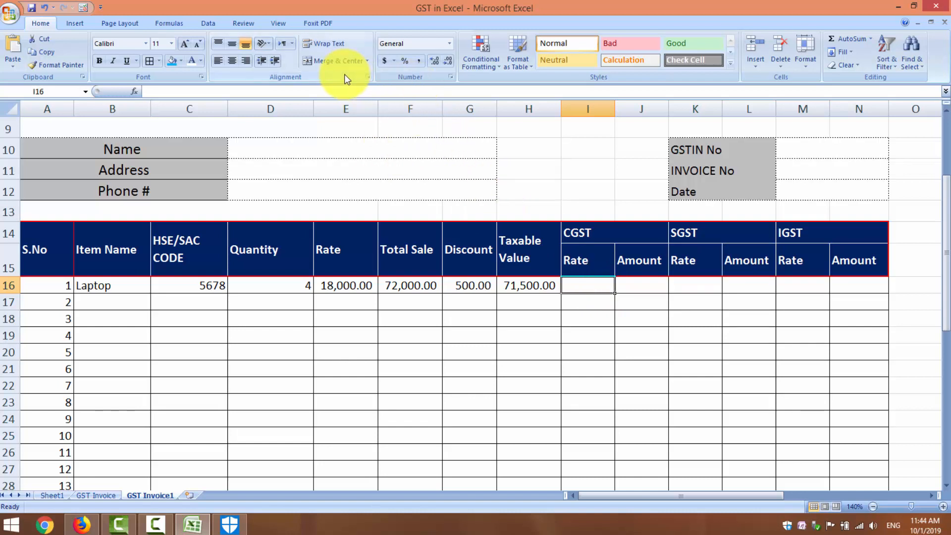
{"action": "left_click", "coordinate": [449, 44]}
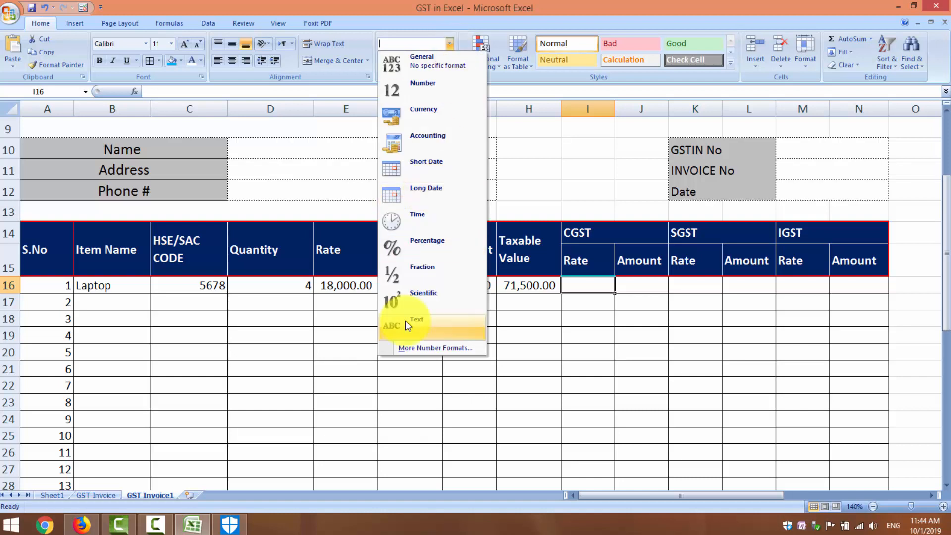
{"action": "left_click", "coordinate": [420, 348]}
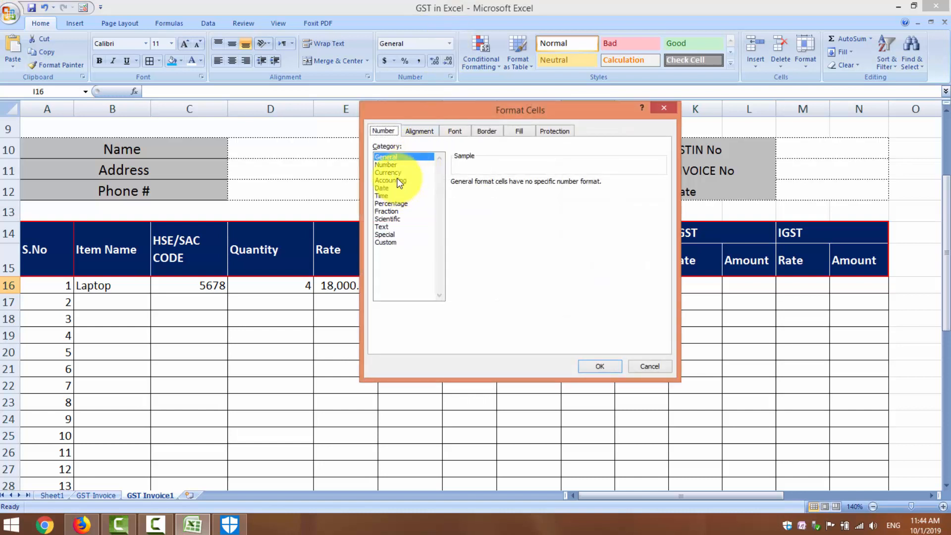
{"action": "left_click", "coordinate": [393, 204]}
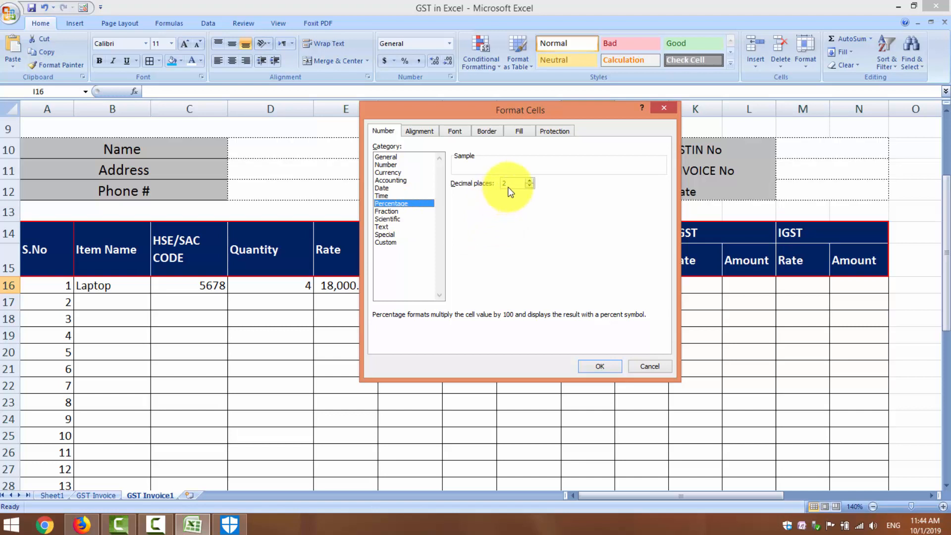
{"action": "left_click", "coordinate": [593, 366]}
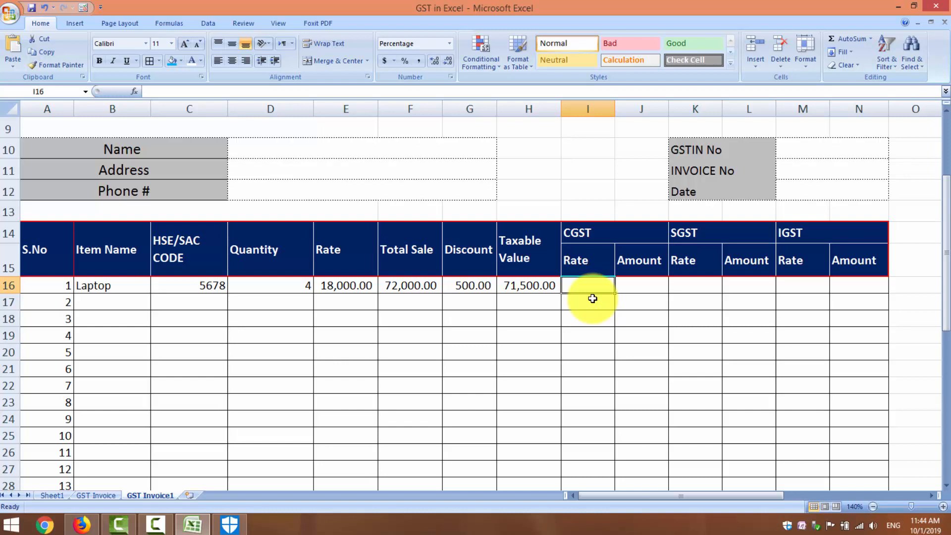
{"action": "type", "text": "3"}
Enter the formula =H16*I16 in CGST Amount cell J16 to multiply the taxable value by the CGST rate
{"action": "left_click", "coordinate": [630, 282]}
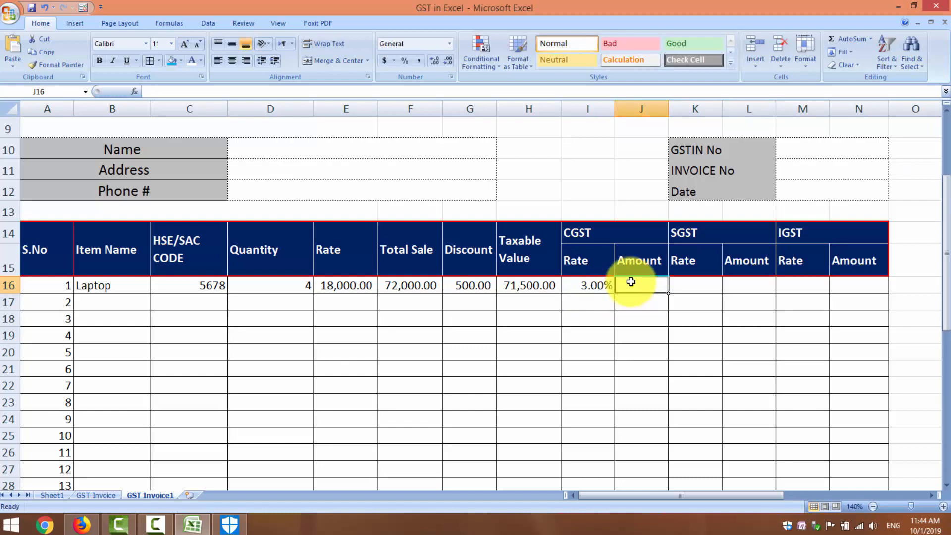
{"action": "type", "text": "="}
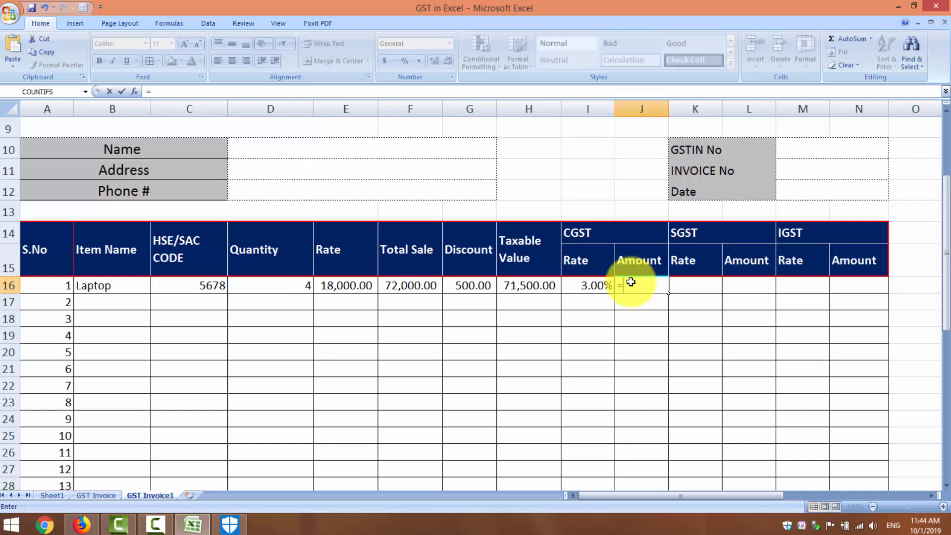
{"action": "left_click", "coordinate": [543, 284]}
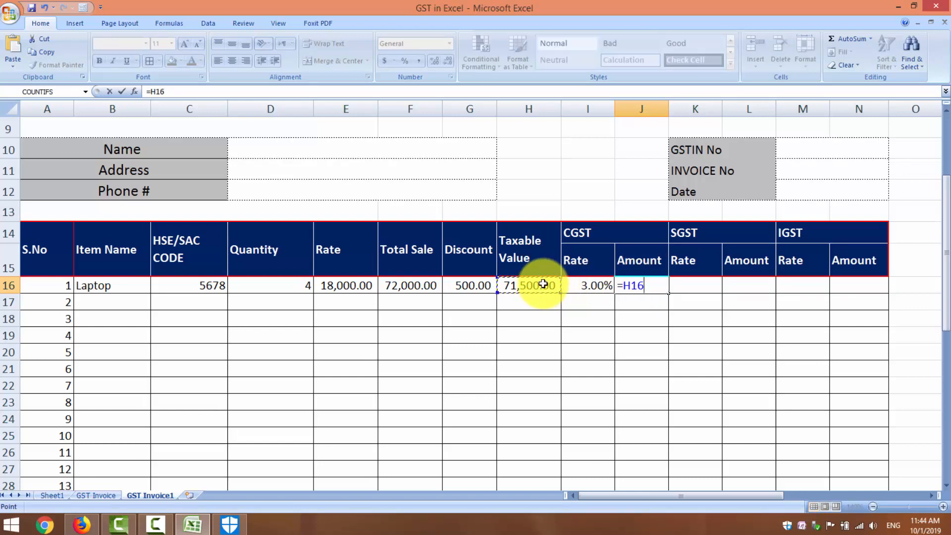
{"action": "type", "text": "*"}
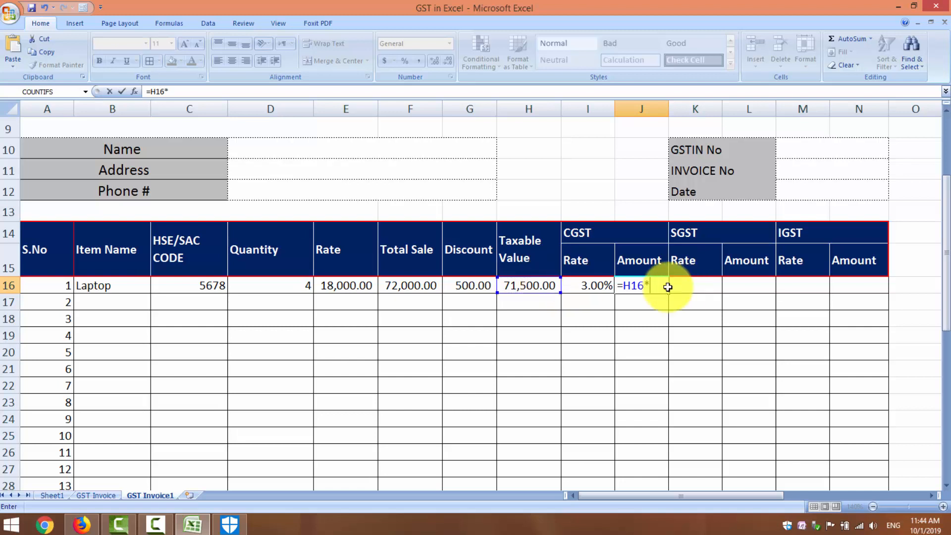
{"action": "left_click", "coordinate": [596, 282]}
{"action": "key", "text": "Return"}
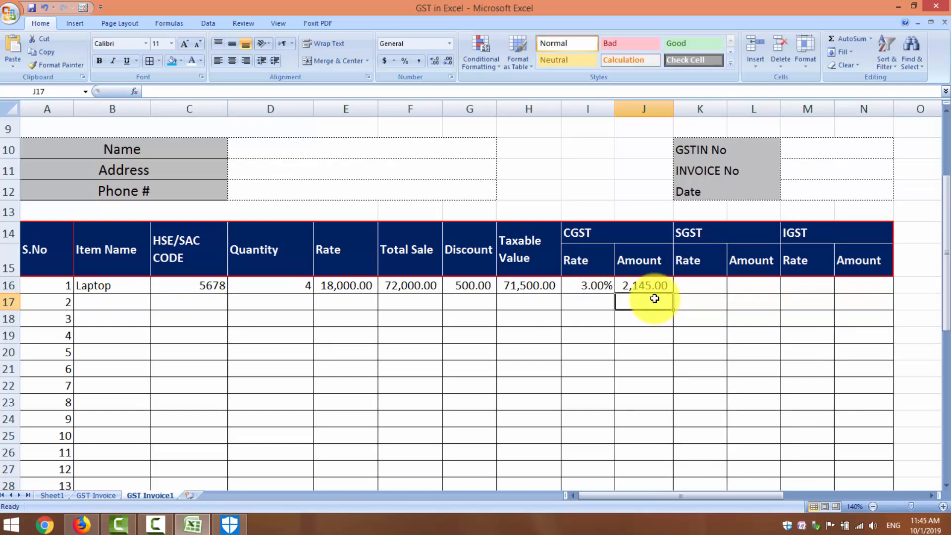
Test the CGST amount formula by changing the rate in I16 to 4%, and finally set it to 2%
{"action": "left_click", "coordinate": [586, 286]}
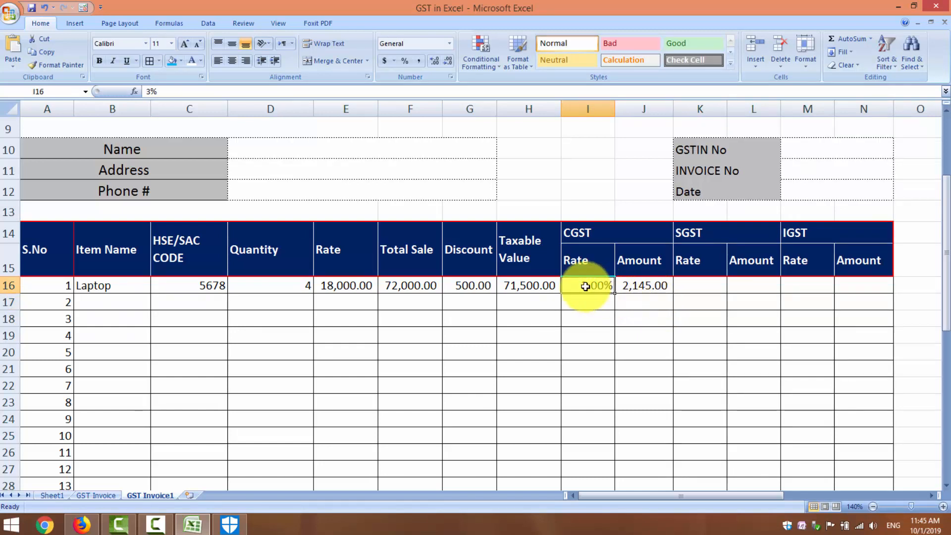
{"action": "type", "text": "4"}
{"action": "key", "text": "Tab"}
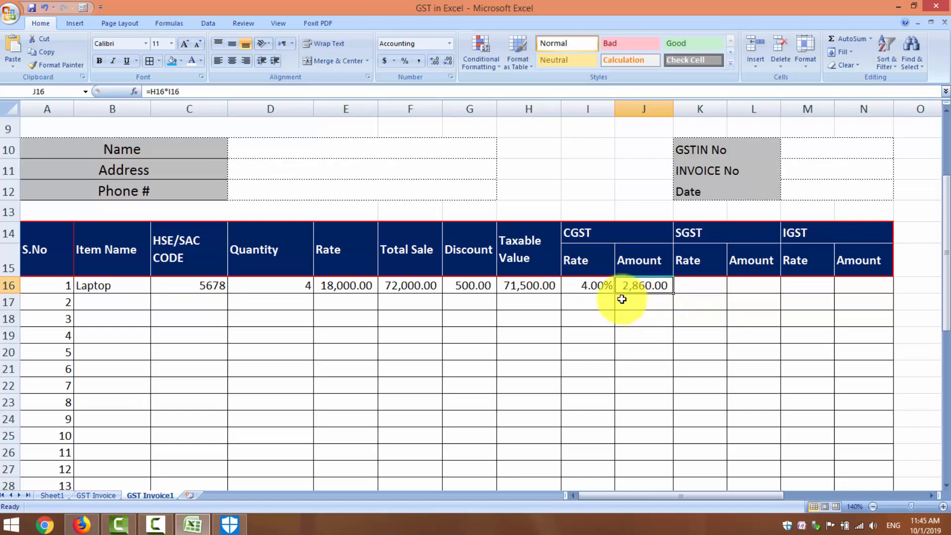
{"action": "left_click", "coordinate": [598, 287]}
{"action": "type", "text": "2"}
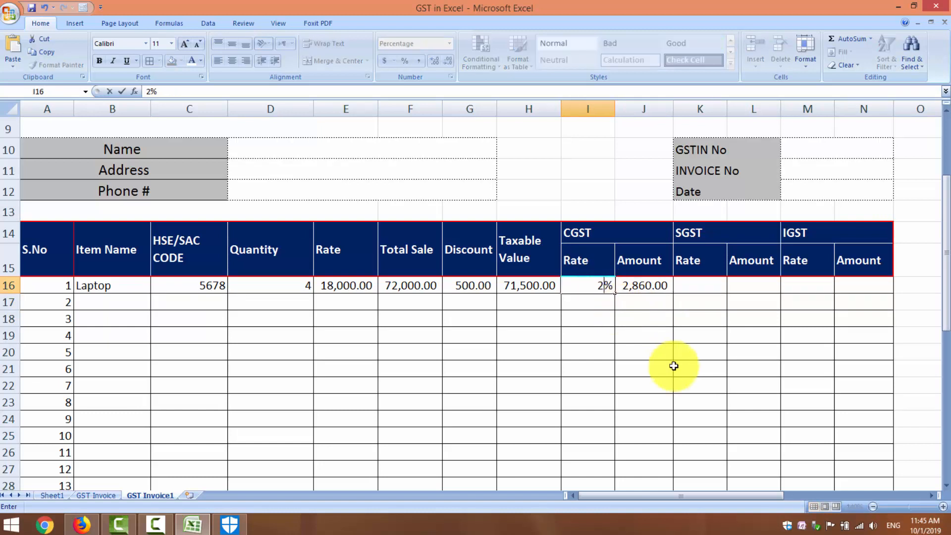
{"action": "key", "text": "Tab"}
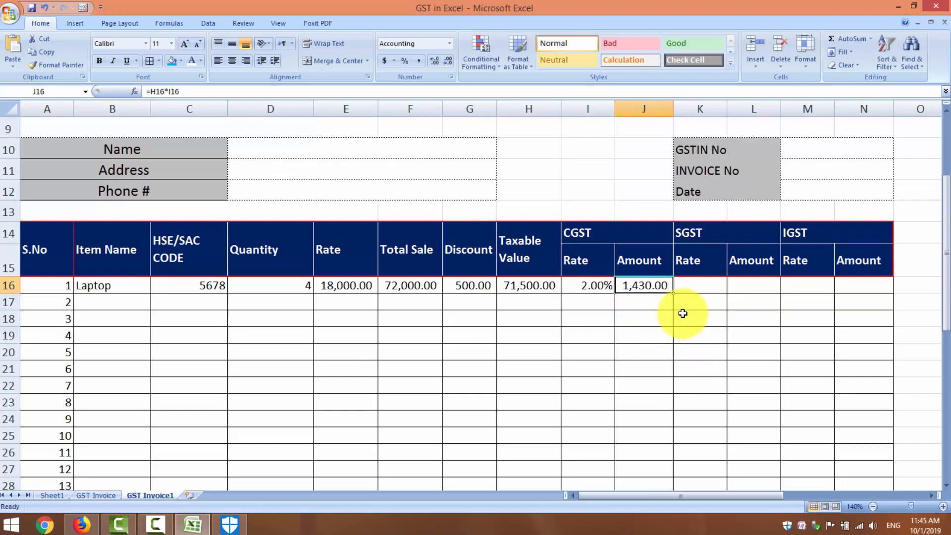
{"action": "left_click", "coordinate": [702, 292]}
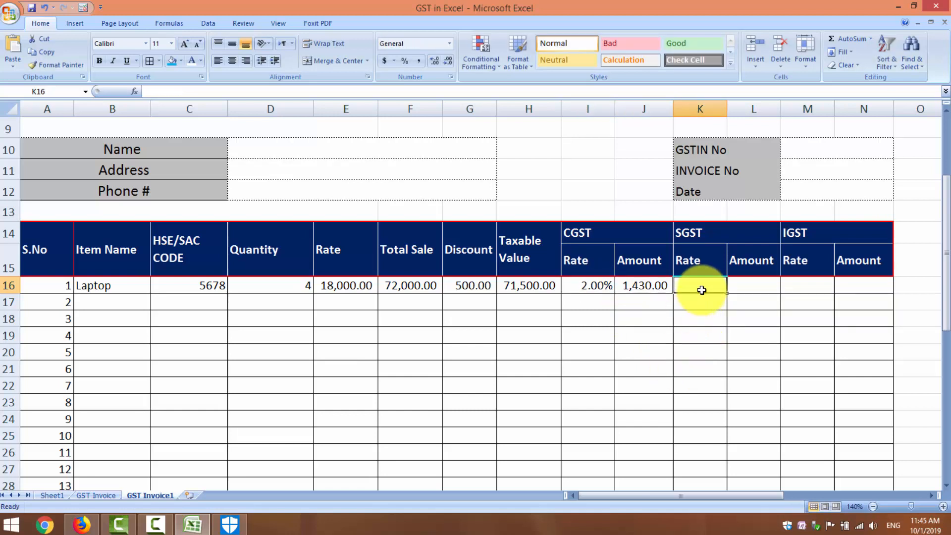
{"action": "type", "text": "="}
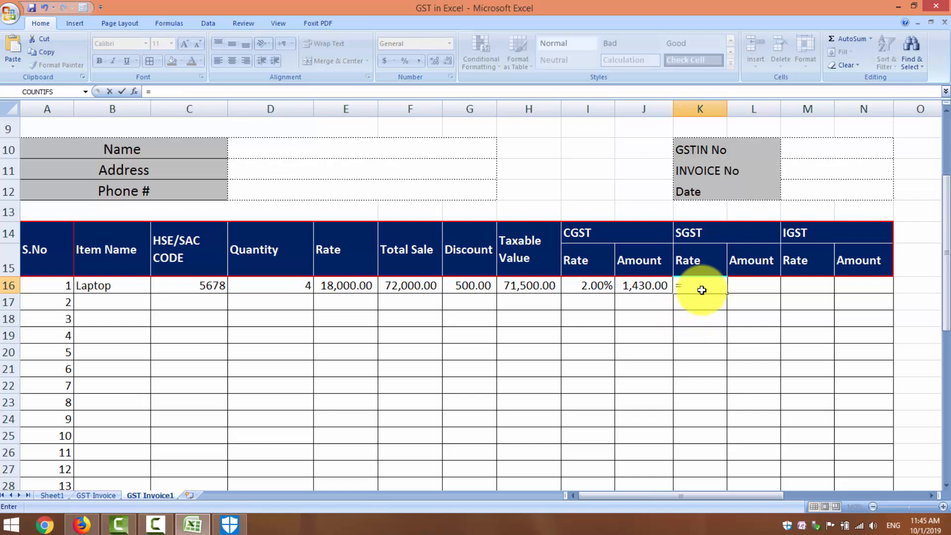
{"action": "key", "text": "BackSpace"}
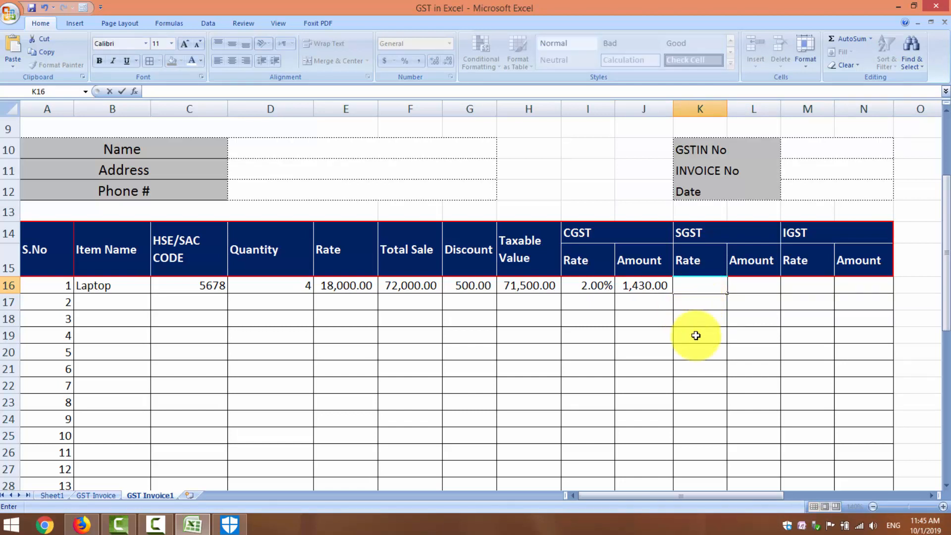
{"action": "left_click", "coordinate": [695, 334]}
Clear the CGST Rate cell I16 and fill the blank percentage-formatted cell down through I25
{"action": "left_click", "coordinate": [607, 293]}
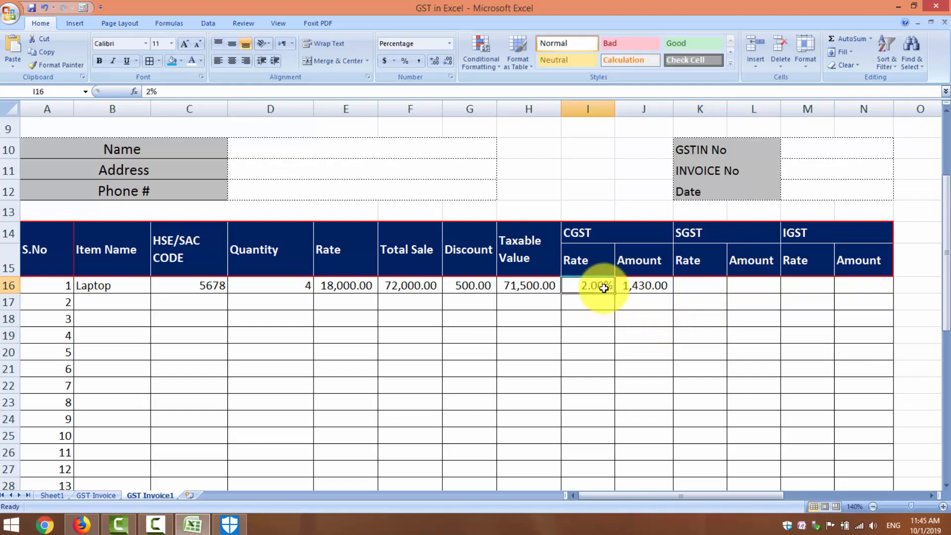
{"action": "key", "text": "BackSpace"}
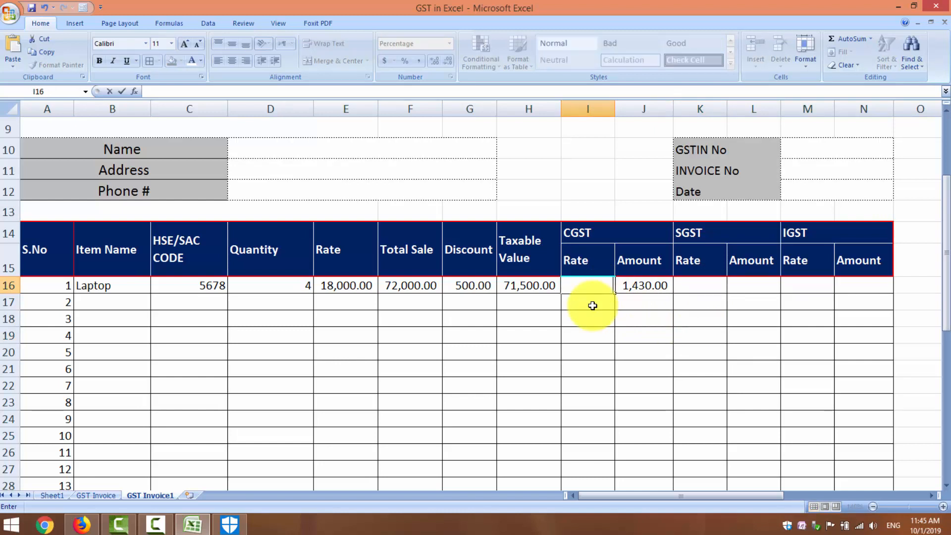
{"action": "left_click", "coordinate": [666, 339]}
{"action": "left_click", "coordinate": [598, 284]}
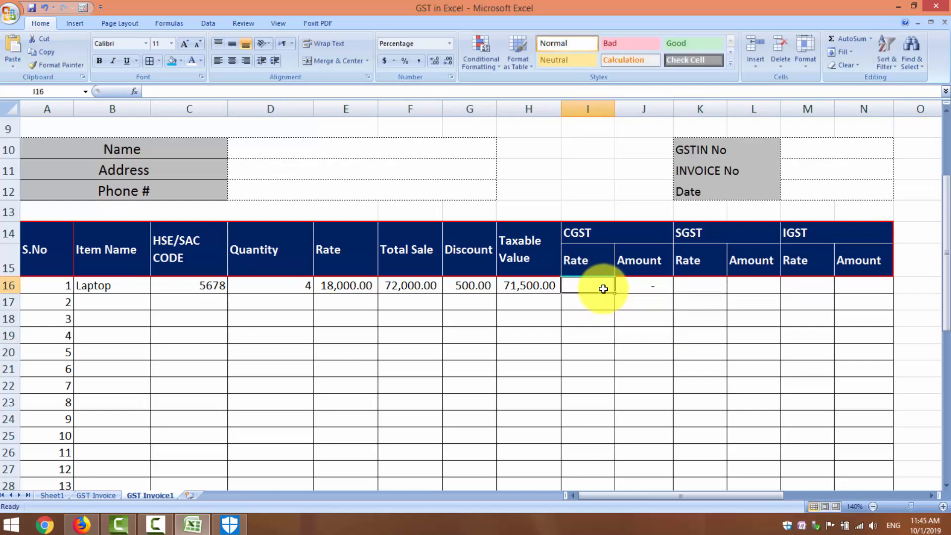
{"action": "left_click_drag", "start_coordinate": [614, 292], "coordinate": [618, 441]}
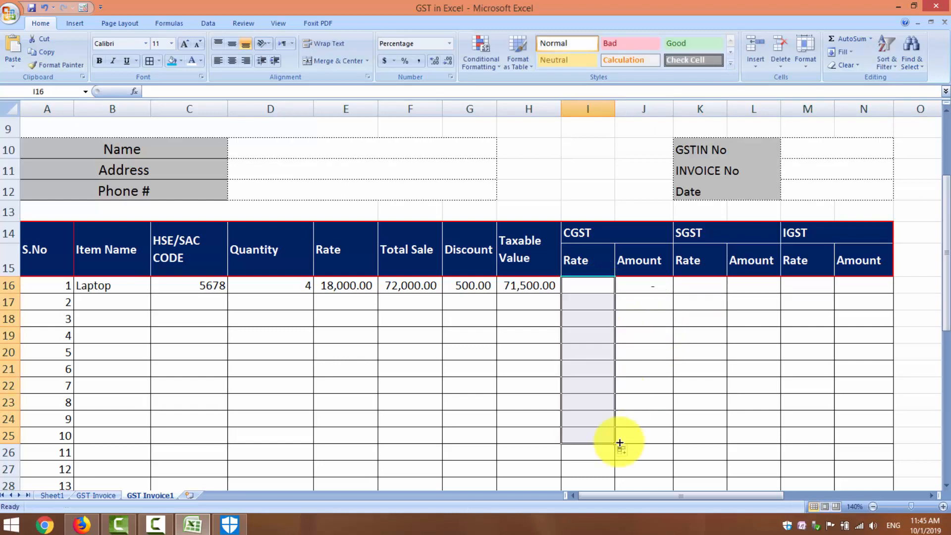
Enter a CGST rate of 3% in cell I16 for the Laptop row
{"action": "left_click", "coordinate": [583, 293]}
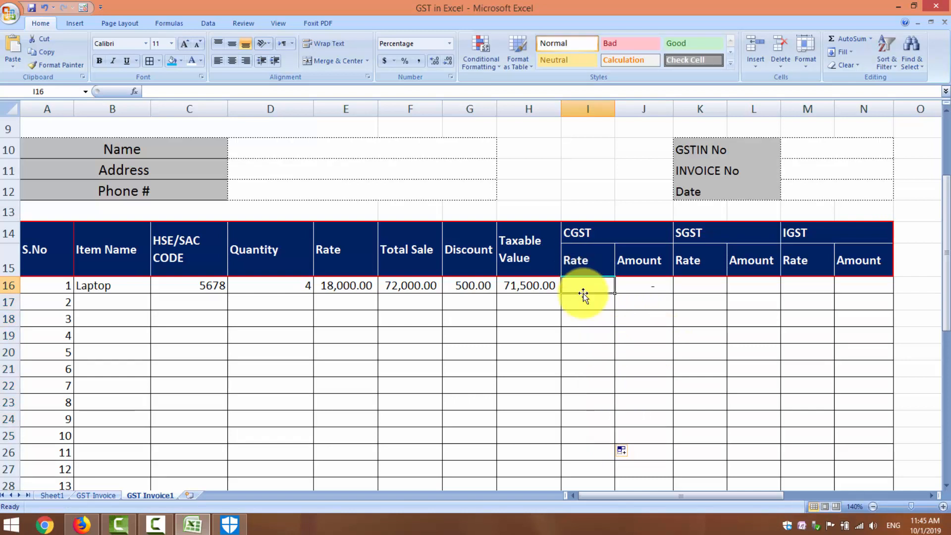
{"action": "type", "text": "3"}
{"action": "key", "text": "Tab"}
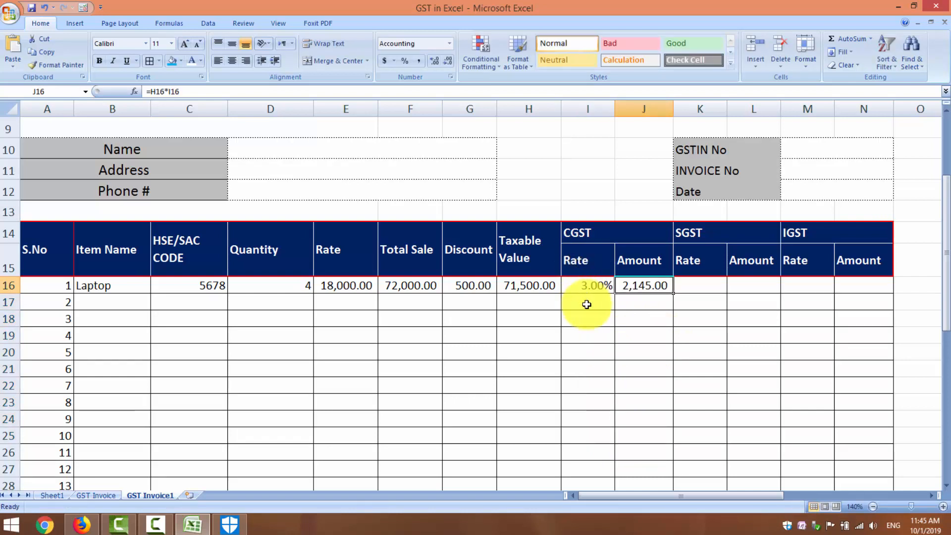
{"action": "left_click", "coordinate": [585, 304]}
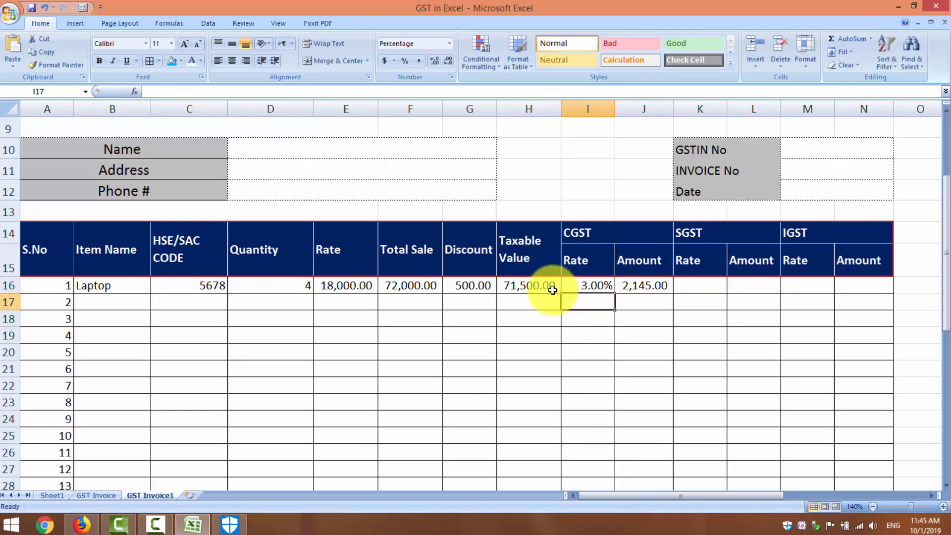
Format SGST Rate cell K16 as Percentage with 2 decimal places and enter a rate of 4%
{"action": "left_click", "coordinate": [706, 284]}
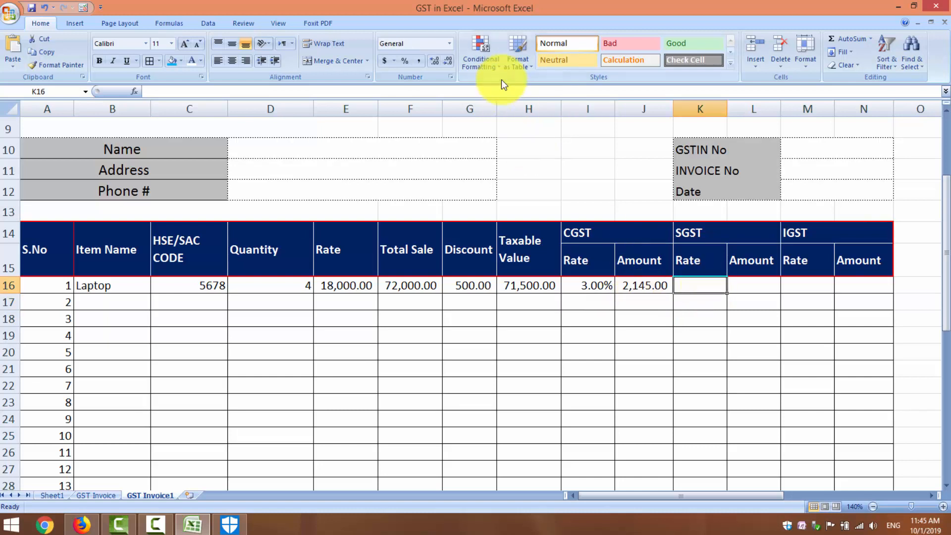
{"action": "left_click", "coordinate": [453, 43]}
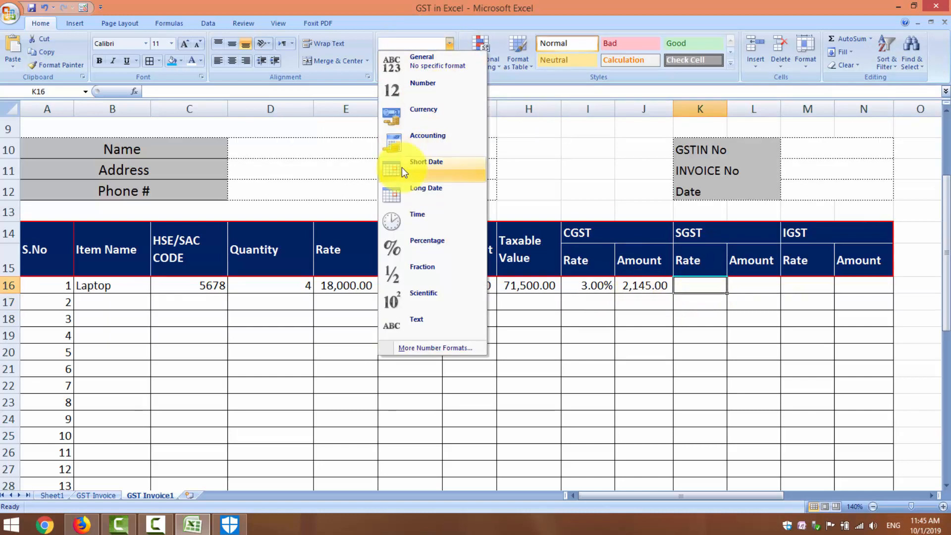
{"action": "left_click", "coordinate": [424, 348]}
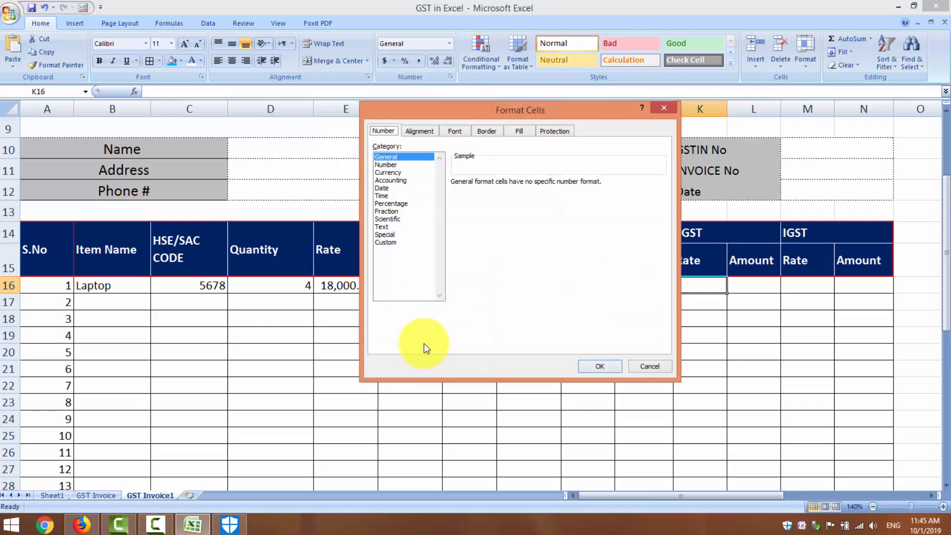
{"action": "left_click", "coordinate": [402, 203]}
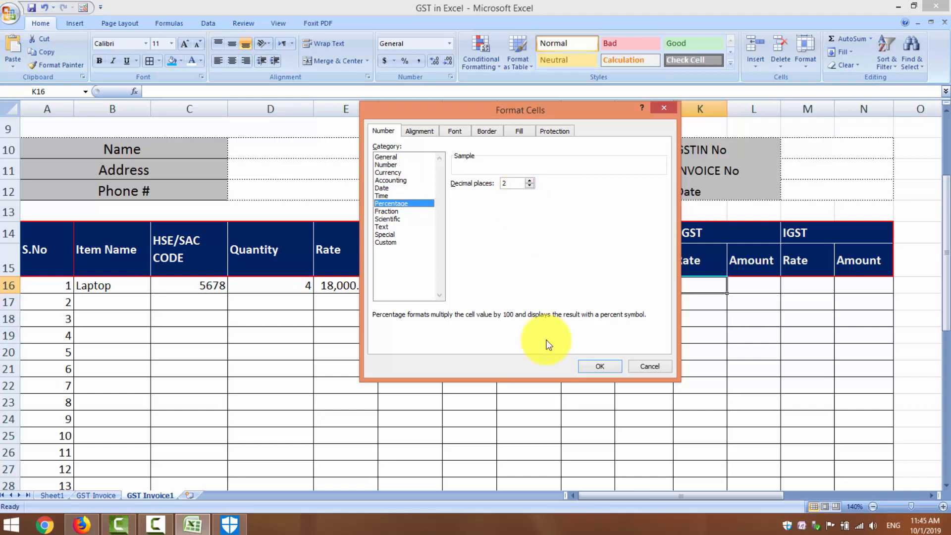
{"action": "left_click", "coordinate": [586, 367]}
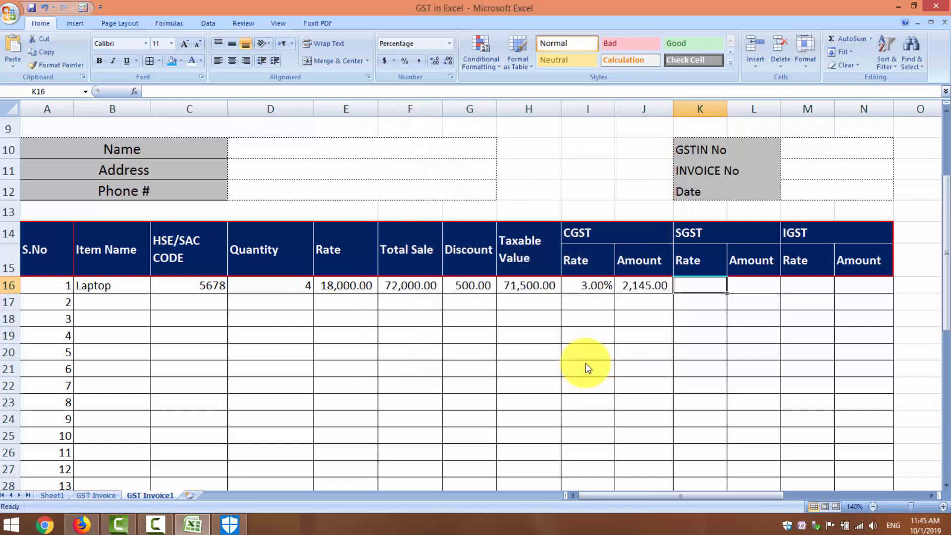
{"action": "type", "text": "4"}
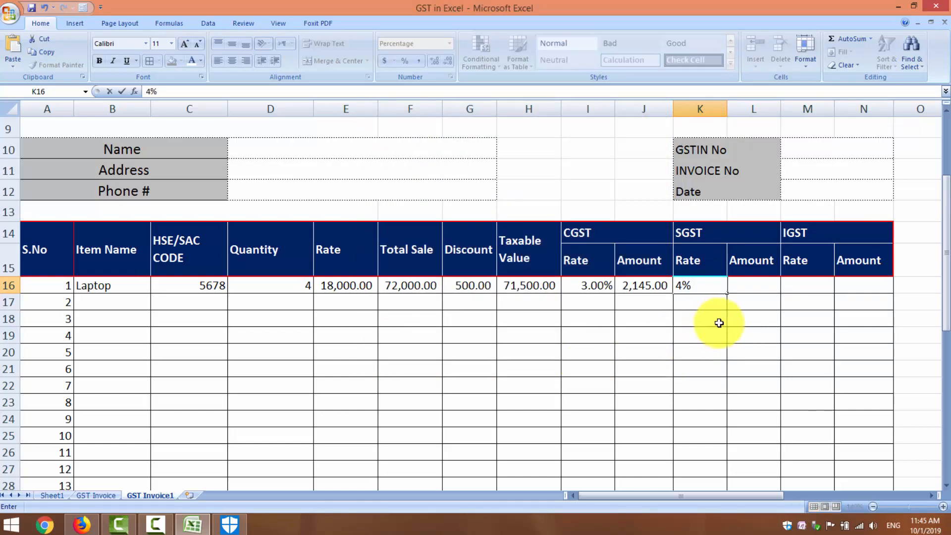
{"action": "left_click", "coordinate": [735, 332]}
Enter the formula =H16*K16 in SGST Amount cell L16 to multiply the taxable value by the SGST rate
{"action": "left_click", "coordinate": [763, 279]}
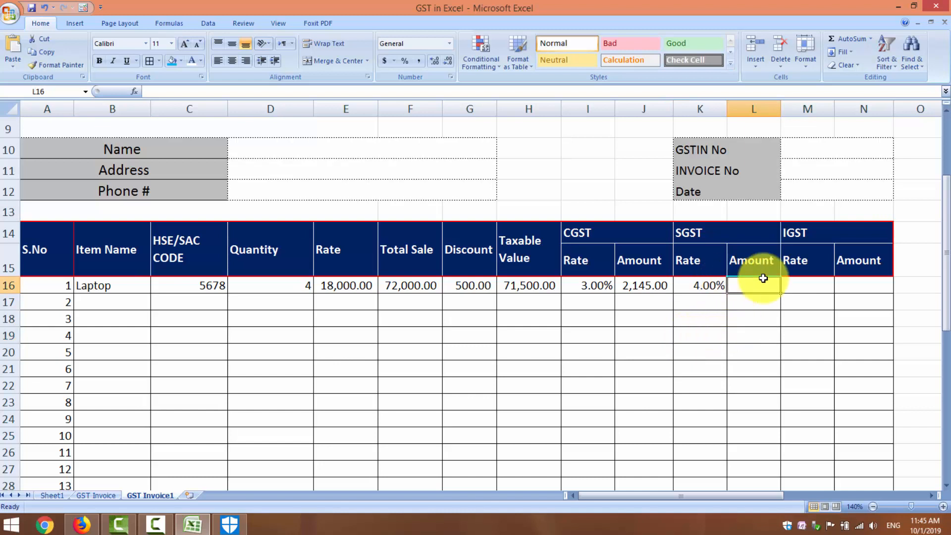
{"action": "type", "text": "="}
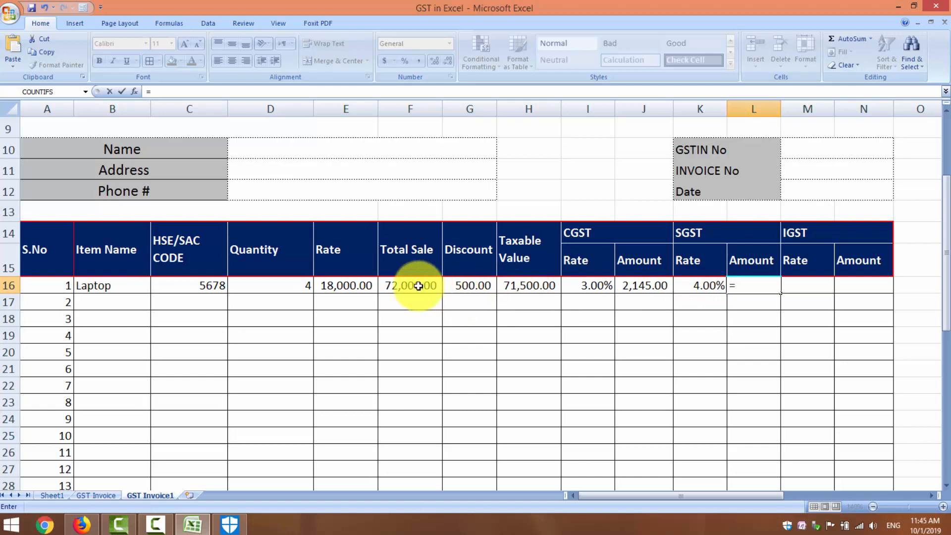
{"action": "left_click", "coordinate": [516, 282]}
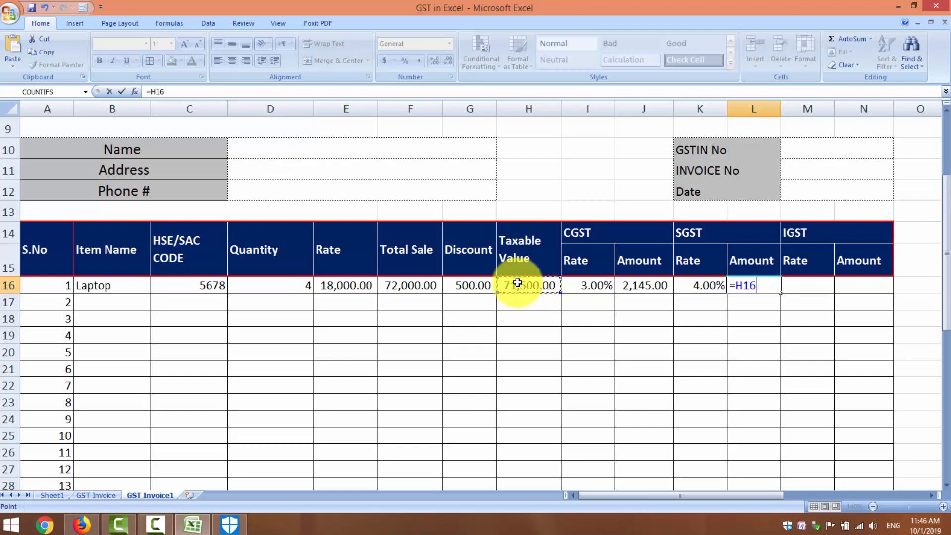
{"action": "type", "text": "*"}
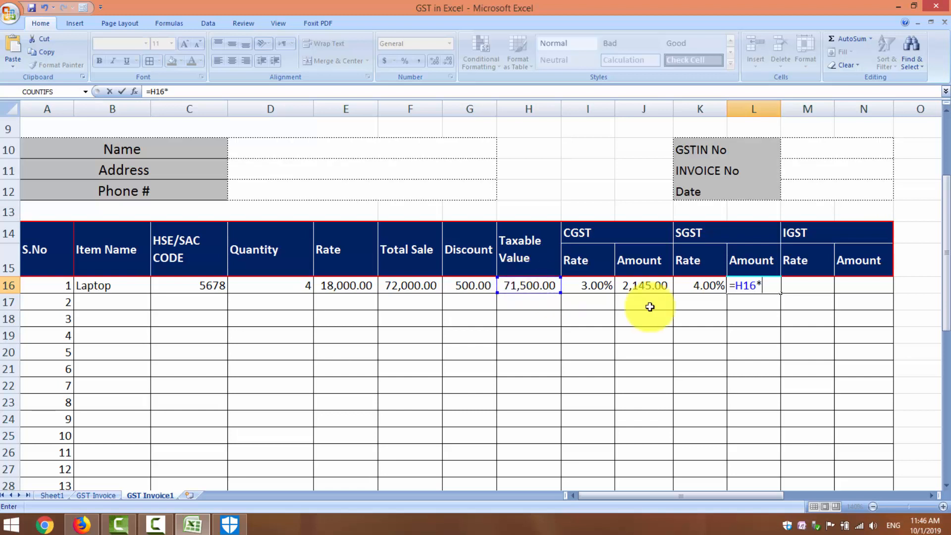
{"action": "left_click", "coordinate": [696, 286]}
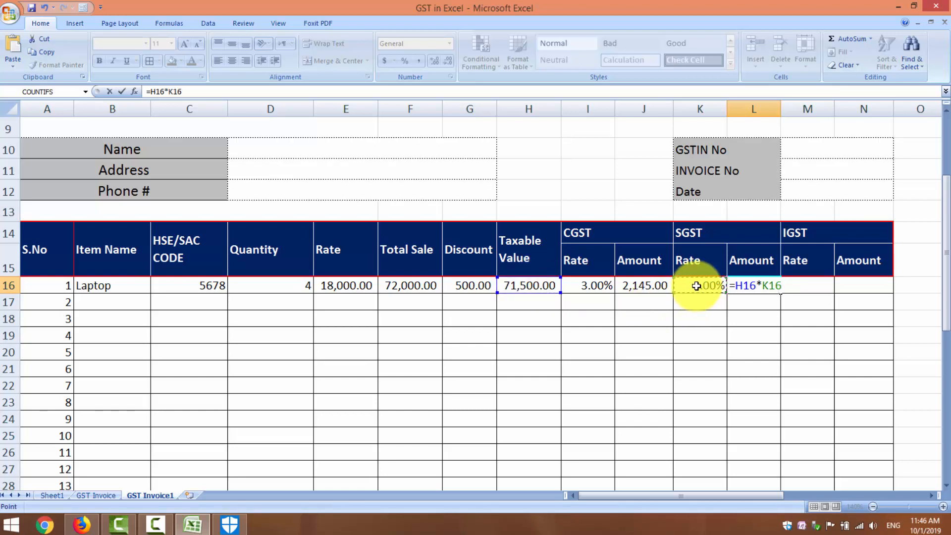
{"action": "key", "text": "Return"}
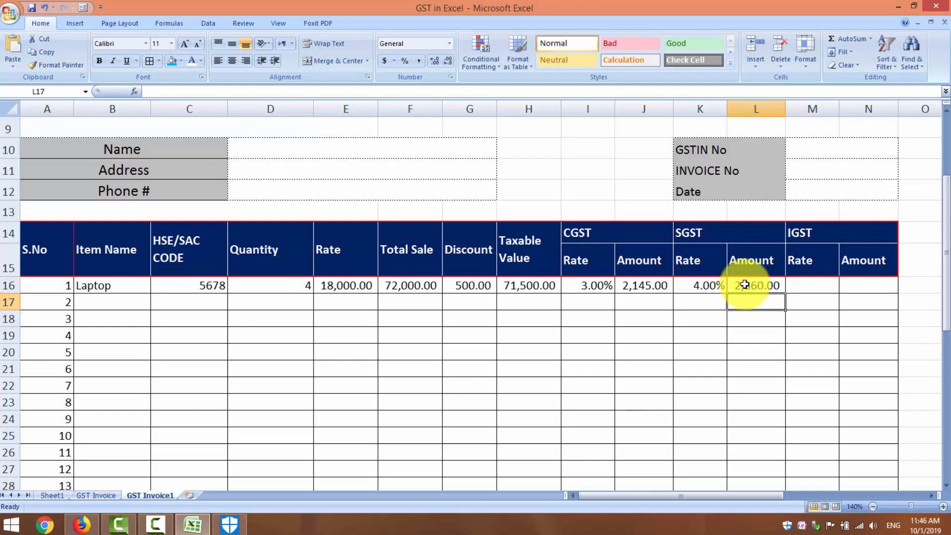
Format IGST Rate cell M16 as Percentage with 2 decimal places and enter a rate of 5%
{"action": "left_click", "coordinate": [799, 283]}
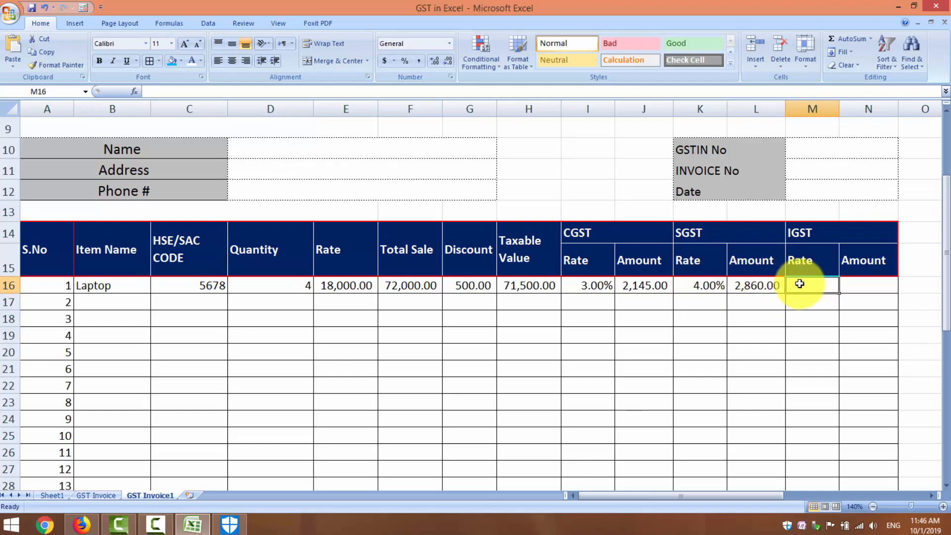
{"action": "left_click", "coordinate": [449, 44]}
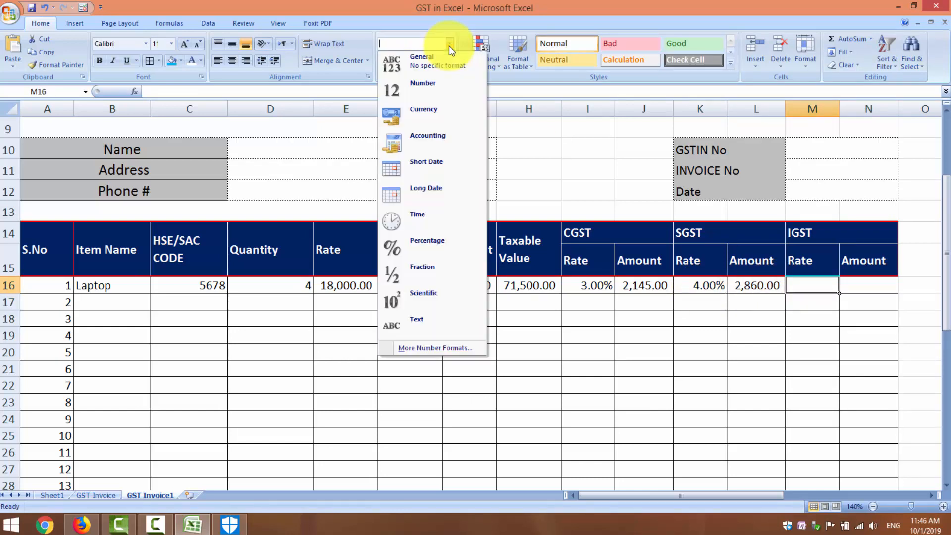
{"action": "left_click", "coordinate": [443, 349]}
{"action": "left_click", "coordinate": [380, 204]}
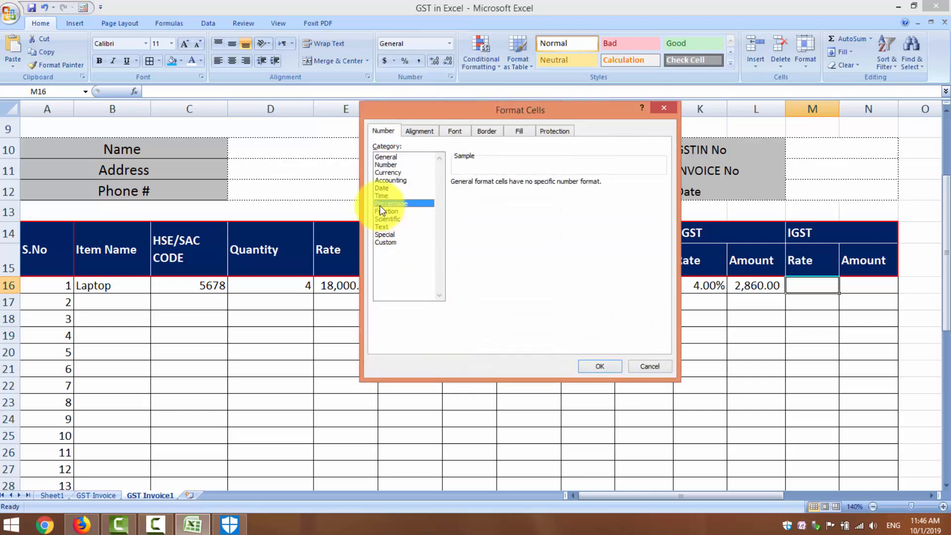
{"action": "left_click", "coordinate": [602, 369]}
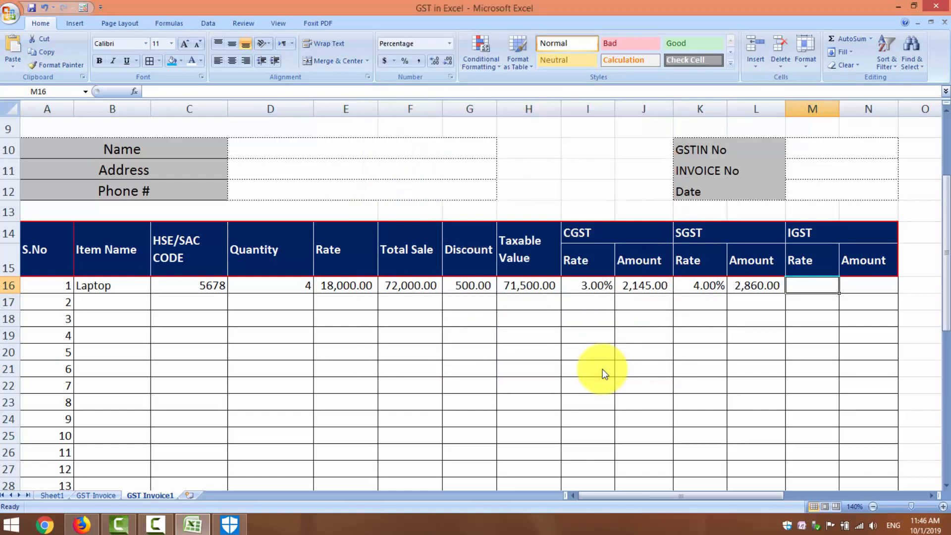
{"action": "type", "text": "5"}
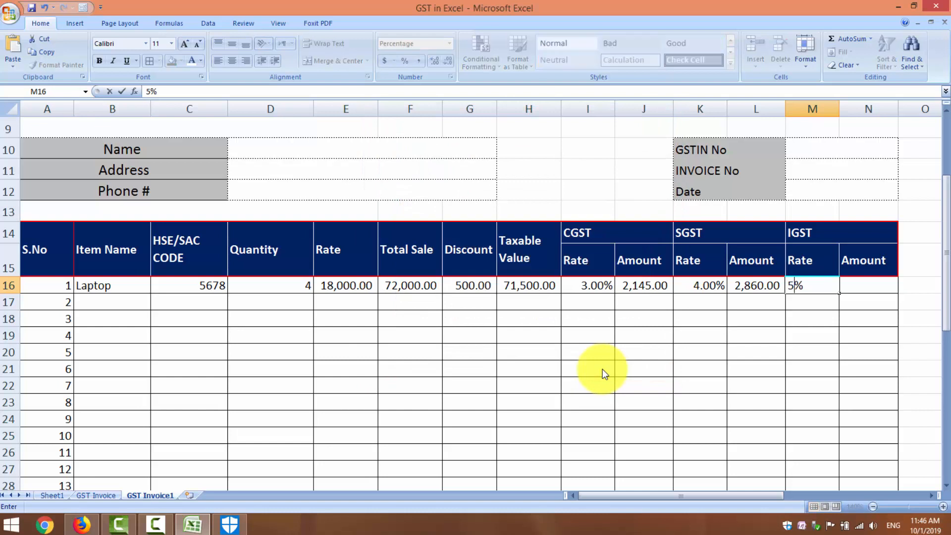
{"action": "key", "text": "Tab"}
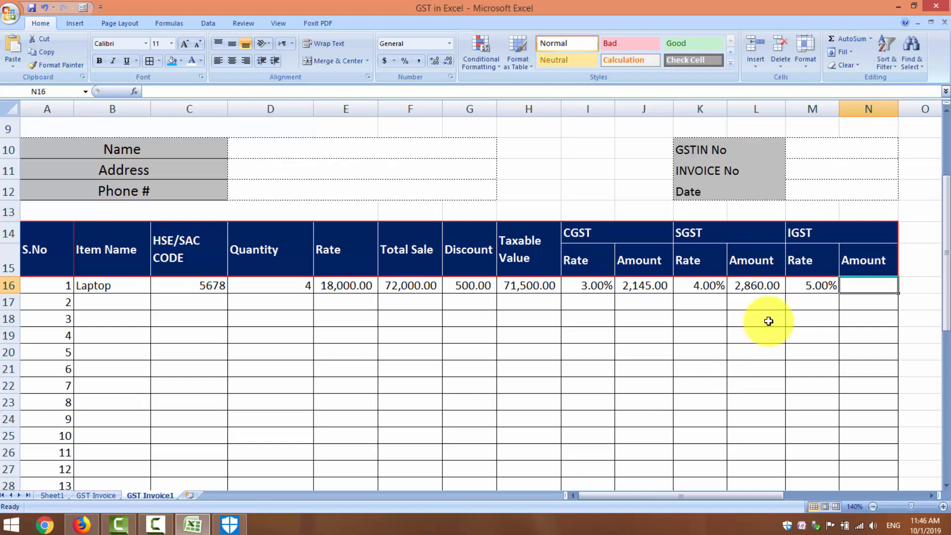
Enter the formula =H16*M16 in IGST Amount cell N16 to multiply the taxable value by the IGST rate
{"action": "type", "text": "="}
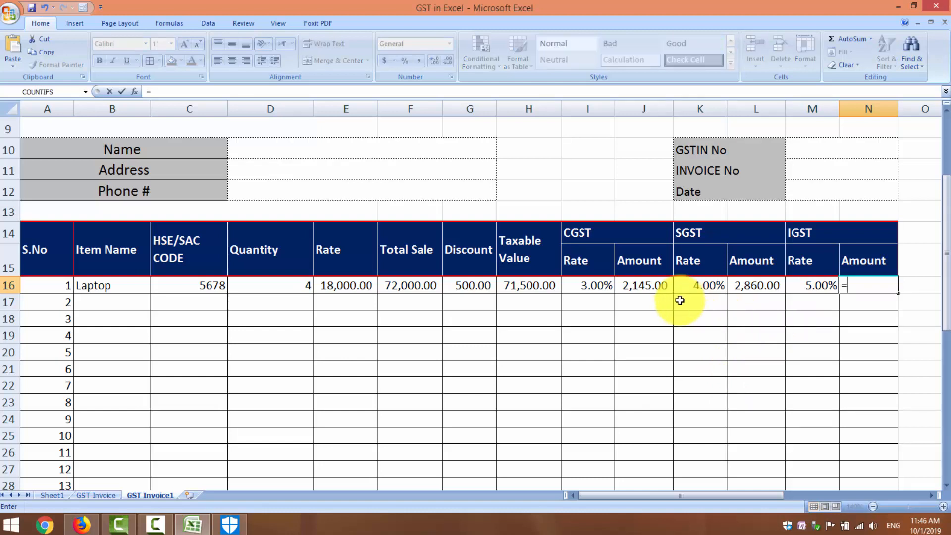
{"action": "left_click", "coordinate": [546, 284]}
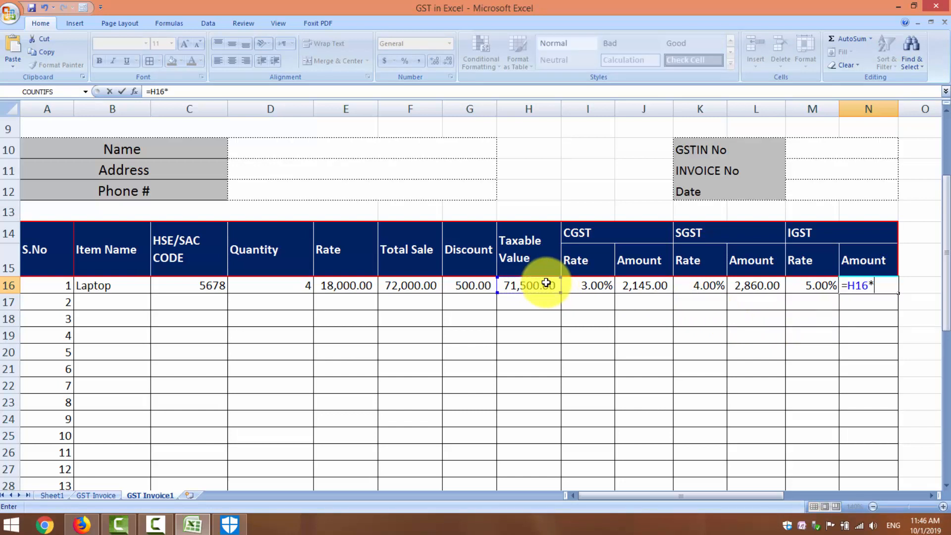
{"action": "left_click", "coordinate": [801, 284]}
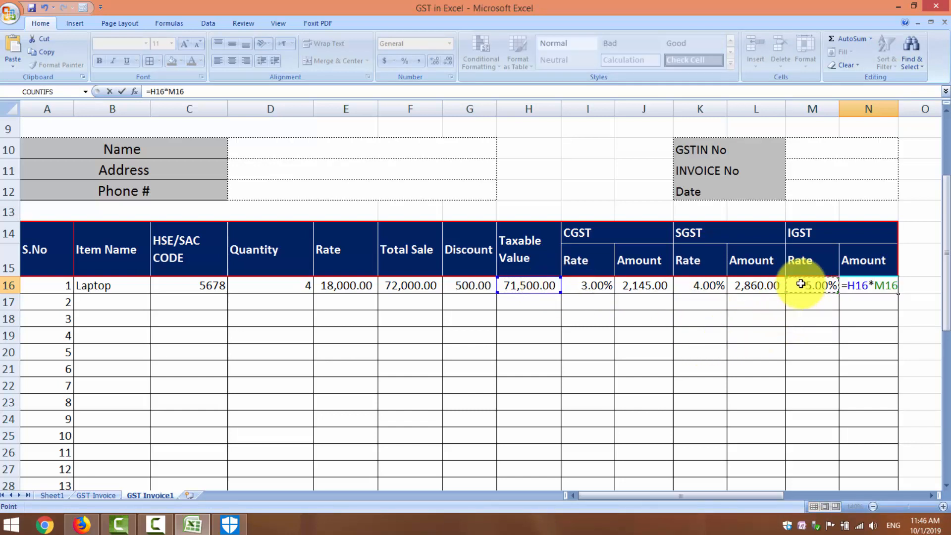
{"action": "key", "text": "Return"}
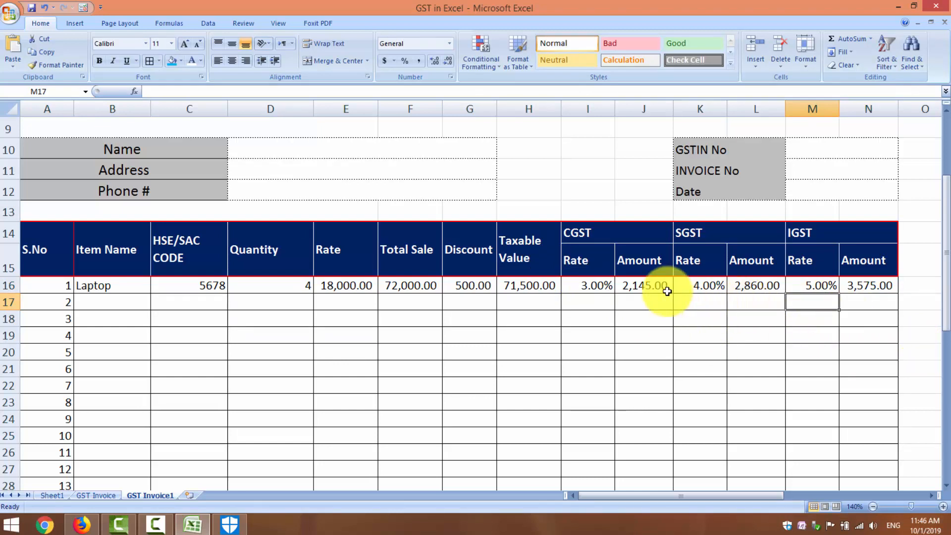
Fill the CGST Rate from I16 down to I18 and the CGST Amount formula from J16 down to J19
{"action": "left_click", "coordinate": [601, 288]}
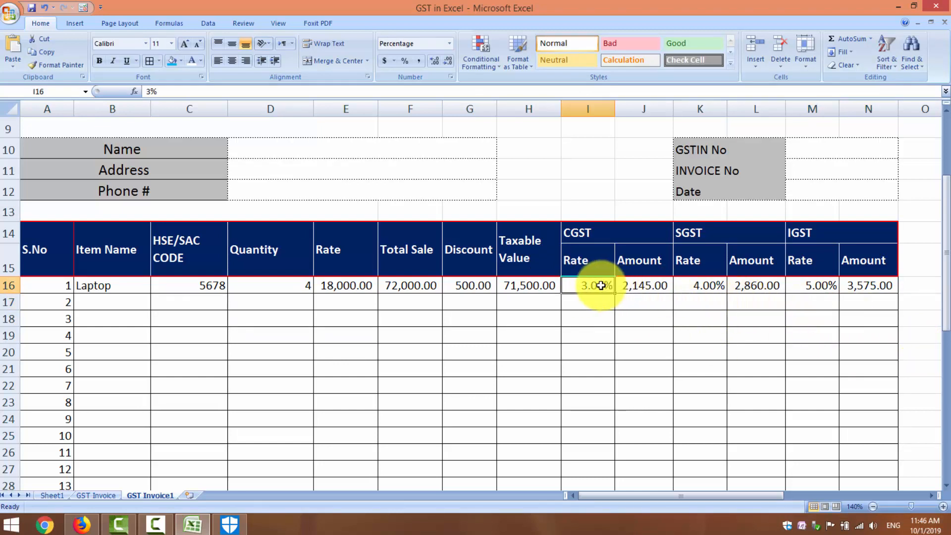
{"action": "left_click_drag", "start_coordinate": [616, 294], "coordinate": [615, 323]}
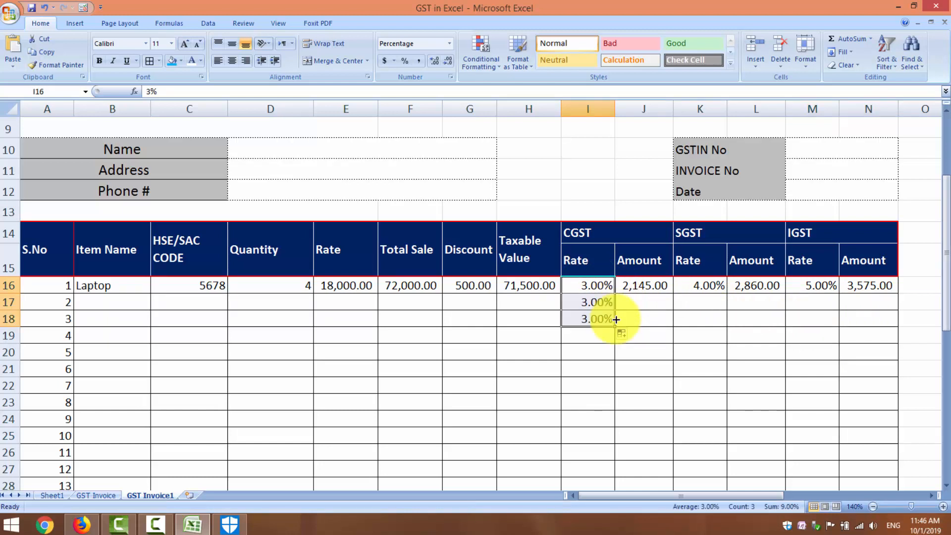
{"action": "left_click", "coordinate": [664, 287]}
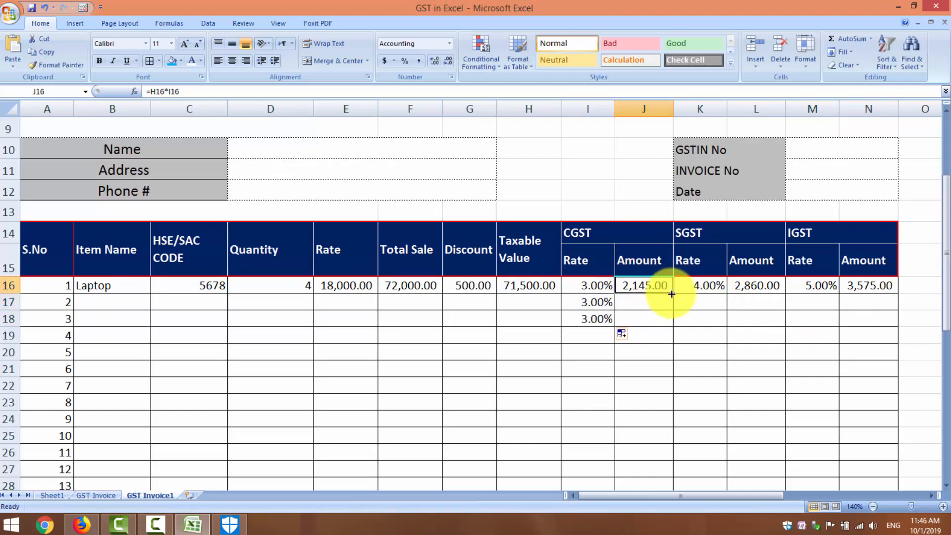
{"action": "left_click_drag", "start_coordinate": [672, 294], "coordinate": [669, 333]}
Fill the SGST Amount formula from L16 down to L18 and the IGST Amount formula from N16 down to N19
{"action": "left_click", "coordinate": [707, 284]}
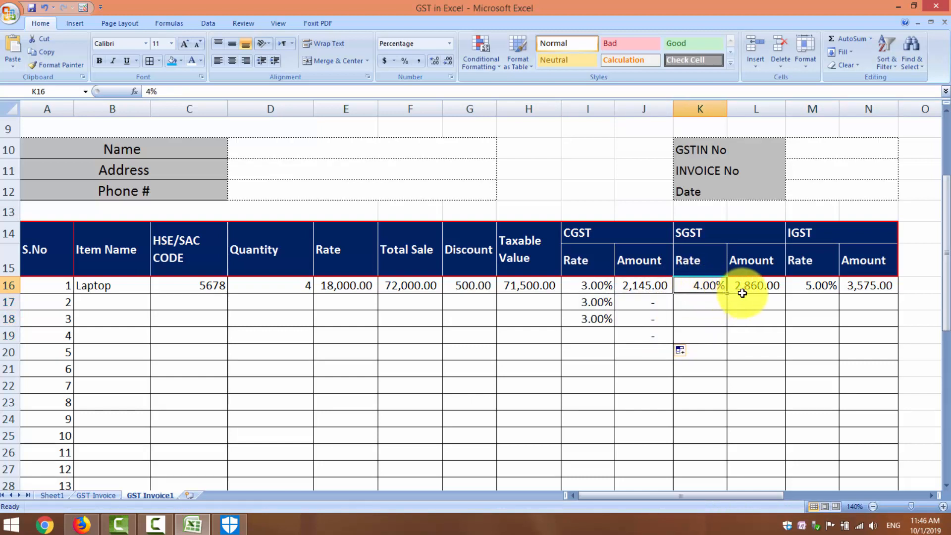
{"action": "left_click", "coordinate": [758, 290]}
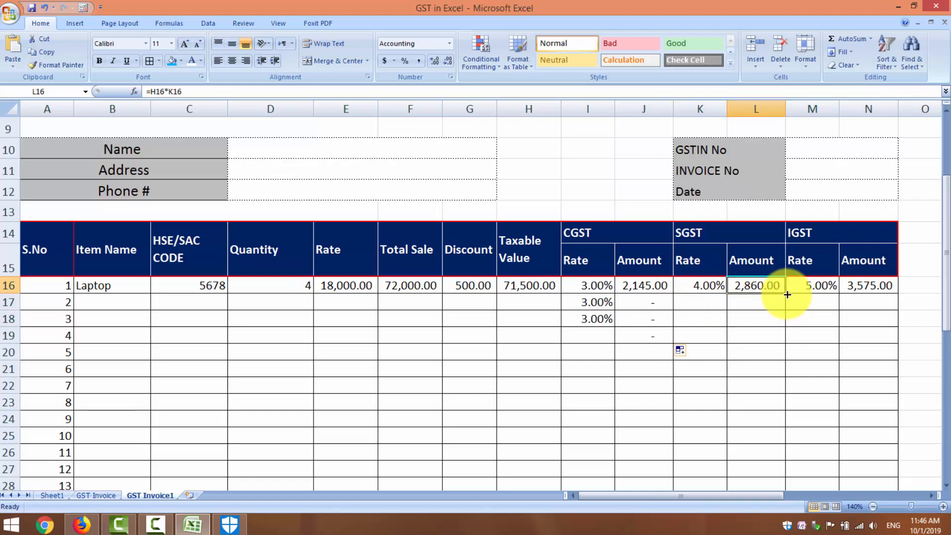
{"action": "left_click_drag", "start_coordinate": [785, 293], "coordinate": [786, 328]}
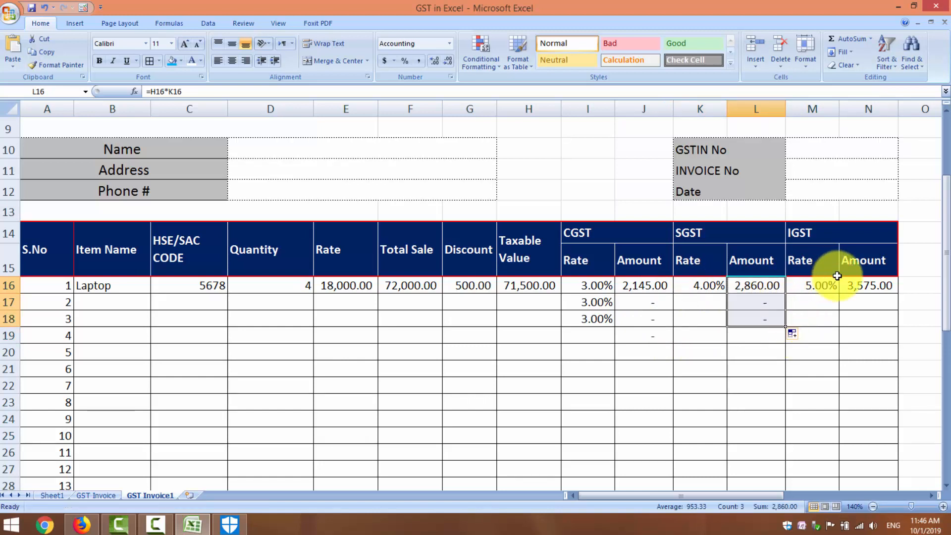
{"action": "left_click", "coordinate": [884, 291]}
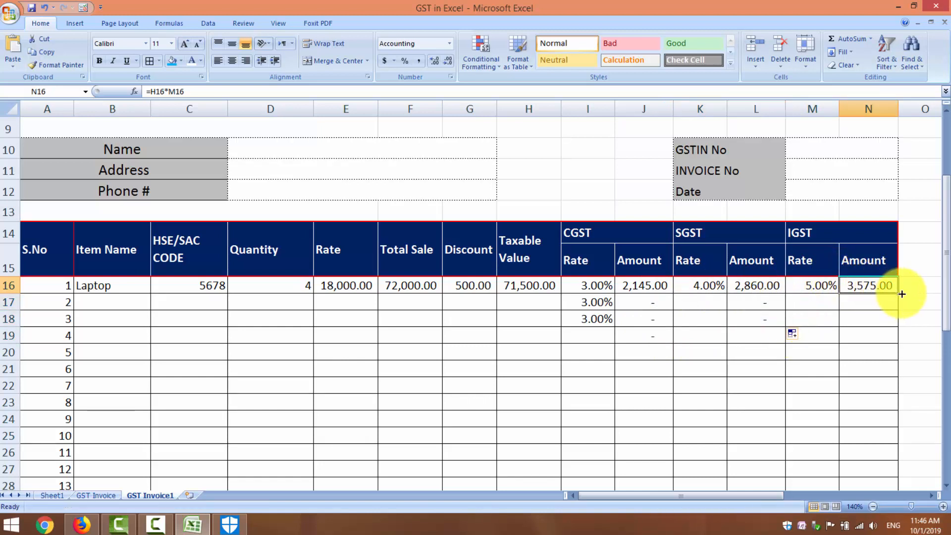
{"action": "left_click_drag", "start_coordinate": [901, 294], "coordinate": [900, 340]}
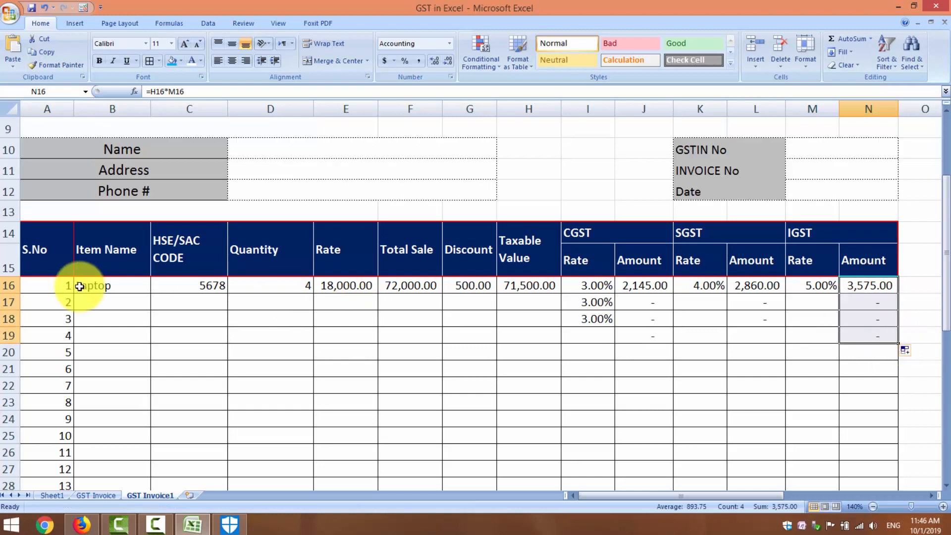
Clear the item name in cell B16 of the first invoice row
{"action": "left_click", "coordinate": [107, 286]}
{"action": "key", "text": "Delete"}
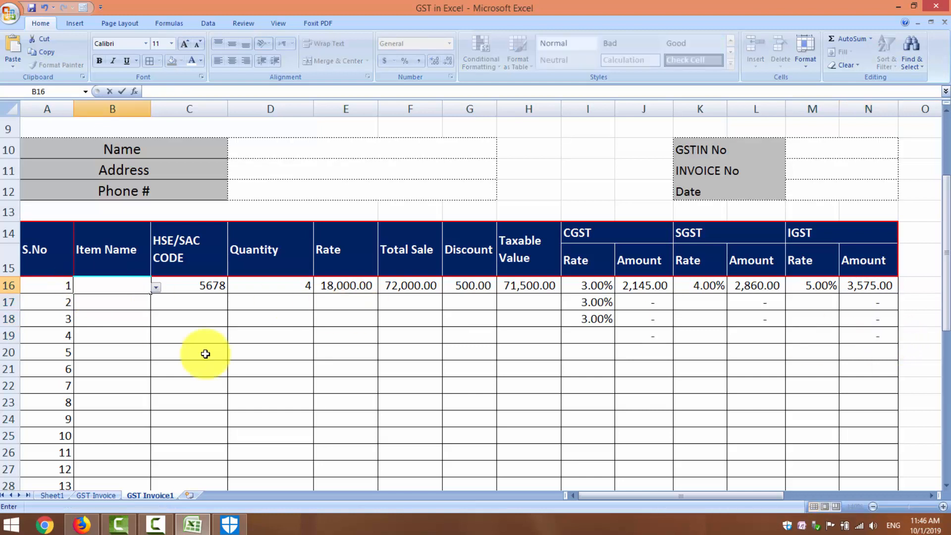
{"action": "left_click", "coordinate": [203, 355]}
Fill the blank item drop-down from B16 and the HSE/SAC code lookup from C16 down to row 28
{"action": "left_click", "coordinate": [133, 285]}
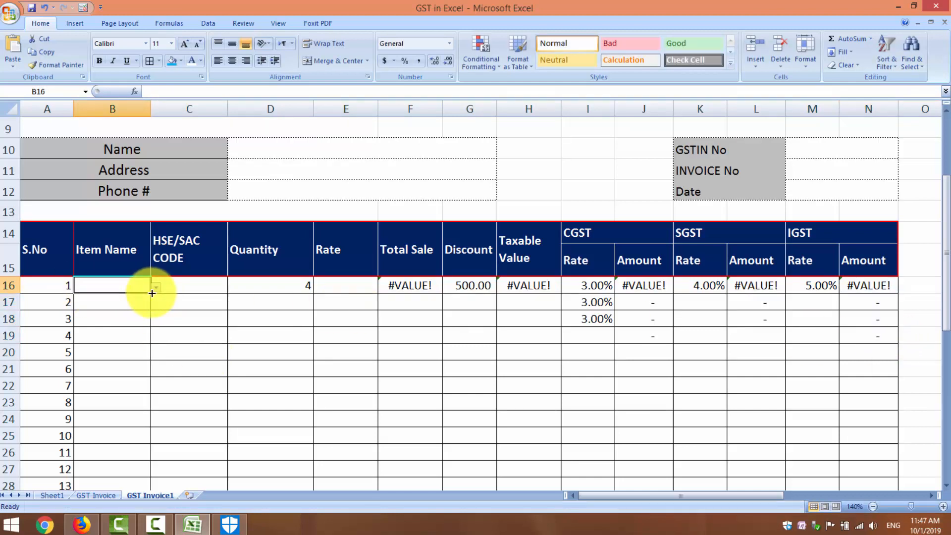
{"action": "left_click_drag", "start_coordinate": [152, 296], "coordinate": [140, 450]}
{"action": "left_click", "coordinate": [197, 243]}
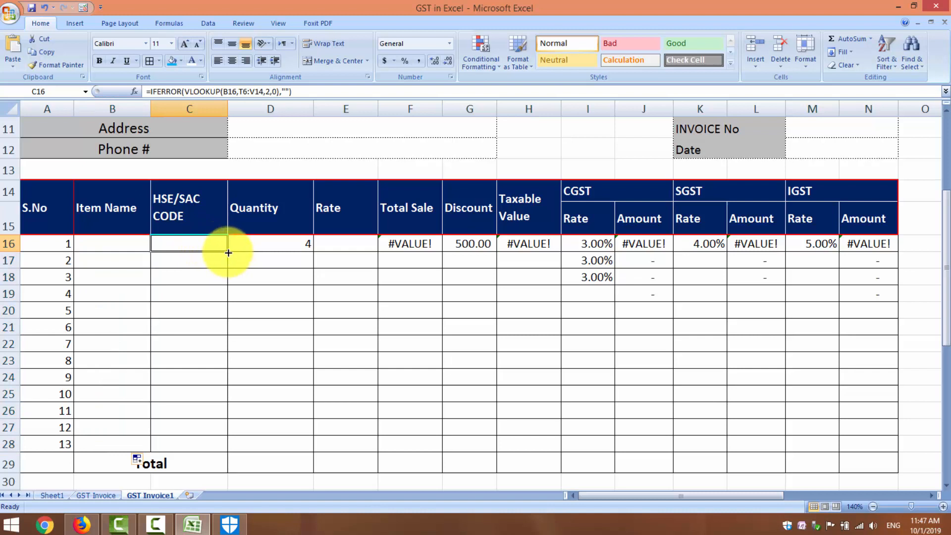
{"action": "left_click_drag", "start_coordinate": [228, 253], "coordinate": [224, 447]}
Choose Mouse from the item drop-down in cell B16
{"action": "left_click", "coordinate": [132, 248]}
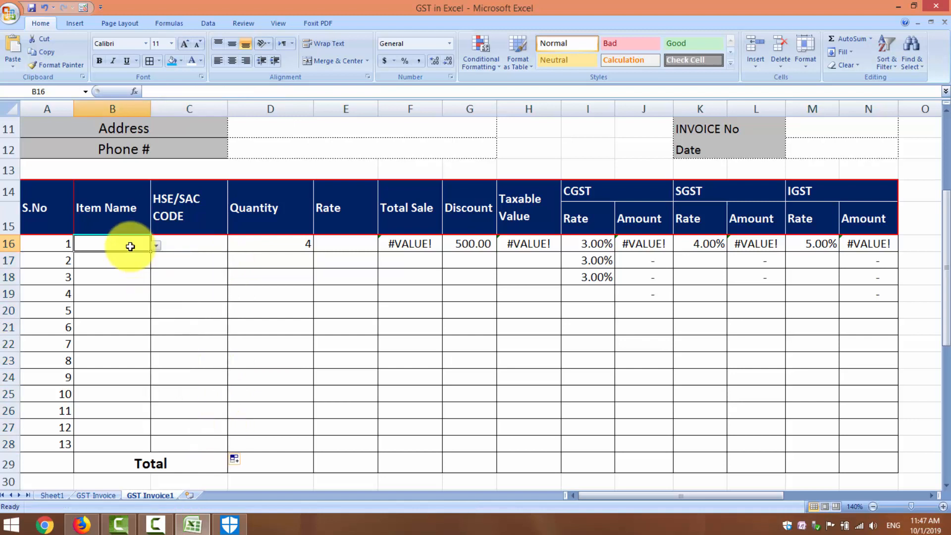
{"action": "left_click", "coordinate": [155, 246]}
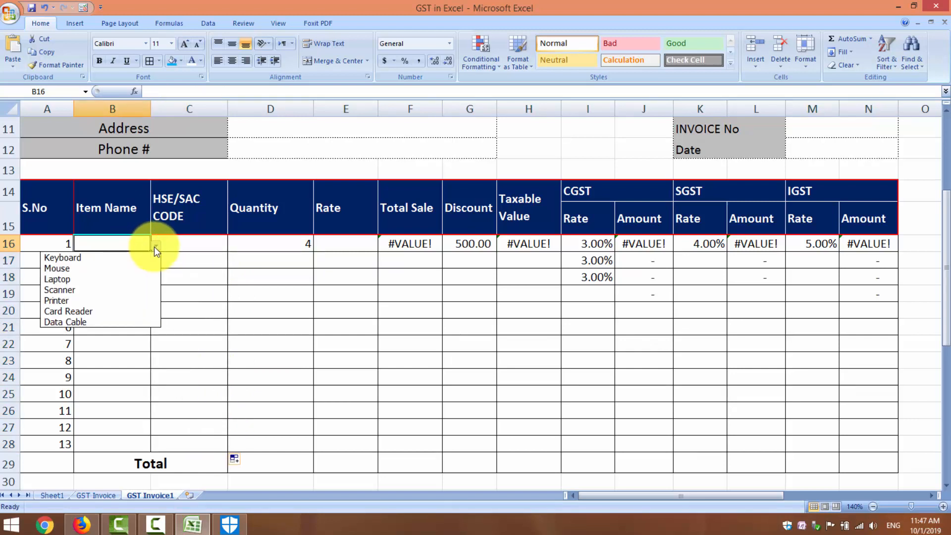
{"action": "left_click", "coordinate": [128, 266]}
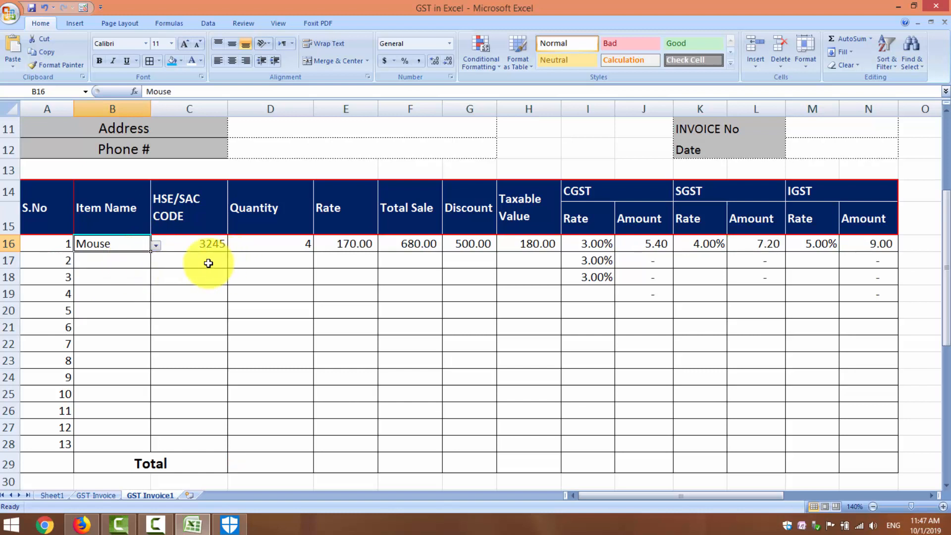
{"action": "left_click", "coordinate": [333, 242]}
{"action": "key", "text": "BackSpace"}
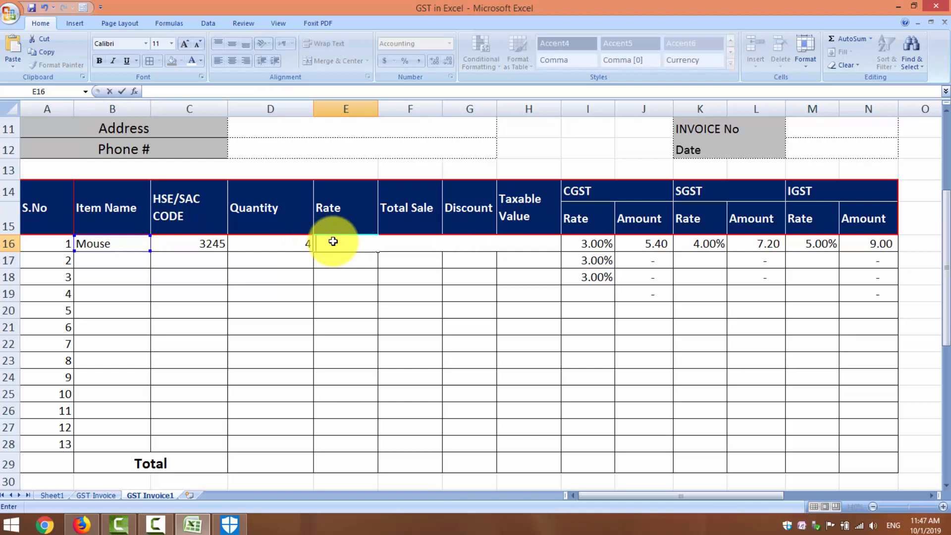
{"action": "left_click", "coordinate": [384, 304]}
{"action": "left_click", "coordinate": [364, 232]}
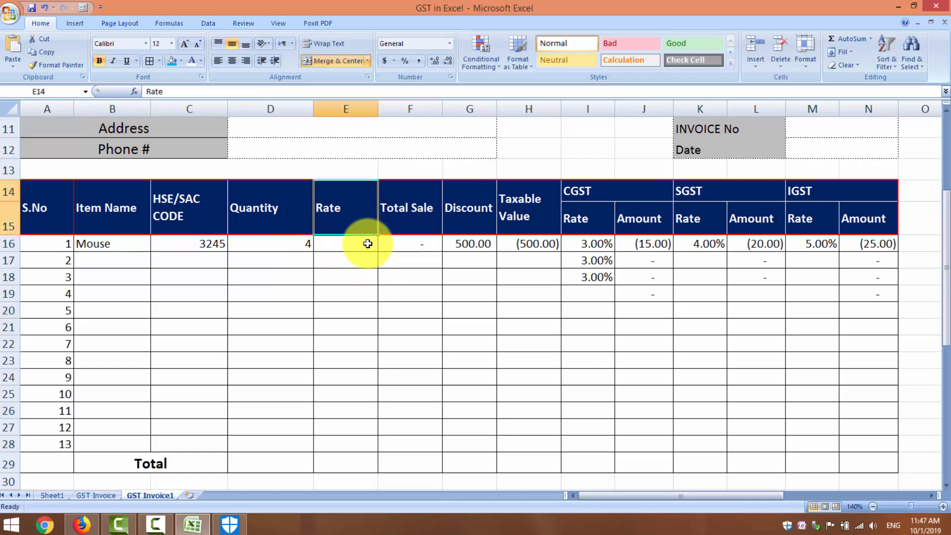
{"action": "left_click", "coordinate": [367, 243]}
{"action": "left_click_drag", "start_coordinate": [376, 252], "coordinate": [367, 447]}
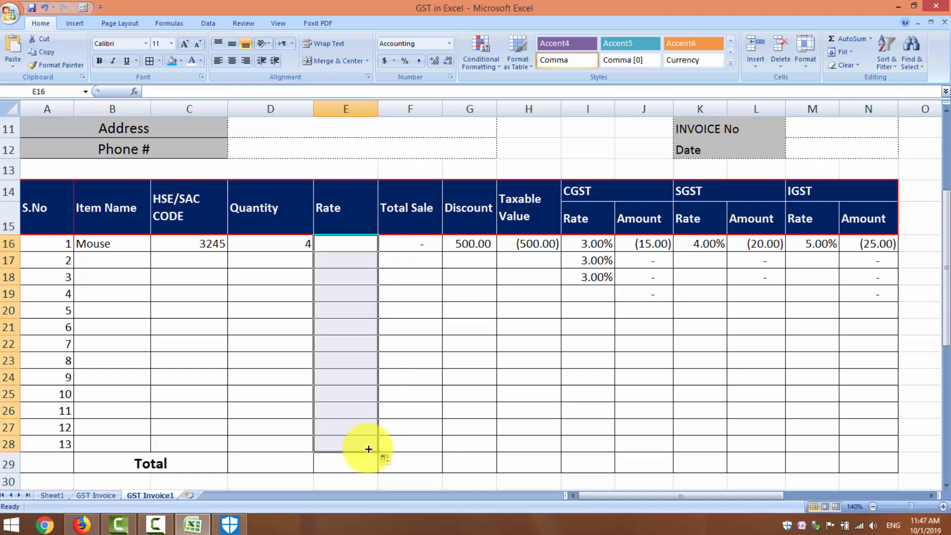
{"action": "left_click", "coordinate": [360, 247]}
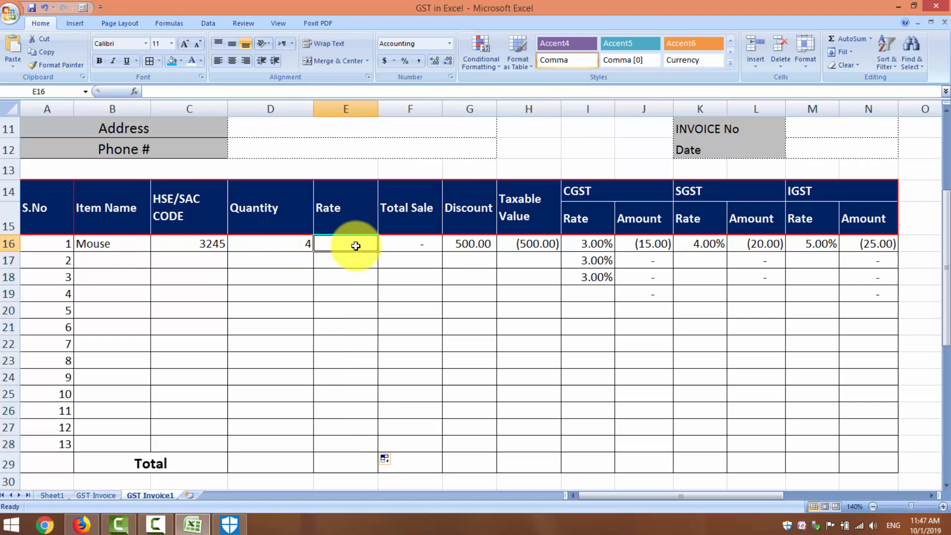
{"action": "left_click", "coordinate": [45, 9]}
{"action": "left_click", "coordinate": [44, 9]}
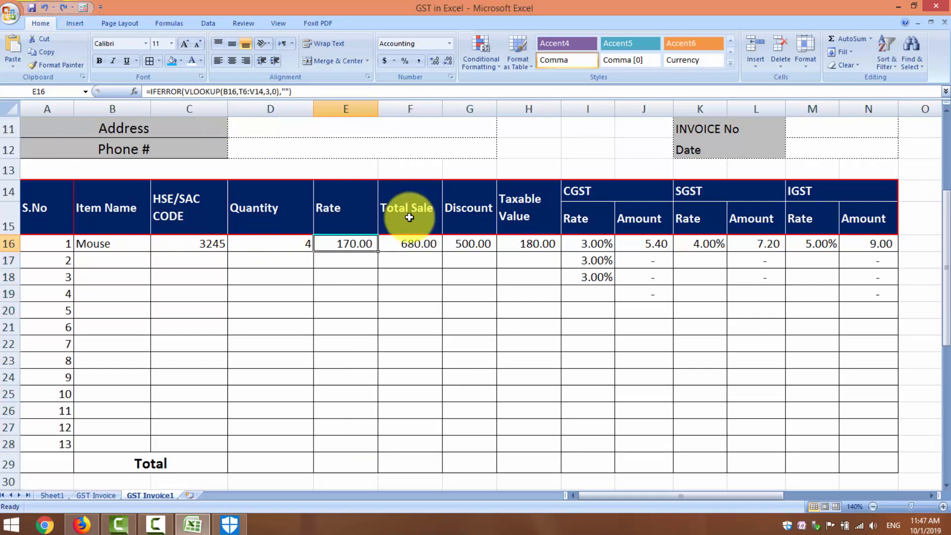
Fill the Rate lookup formula from E16 down to E28
{"action": "left_click_drag", "start_coordinate": [377, 252], "coordinate": [372, 455]}
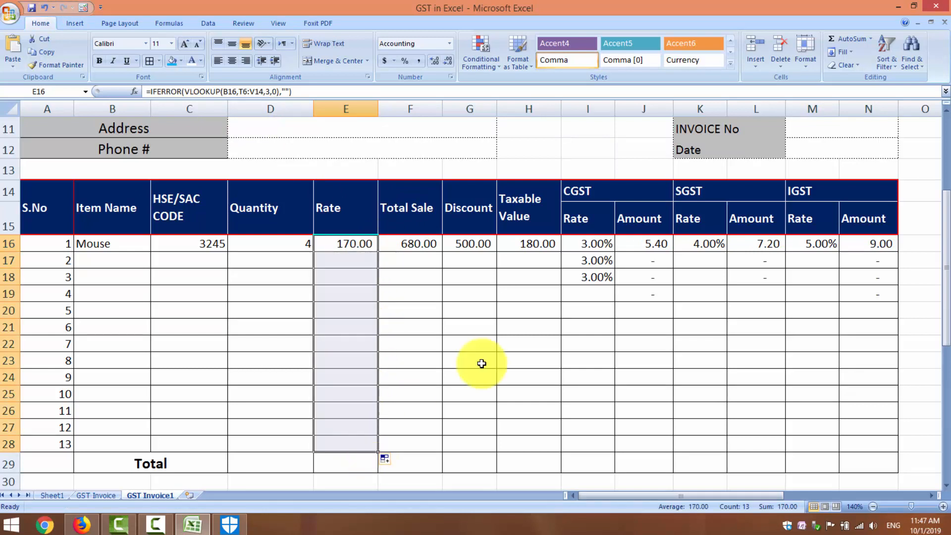
{"action": "left_click", "coordinate": [484, 361]}
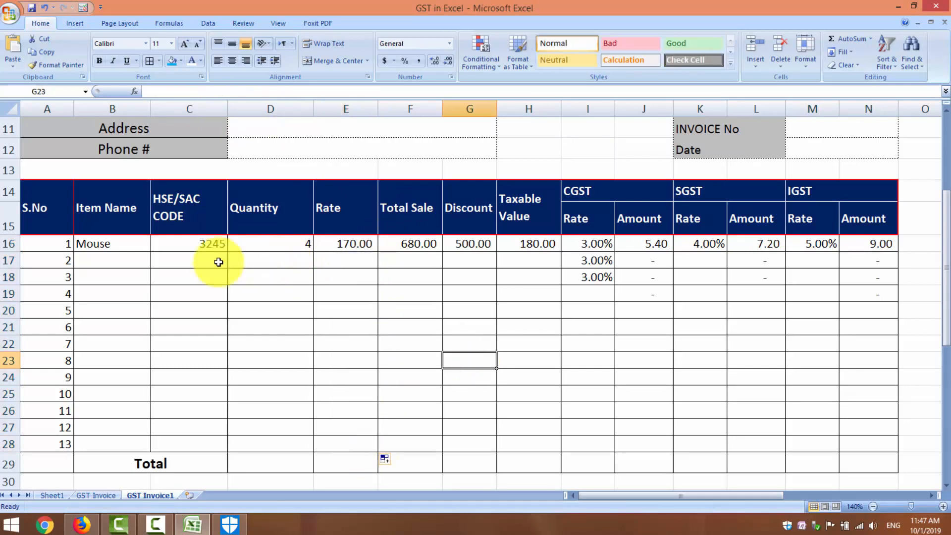
Choose Scanner from the item drop-down in B17 and enter a quantity of 2 in D17
{"action": "left_click", "coordinate": [124, 261]}
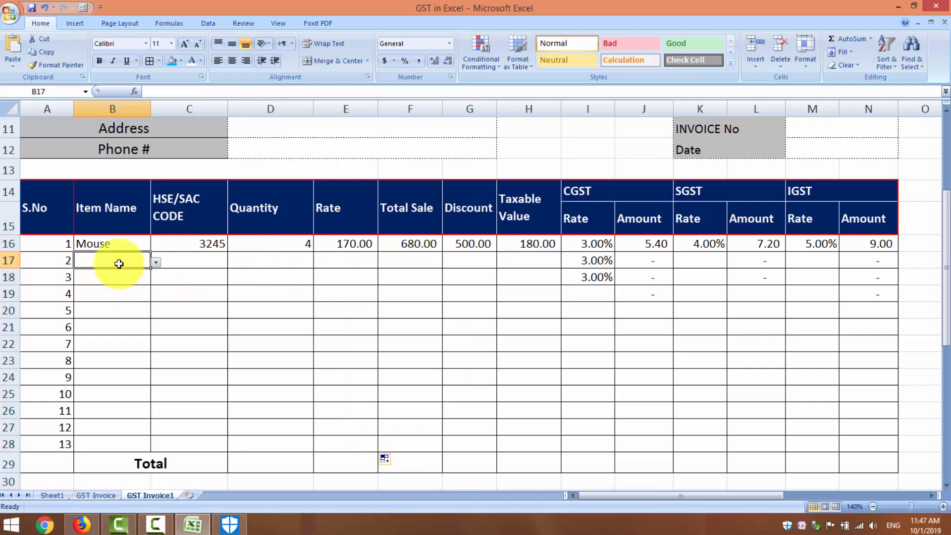
{"action": "left_click", "coordinate": [155, 263]}
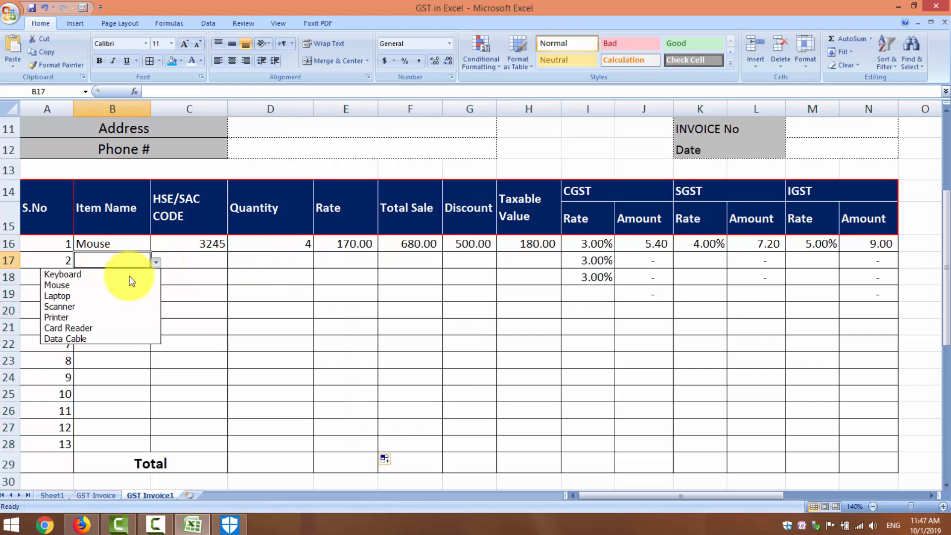
{"action": "left_click", "coordinate": [125, 310]}
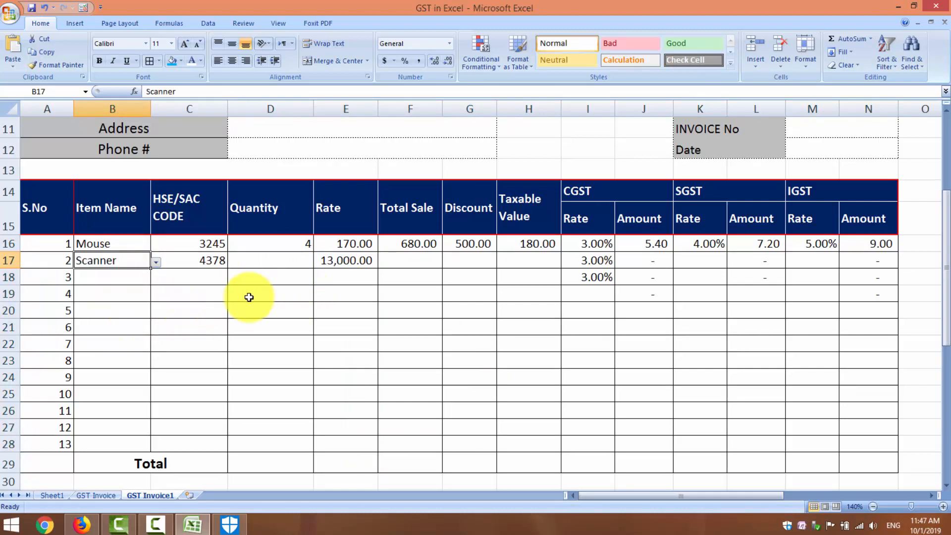
{"action": "left_click", "coordinate": [293, 262]}
{"action": "type", "text": "2"}
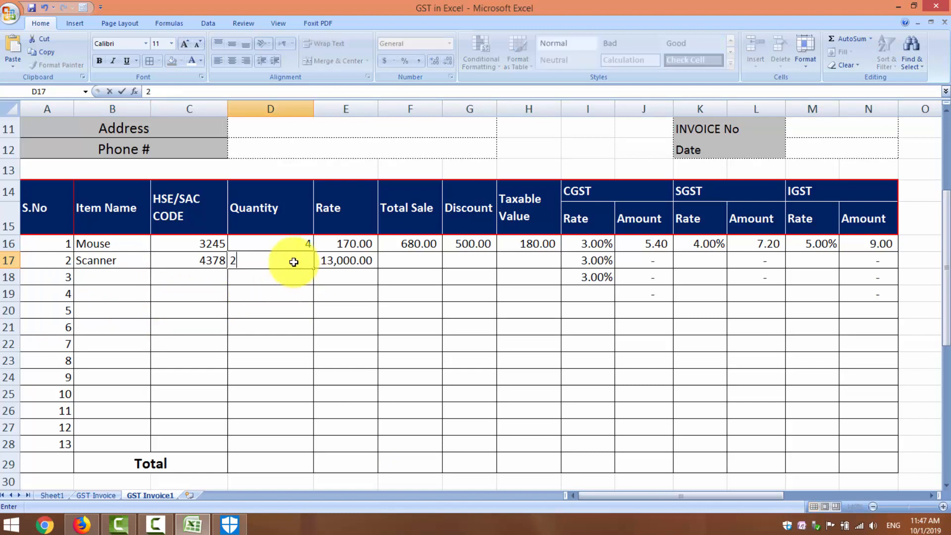
{"action": "key", "text": "Tab"}
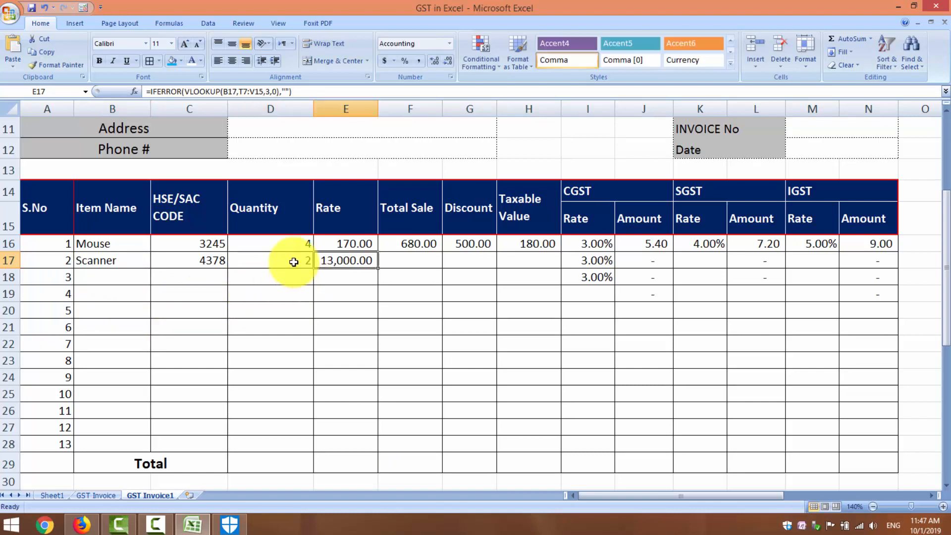
Fill the Total Sale formula from F16 down to F22
{"action": "left_click", "coordinate": [433, 238]}
{"action": "left_click_drag", "start_coordinate": [443, 252], "coordinate": [439, 347]}
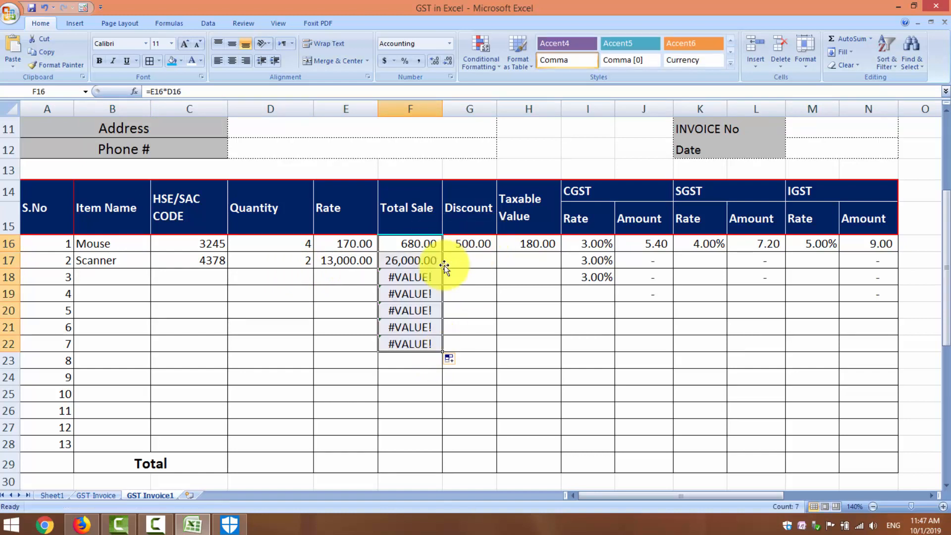
Clear the Total Sale formulas from cells F16 through F22
{"action": "left_click", "coordinate": [419, 247]}
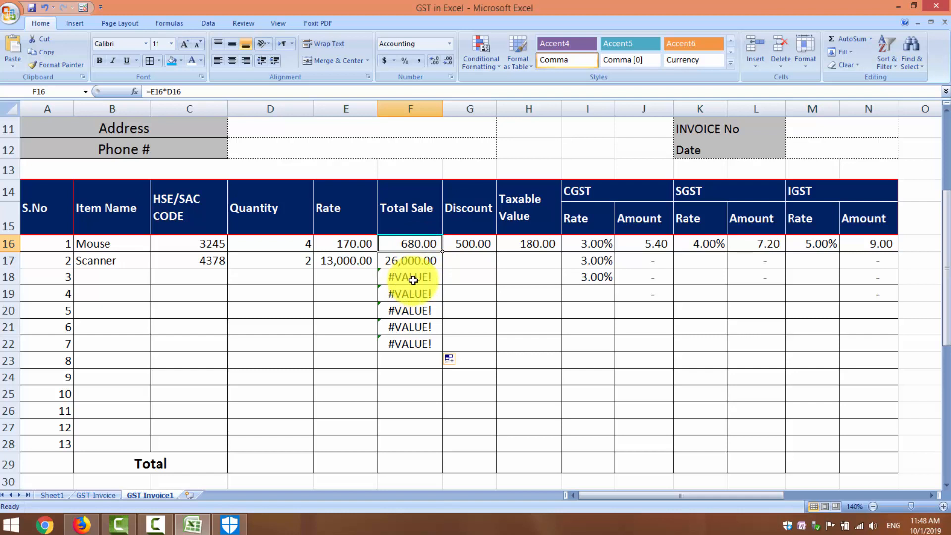
{"action": "key", "text": "BackSpace"}
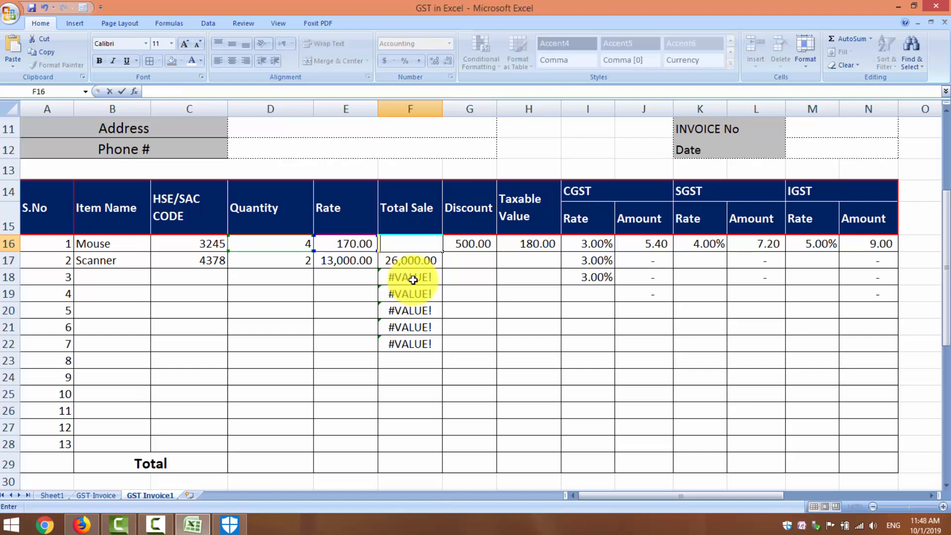
{"action": "left_click", "coordinate": [492, 317]}
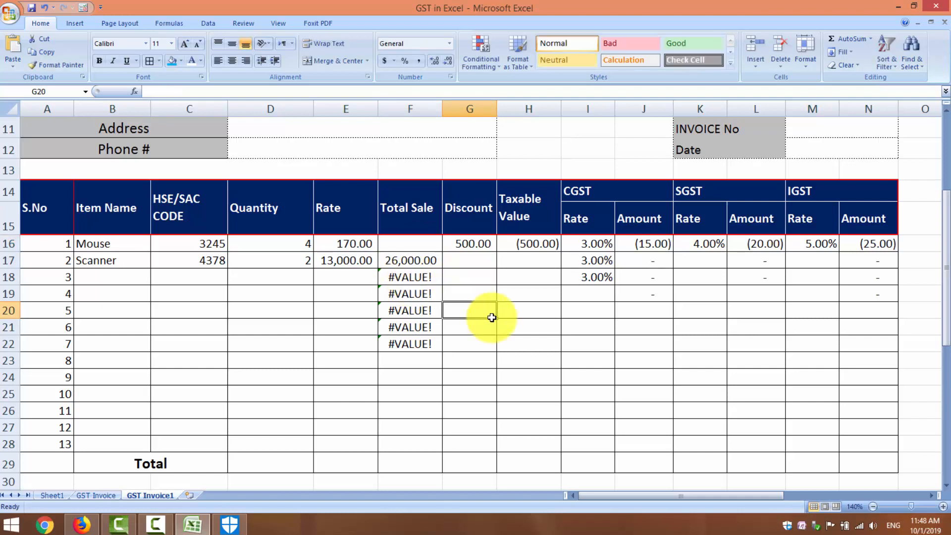
{"action": "left_click", "coordinate": [399, 246]}
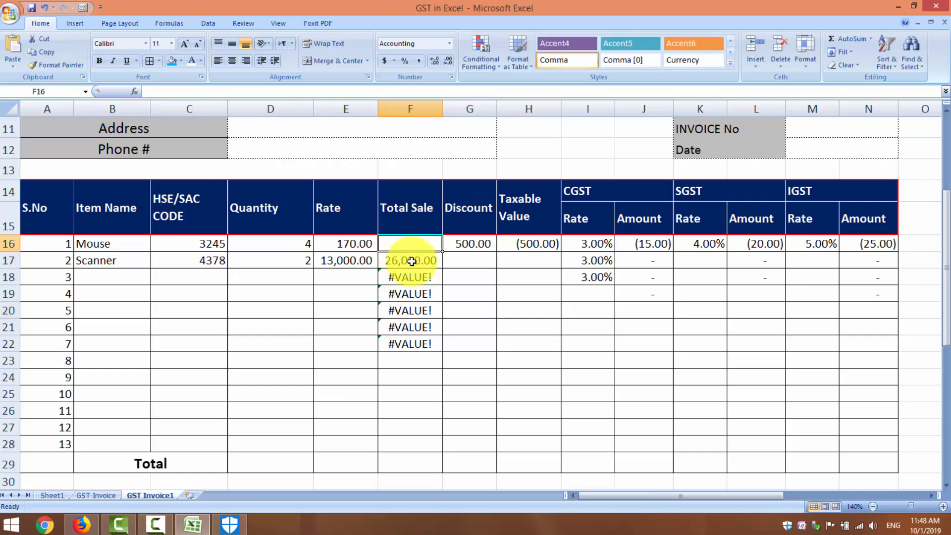
{"action": "left_click", "coordinate": [412, 261]}
{"action": "key", "text": "Delete"}
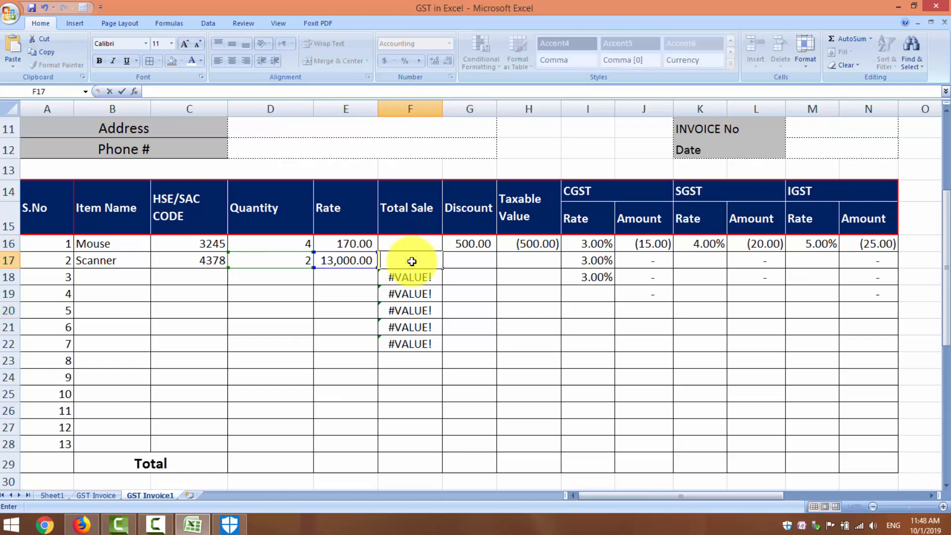
{"action": "left_click", "coordinate": [463, 294]}
{"action": "left_click", "coordinate": [414, 241]}
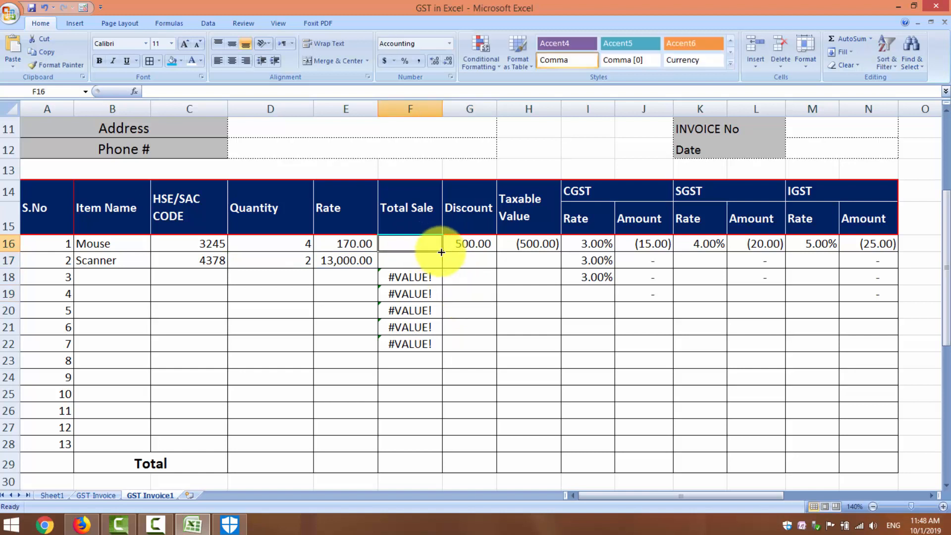
{"action": "left_click_drag", "start_coordinate": [441, 251], "coordinate": [446, 353]}
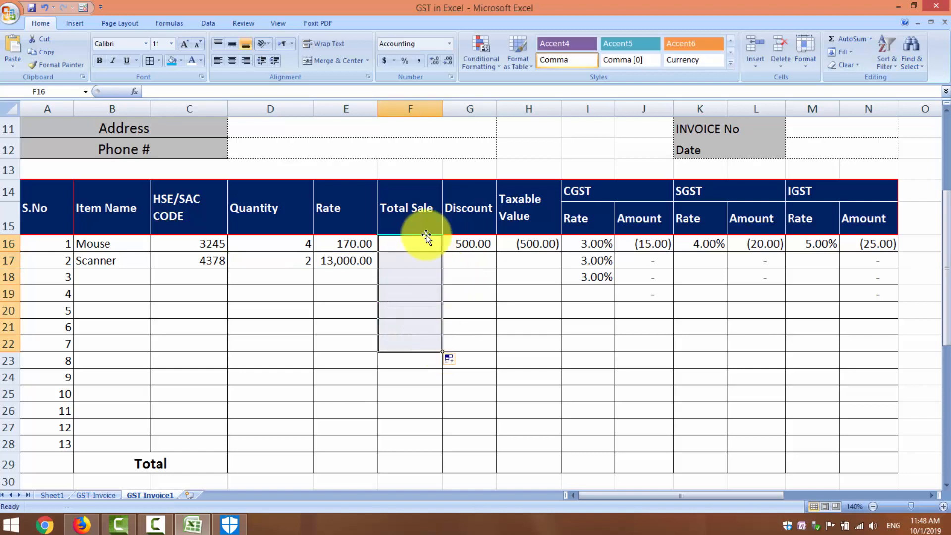
{"action": "left_click", "coordinate": [421, 248]}
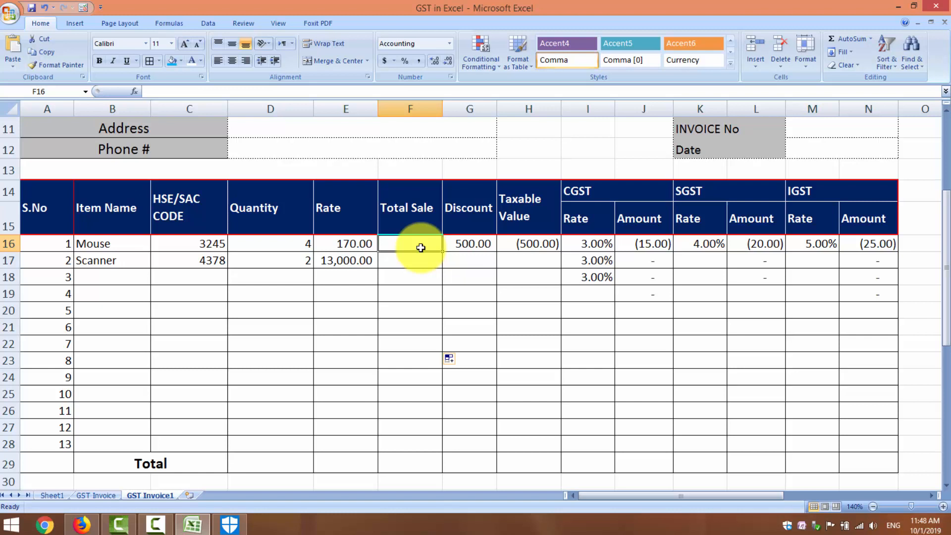
Enter the Total Sale formula =D16*E16 in F16 and fill it down to F17
{"action": "type", "text": "="}
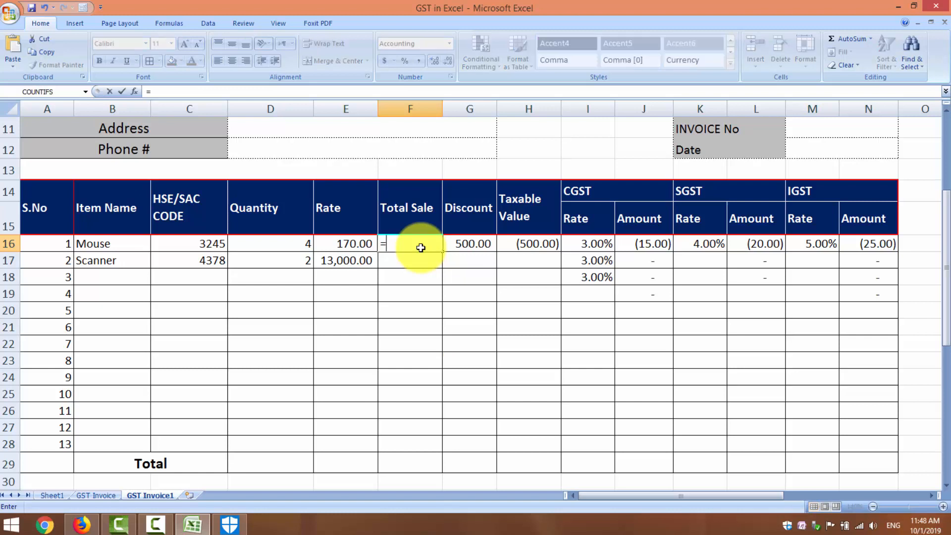
{"action": "left_click", "coordinate": [235, 244]}
{"action": "type", "text": "*"}
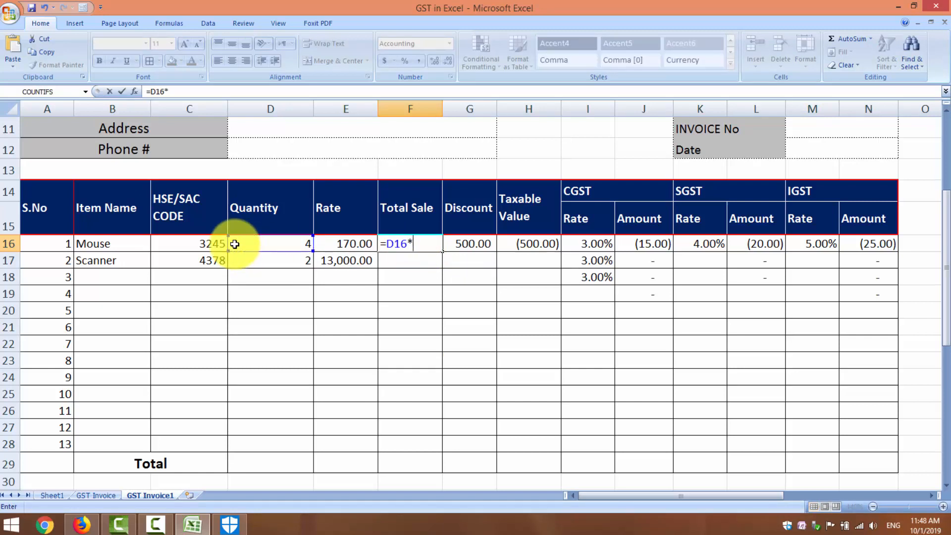
{"action": "left_click", "coordinate": [360, 245]}
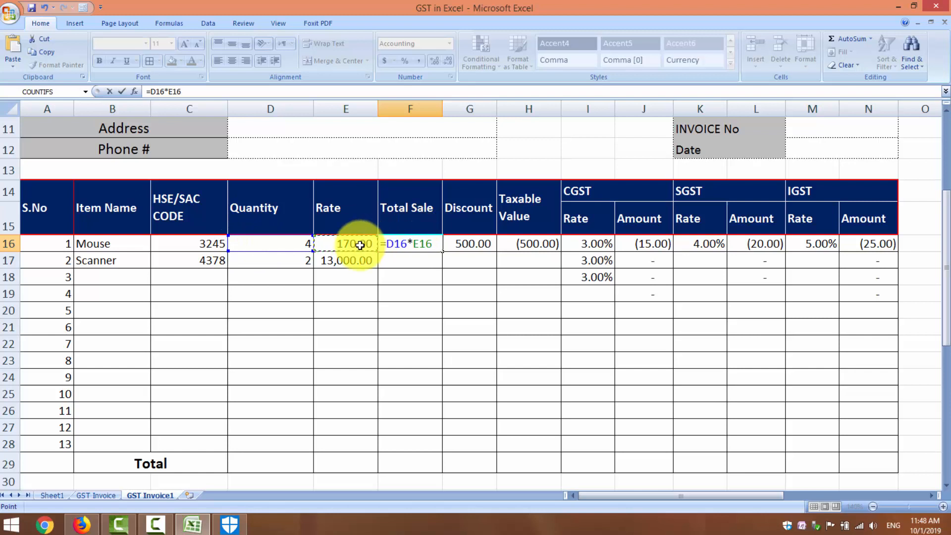
{"action": "key", "text": "Return"}
{"action": "left_click", "coordinate": [438, 244]}
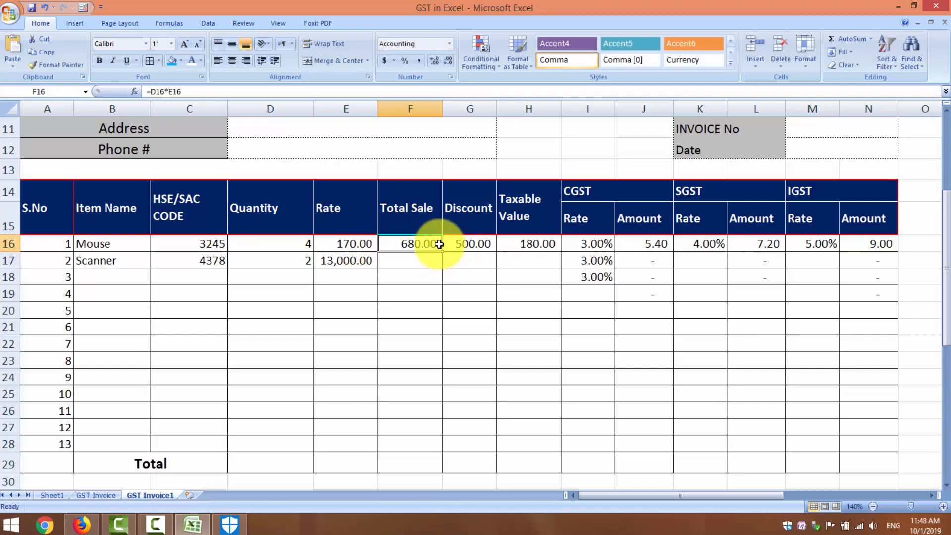
{"action": "left_click_drag", "start_coordinate": [441, 252], "coordinate": [440, 264]}
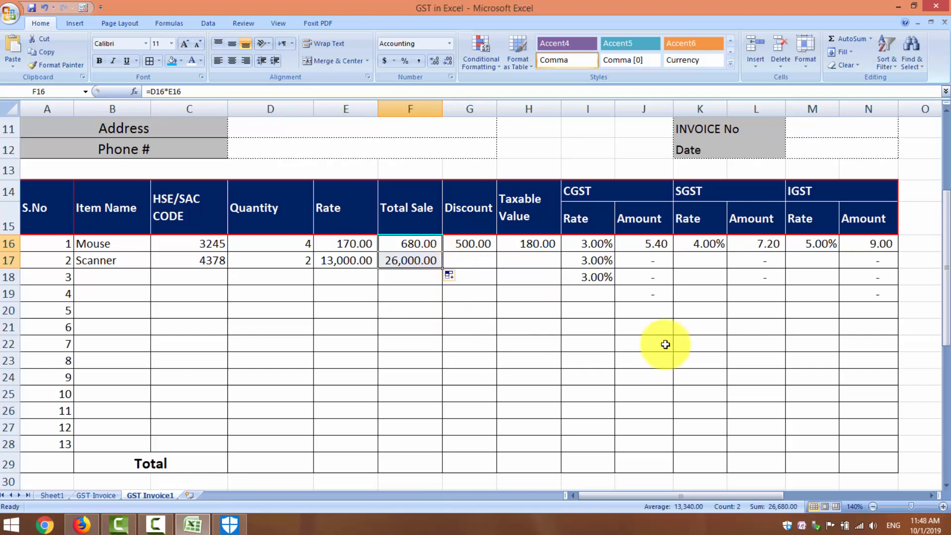
{"action": "left_click", "coordinate": [109, 273]}
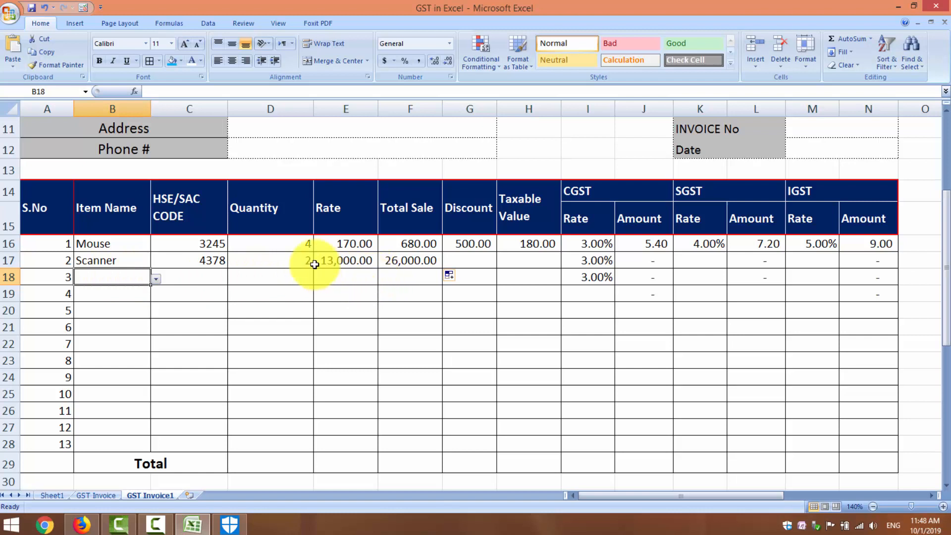
{"action": "left_click", "coordinate": [292, 276]}
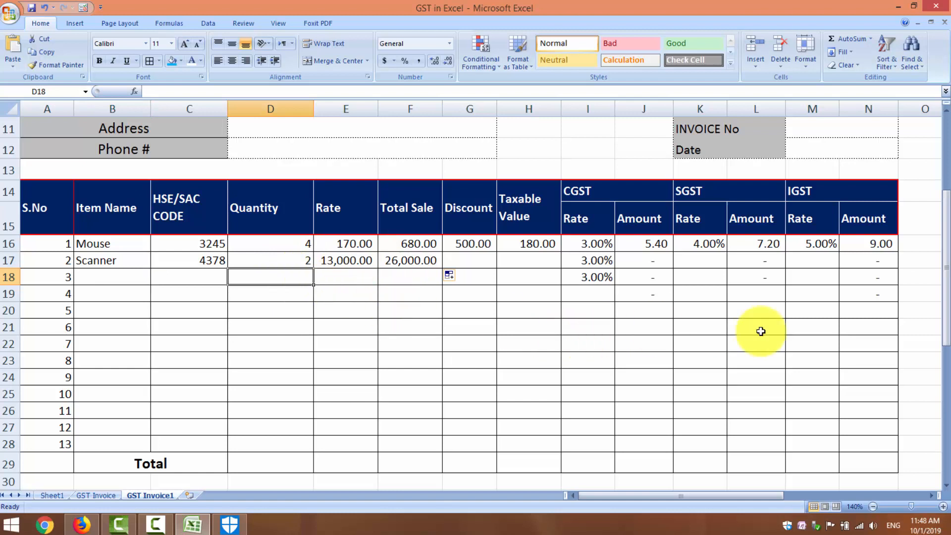
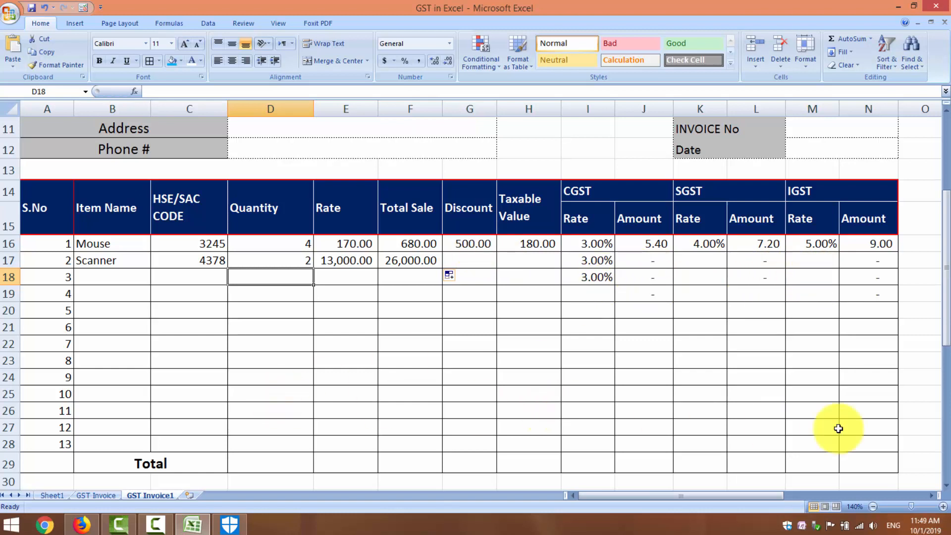
Increase the font size of the Total label in row 29 to 18
{"action": "left_click", "coordinate": [872, 506]}
{"action": "left_click", "coordinate": [872, 507]}
{"action": "left_click", "coordinate": [872, 506]}
{"action": "left_click", "coordinate": [872, 506]}
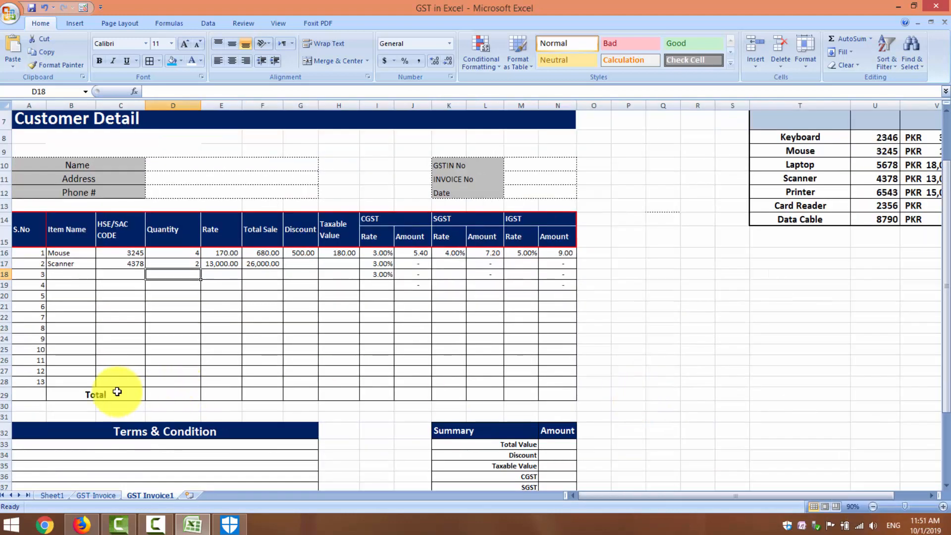
{"action": "left_click", "coordinate": [119, 393]}
{"action": "left_click", "coordinate": [184, 48]}
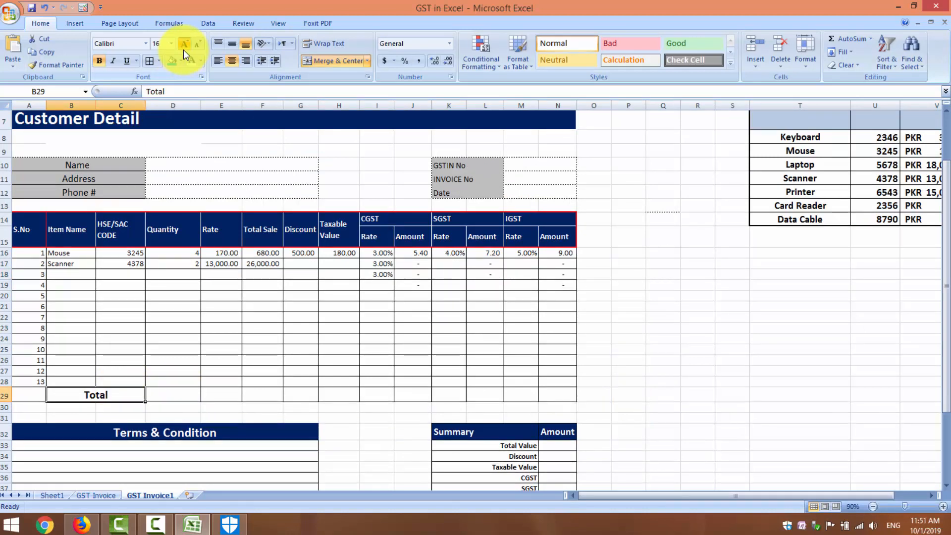
{"action": "left_click", "coordinate": [184, 48]}
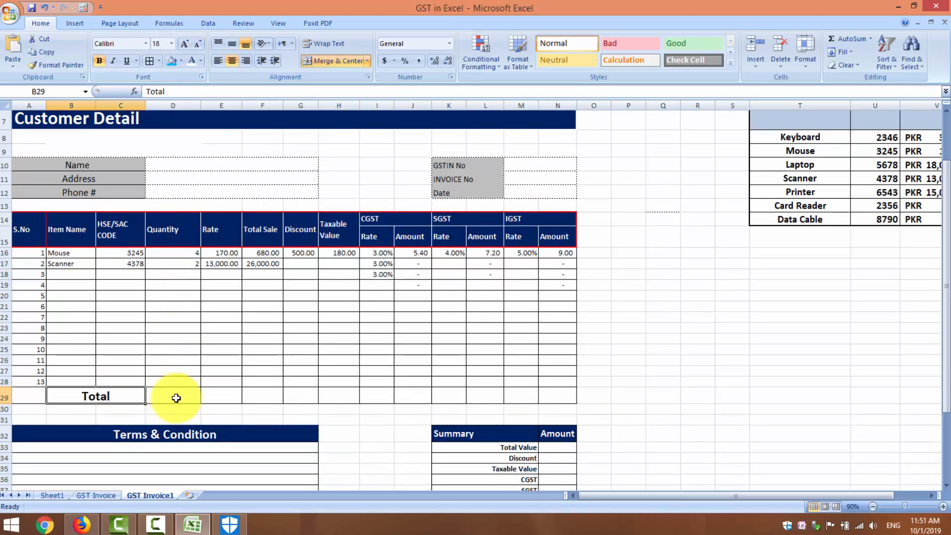
{"action": "left_click", "coordinate": [177, 397]}
{"action": "type", "text": "="}
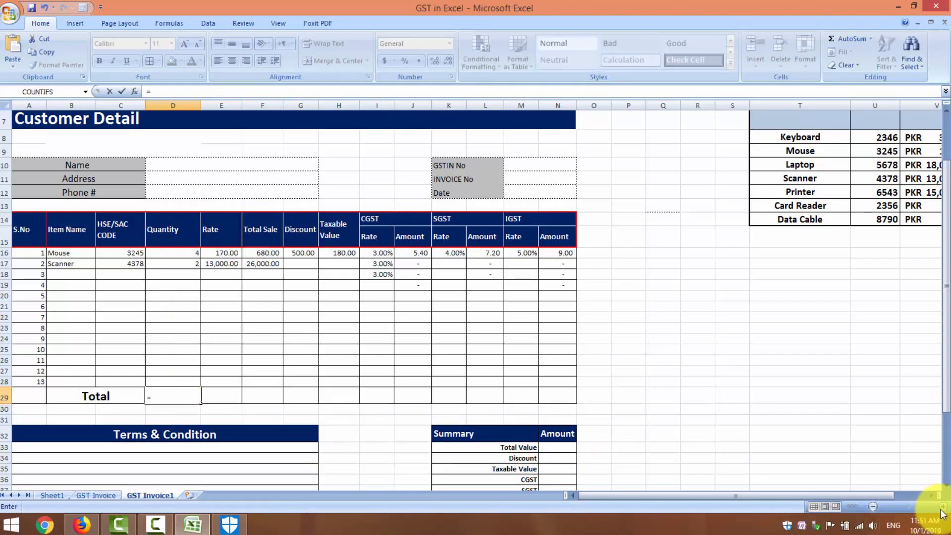
{"action": "left_click", "coordinate": [775, 410]}
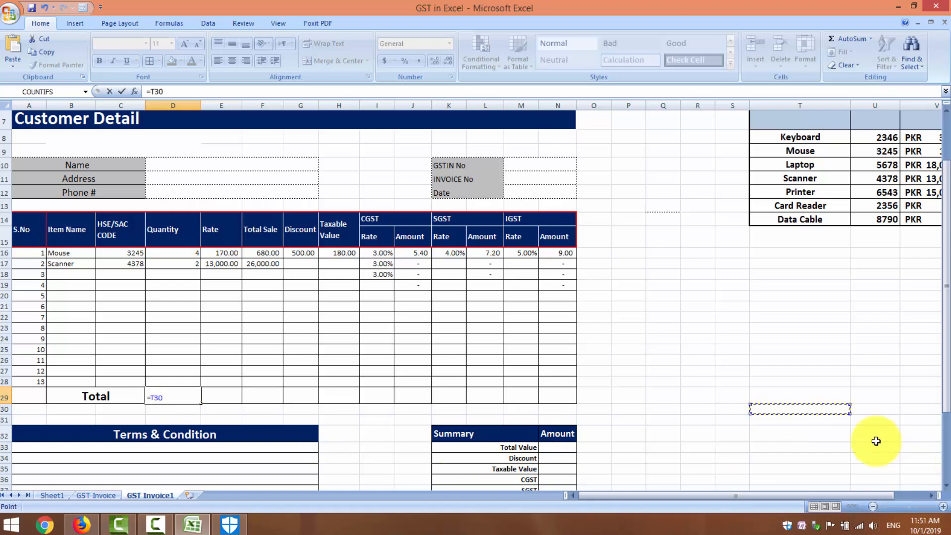
{"action": "key", "text": "BackSpace"}
{"action": "key", "text": "BackSpace"}
{"action": "key", "text": "BackSpace"}
{"action": "key", "text": "BackSpace"}
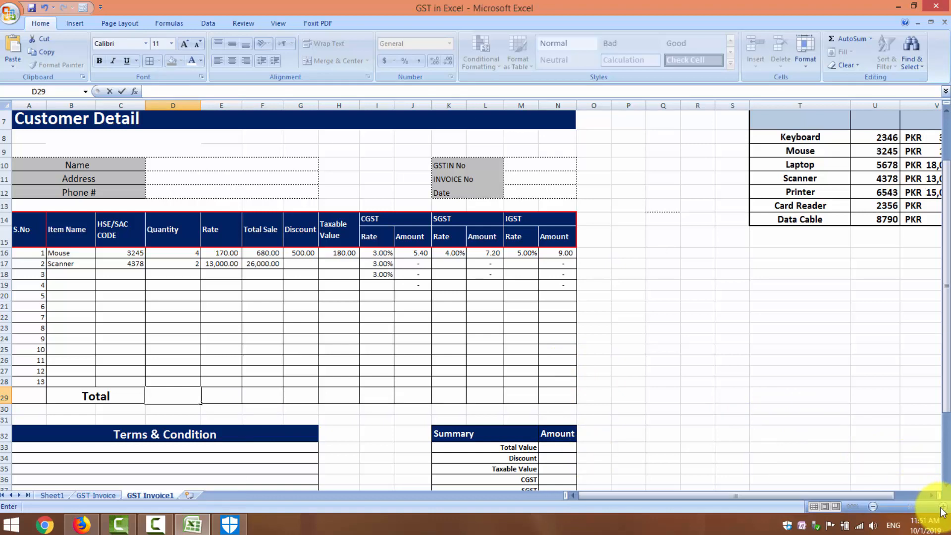
{"action": "left_click", "coordinate": [770, 395]}
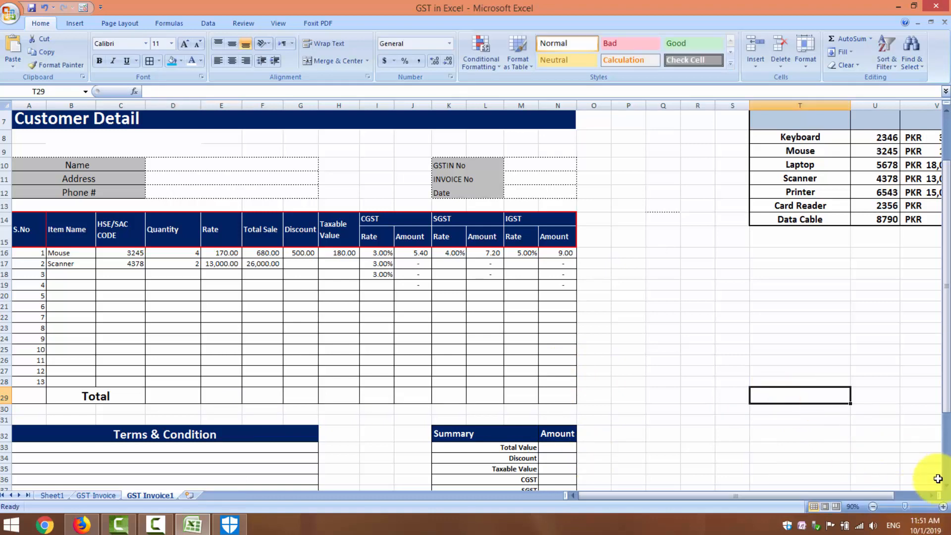
Begin a SUM formula in D29, the Quantity cell of the Total row
{"action": "left_click", "coordinate": [942, 506]}
{"action": "left_click", "coordinate": [943, 506]}
{"action": "left_click", "coordinate": [942, 506]}
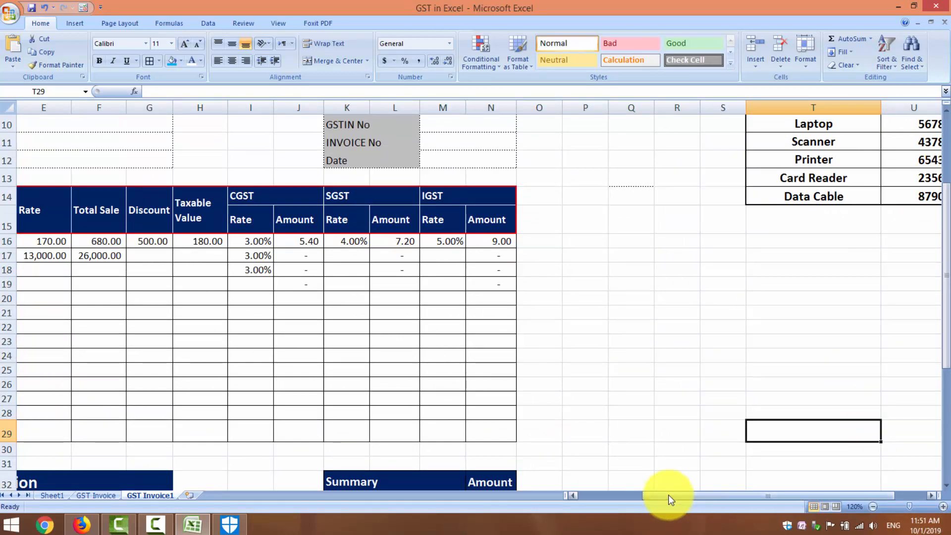
{"action": "left_click_drag", "start_coordinate": [667, 495], "coordinate": [576, 494]}
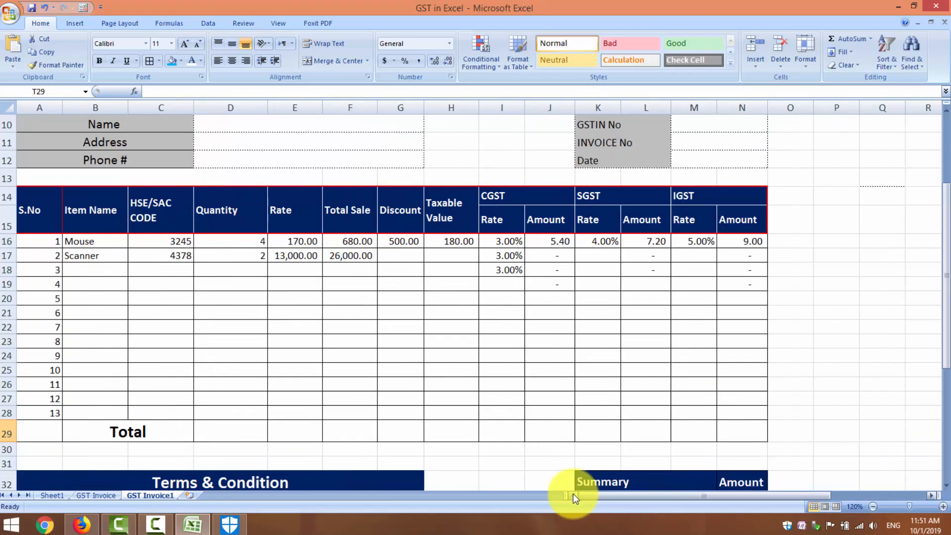
{"action": "left_click", "coordinate": [240, 424]}
{"action": "type", "text": "="}
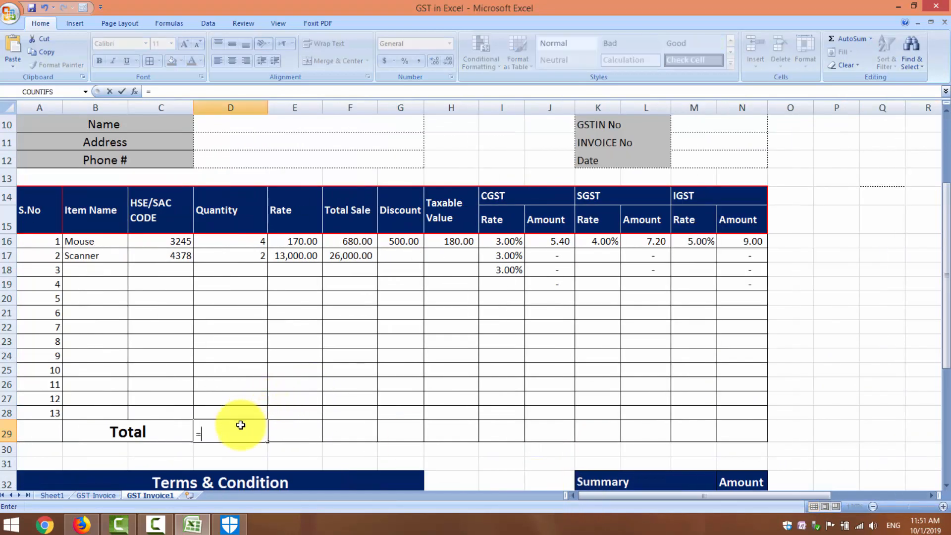
{"action": "type", "text": "SU"}
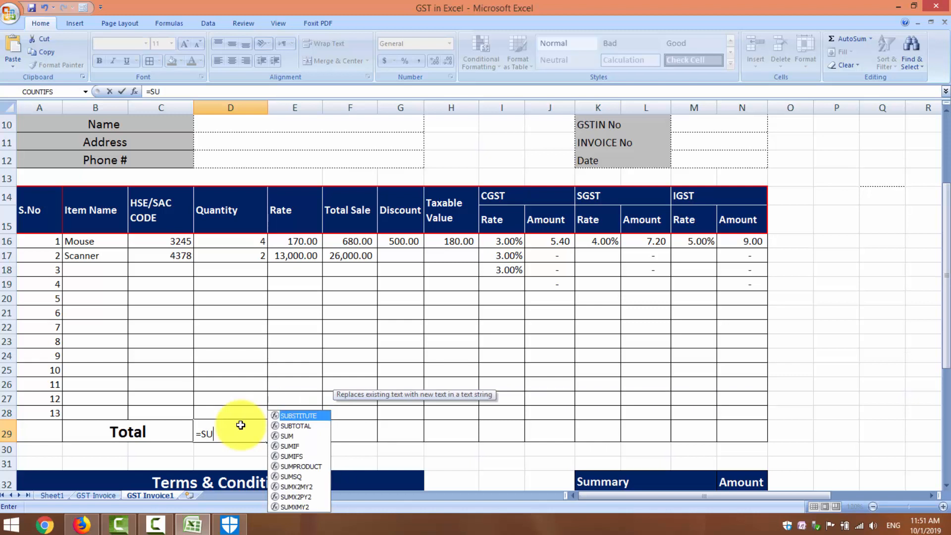
{"action": "type", "text": "M("}
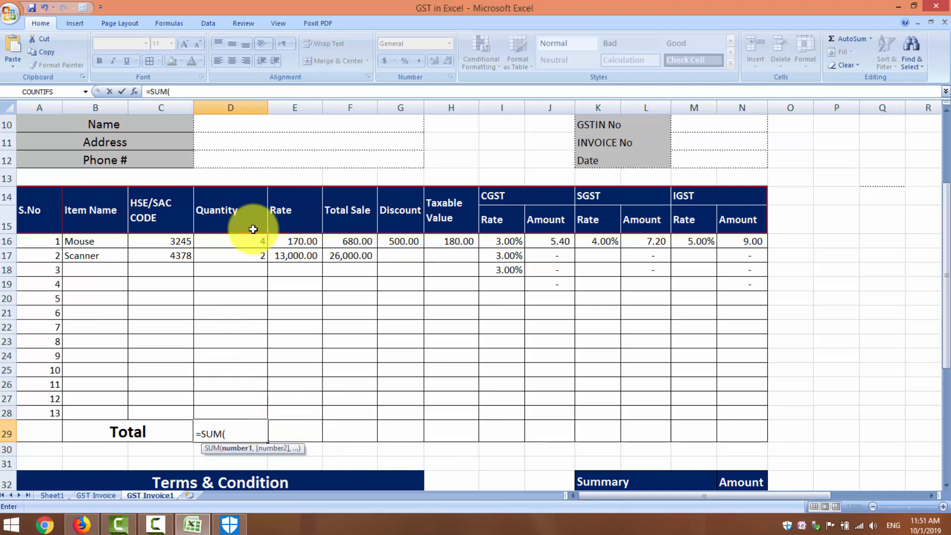
{"action": "left_click_drag", "start_coordinate": [253, 229], "coordinate": [247, 280]}
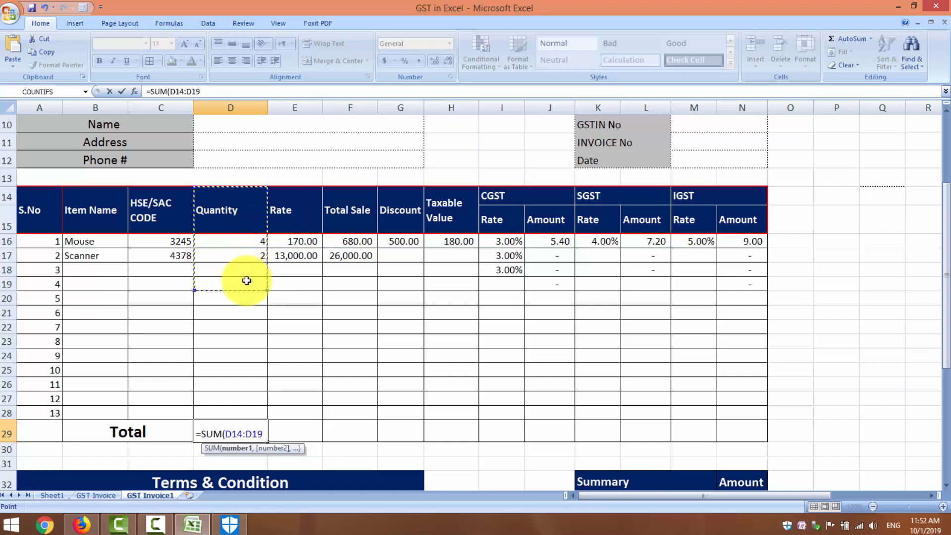
{"action": "key", "text": "BackSpace"}
{"action": "key", "text": "BackSpace"}
{"action": "key", "text": "BackSpace"}
{"action": "key", "text": "BackSpace"}
{"action": "key", "text": "BackSpace"}
{"action": "key", "text": "BackSpace"}
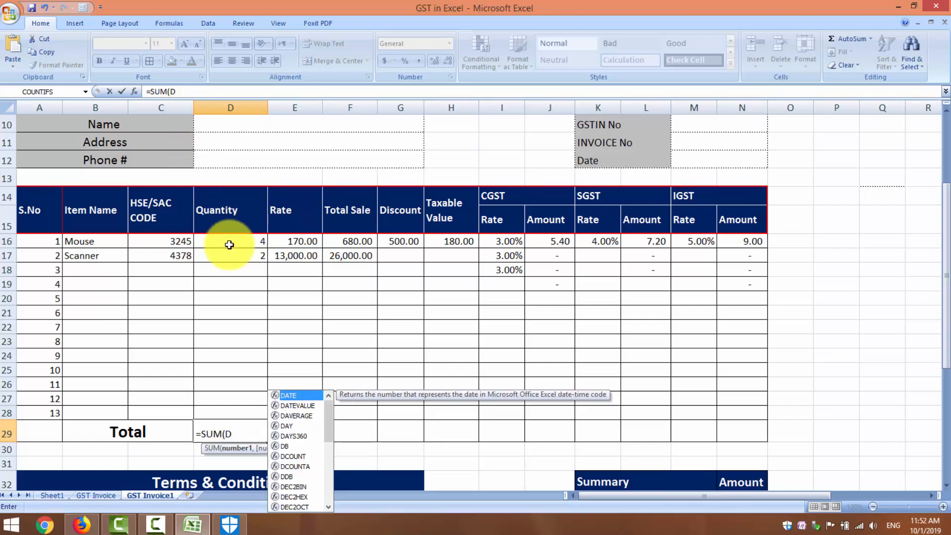
{"action": "key", "text": "BackSpace"}
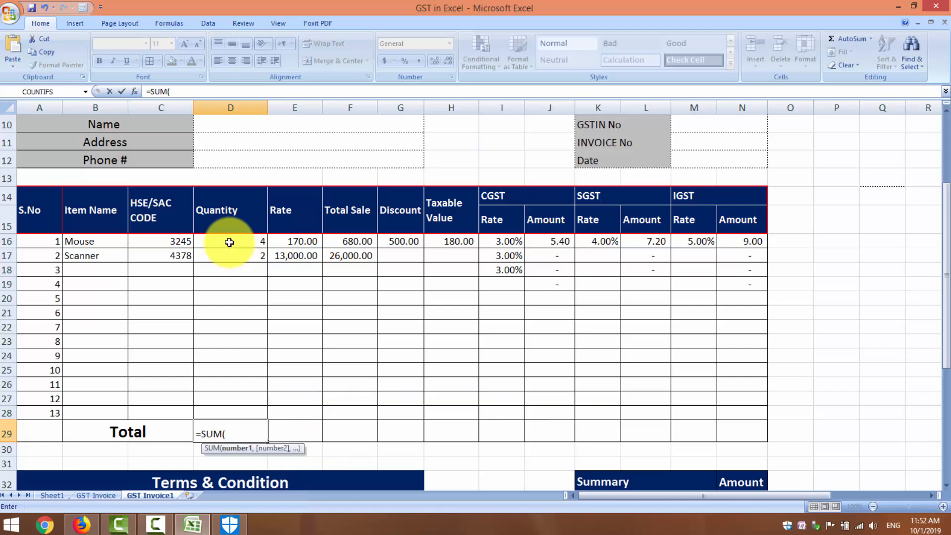
Complete the Quantity total in D29 as =SUM(D16:D28) and review the range it covers
{"action": "left_click", "coordinate": [228, 242]}
{"action": "left_click_drag", "start_coordinate": [228, 240], "coordinate": [231, 412]}
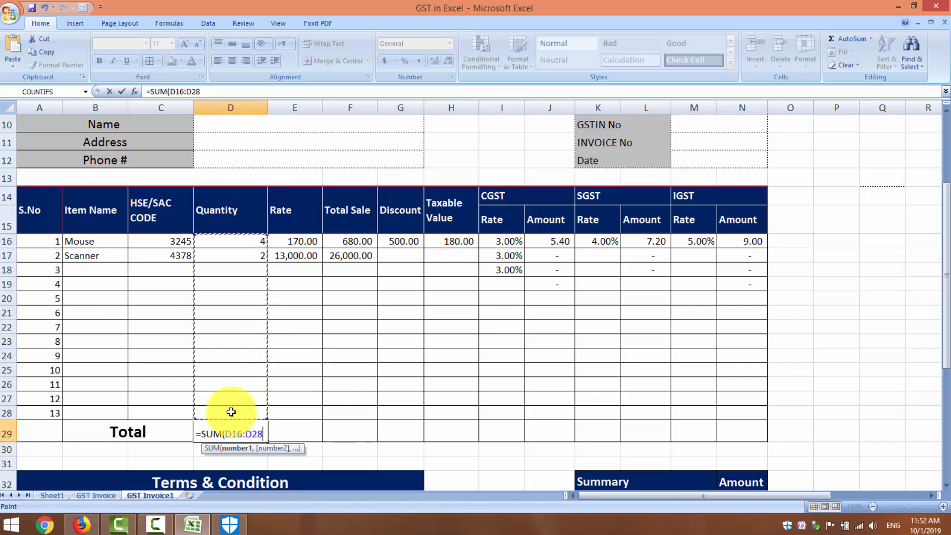
{"action": "type", "text": ")"}
{"action": "key", "text": "Return"}
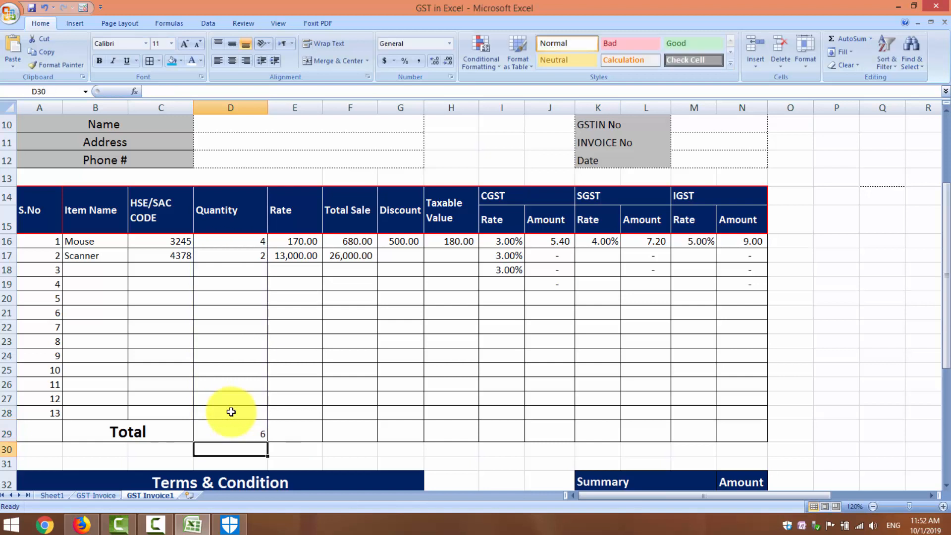
{"action": "left_click", "coordinate": [230, 427]}
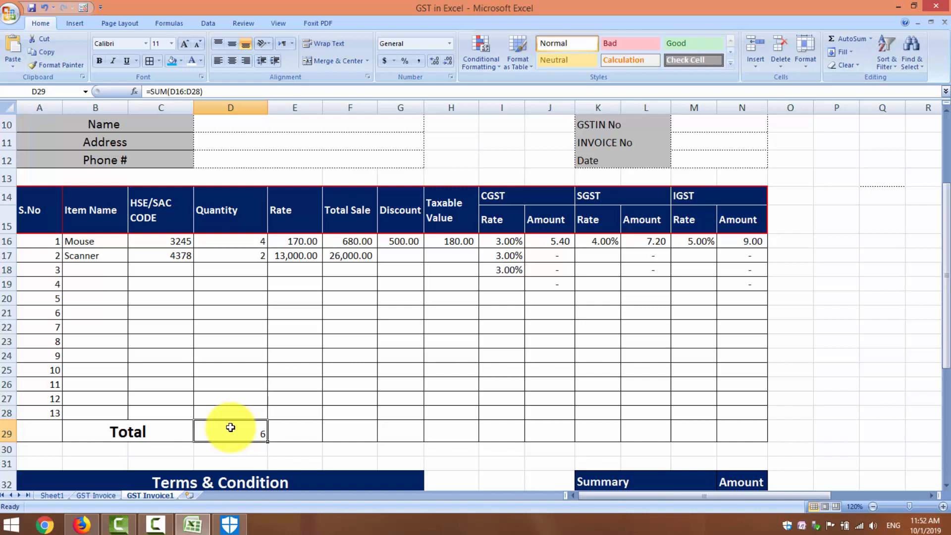
{"action": "double_click", "coordinate": [230, 427]}
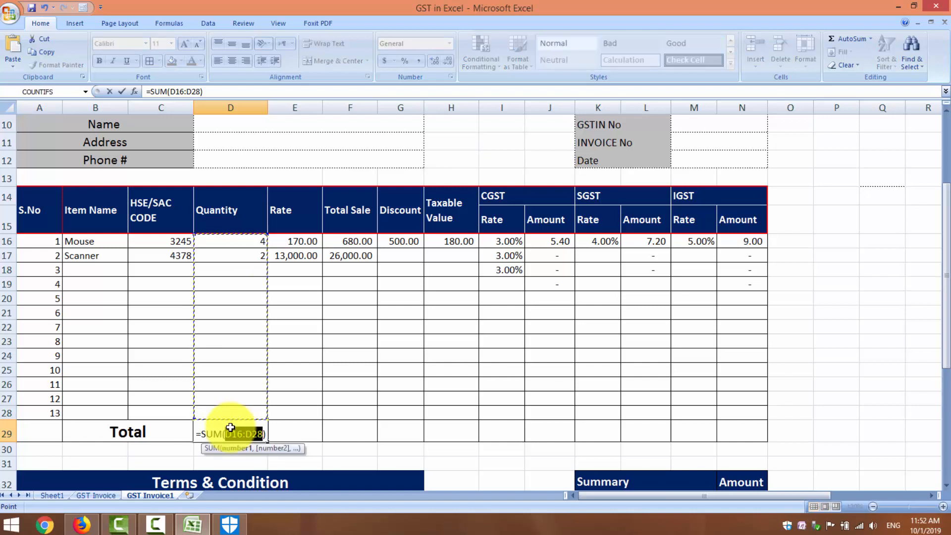
{"action": "key", "text": "Escape"}
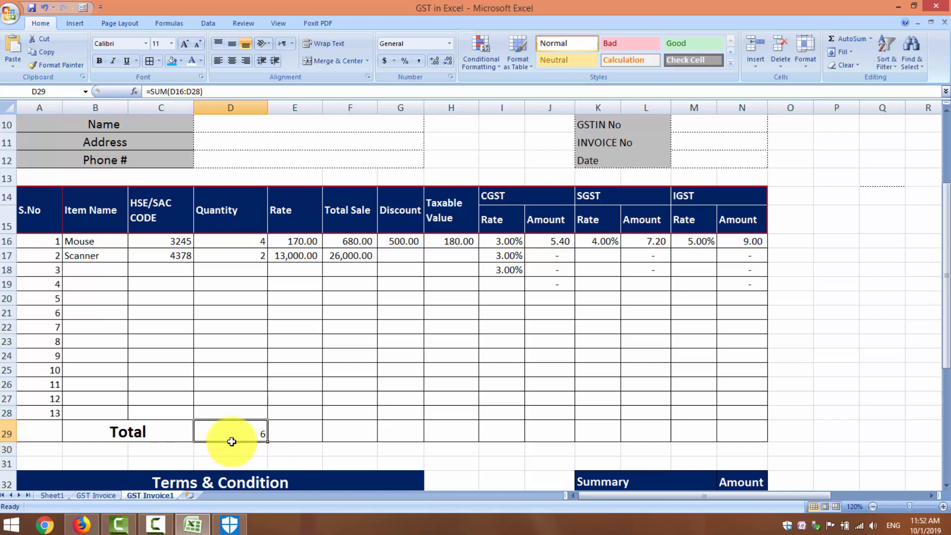
Fill the SUM formula from D29 across the Total row to H29
{"action": "left_click", "coordinate": [338, 433]}
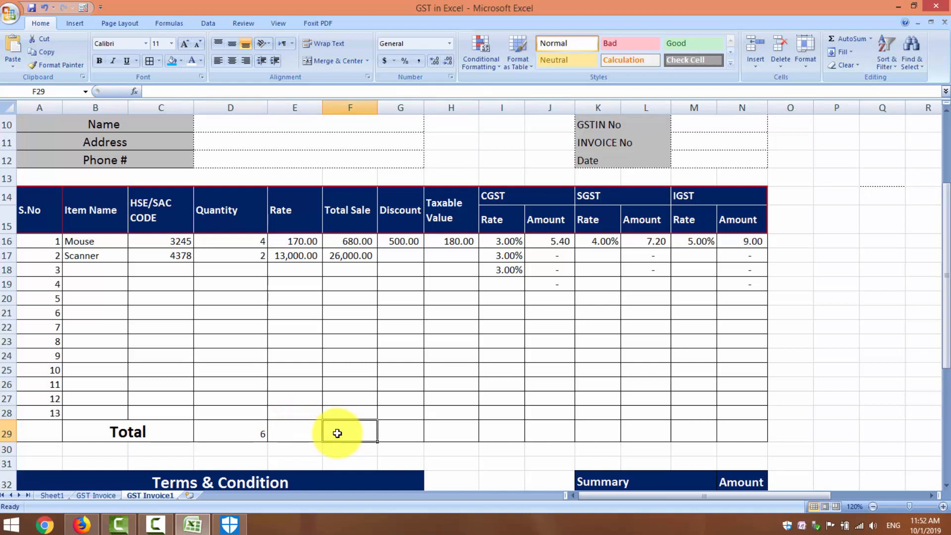
{"action": "left_click", "coordinate": [253, 434]}
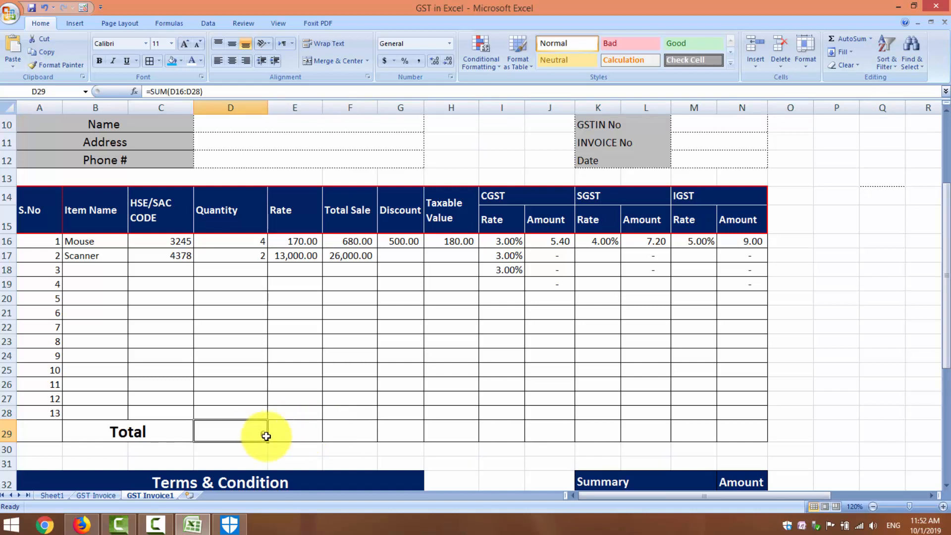
{"action": "left_click_drag", "start_coordinate": [267, 443], "coordinate": [465, 433]}
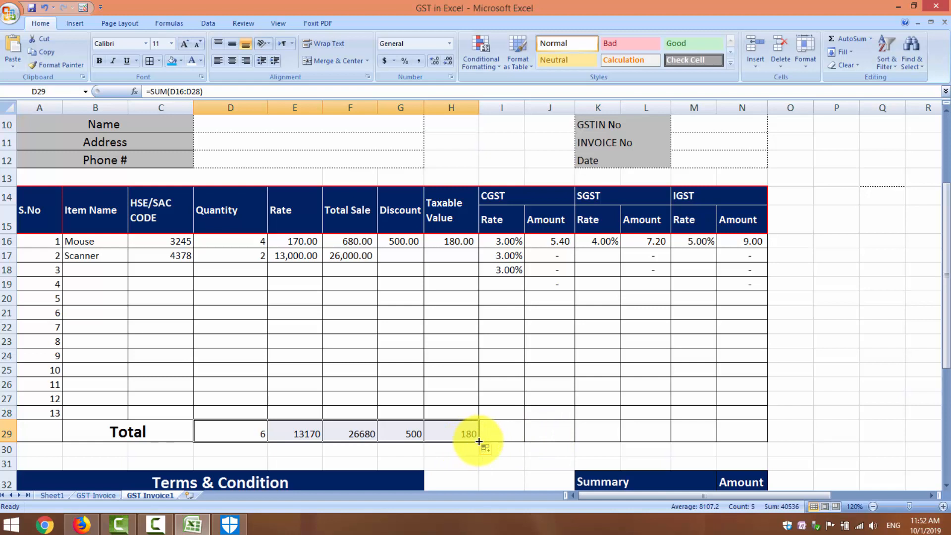
Try extending the Total row formulas from H29 across to N29, and undo that fill
{"action": "left_click_drag", "start_coordinate": [479, 441], "coordinate": [746, 436]}
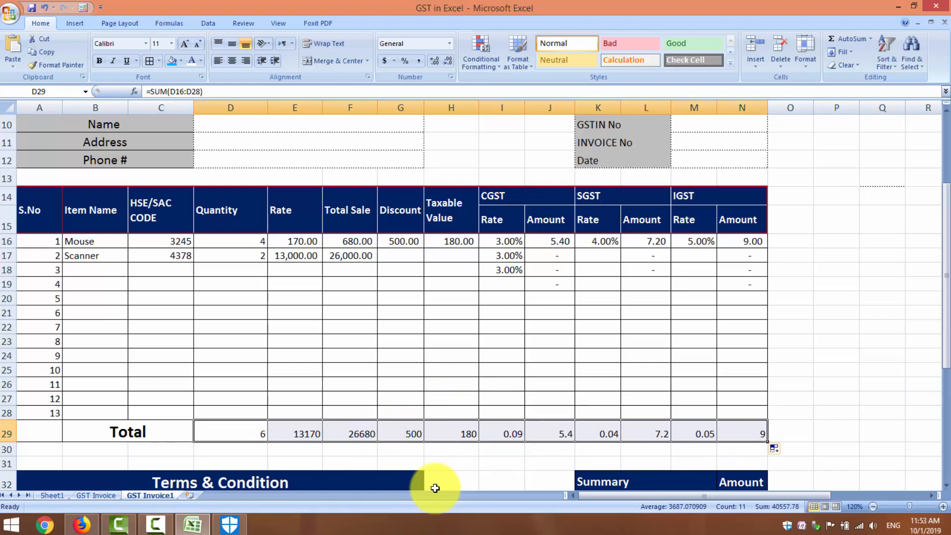
{"action": "key", "text": "ctrl+z"}
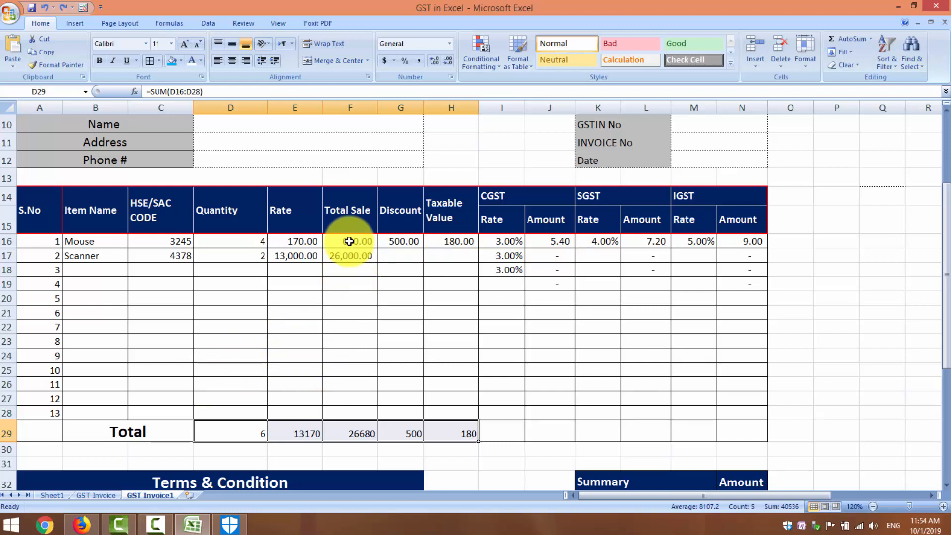
Shade the Total Sale, Taxable Value and three GST Amount columns from row 16 to 29, plus total cells D29:H29, in the lightest grey
{"action": "left_click_drag", "start_coordinate": [349, 241], "coordinate": [346, 410]}
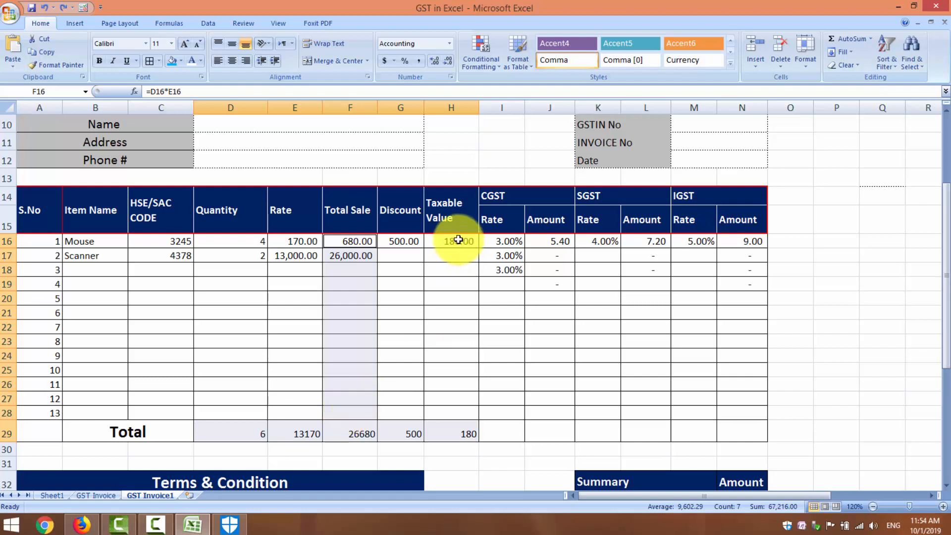
{"action": "left_click_drag", "start_coordinate": [458, 240], "coordinate": [456, 408]}
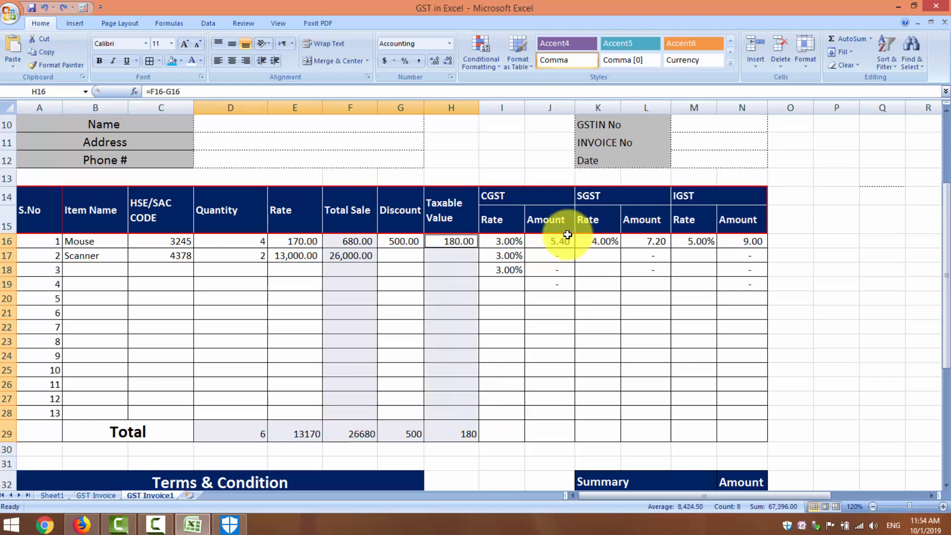
{"action": "left_click_drag", "start_coordinate": [554, 242], "coordinate": [558, 425]}
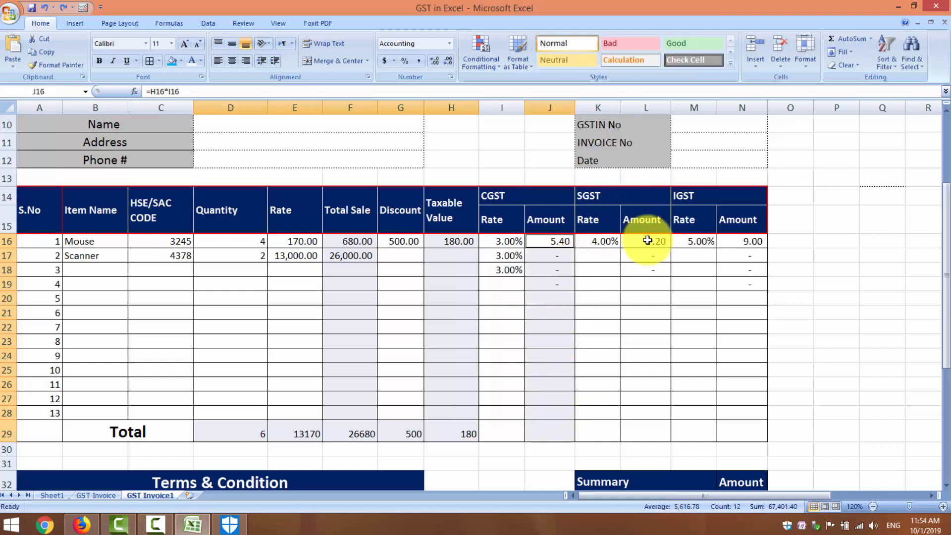
{"action": "left_click_drag", "start_coordinate": [647, 241], "coordinate": [641, 430]}
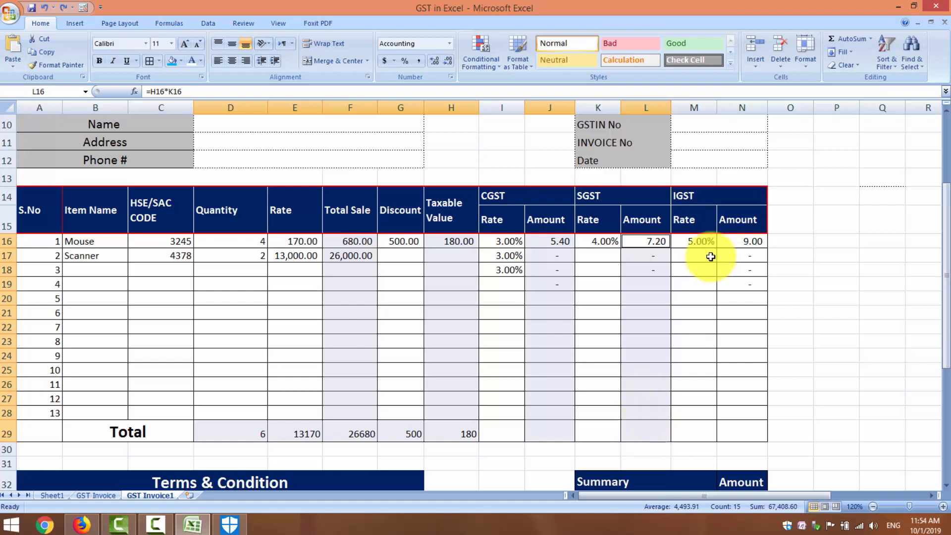
{"action": "left_click_drag", "start_coordinate": [734, 238], "coordinate": [734, 424]}
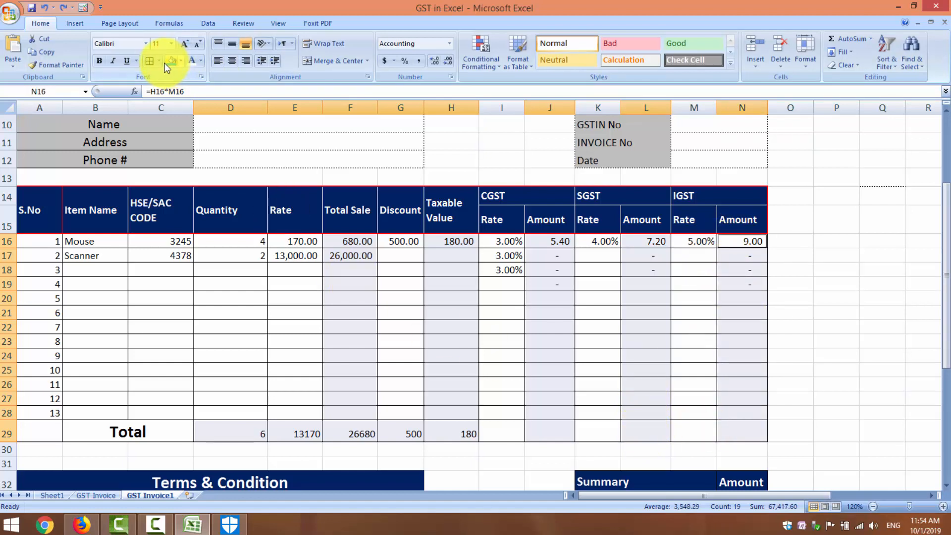
{"action": "left_click", "coordinate": [180, 64]}
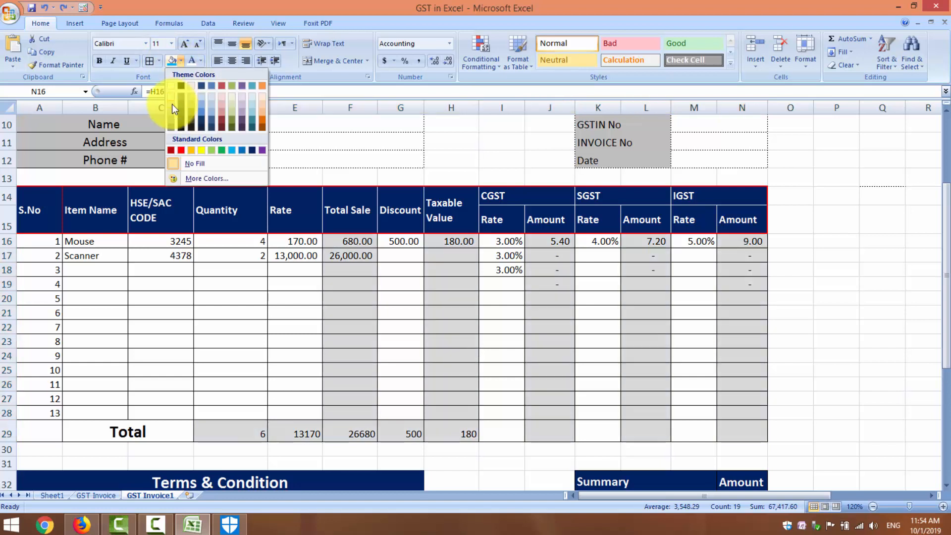
{"action": "left_click", "coordinate": [171, 102]}
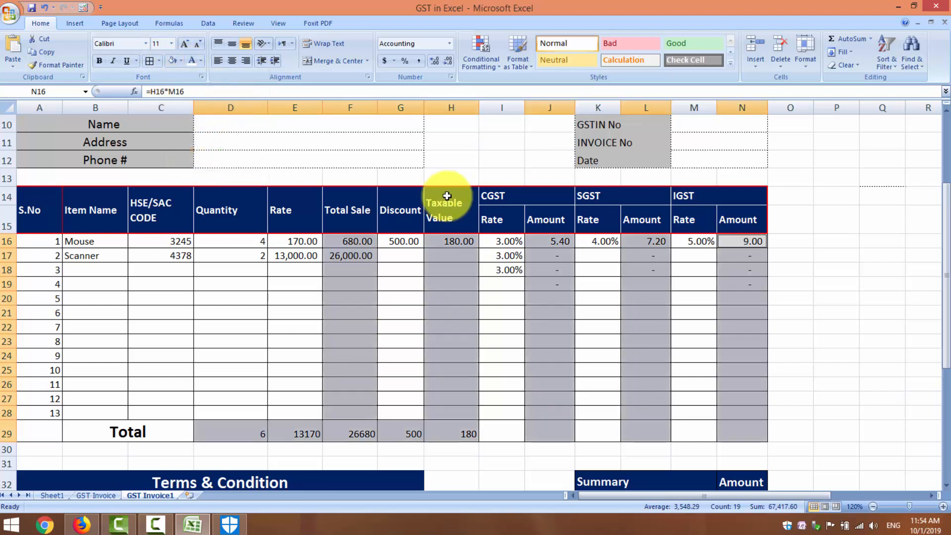
{"action": "left_click", "coordinate": [180, 64]}
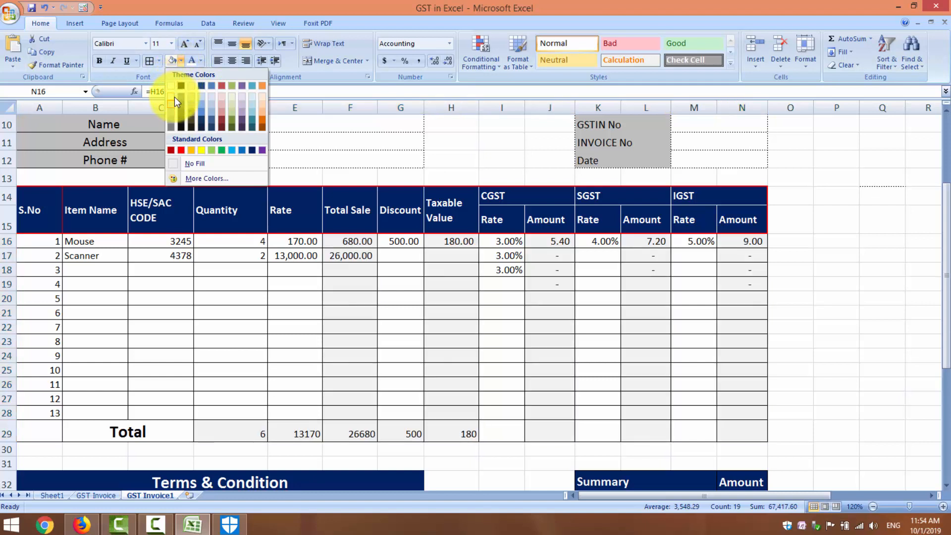
{"action": "left_click", "coordinate": [175, 97]}
{"action": "left_click", "coordinate": [806, 332]}
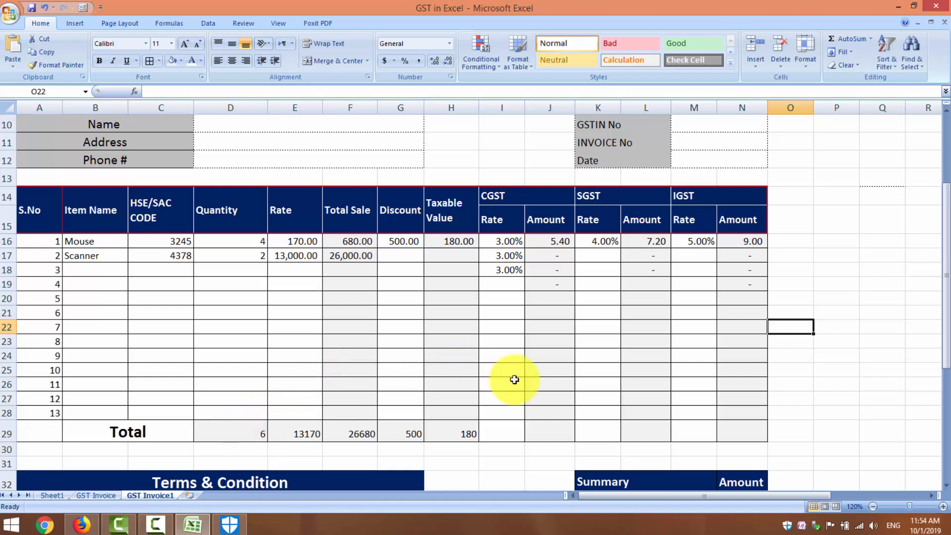
Add SUM totals of rows 16 to 28 for the CGST, SGST and IGST Amount columns in J29, L29 and N29
{"action": "left_click", "coordinate": [541, 433]}
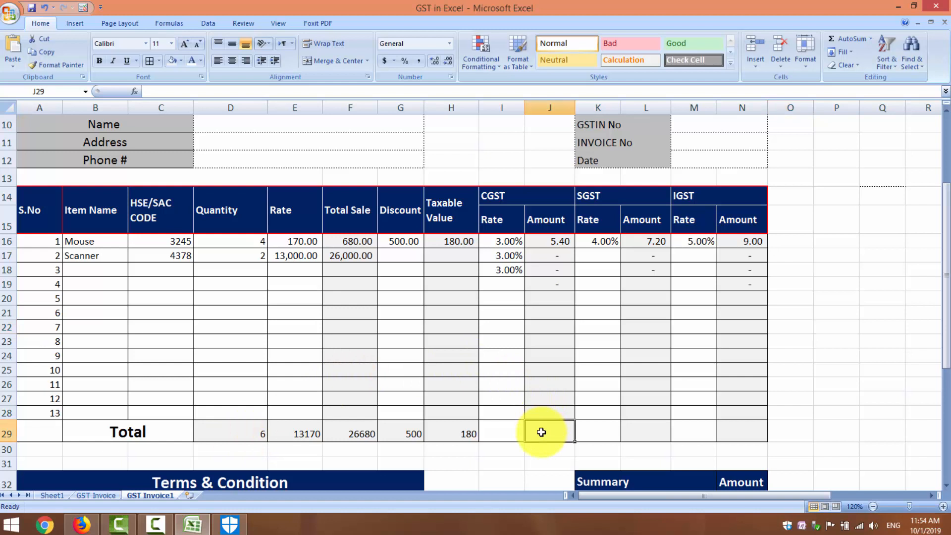
{"action": "key", "text": "alt+equal"}
{"action": "key", "text": "Return"}
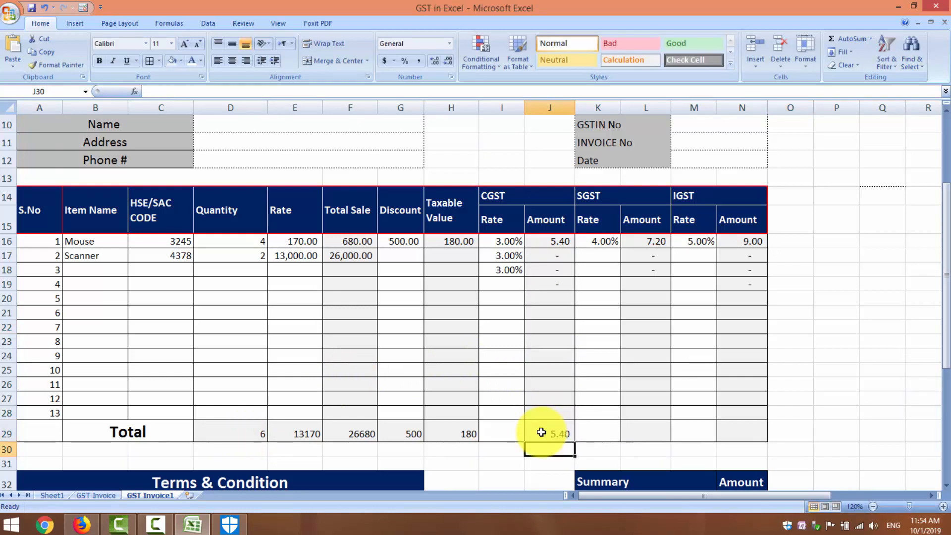
{"action": "left_click", "coordinate": [650, 428]}
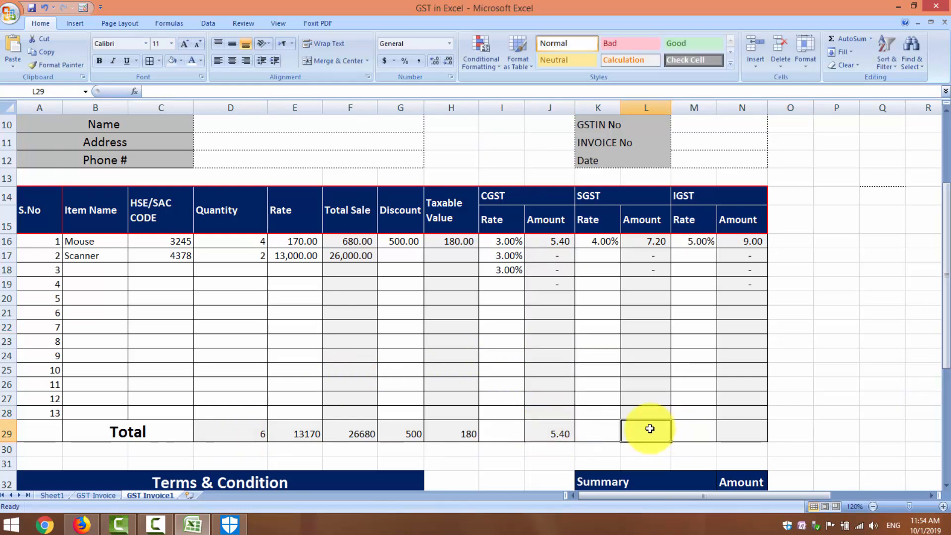
{"action": "key", "text": "alt+equal"}
{"action": "key", "text": "Return"}
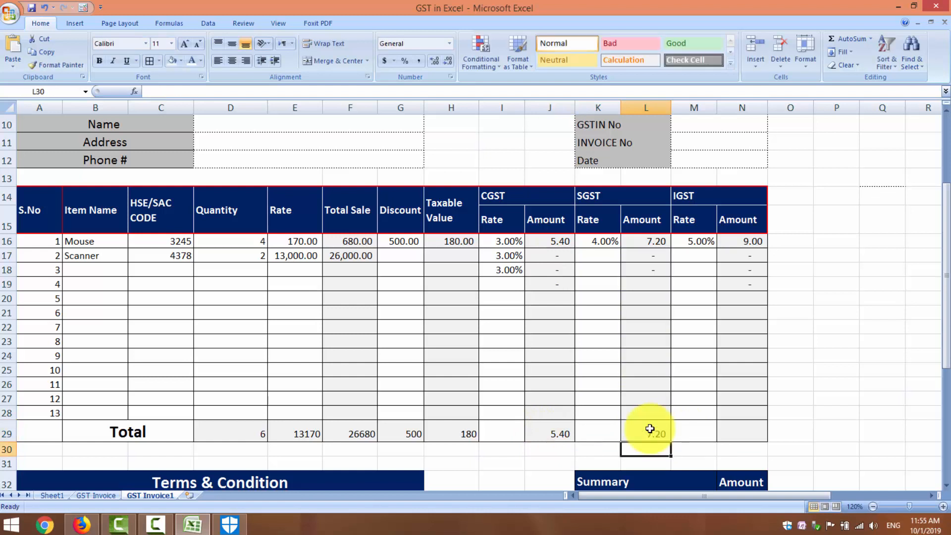
{"action": "left_click", "coordinate": [750, 435]}
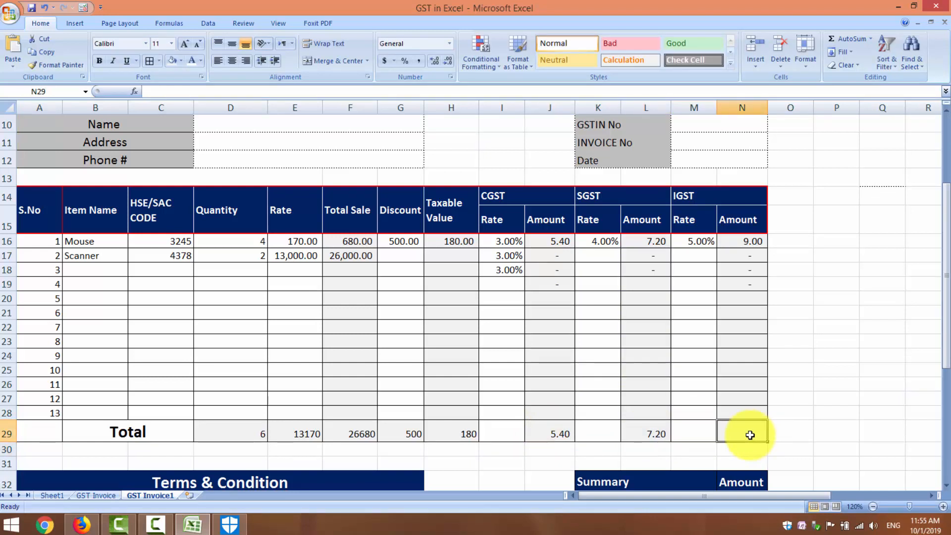
{"action": "key", "text": "alt"}
{"action": "key", "text": "alt+equal"}
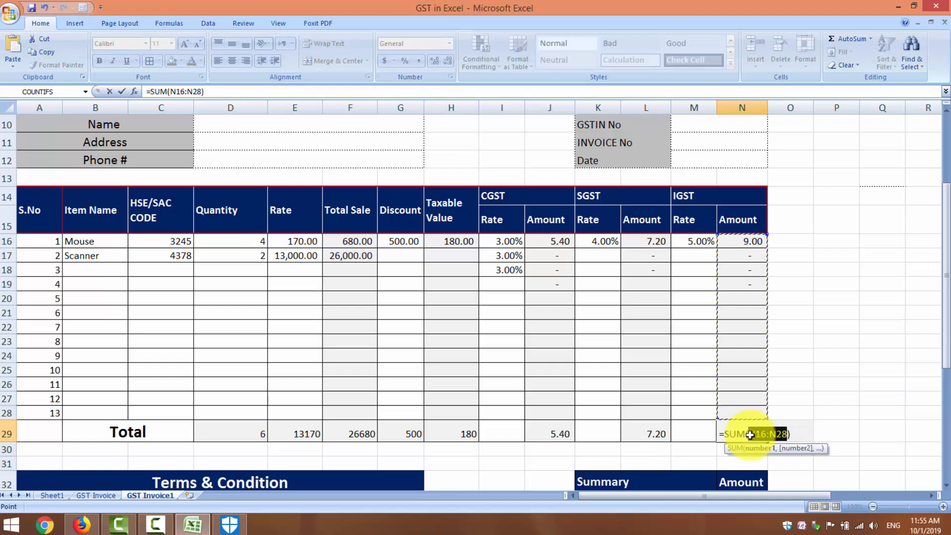
{"action": "key", "text": "Return"}
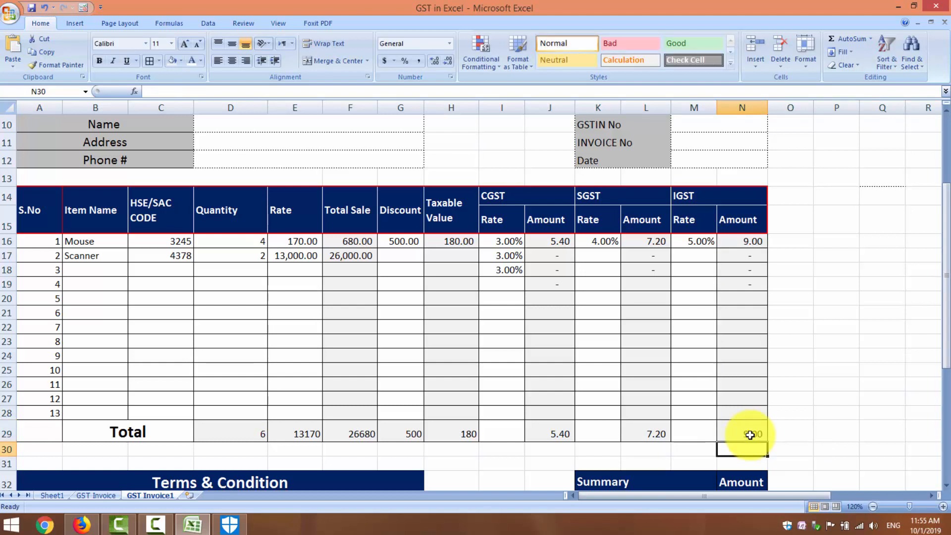
Clear the Rate and Quantity totals in E29 and D29 and give both cells a white fill
{"action": "left_click", "coordinate": [300, 433]}
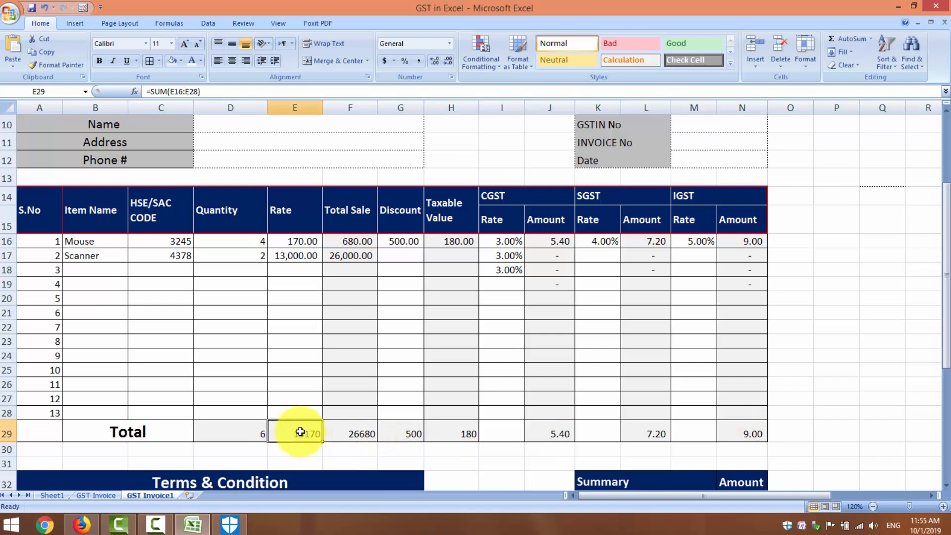
{"action": "key", "text": "Delete"}
{"action": "left_click", "coordinate": [241, 424]}
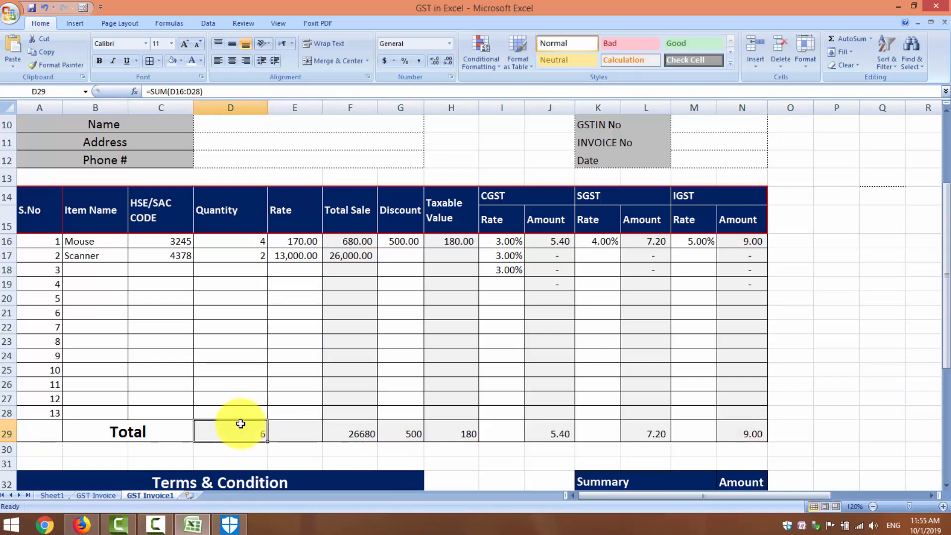
{"action": "key", "text": "Delete"}
{"action": "left_click", "coordinate": [309, 461]}
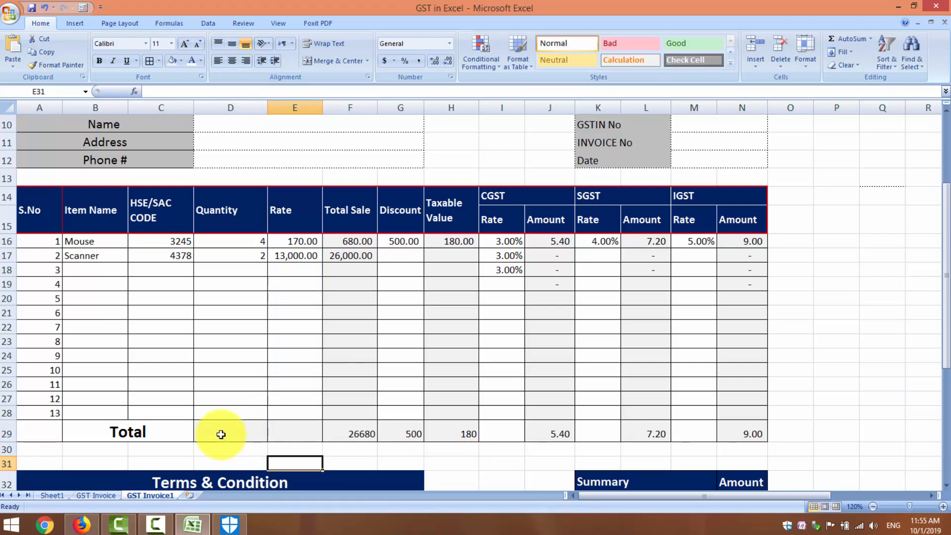
{"action": "left_click_drag", "start_coordinate": [221, 434], "coordinate": [276, 431]}
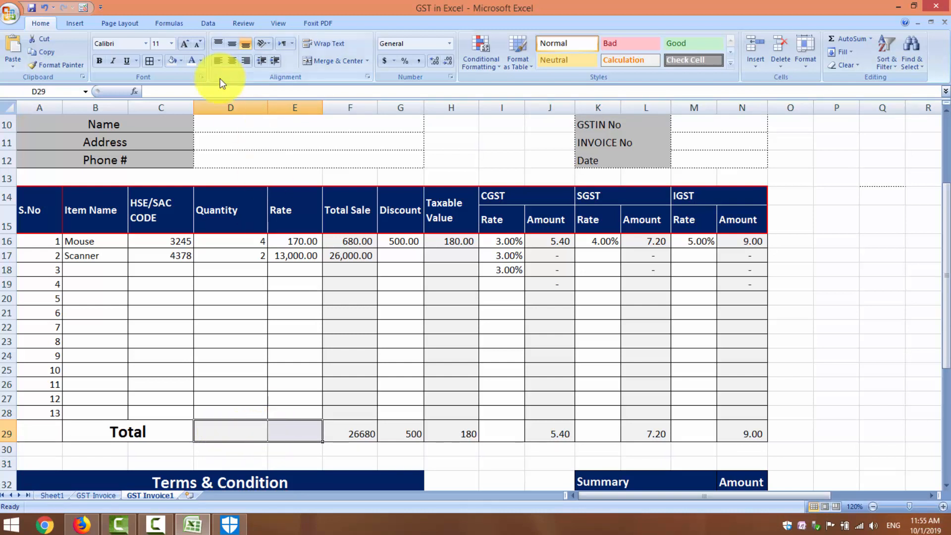
{"action": "left_click", "coordinate": [182, 61]}
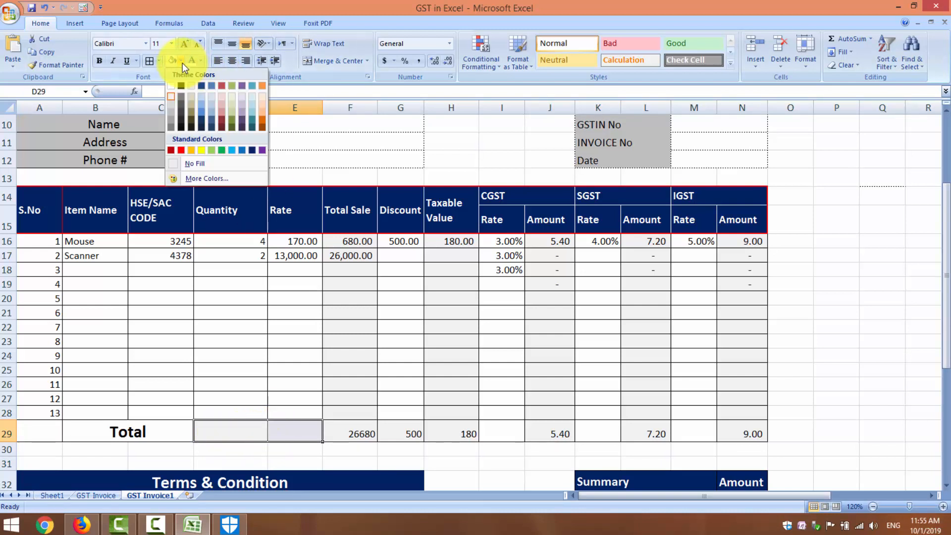
{"action": "left_click", "coordinate": [173, 87]}
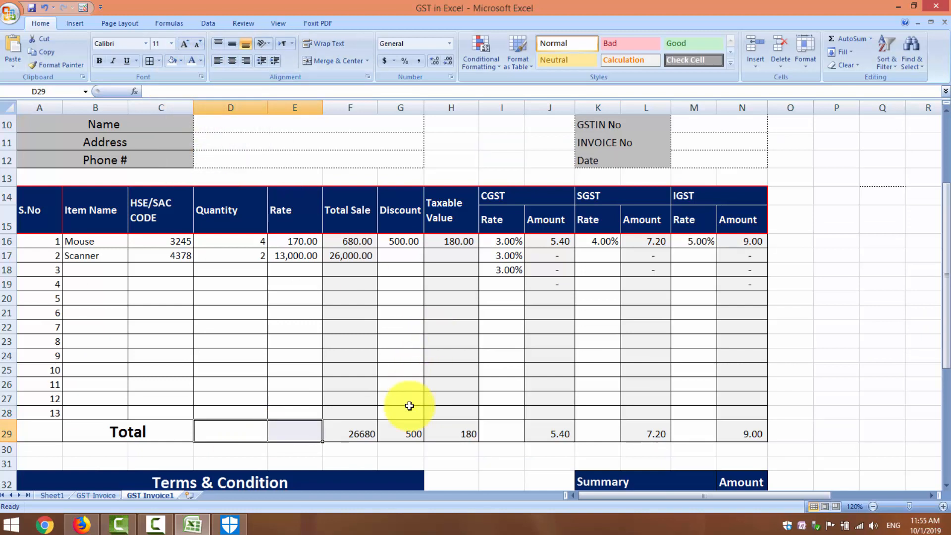
Clear the Discount total in G29 of the Total row
{"action": "left_click", "coordinate": [403, 431]}
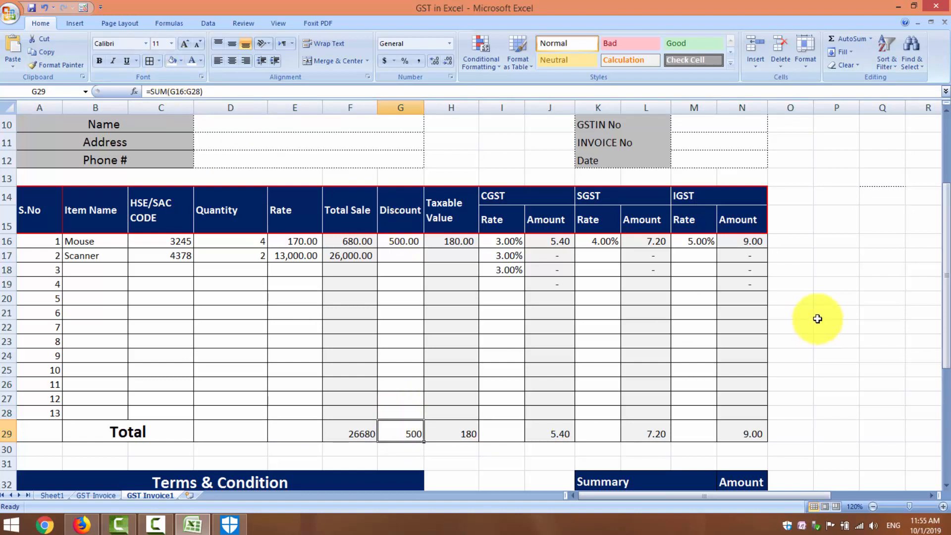
{"action": "key", "text": "Delete"}
{"action": "left_click", "coordinate": [835, 342]}
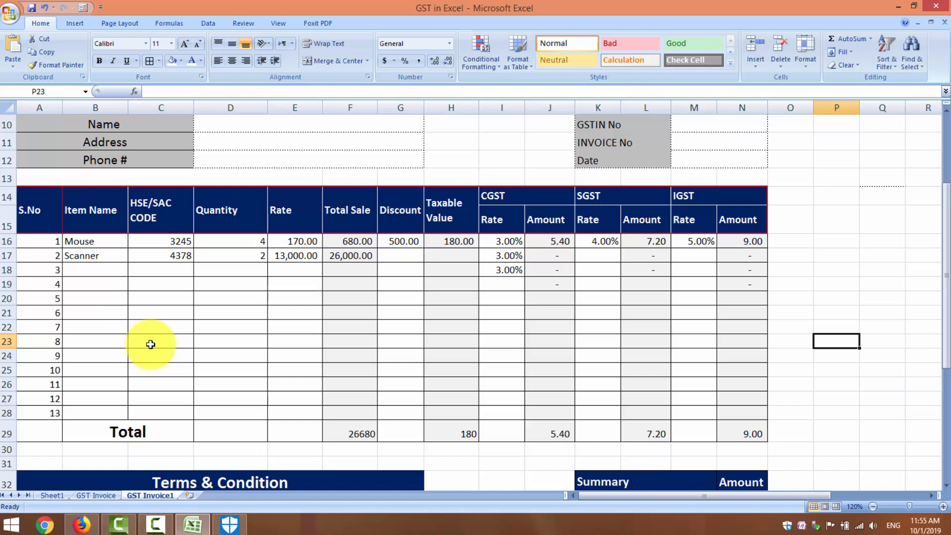
Choose Card Reader as the third item in B18
{"action": "left_click", "coordinate": [104, 269]}
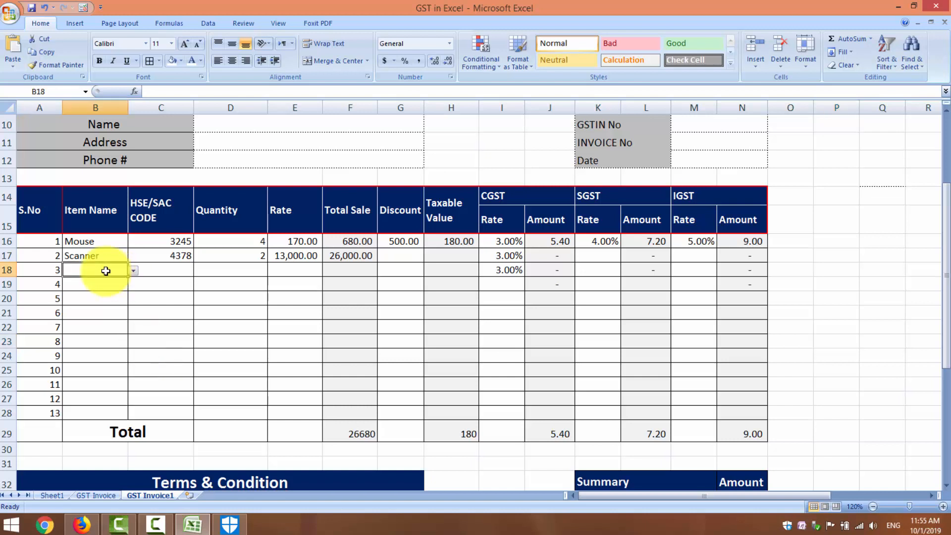
{"action": "left_click", "coordinate": [133, 272]}
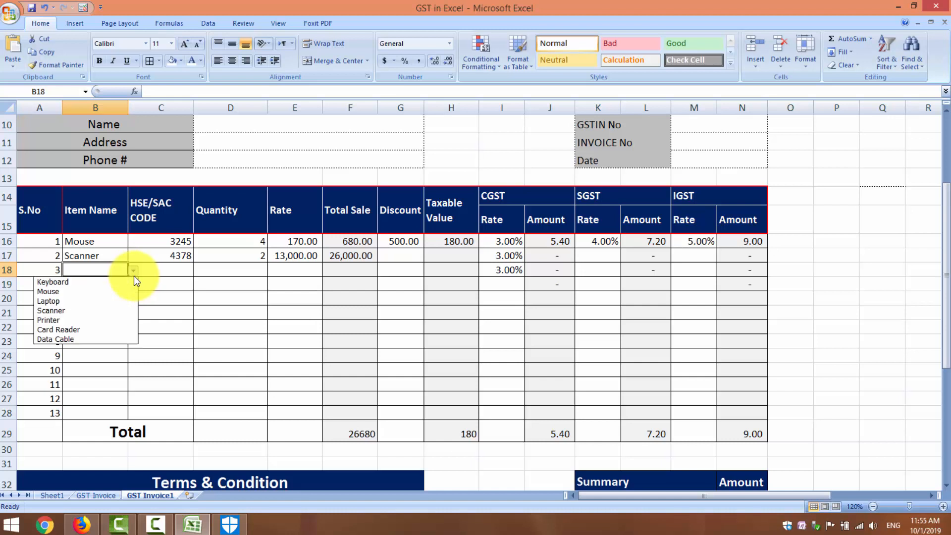
{"action": "left_click", "coordinate": [100, 329]}
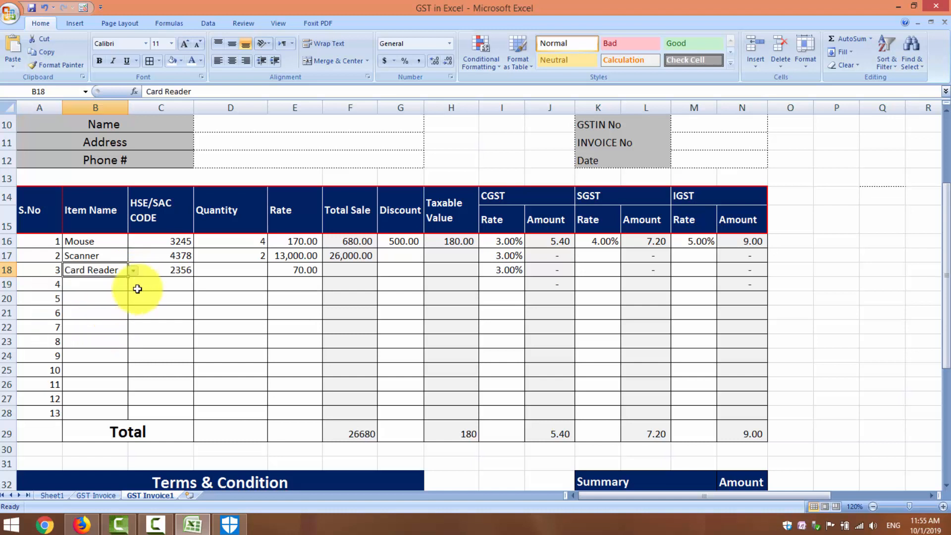
Fill the Total Sale formula from F17 down to F19
{"action": "left_click", "coordinate": [365, 272]}
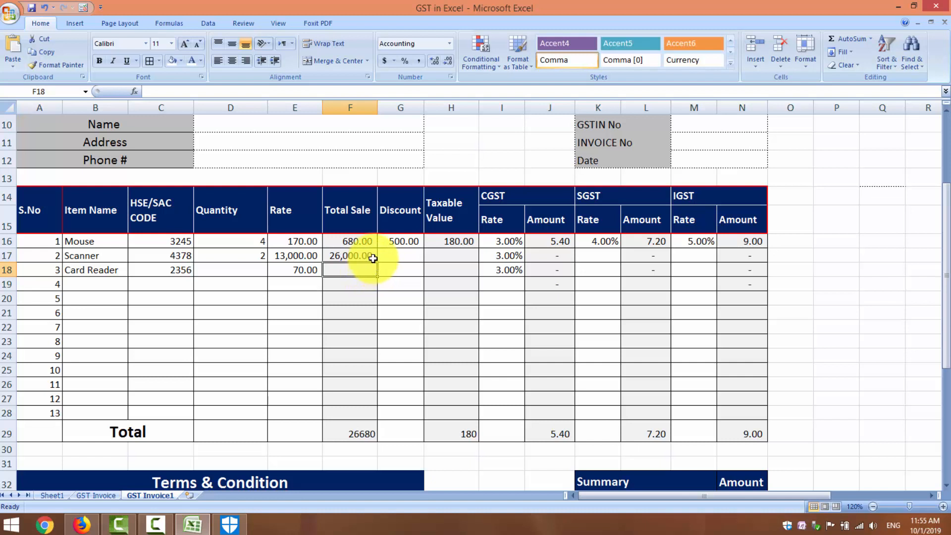
{"action": "left_click", "coordinate": [372, 257]}
{"action": "left_click_drag", "start_coordinate": [373, 258], "coordinate": [378, 286]}
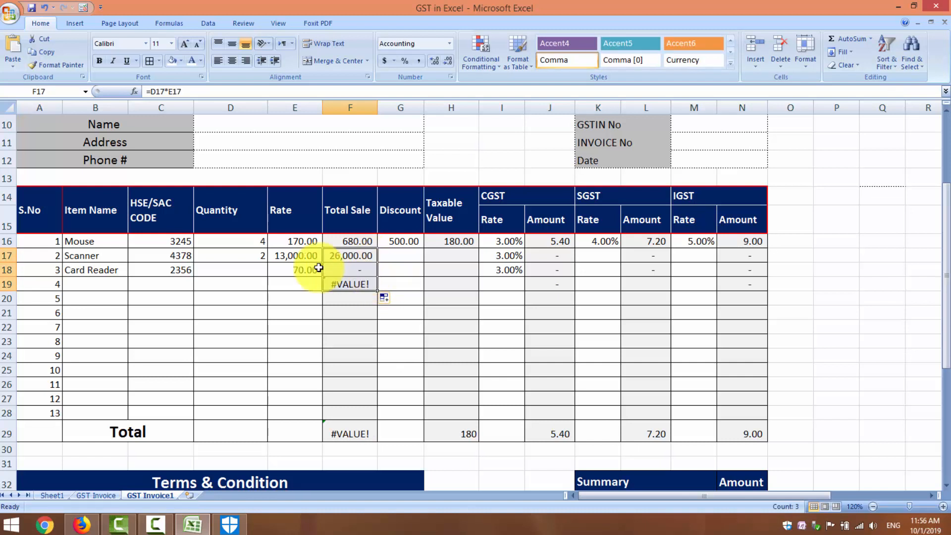
Enter 3 as the Card Reader quantity in D18
{"action": "left_click", "coordinate": [241, 271]}
{"action": "type", "text": "3"}
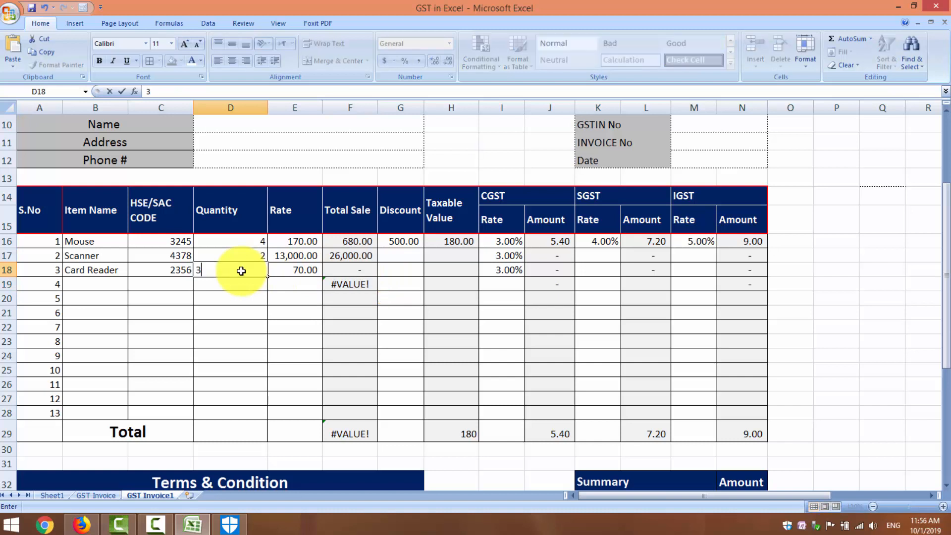
{"action": "key", "text": "Tab"}
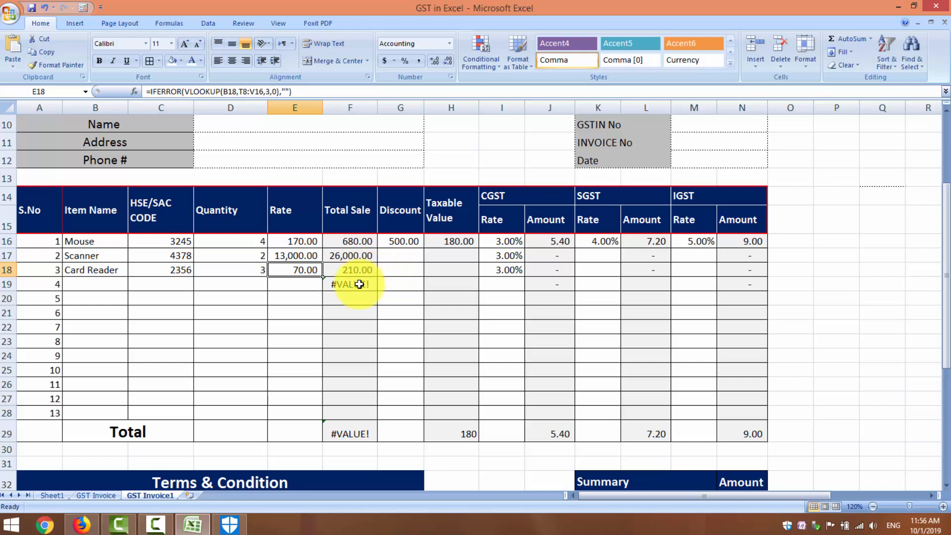
Wrap the Total Sale formula in F16 with an error check so it reads =IFERROR(D16*E16,"")
{"action": "left_click", "coordinate": [355, 241]}
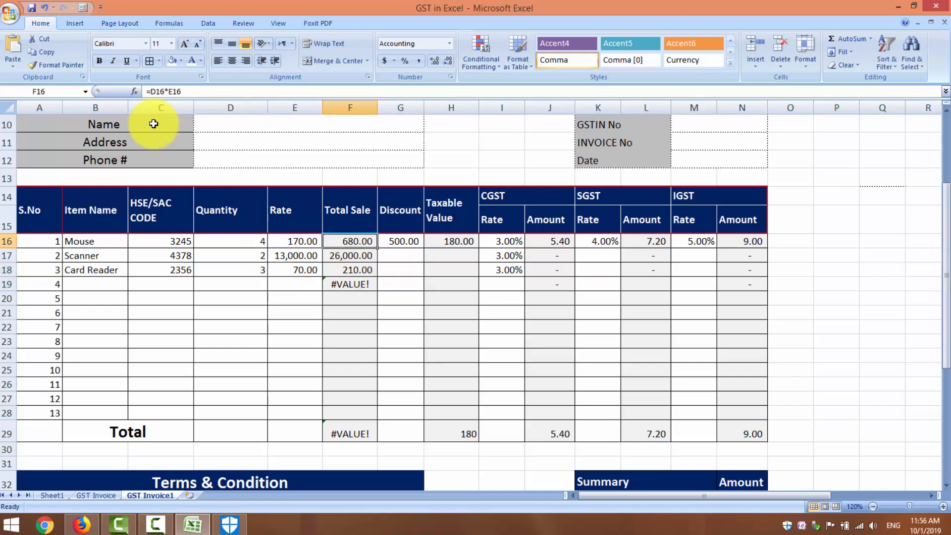
{"action": "left_click", "coordinate": [151, 95]}
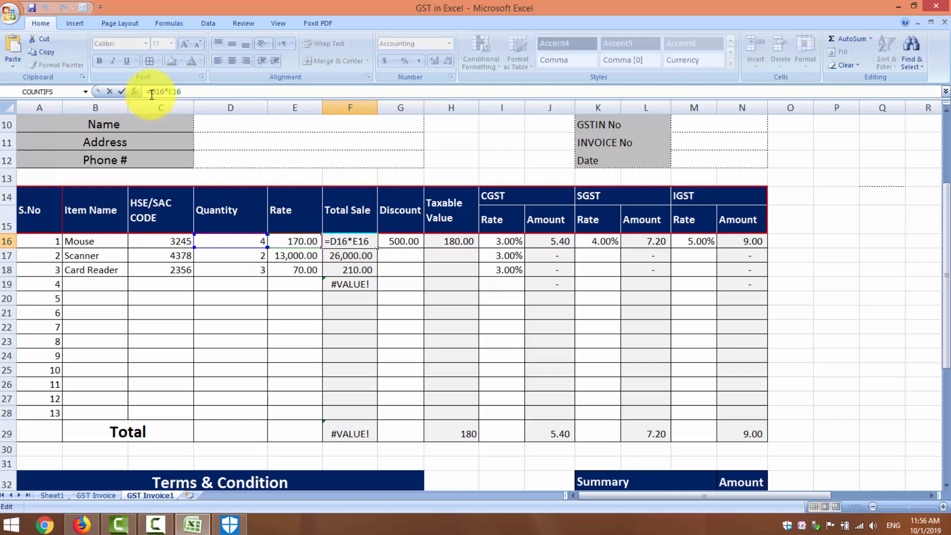
{"action": "type", "text": "="}
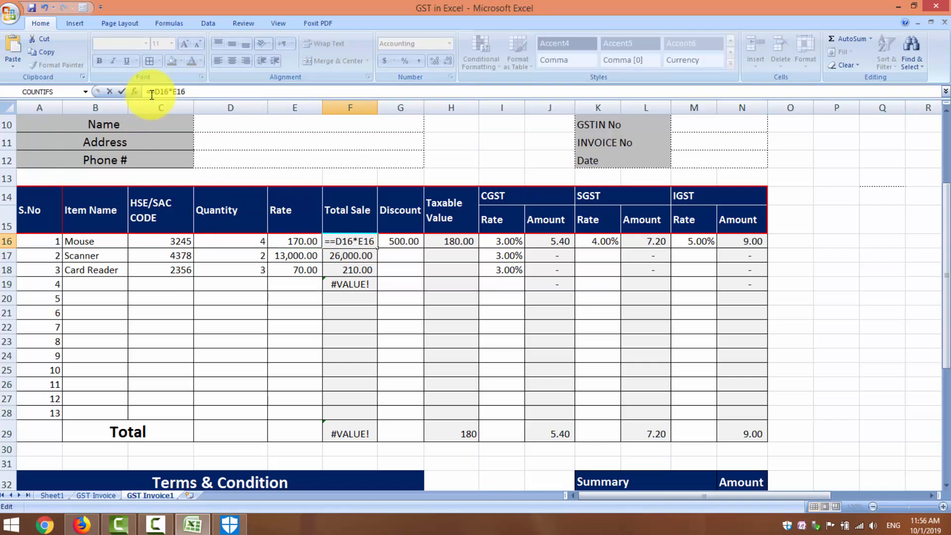
{"action": "key", "text": "BackSpace"}
{"action": "type", "text": "if"}
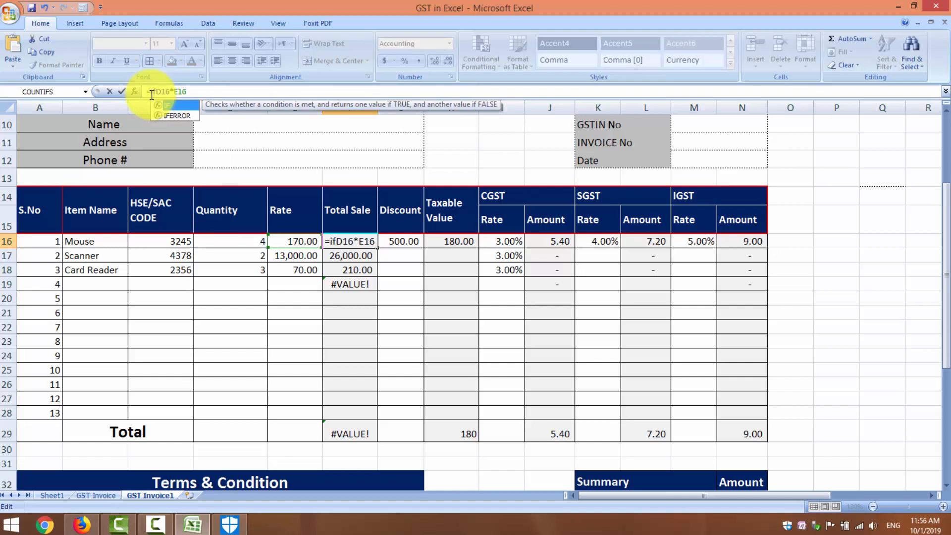
{"action": "type", "text": "error"}
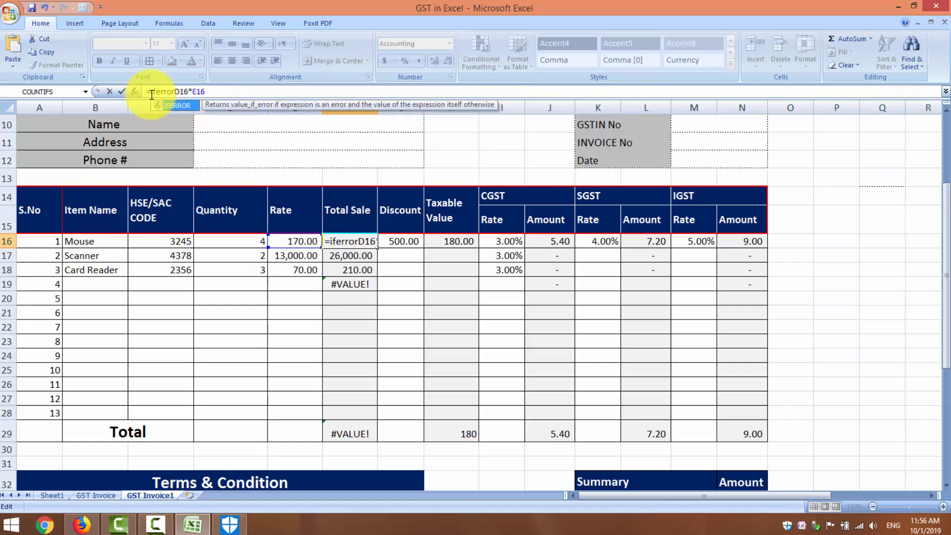
{"action": "type", "text": "("}
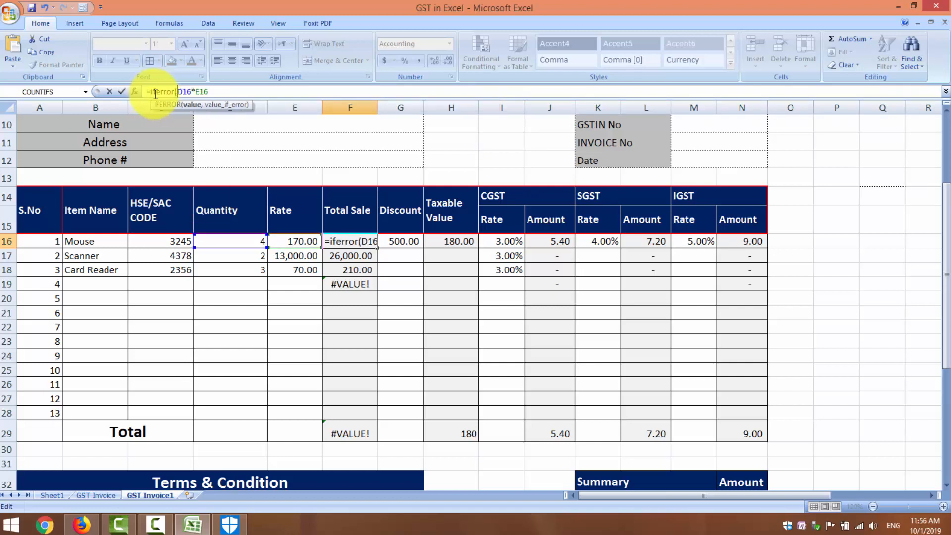
{"action": "left_click", "coordinate": [215, 93]}
{"action": "type", "text": ","}
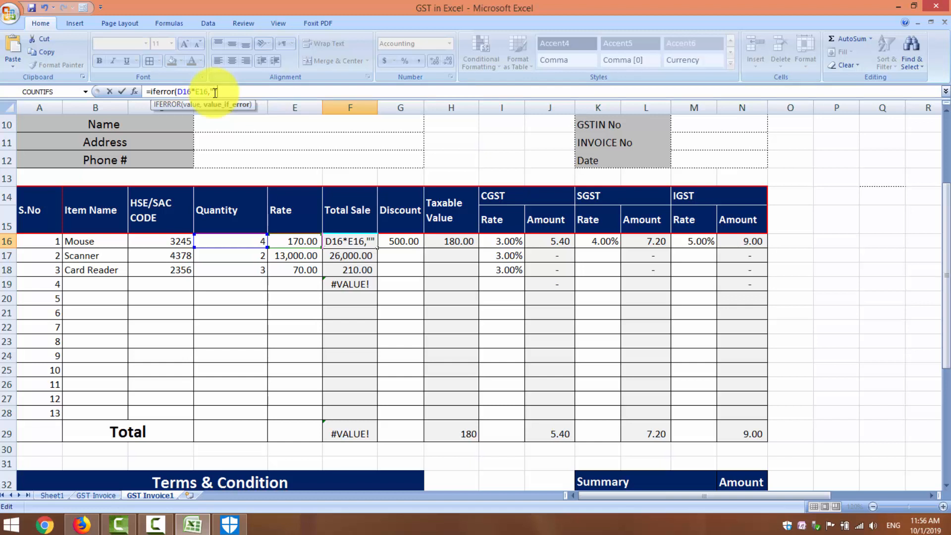
{"action": "type", "text": "\"\")"}
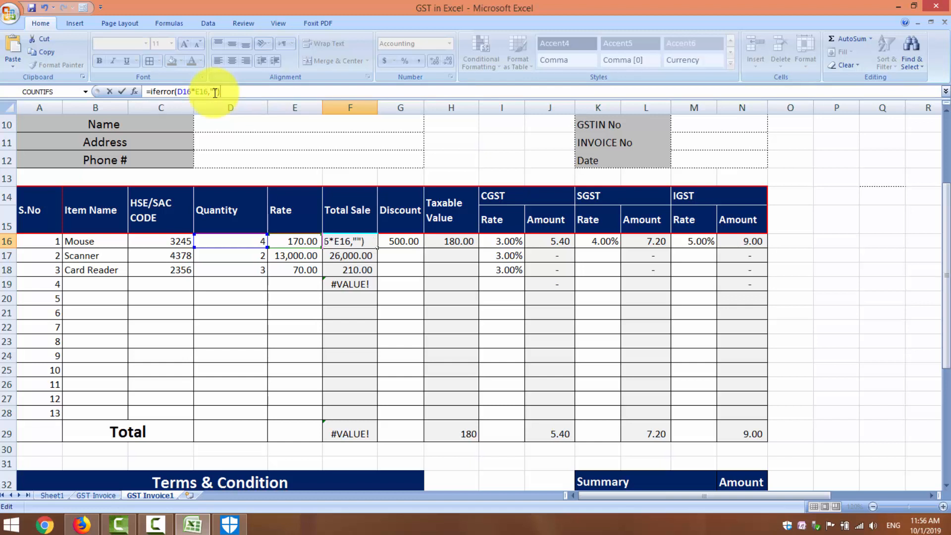
{"action": "key", "text": "Return"}
Fill the error-free Total Sale formula from F16 down to F29
{"action": "left_click", "coordinate": [356, 241]}
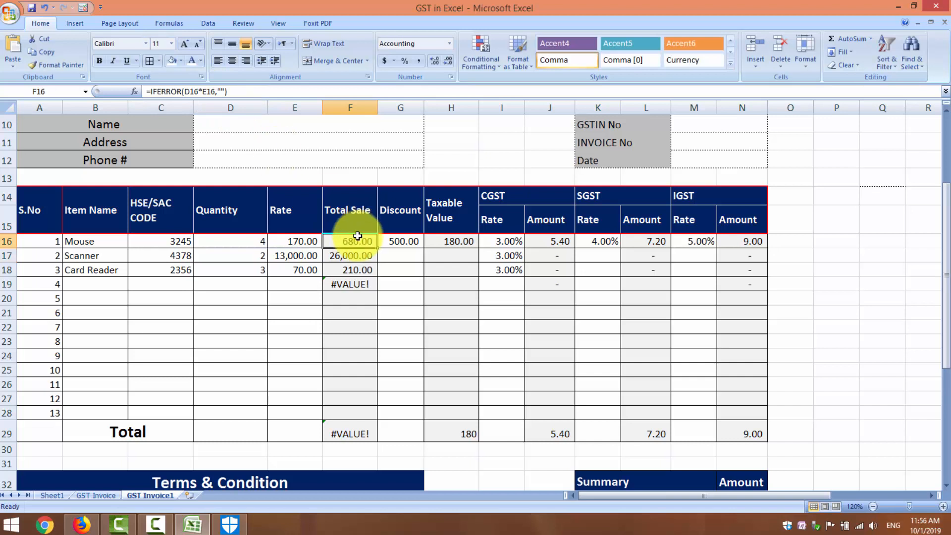
{"action": "left_click_drag", "start_coordinate": [376, 248], "coordinate": [365, 431]}
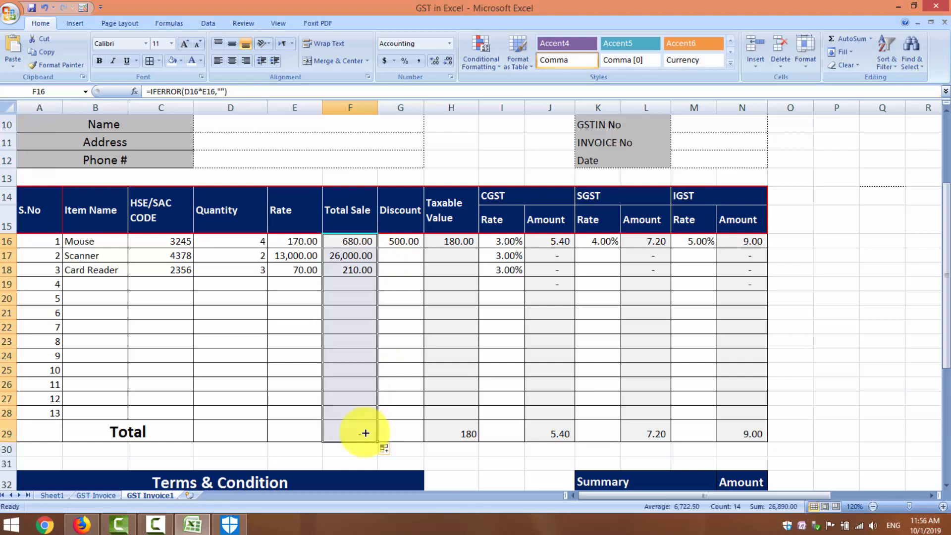
{"action": "left_click", "coordinate": [364, 281]}
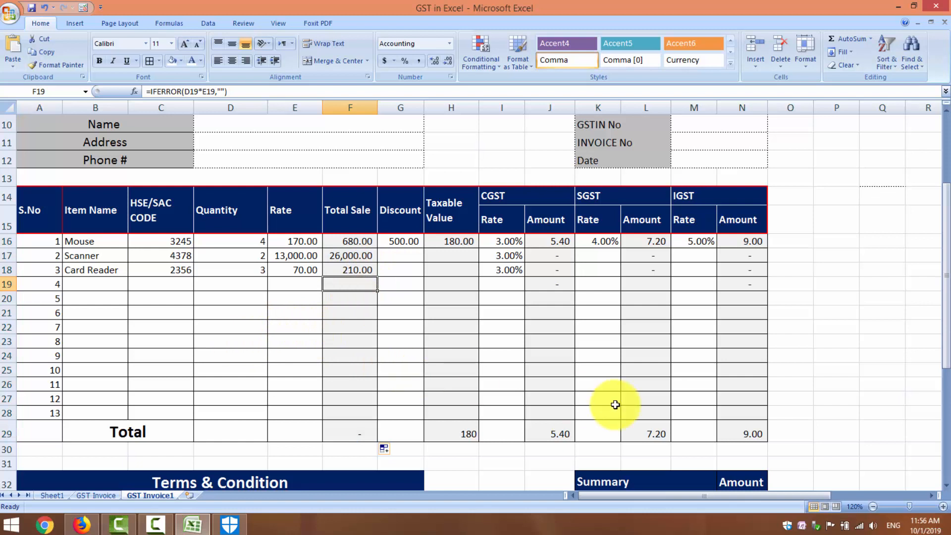
Link the summary's Total Value amount in N33 to the Total Sale total with =F29
{"action": "left_click", "coordinate": [945, 486]}
{"action": "left_click", "coordinate": [946, 488]}
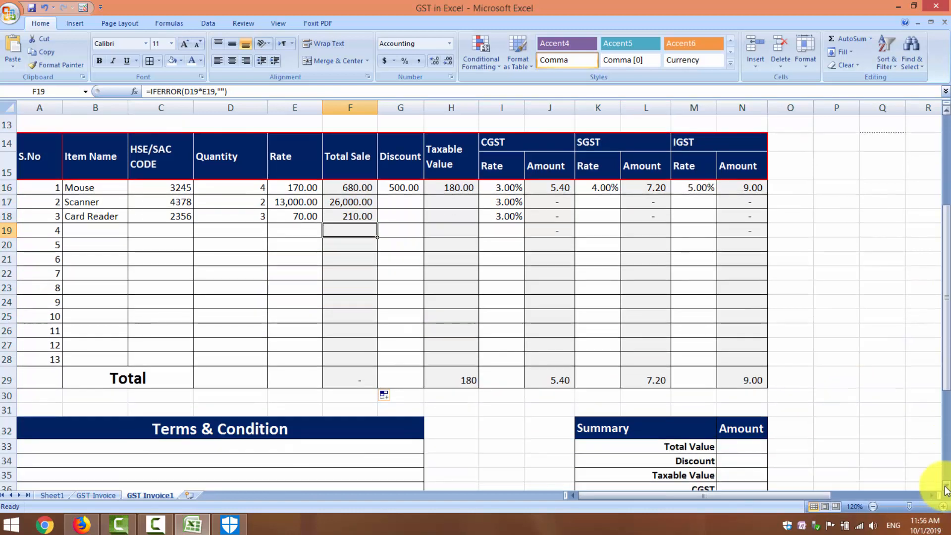
{"action": "left_click", "coordinate": [748, 385]}
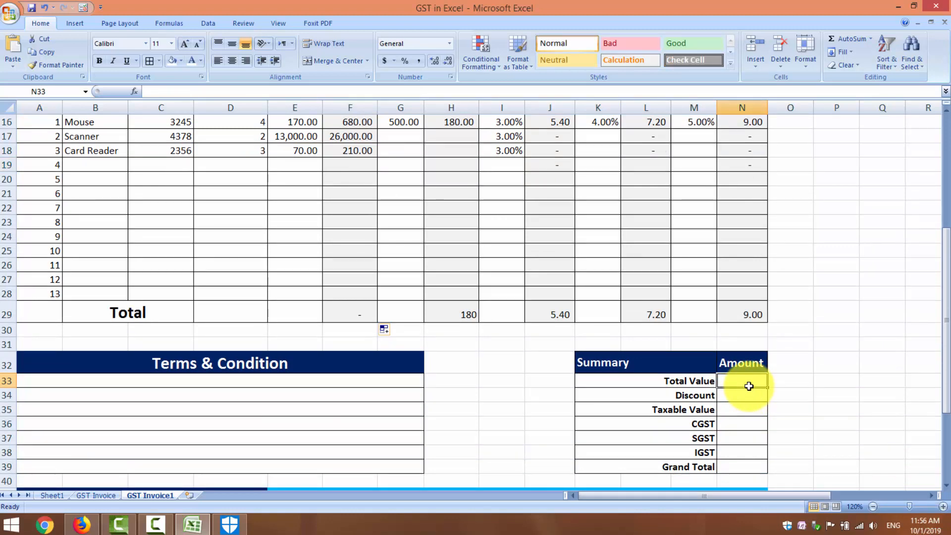
{"action": "type", "text": "="}
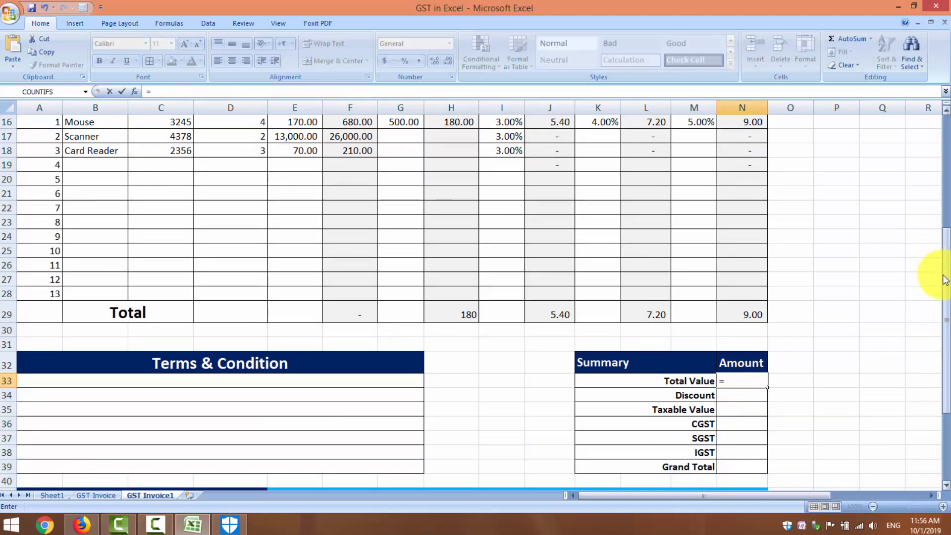
{"action": "left_click_drag", "start_coordinate": [946, 280], "coordinate": [946, 255]}
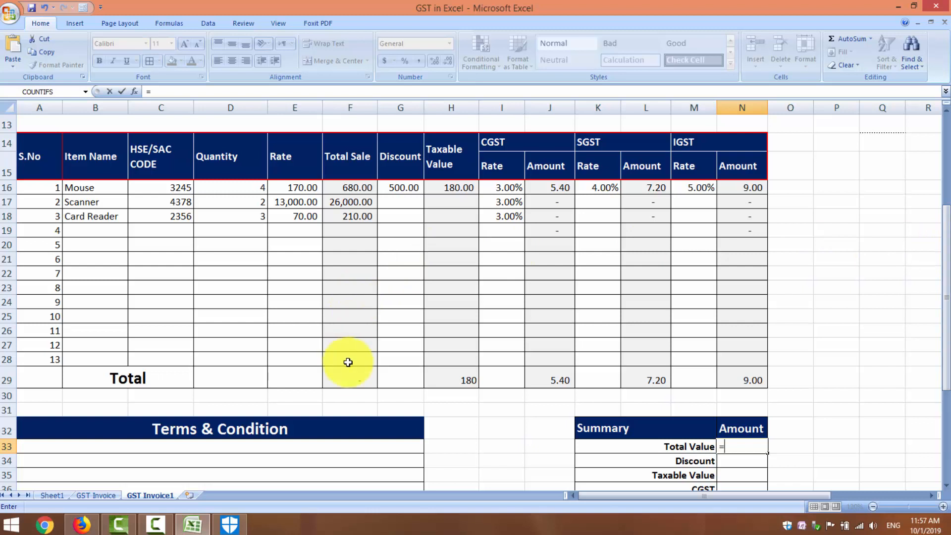
{"action": "left_click", "coordinate": [350, 380]}
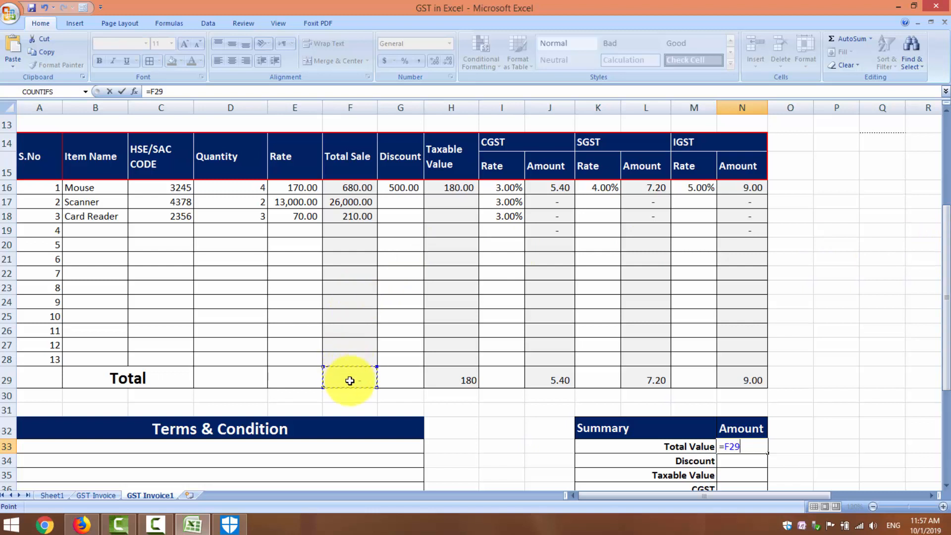
{"action": "key", "text": "Return"}
Total the Total Sale column in F29 with =SUM(F16:F28) and autofit the width of column N
{"action": "left_click", "coordinate": [351, 379]}
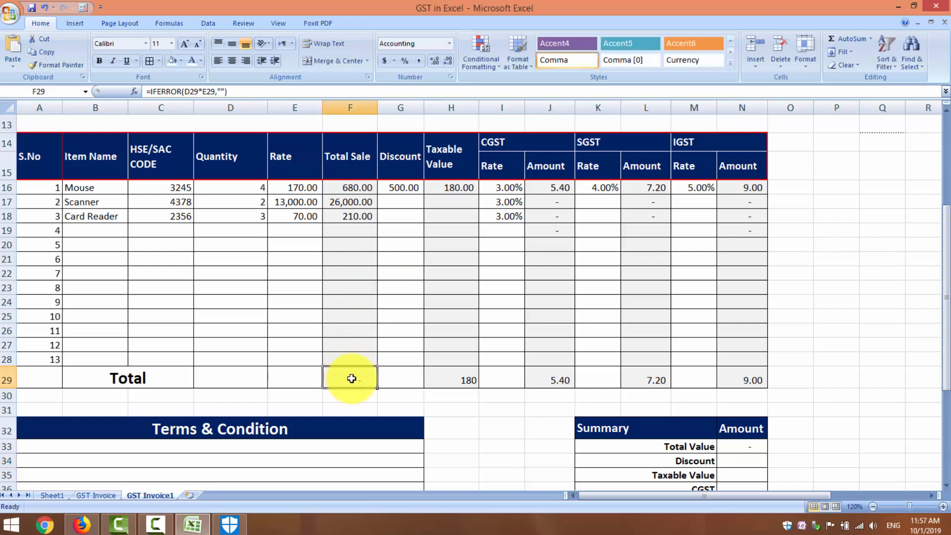
{"action": "key", "text": "alt+equal"}
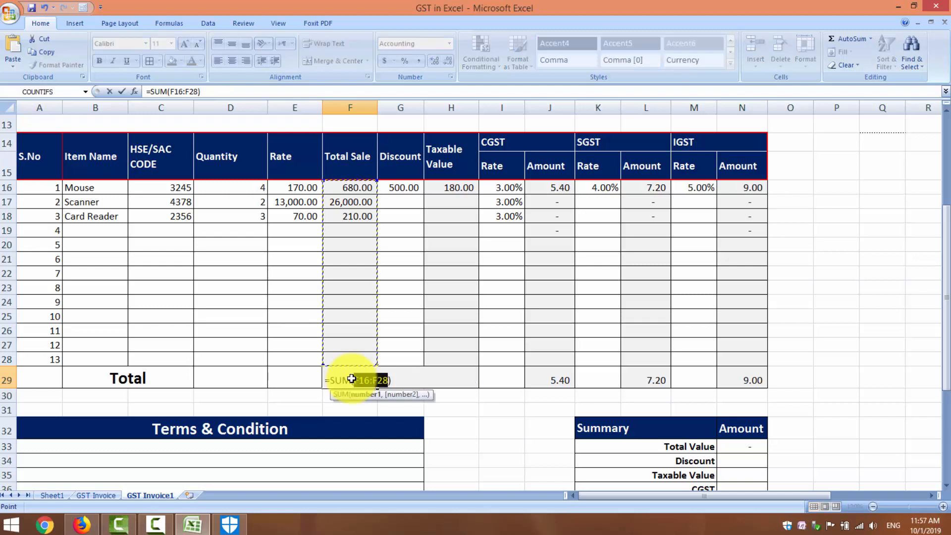
{"action": "key", "text": "Return"}
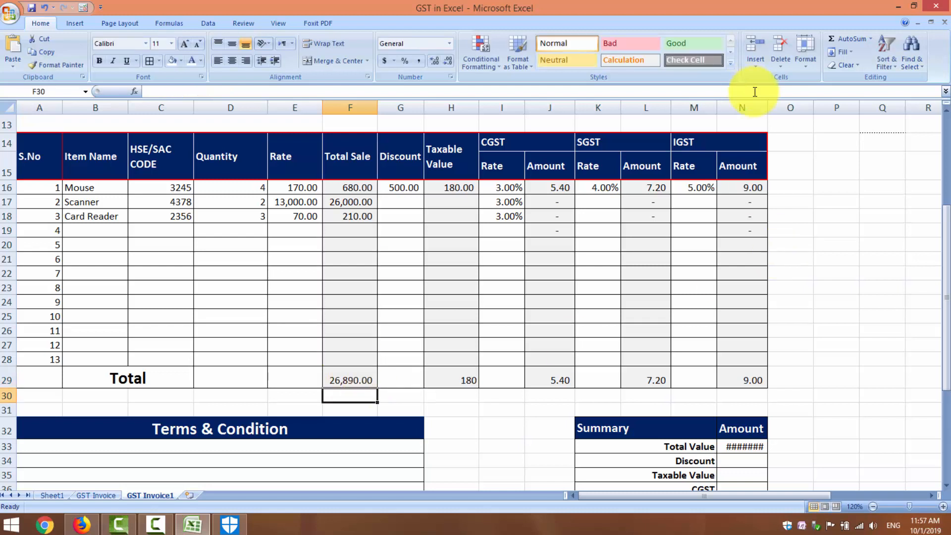
{"action": "double_click", "coordinate": [768, 103]}
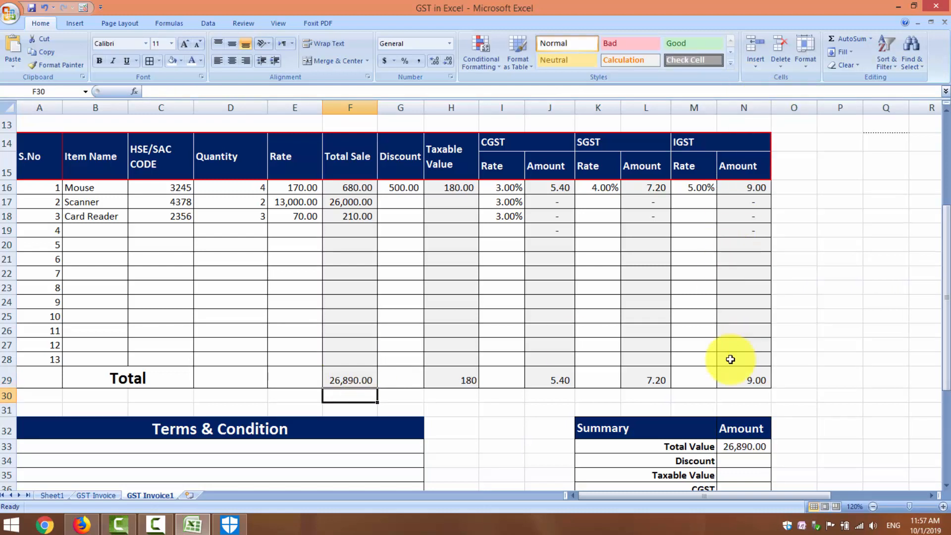
Sum the Discount column in G29 and link the summary's Discount amount in N34 to that cell
{"action": "left_click", "coordinate": [413, 379]}
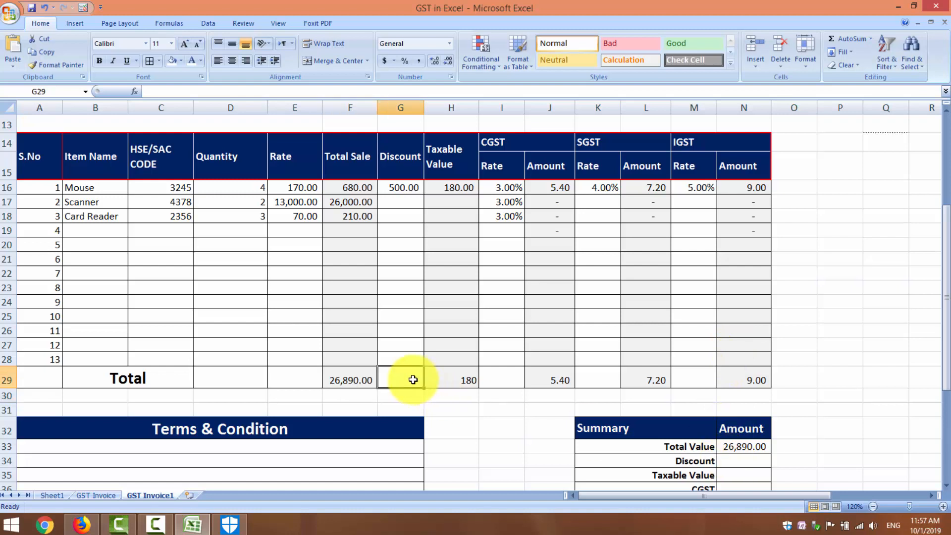
{"action": "key", "text": "alt+equal"}
{"action": "key", "text": "Return"}
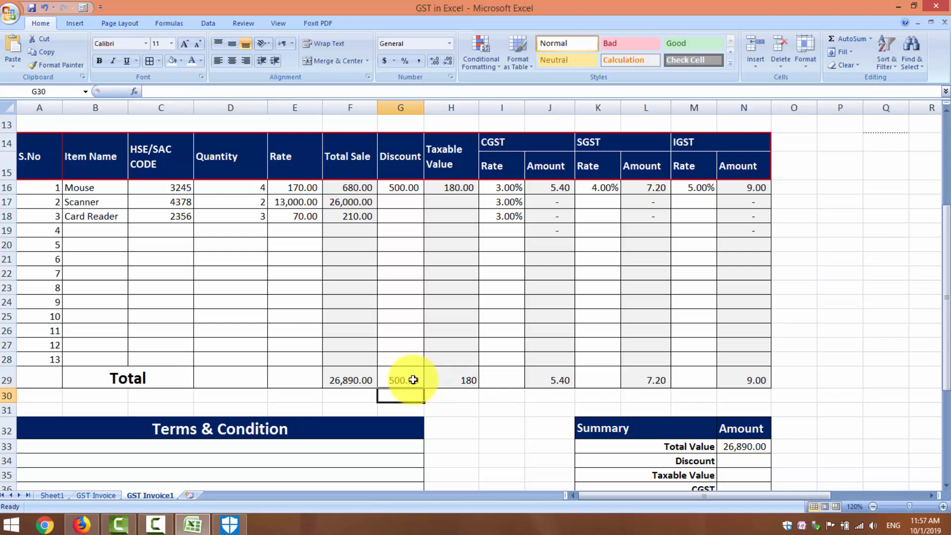
{"action": "left_click", "coordinate": [737, 459]}
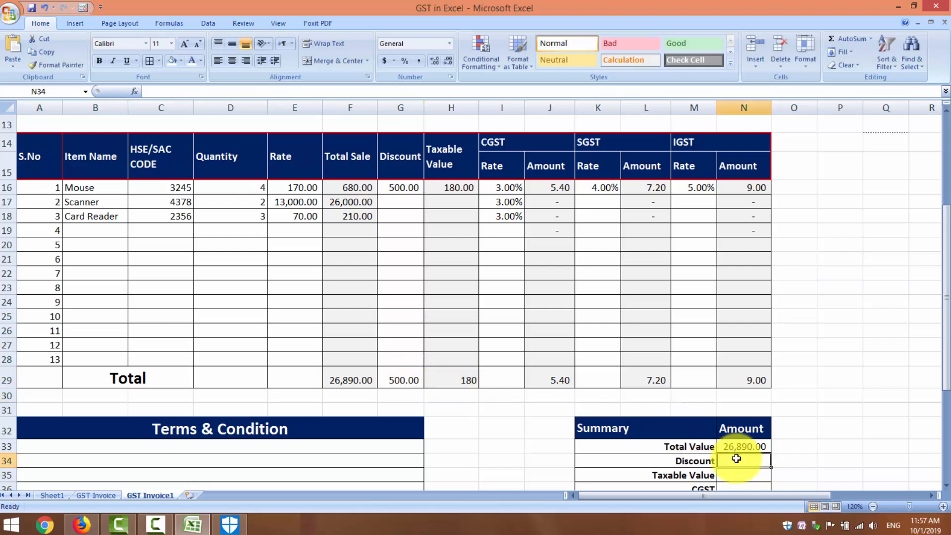
{"action": "type", "text": "="}
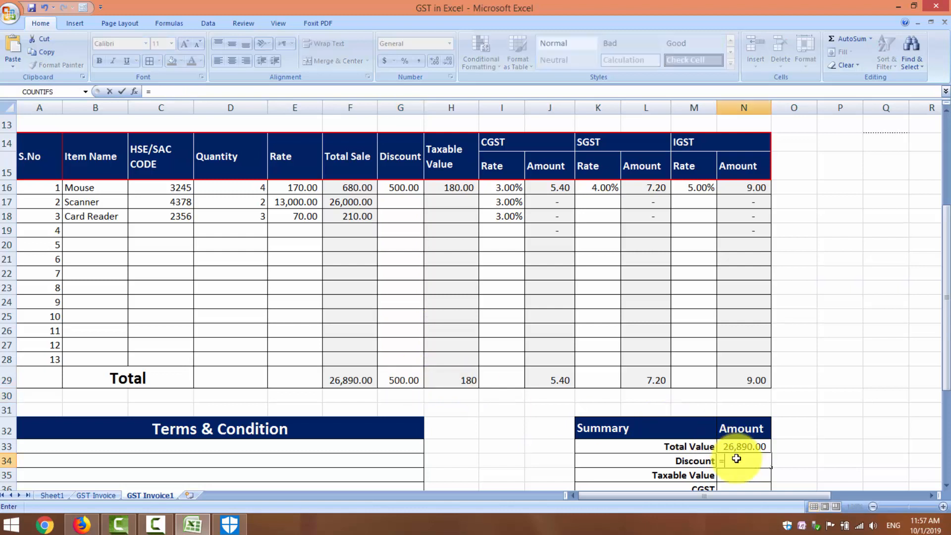
{"action": "left_click", "coordinate": [391, 374]}
{"action": "key", "text": "Return"}
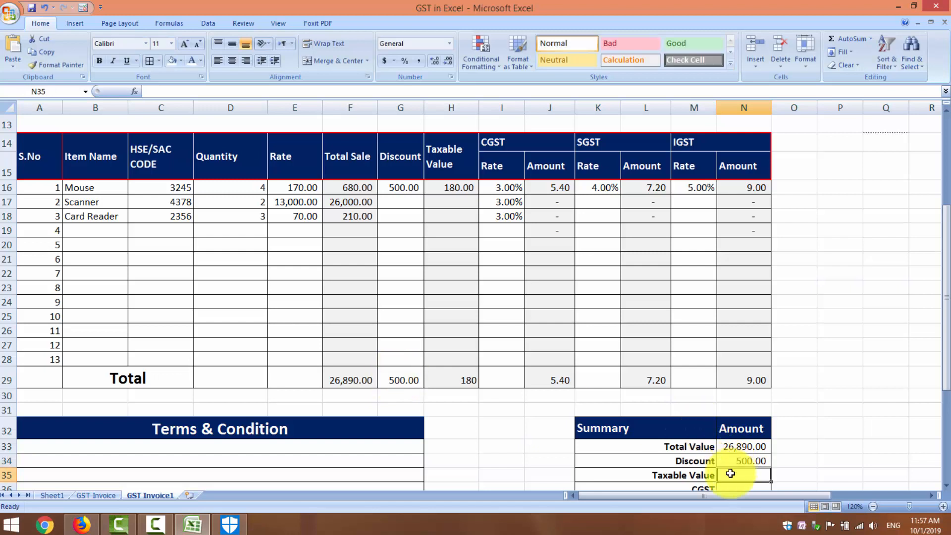
Link the summary's Taxable Value in N35 to H29 and its CGST amount in N36 to J29
{"action": "type", "text": "="}
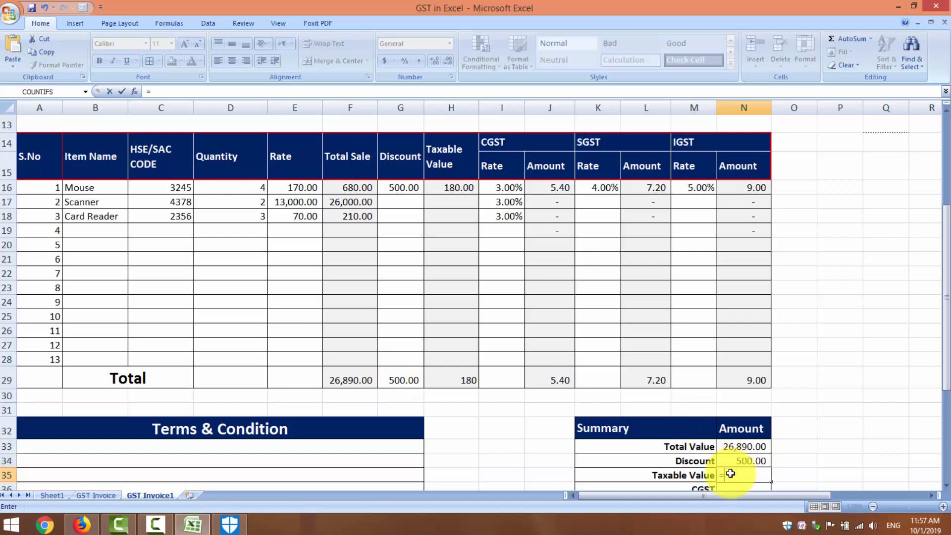
{"action": "left_click", "coordinate": [463, 375]}
{"action": "key", "text": "Return"}
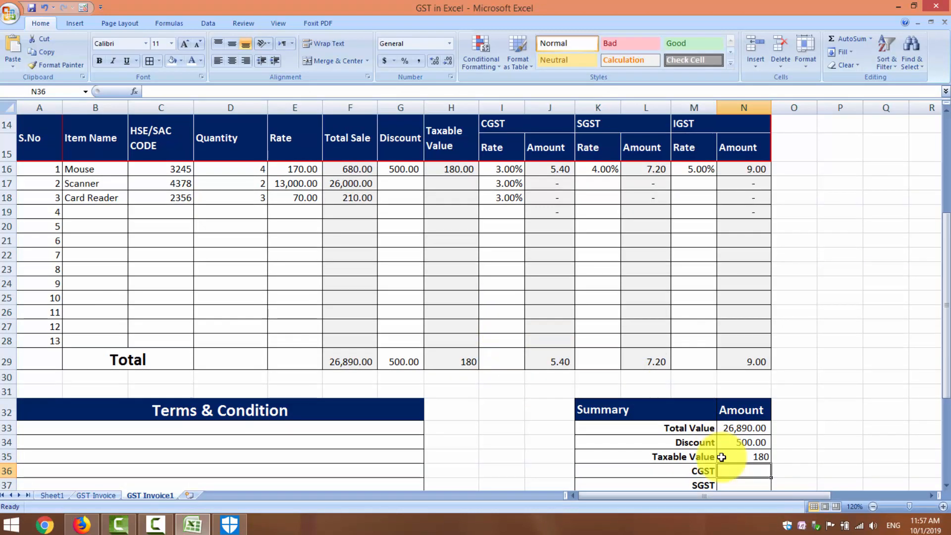
{"action": "type", "text": "="}
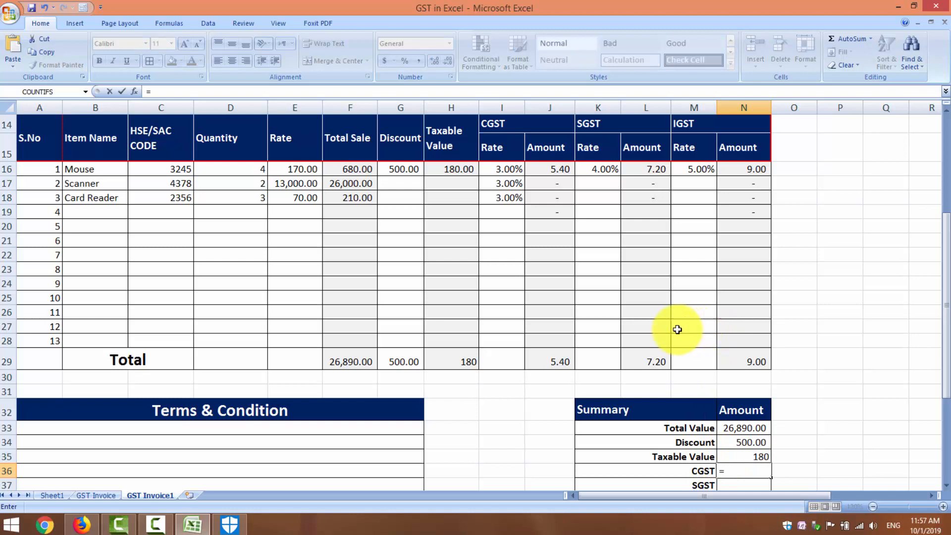
{"action": "left_click", "coordinate": [552, 359]}
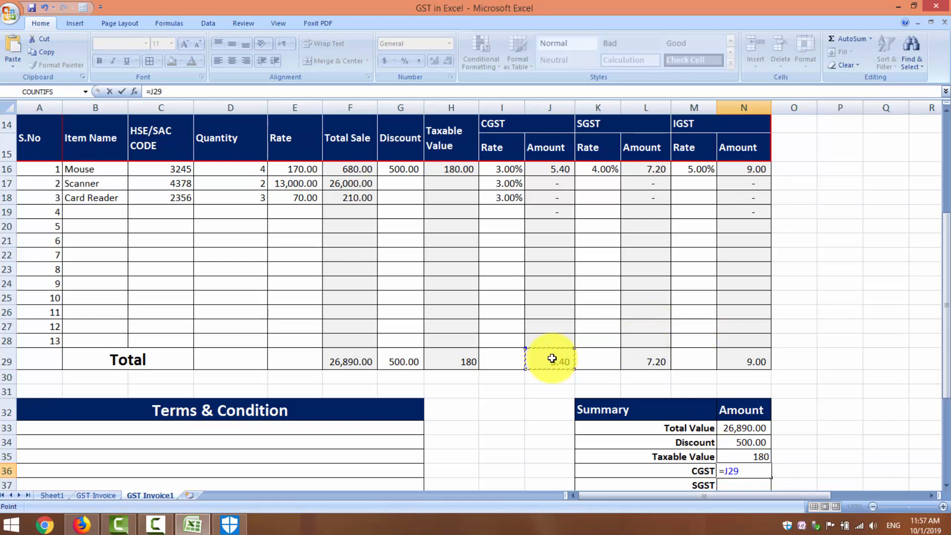
{"action": "key", "text": "Return"}
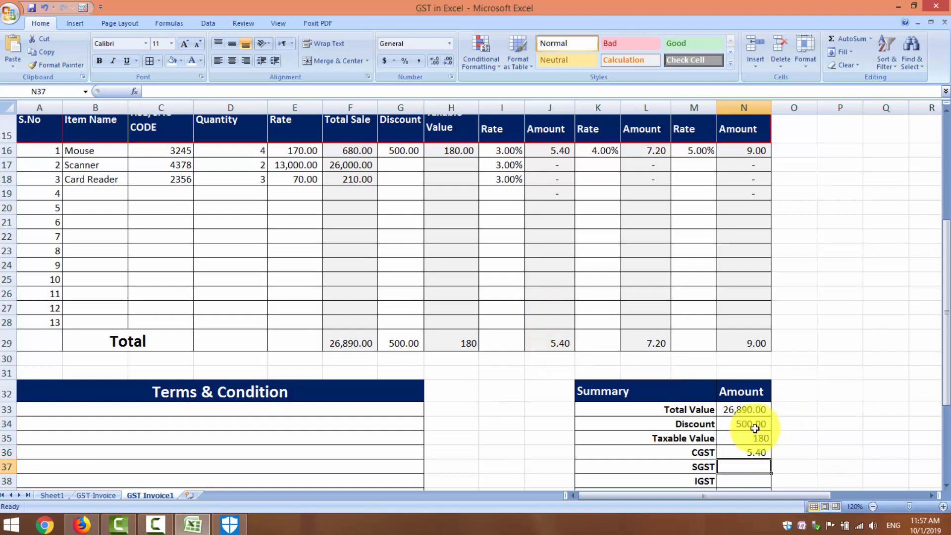
Link the summary's SGST amount in N37 to L29 and its IGST amount in N38 to N29
{"action": "type", "text": "="}
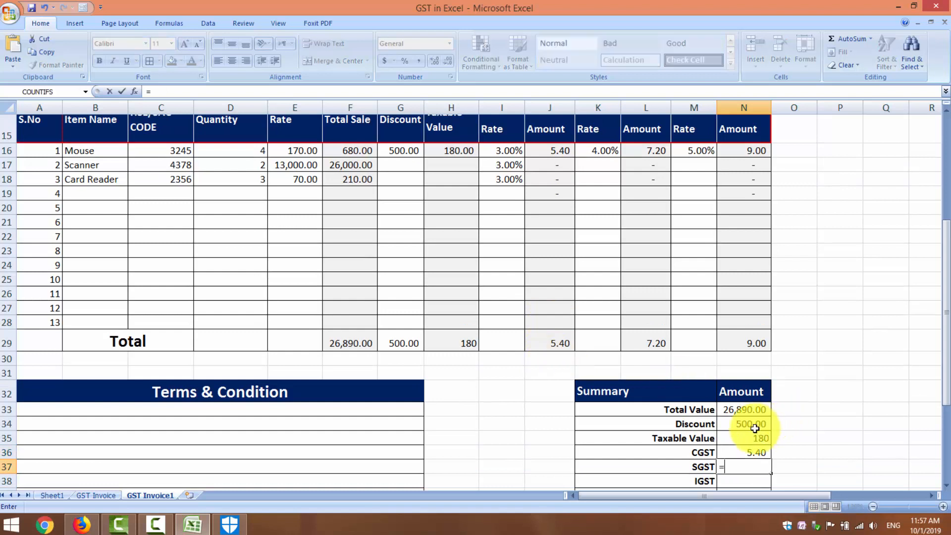
{"action": "left_click", "coordinate": [652, 339]}
{"action": "key", "text": "Return"}
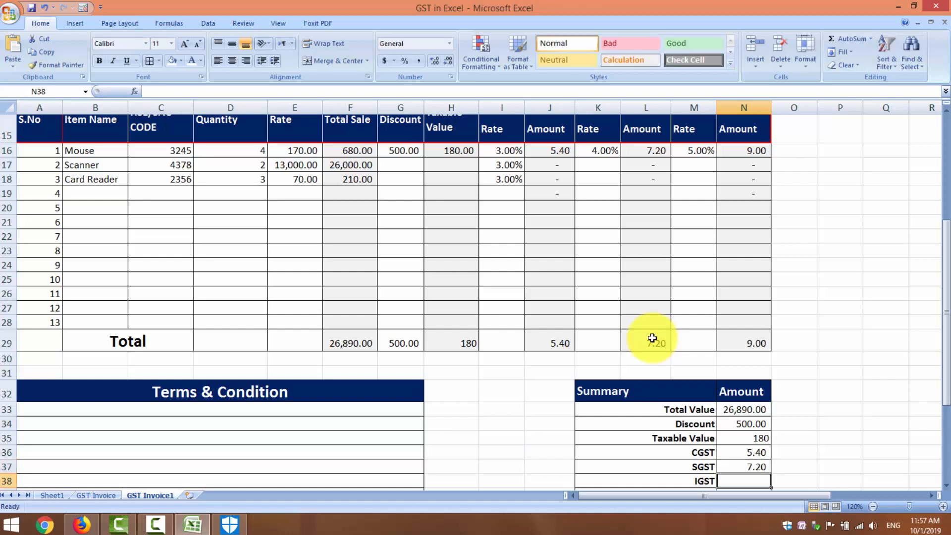
{"action": "type", "text": "="}
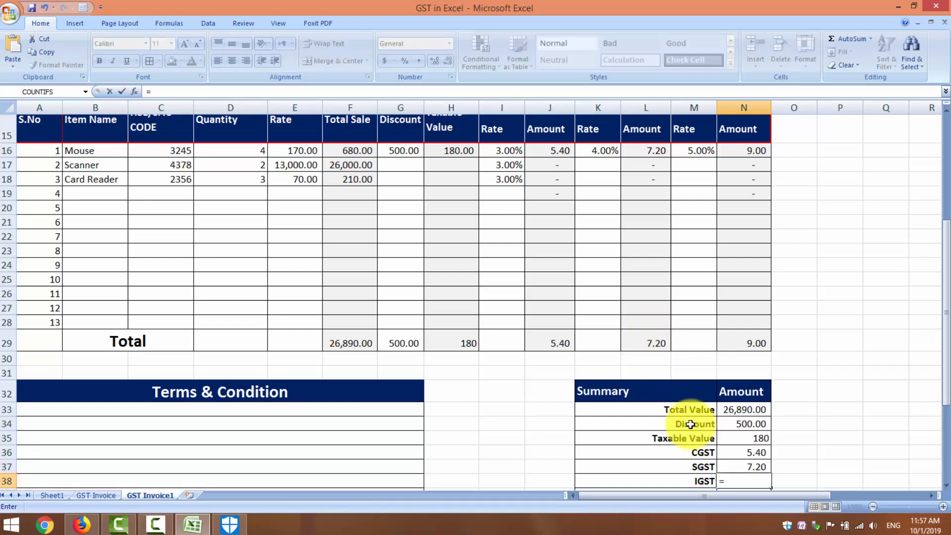
{"action": "left_click", "coordinate": [742, 334]}
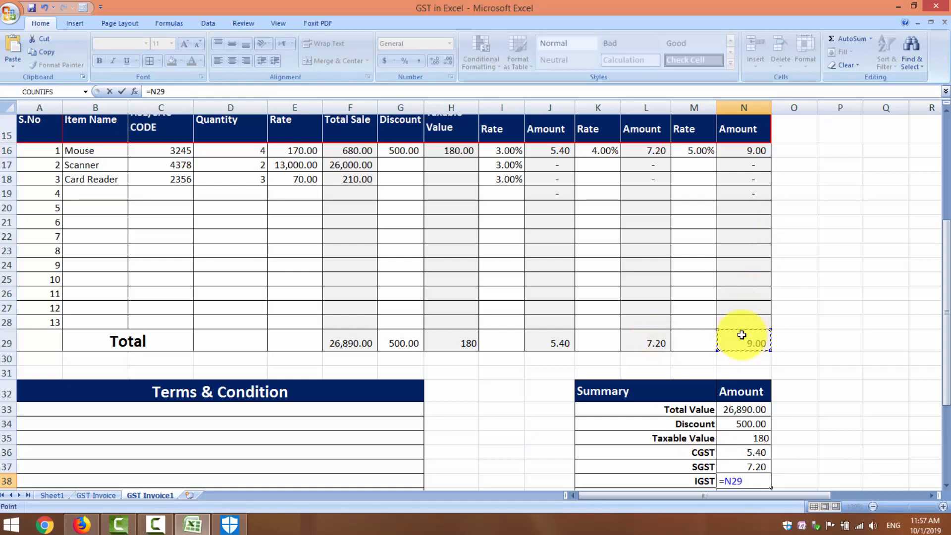
{"action": "key", "text": "Return"}
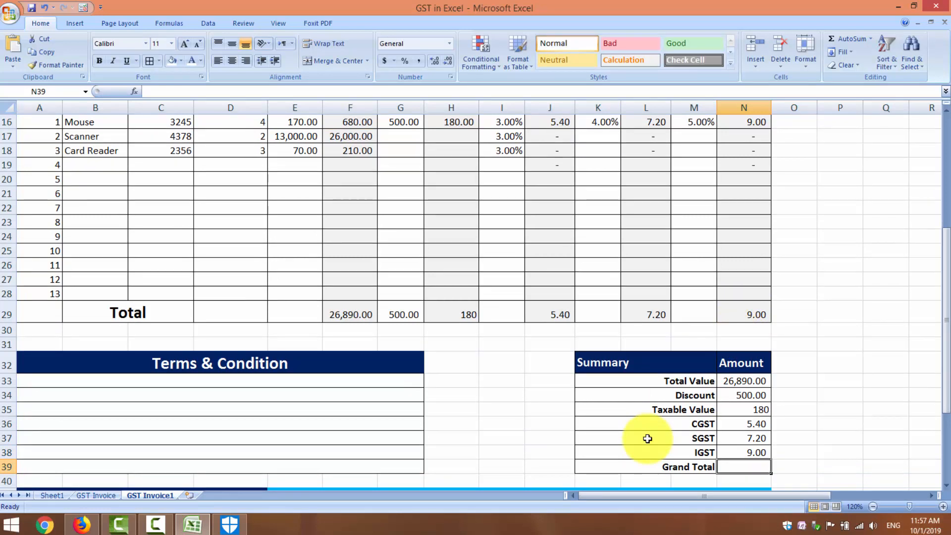
Copy the Taxable Value formula =F16-G16 from H16 down to the Scanner row in H17
{"action": "left_click", "coordinate": [947, 114]}
{"action": "scroll", "coordinate": [947, 113], "scroll_direction": "up", "scroll_amount": 2}
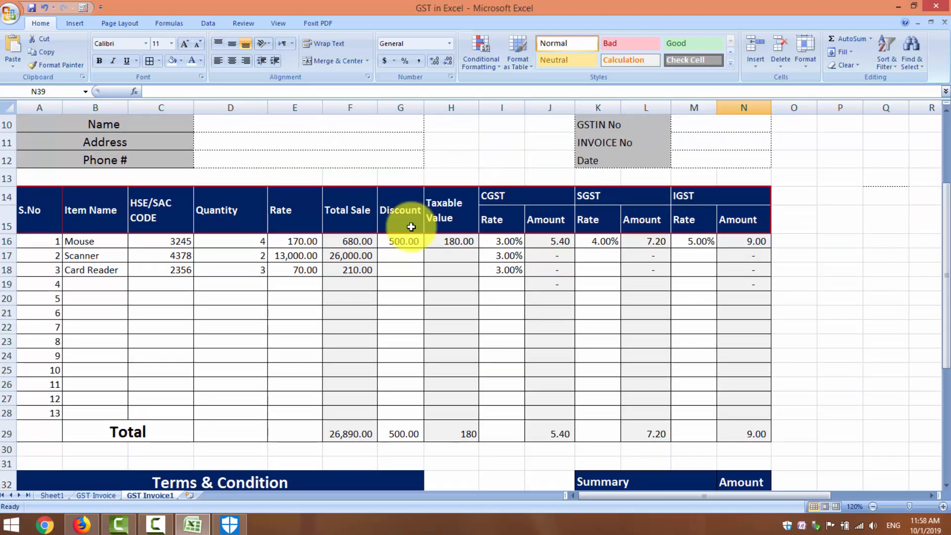
{"action": "left_click", "coordinate": [473, 242]}
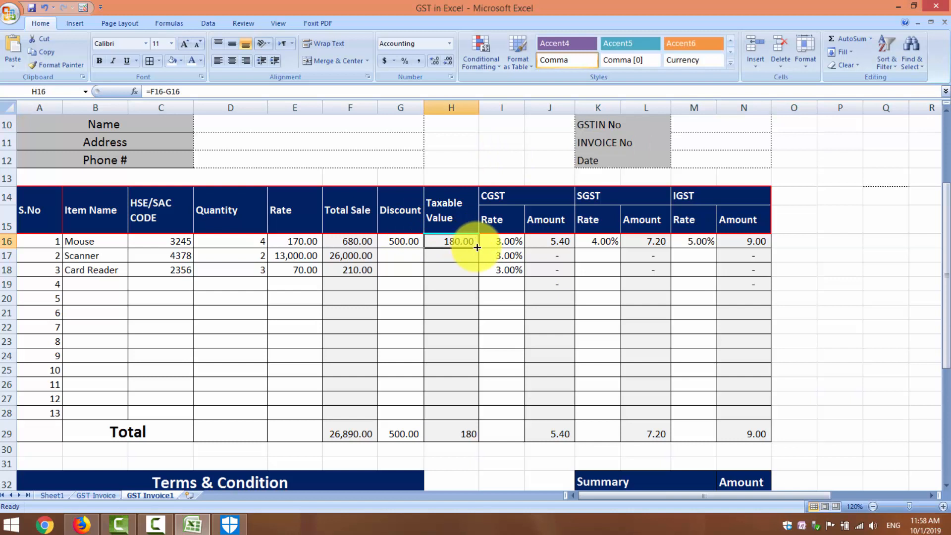
{"action": "left_click_drag", "start_coordinate": [477, 247], "coordinate": [477, 268]}
{"action": "left_click_drag", "start_coordinate": [473, 329], "coordinate": [471, 343]}
{"action": "left_click_drag", "start_coordinate": [468, 396], "coordinate": [467, 418]}
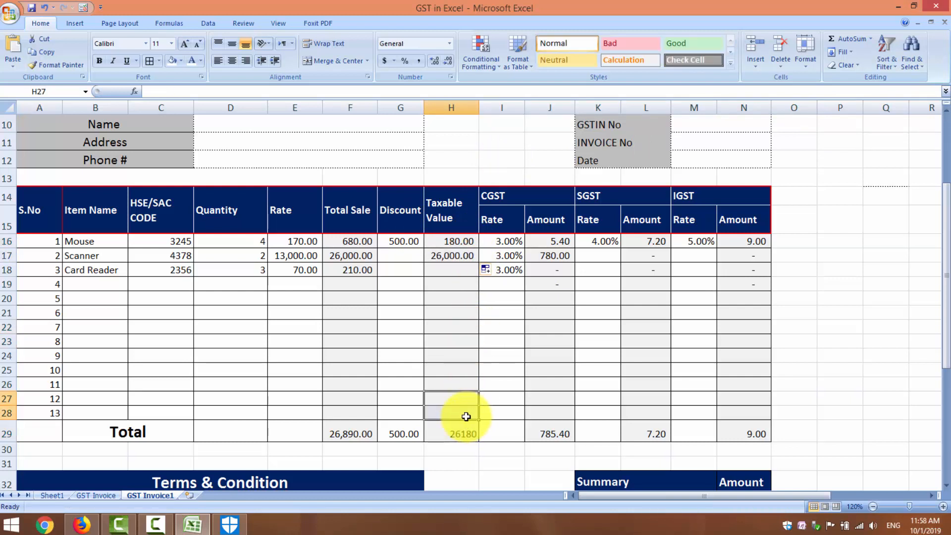
Replace the Taxable Value total in H29 with the formula =SUM(F29:G29)
{"action": "left_click", "coordinate": [464, 431]}
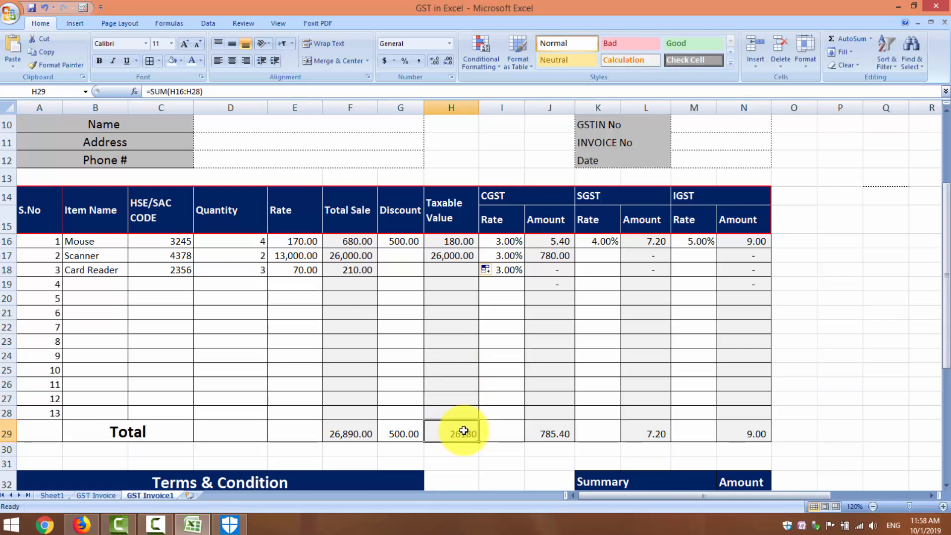
{"action": "double_click", "coordinate": [463, 431]}
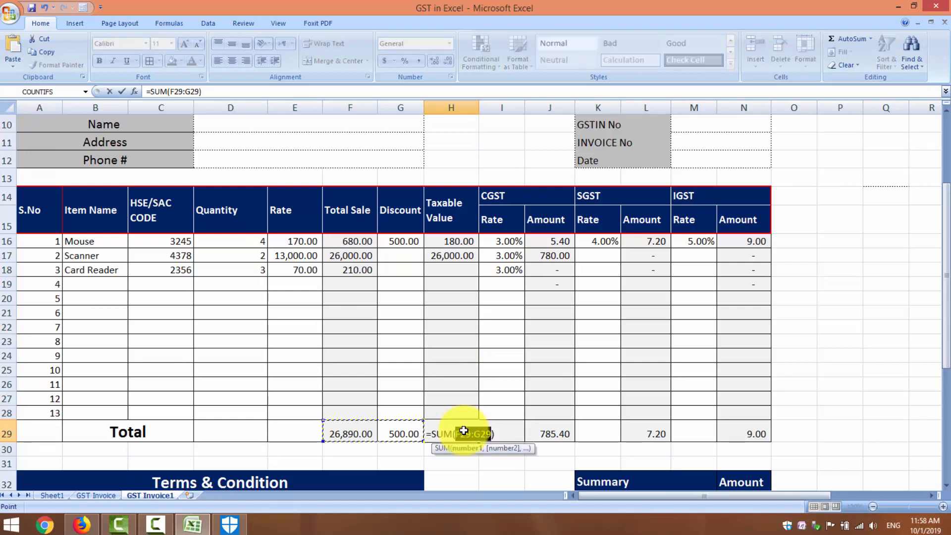
{"action": "key", "text": "Return"}
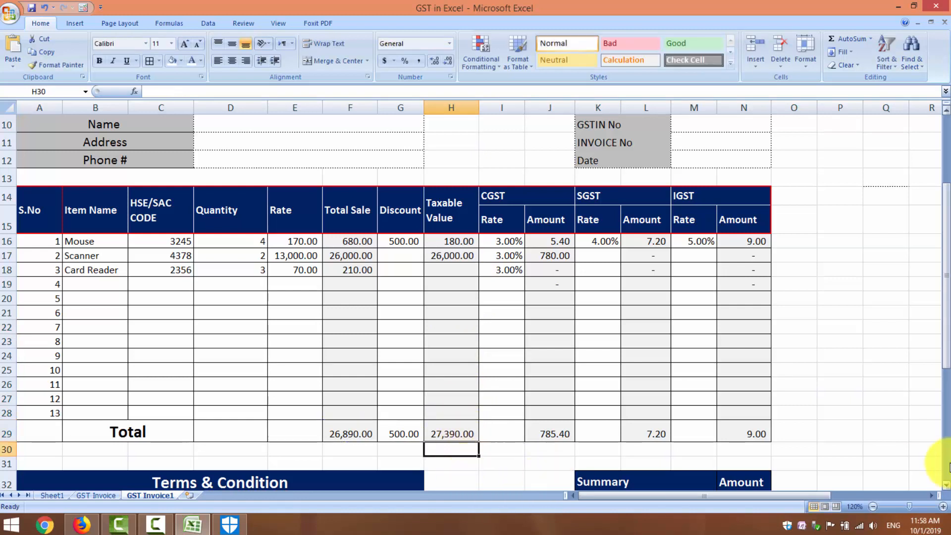
Calculate the summary's Grand Total in N39 with the formula =N35+N36+N37+N38
{"action": "left_click", "coordinate": [945, 434]}
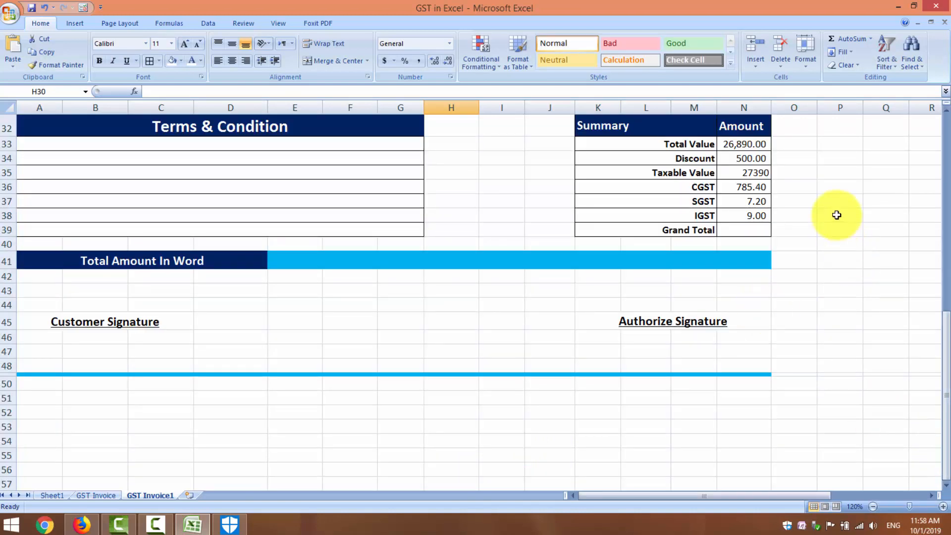
{"action": "left_click", "coordinate": [760, 225]}
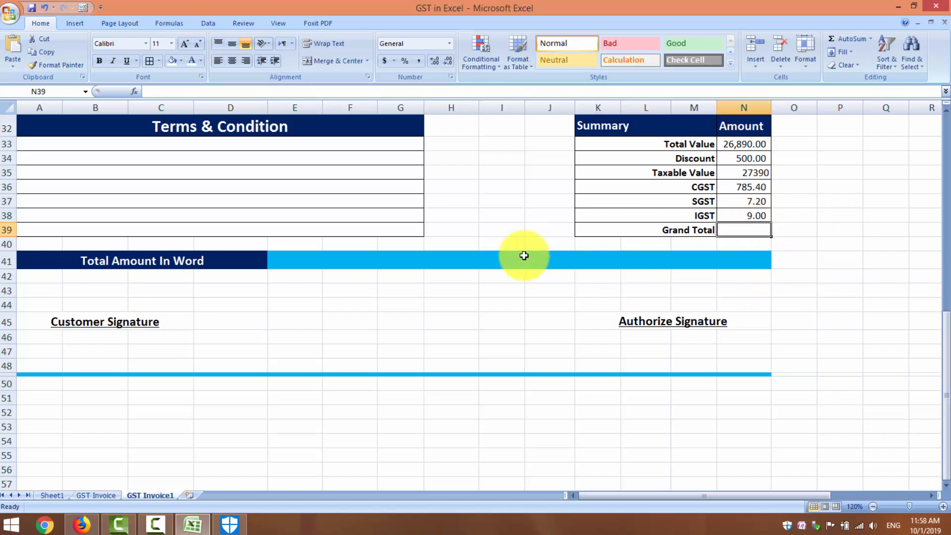
{"action": "type", "text": "="}
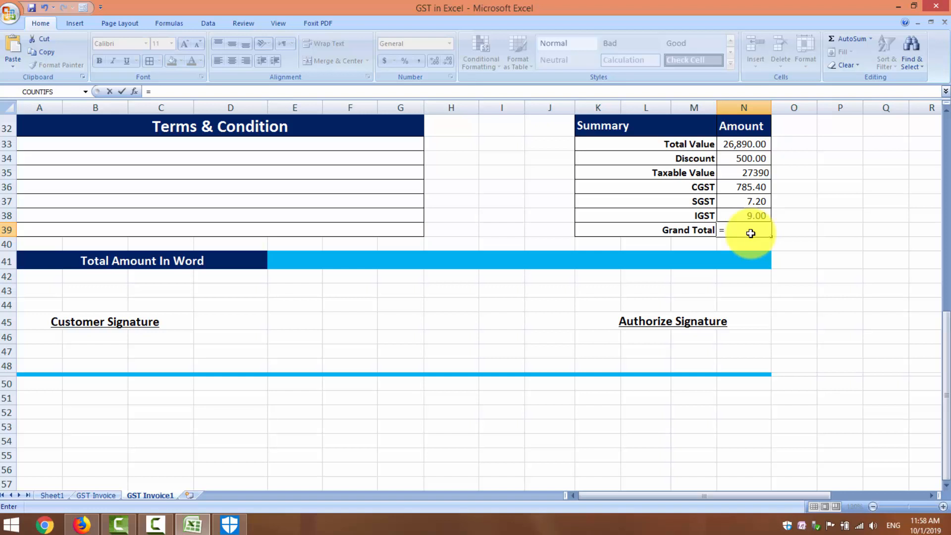
{"action": "key", "text": "Up"}
{"action": "key", "text": "Up"}
{"action": "key", "text": "Up"}
{"action": "key", "text": "Up"}
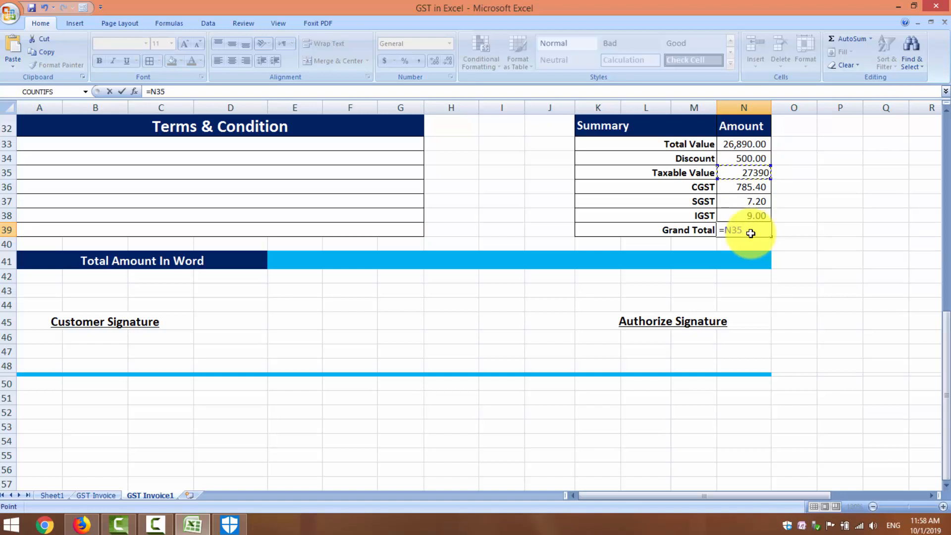
{"action": "type", "text": "+"}
{"action": "left_click", "coordinate": [750, 190]}
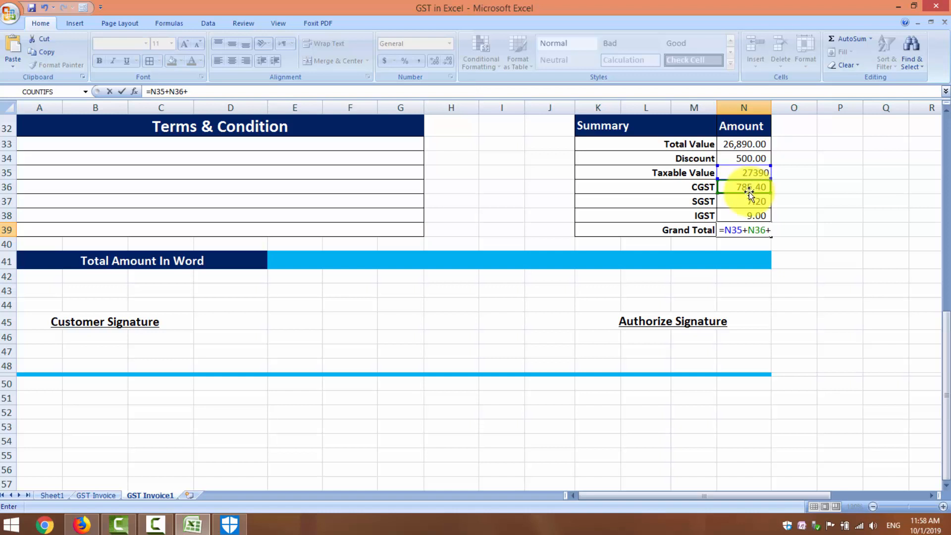
{"action": "type", "text": "+"}
{"action": "left_click", "coordinate": [749, 198]}
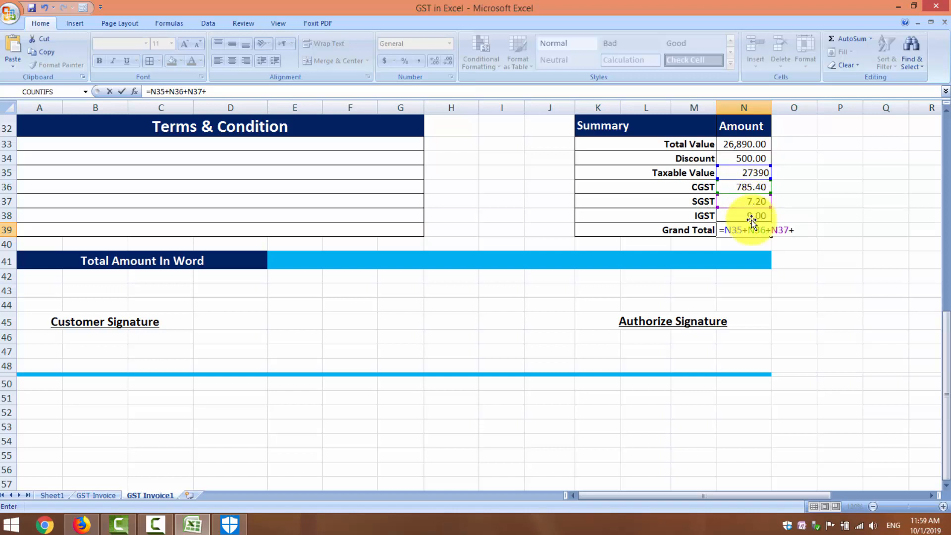
{"action": "left_click", "coordinate": [751, 216]}
{"action": "key", "text": "Return"}
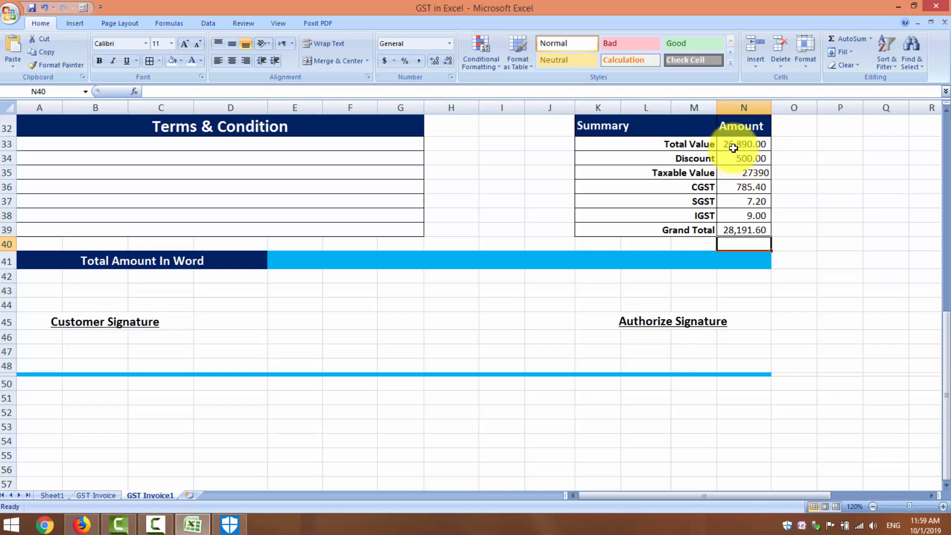
Apply the comma number style to the summary amounts in N33:N39
{"action": "left_click_drag", "start_coordinate": [734, 148], "coordinate": [731, 230]}
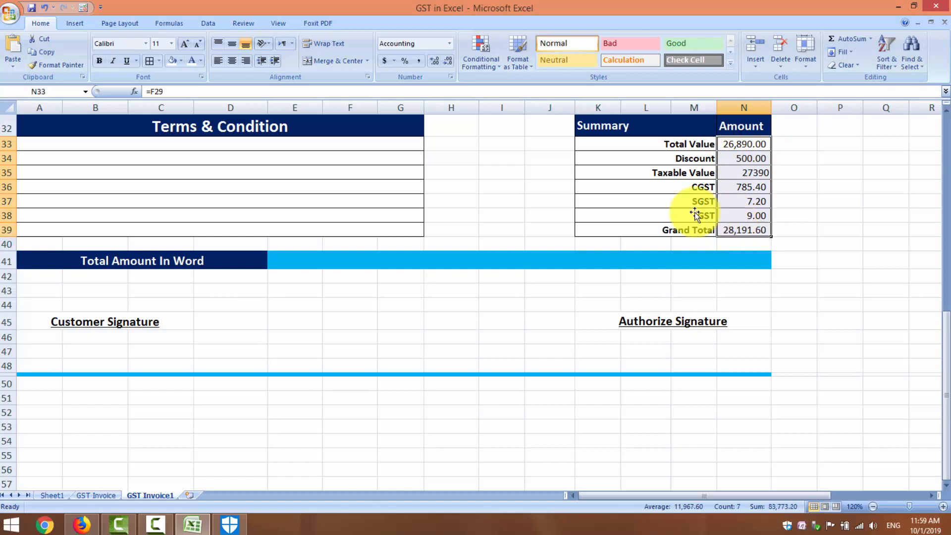
{"action": "left_click", "coordinate": [419, 61]}
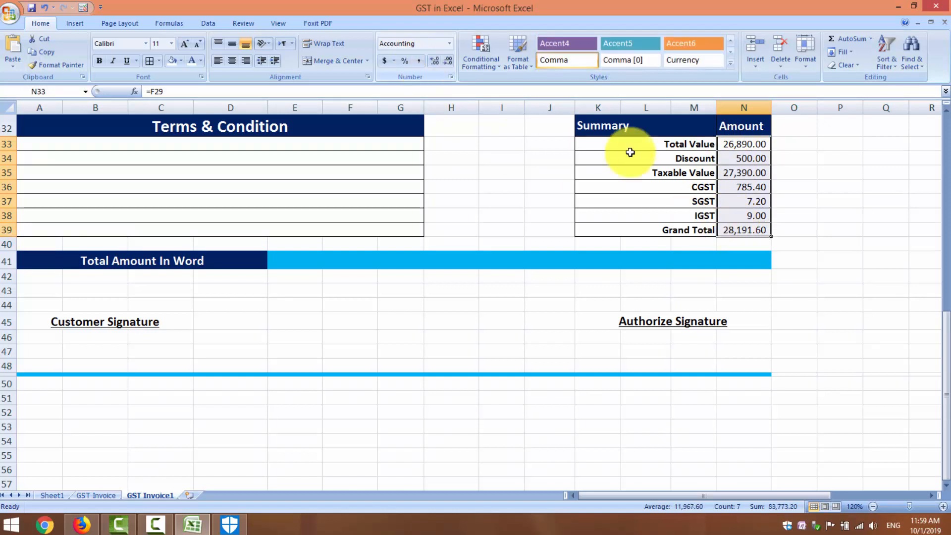
{"action": "scroll", "coordinate": [936, 126], "scroll_direction": "up", "scroll_amount": 1}
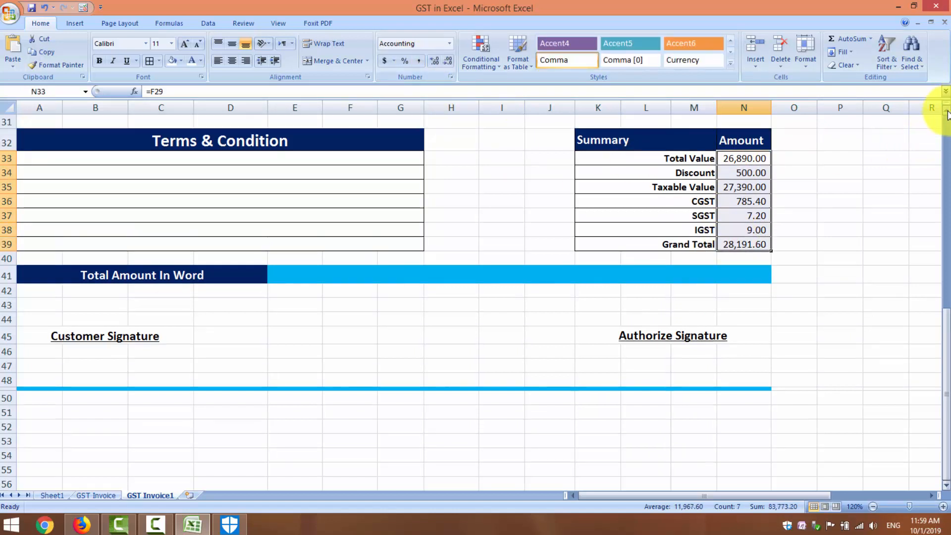
{"action": "left_click", "coordinate": [877, 299]}
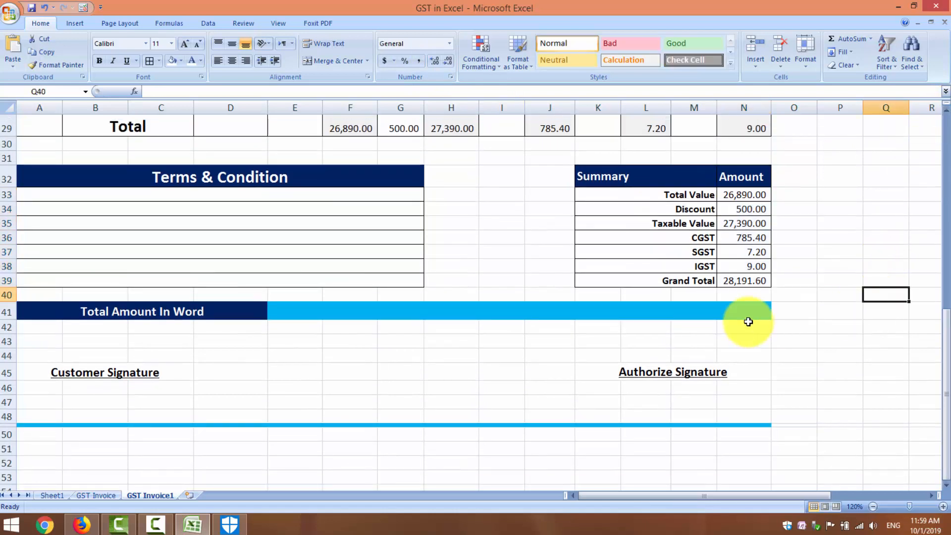
Make the Grand Total amount in N39 bold and autofit the width of column N
{"action": "left_click", "coordinate": [727, 283]}
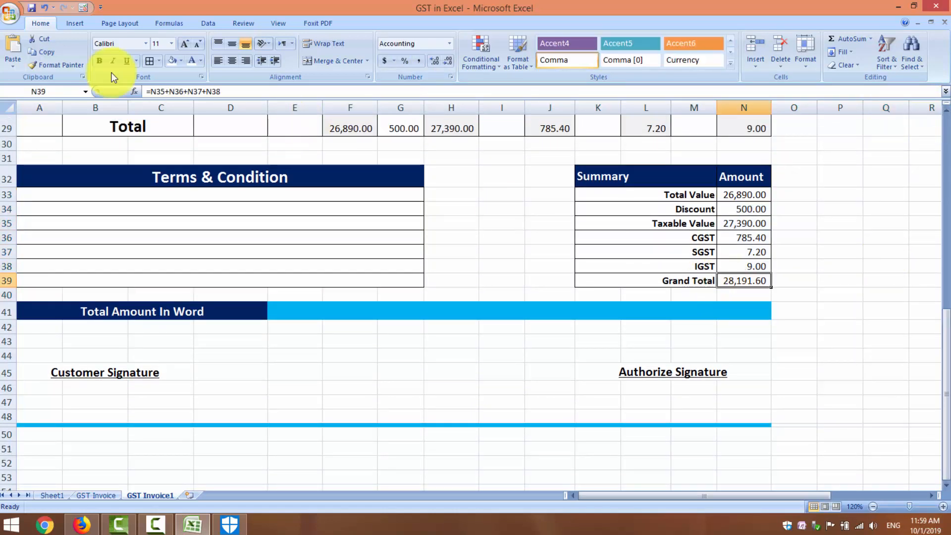
{"action": "left_click", "coordinate": [100, 62]}
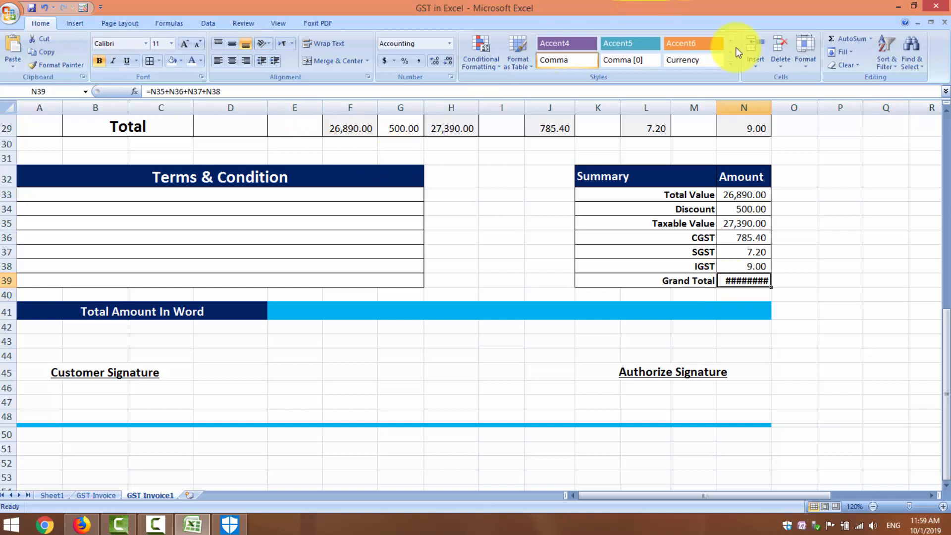
{"action": "double_click", "coordinate": [770, 102]}
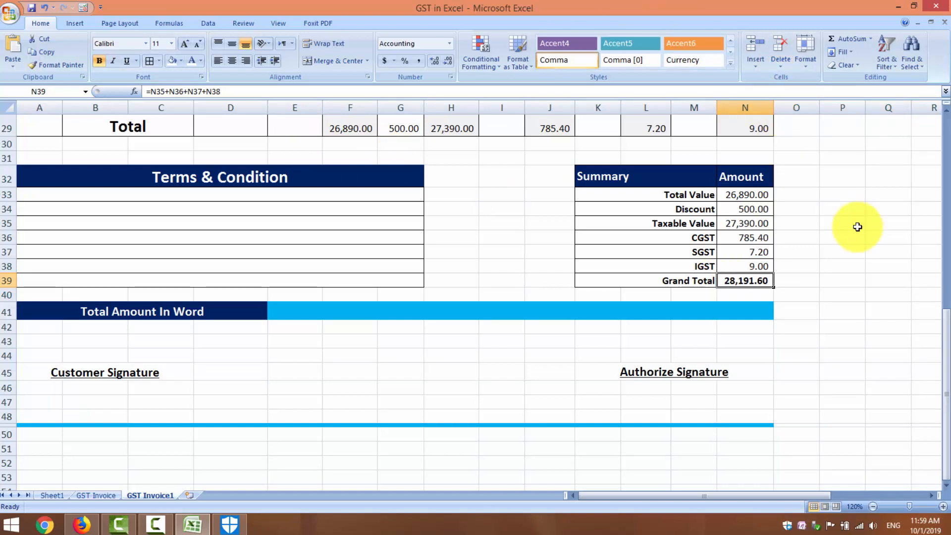
{"action": "left_click", "coordinate": [862, 249]}
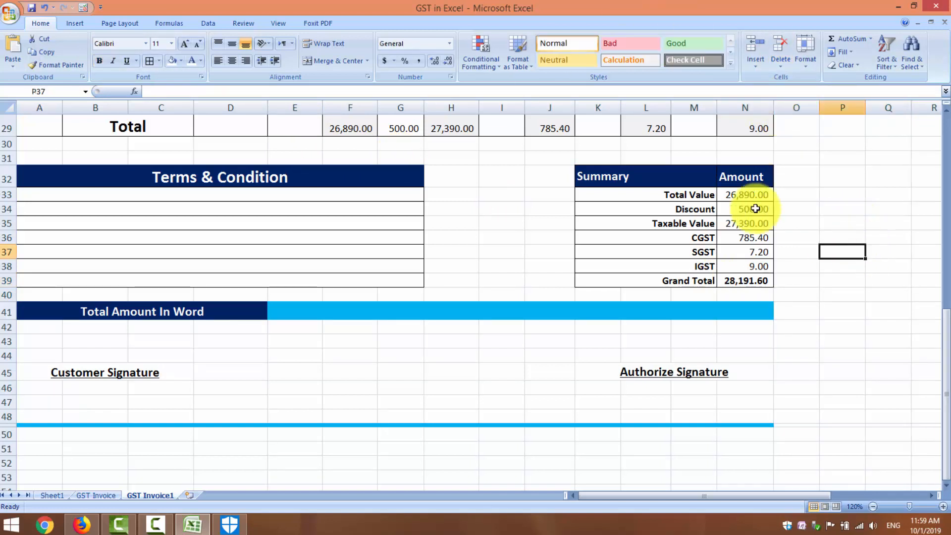
Format the summary amounts in N33:N39 as Accounting with the PKR currency symbol and two decimal places
{"action": "left_click_drag", "start_coordinate": [735, 193], "coordinate": [732, 280]}
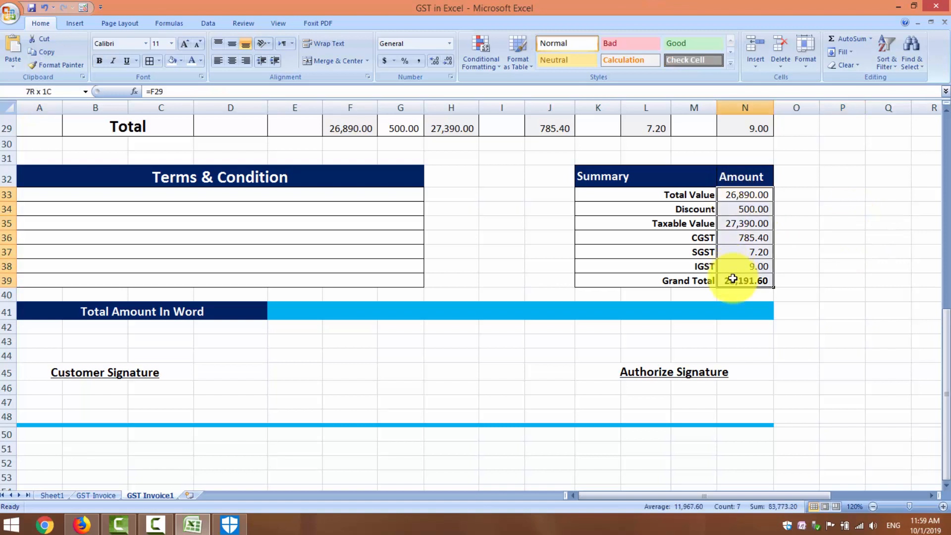
{"action": "left_click", "coordinate": [385, 61]}
{"action": "left_click", "coordinate": [394, 62]}
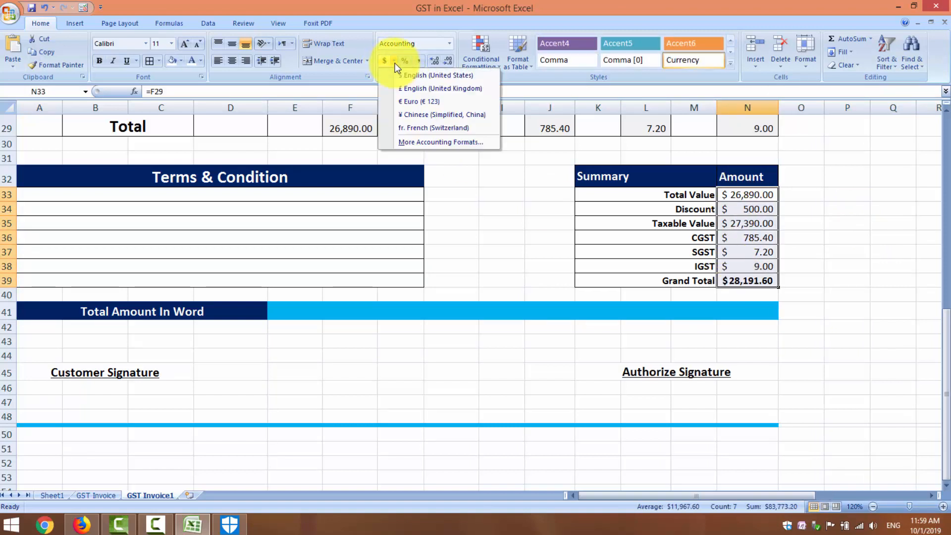
{"action": "left_click", "coordinate": [424, 143]}
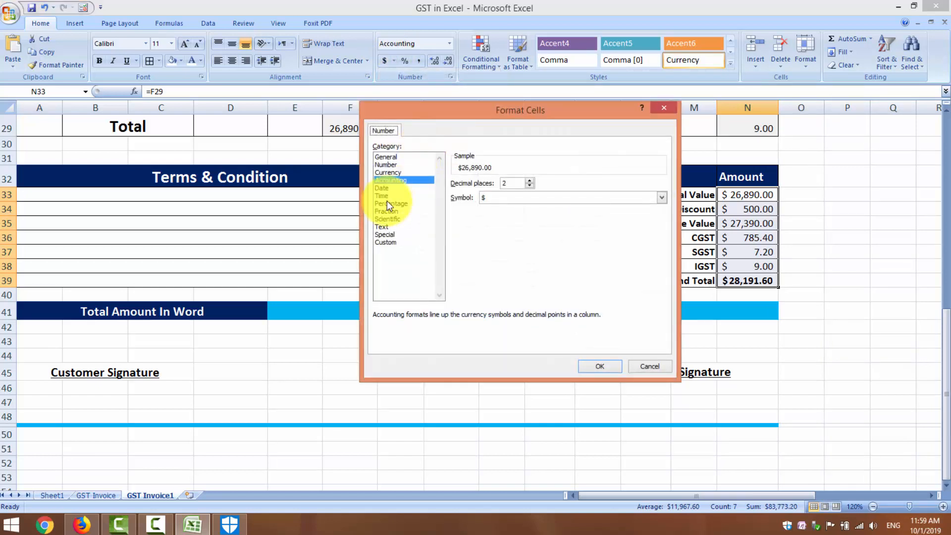
{"action": "left_click", "coordinate": [570, 197]}
{"action": "key", "text": "p"}
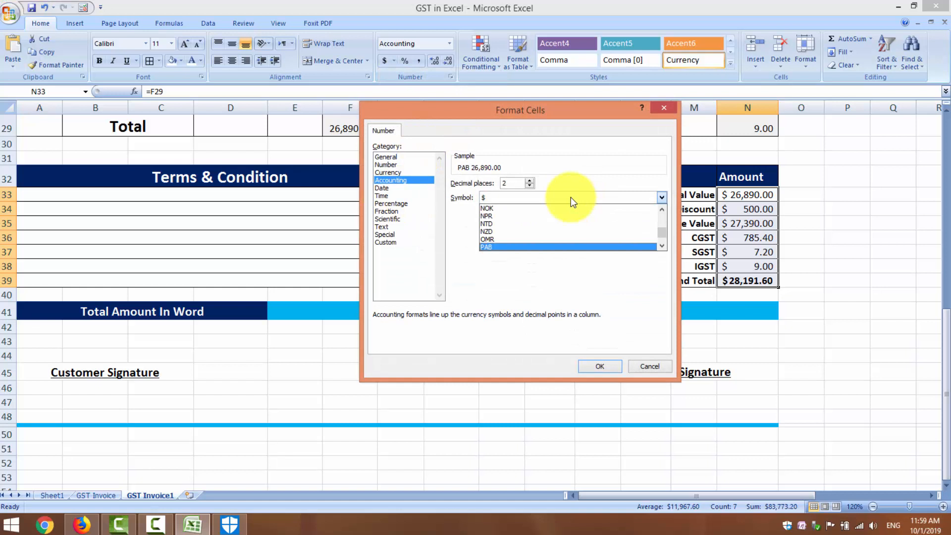
{"action": "left_click", "coordinate": [661, 247]}
{"action": "left_click", "coordinate": [662, 247]}
{"action": "left_click", "coordinate": [662, 246]}
{"action": "left_click", "coordinate": [662, 247]}
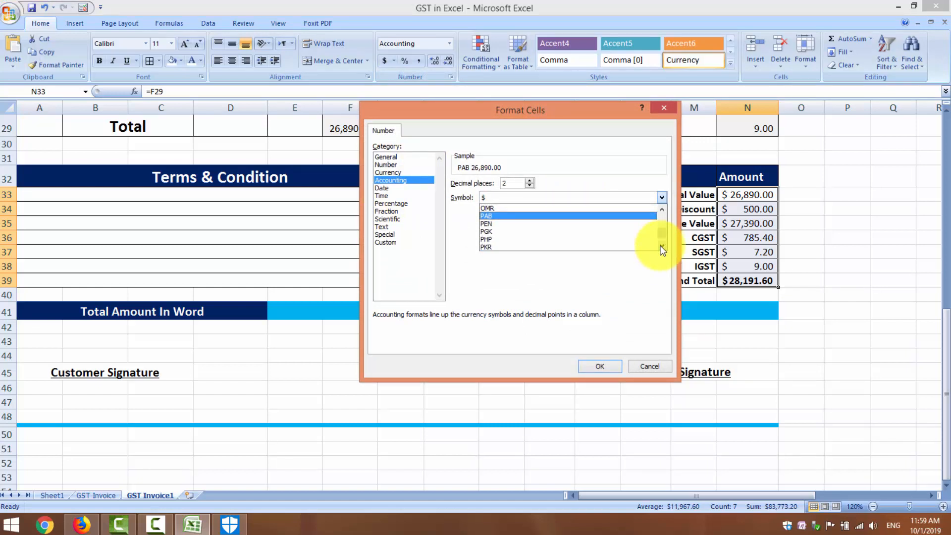
{"action": "left_click", "coordinate": [661, 247]}
{"action": "left_click", "coordinate": [511, 239]}
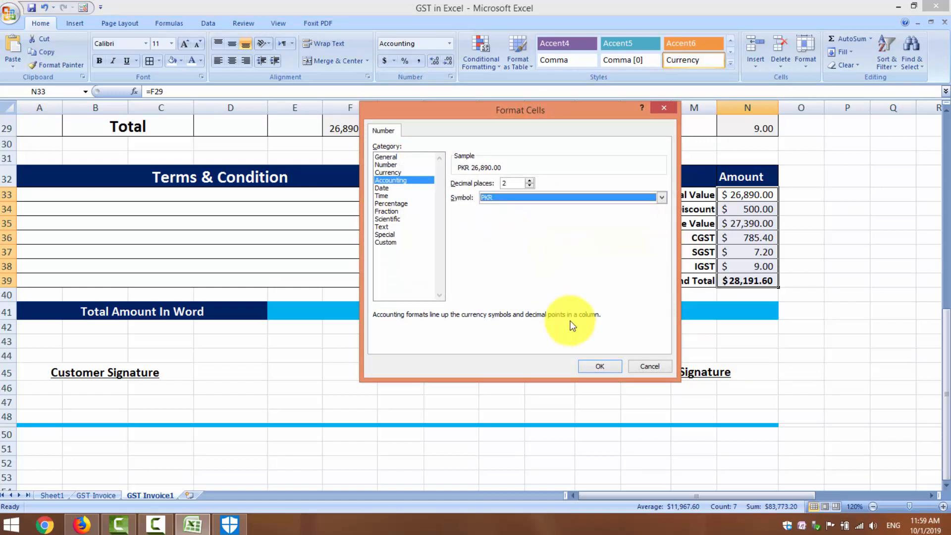
{"action": "left_click", "coordinate": [599, 367]}
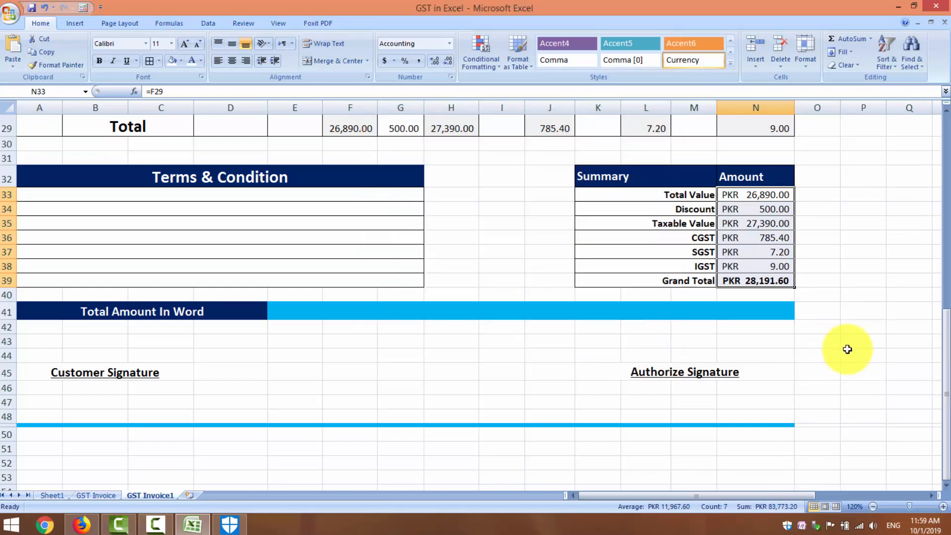
Review the whole invoice from its header and item table down to the summary and signature area
{"action": "left_click", "coordinate": [946, 213]}
{"action": "left_click", "coordinate": [946, 161]}
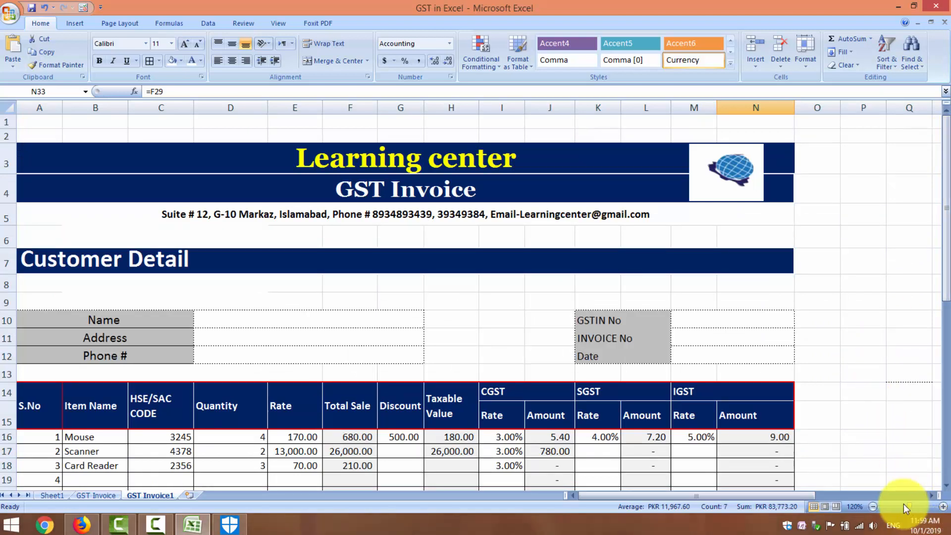
{"action": "left_click", "coordinate": [872, 507]}
{"action": "left_click", "coordinate": [873, 506]}
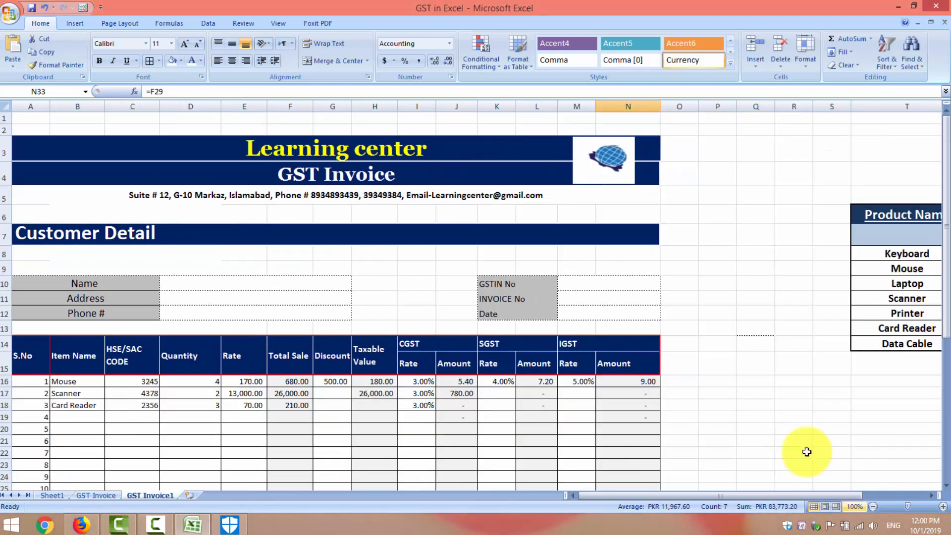
{"action": "left_click", "coordinate": [873, 506]}
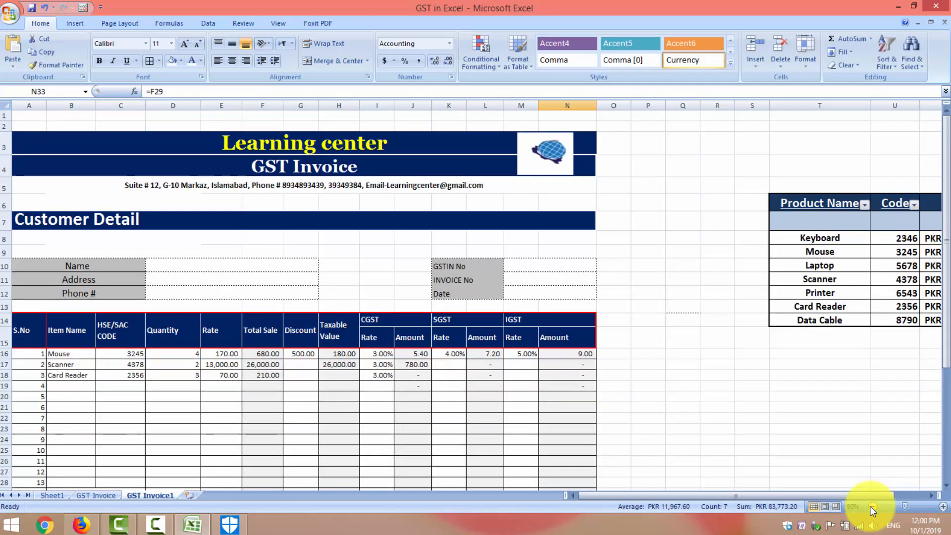
{"action": "left_click", "coordinate": [872, 506]}
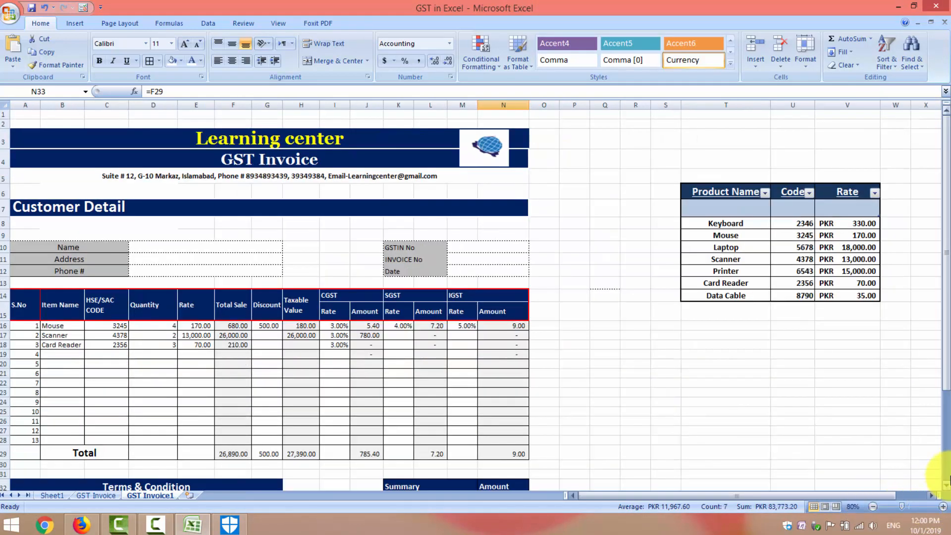
{"action": "left_click", "coordinate": [946, 436]}
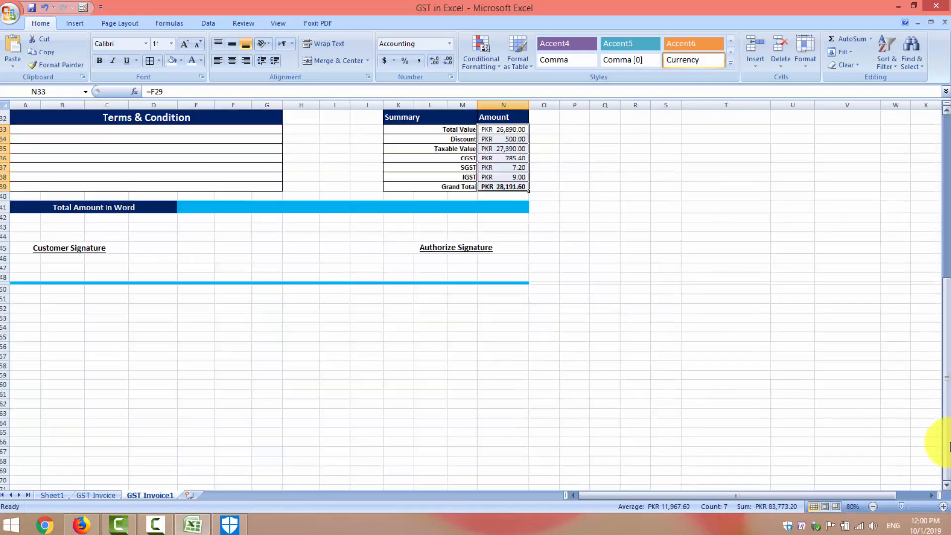
{"action": "left_click", "coordinate": [947, 226]}
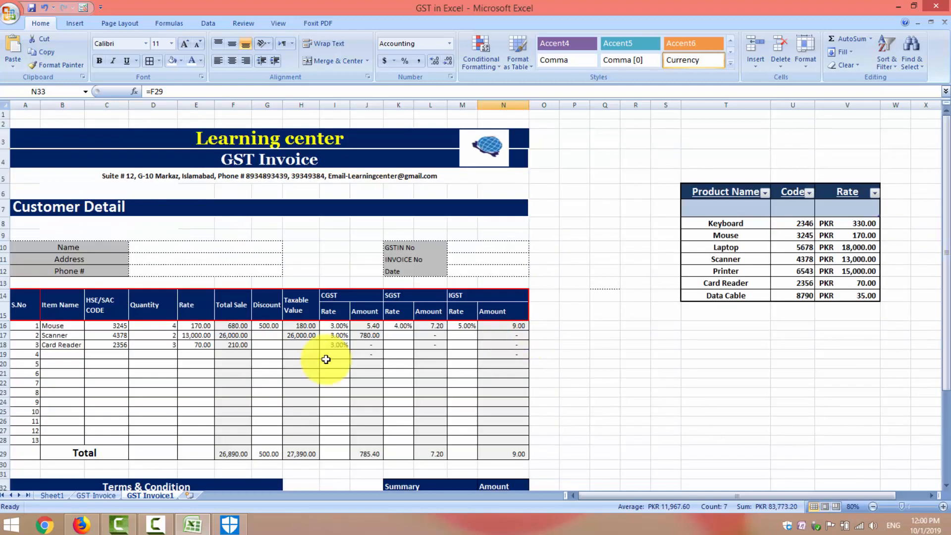
{"action": "left_click", "coordinate": [942, 506]}
{"action": "left_click", "coordinate": [943, 506]}
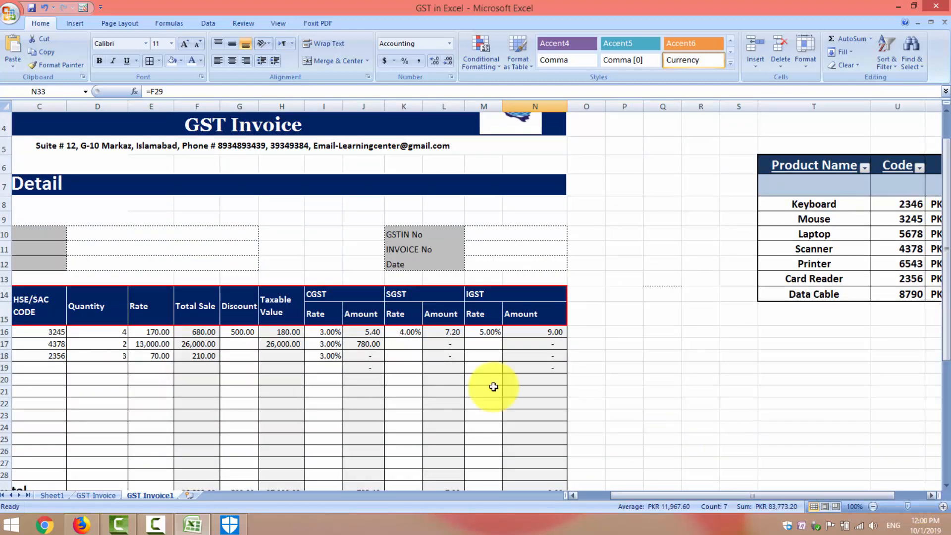
Enter a discount of 600 for the Scanner item in G17
{"action": "left_click", "coordinate": [576, 495]}
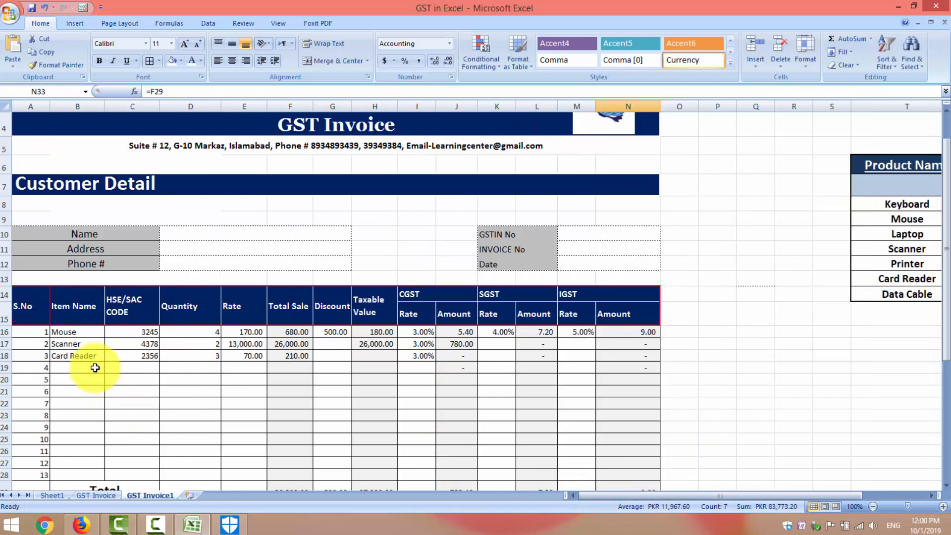
{"action": "left_click", "coordinate": [330, 343]}
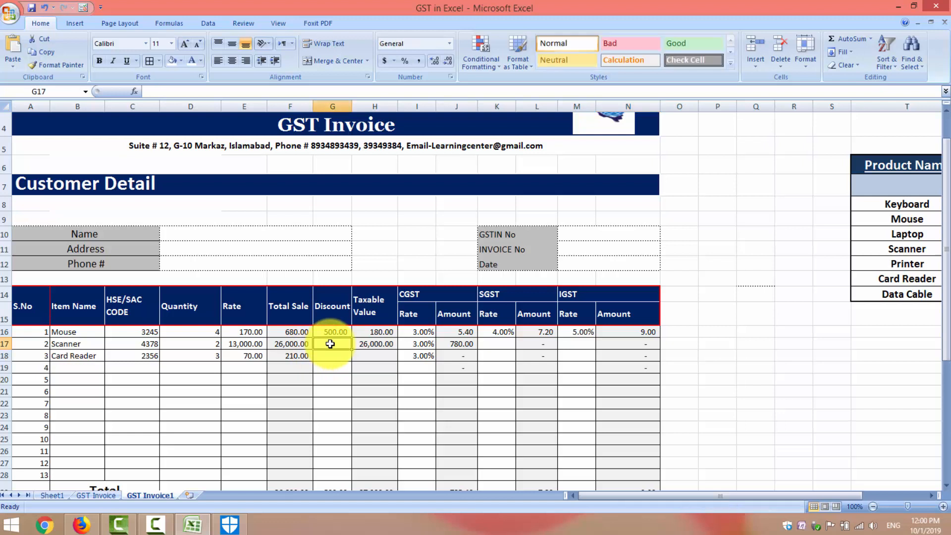
{"action": "type", "text": "600"}
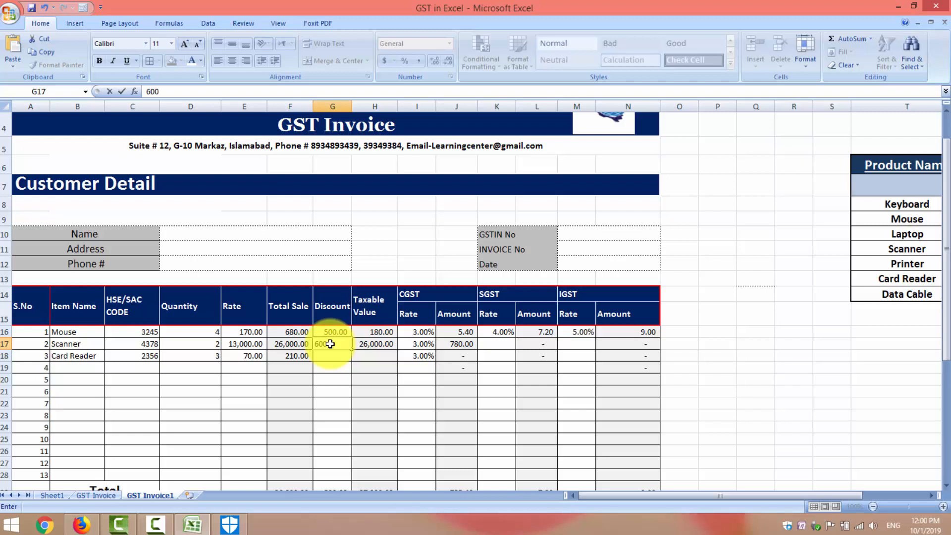
{"action": "key", "text": "Tab"}
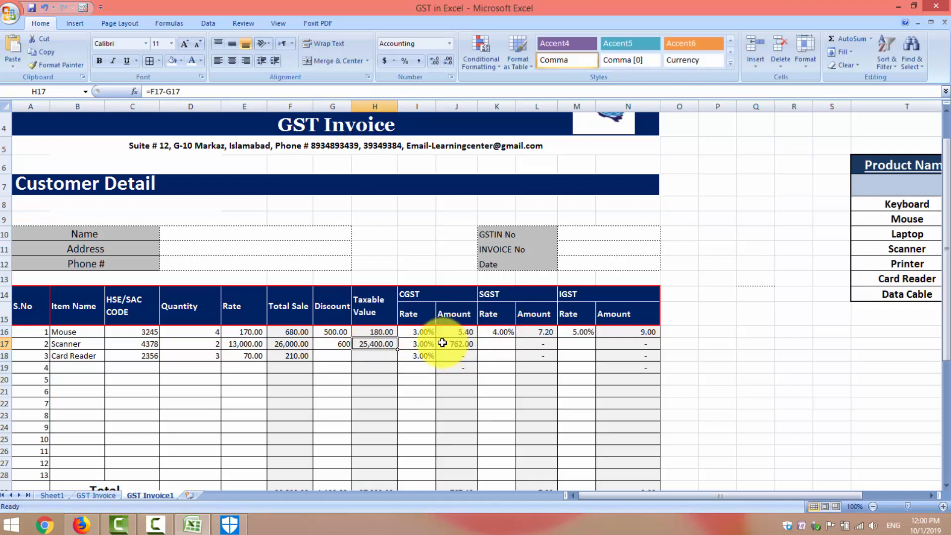
Enter 3.5 as the Scanner's SGST rate in K17 and widen column L to fit its amount
{"action": "left_click", "coordinate": [501, 345]}
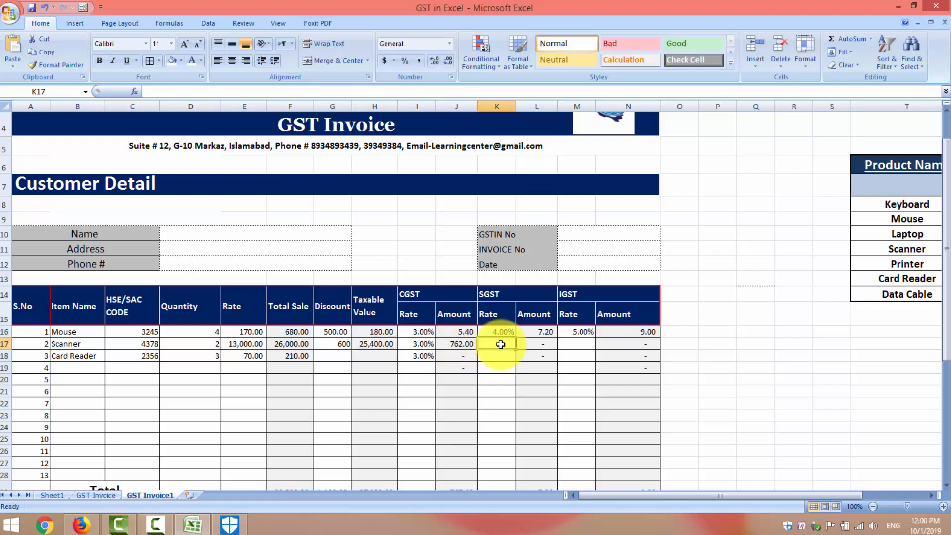
{"action": "type", "text": "3"}
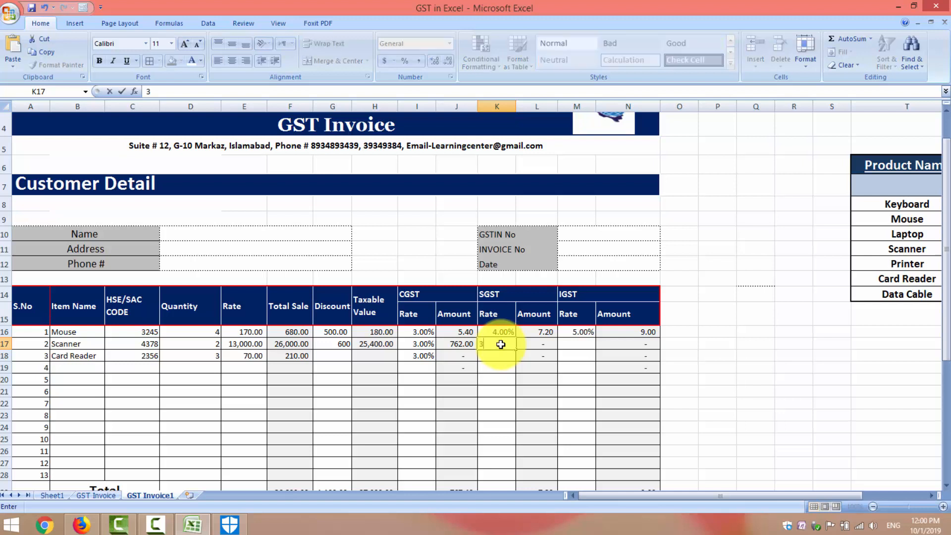
{"action": "type", "text": ".5"}
{"action": "key", "text": "Tab"}
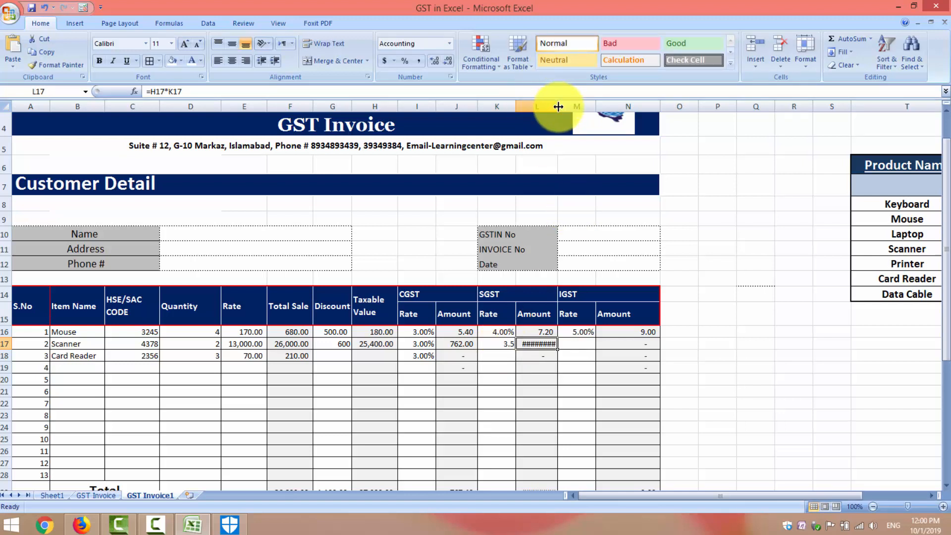
{"action": "left_click_drag", "start_coordinate": [557, 105], "coordinate": [561, 105]}
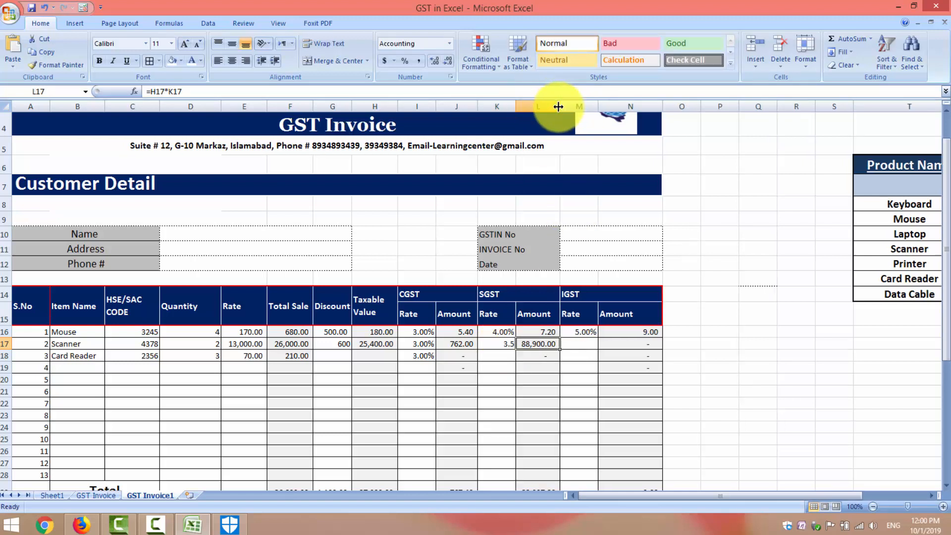
Enter 2.5 as the Scanner's IGST rate in M17
{"action": "left_click", "coordinate": [580, 348]}
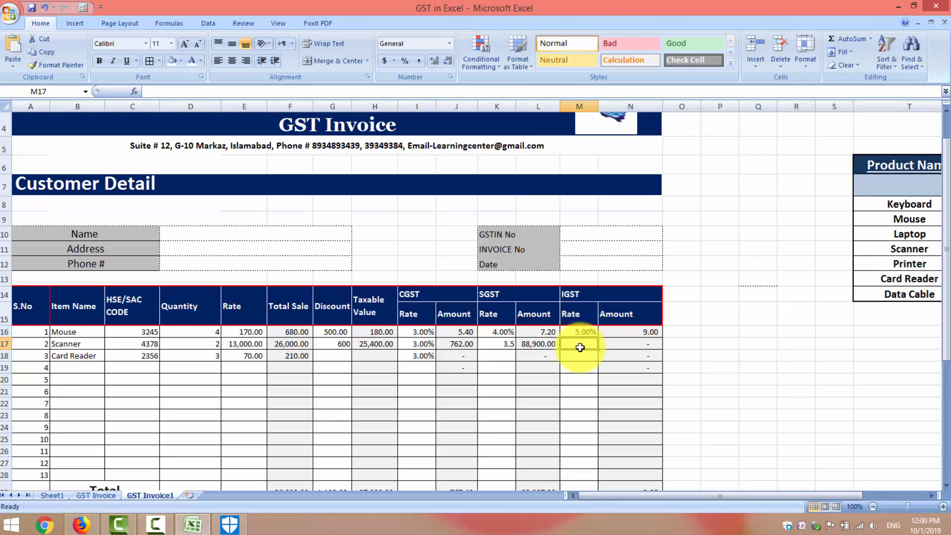
{"action": "type", "text": "2.5"}
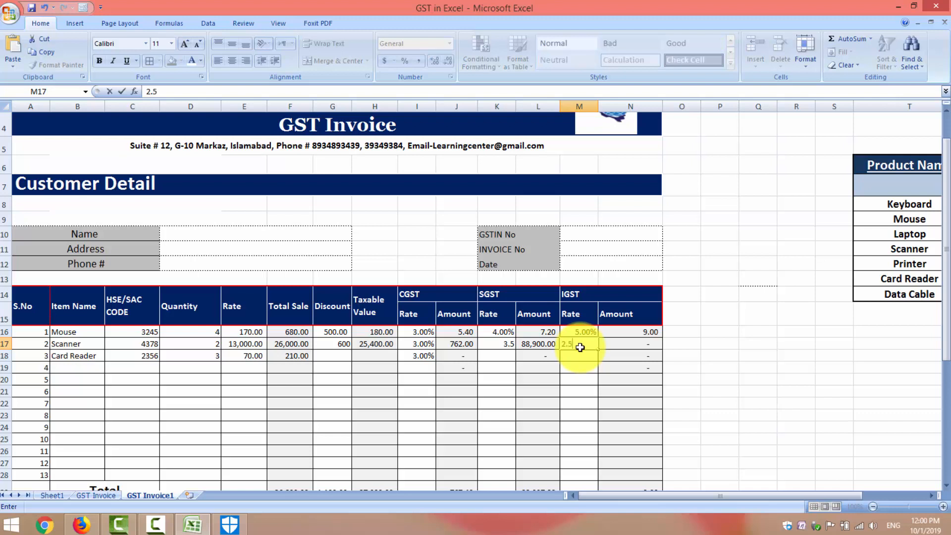
{"action": "key", "text": "Tab"}
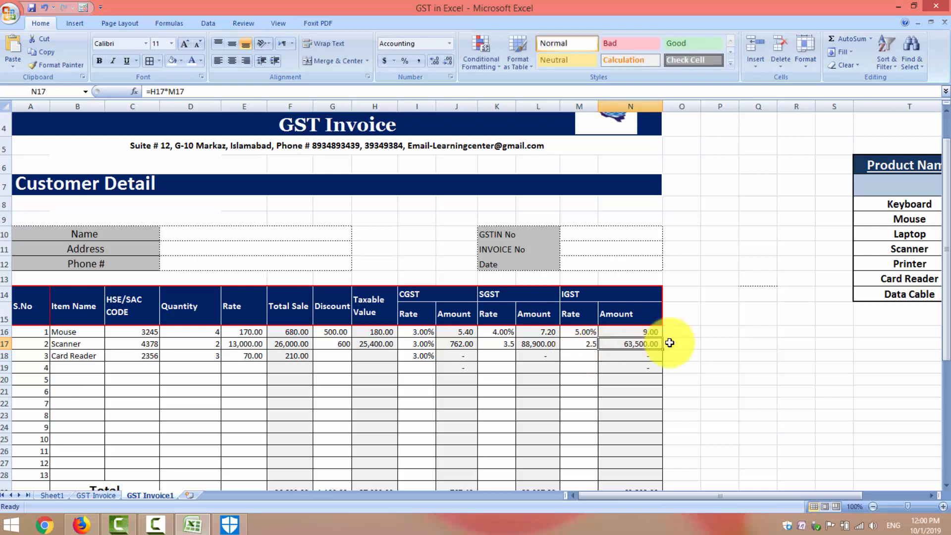
Check the Total row and Summary amounts against the item table and review the finished invoice from header to signature area
{"action": "left_click", "coordinate": [947, 437]}
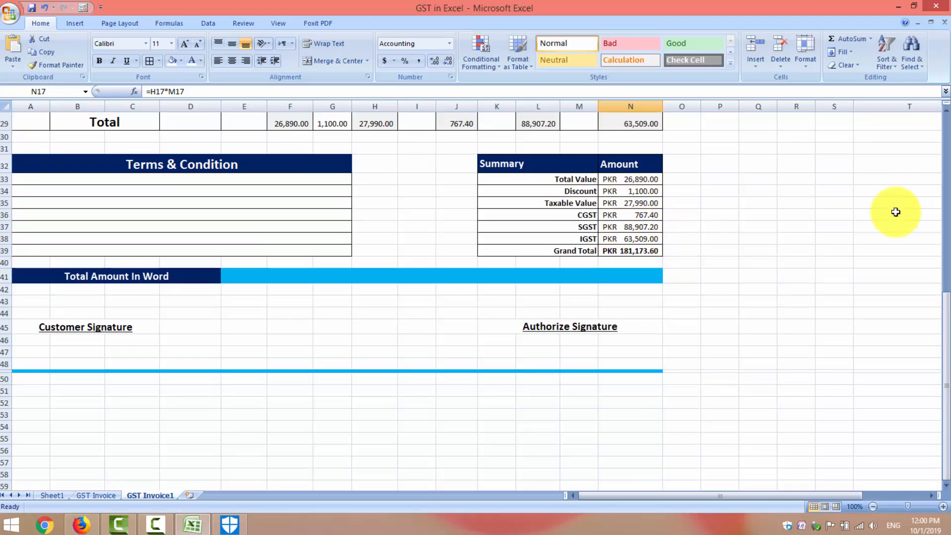
{"action": "left_click", "coordinate": [947, 200]}
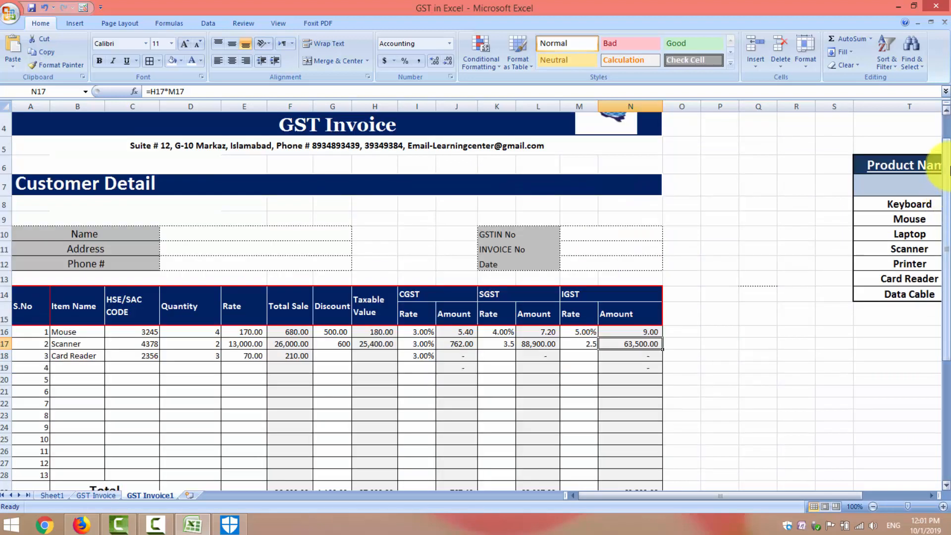
{"action": "left_click", "coordinate": [948, 135]}
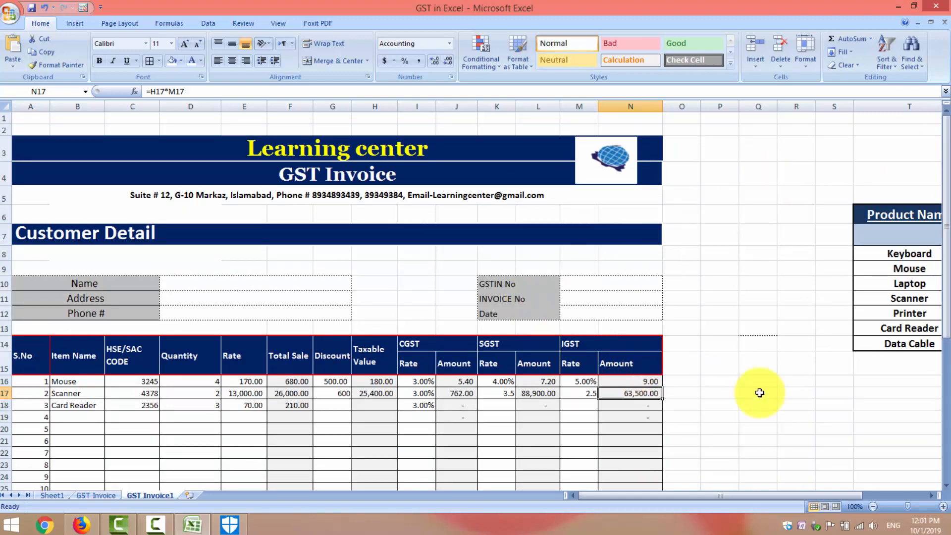
{"action": "left_click", "coordinate": [946, 443]}
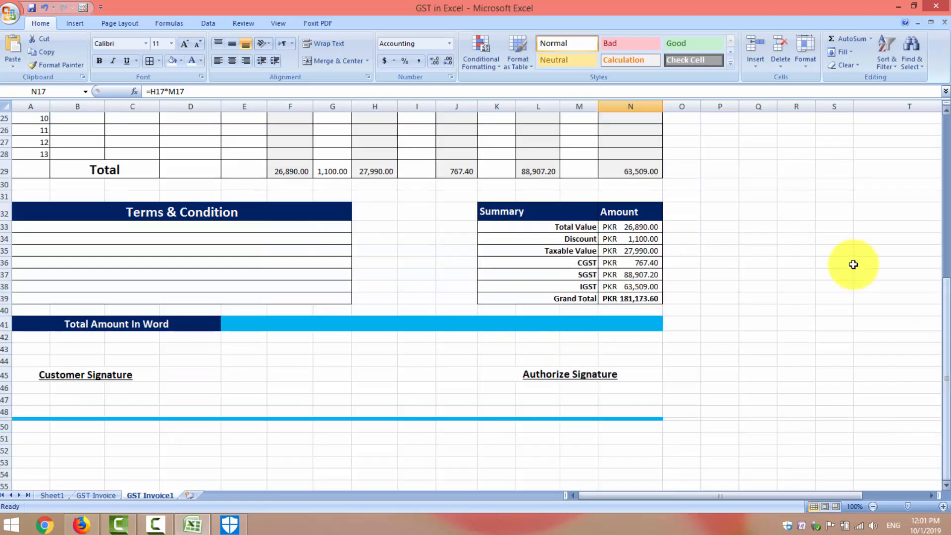
{"action": "left_click", "coordinate": [946, 200]}
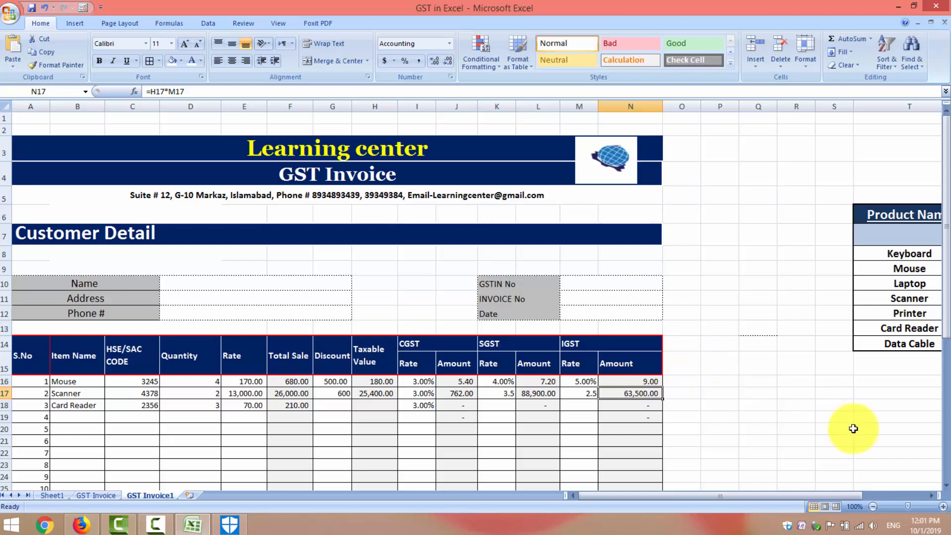
{"action": "left_click", "coordinate": [946, 446]}
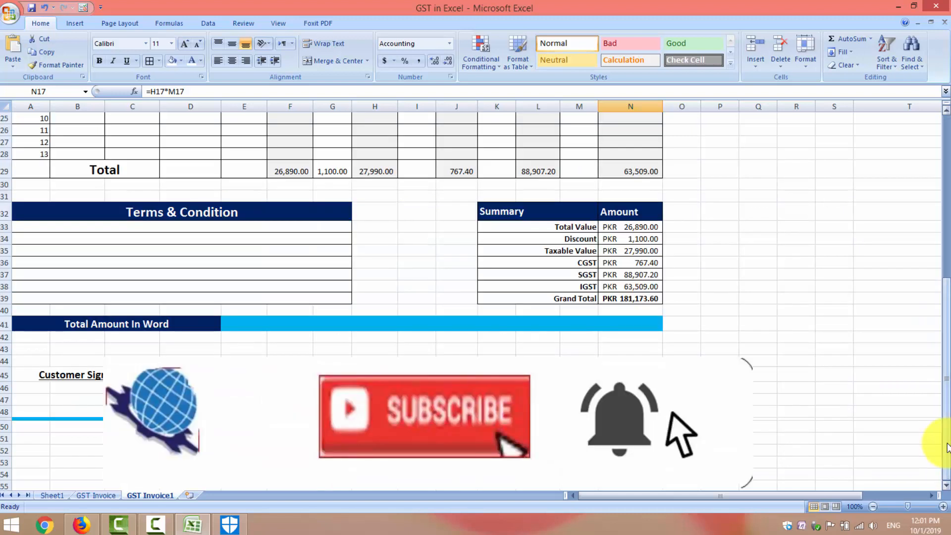
{"action": "left_click", "coordinate": [946, 209]}
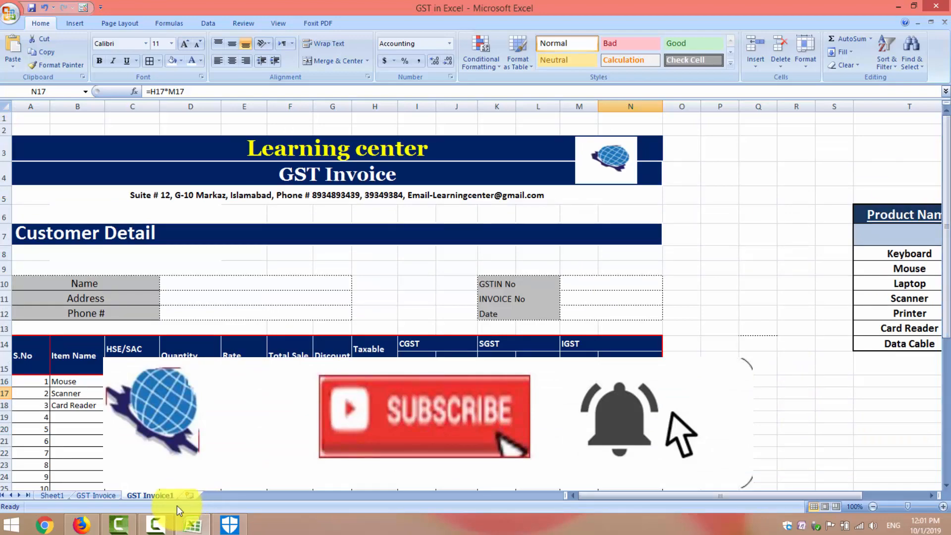